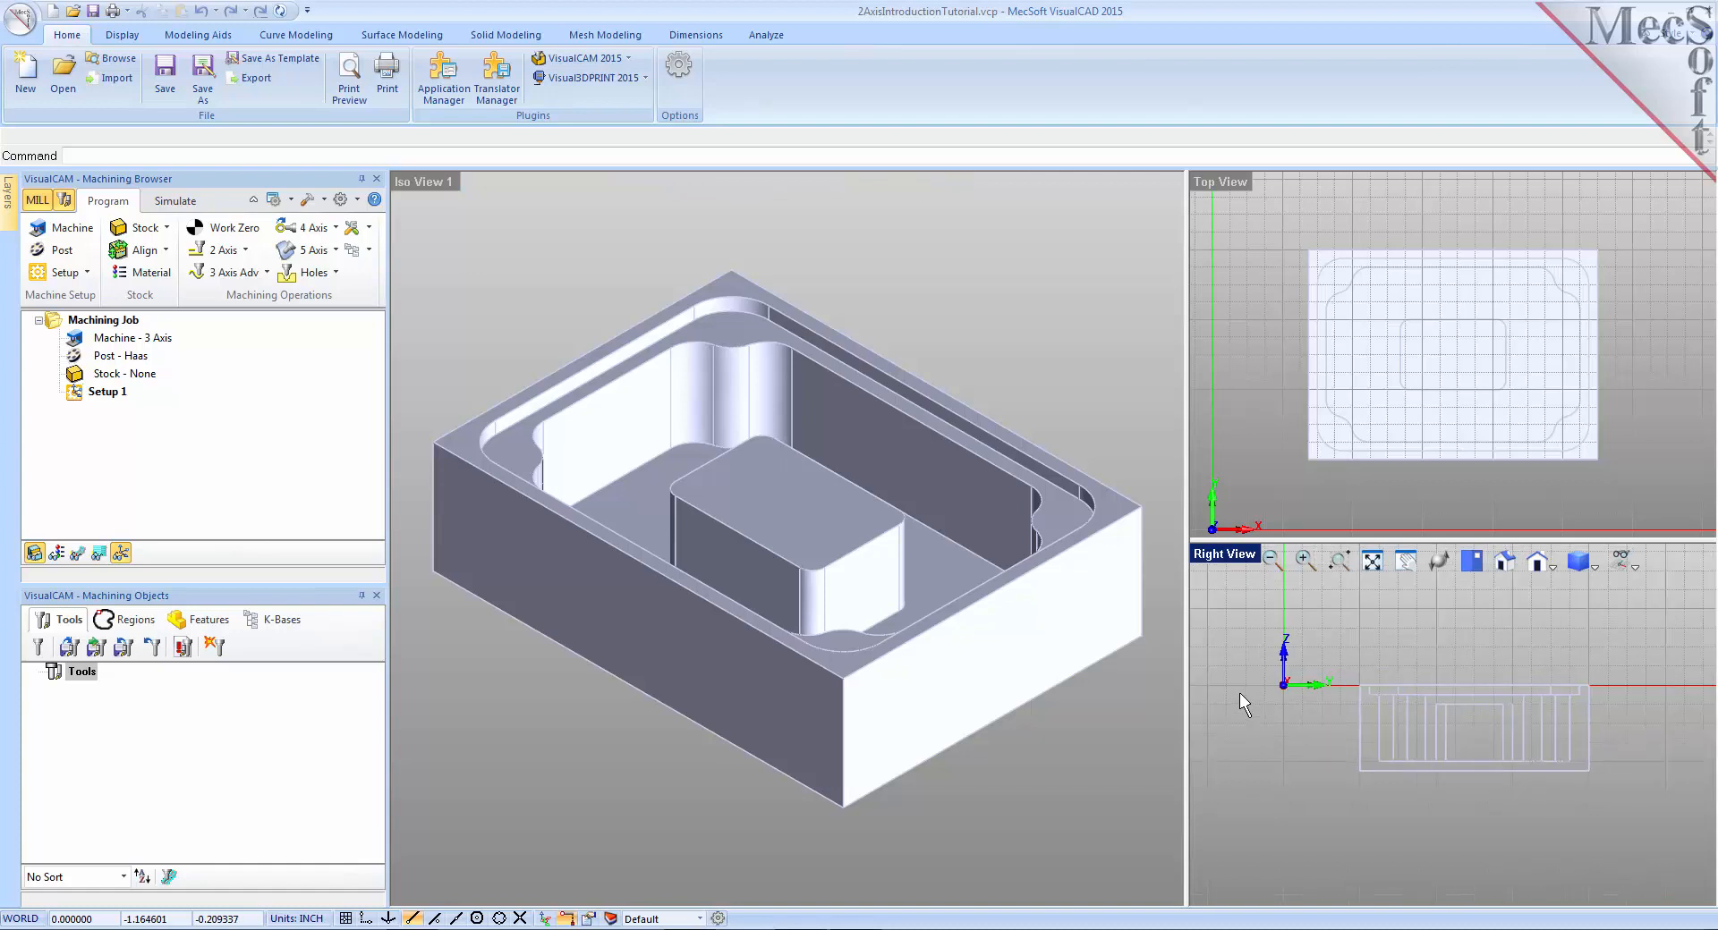
# - Examine the part's size and orientation in the Right and Top views
pyautogui.click(1405, 559)
pyautogui.moveTo(1445, 619)
pyautogui.mouseDown()
pyautogui.moveTo(1379, 650)
pyautogui.moveTo(1415, 603)
pyautogui.mouseUp()
pyautogui.scroll(2, 1399, 651)
pyautogui.click(1407, 561)
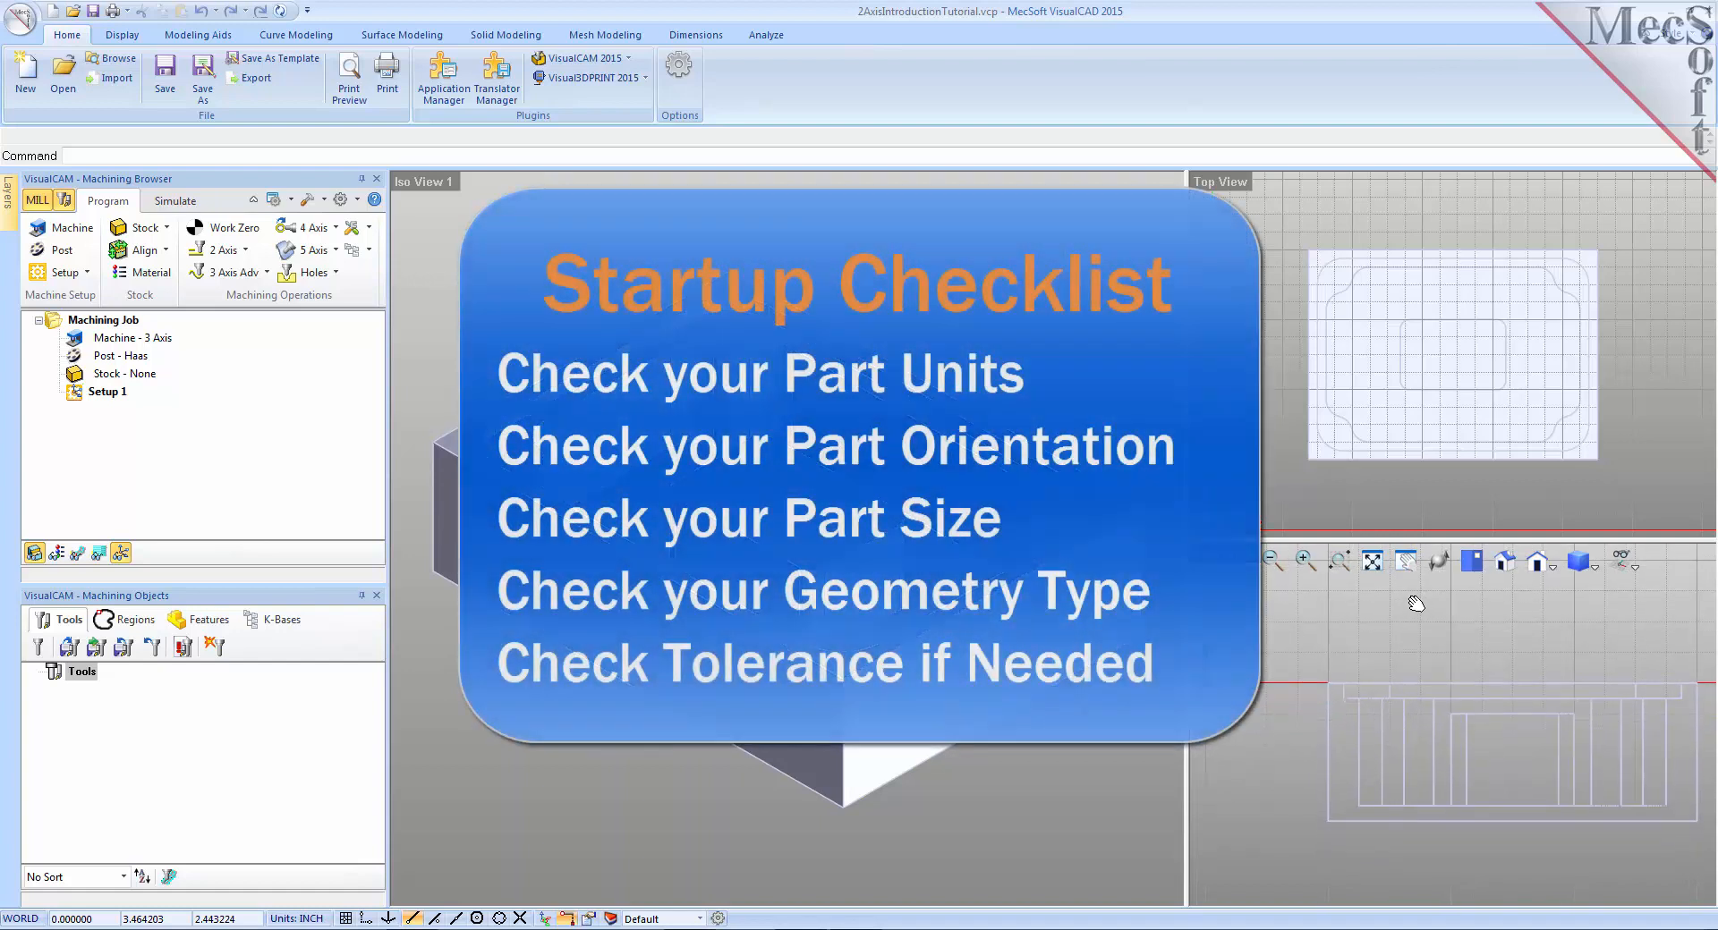
pyautogui.click(1385, 496)
pyautogui.scroll(1, 1385, 496)
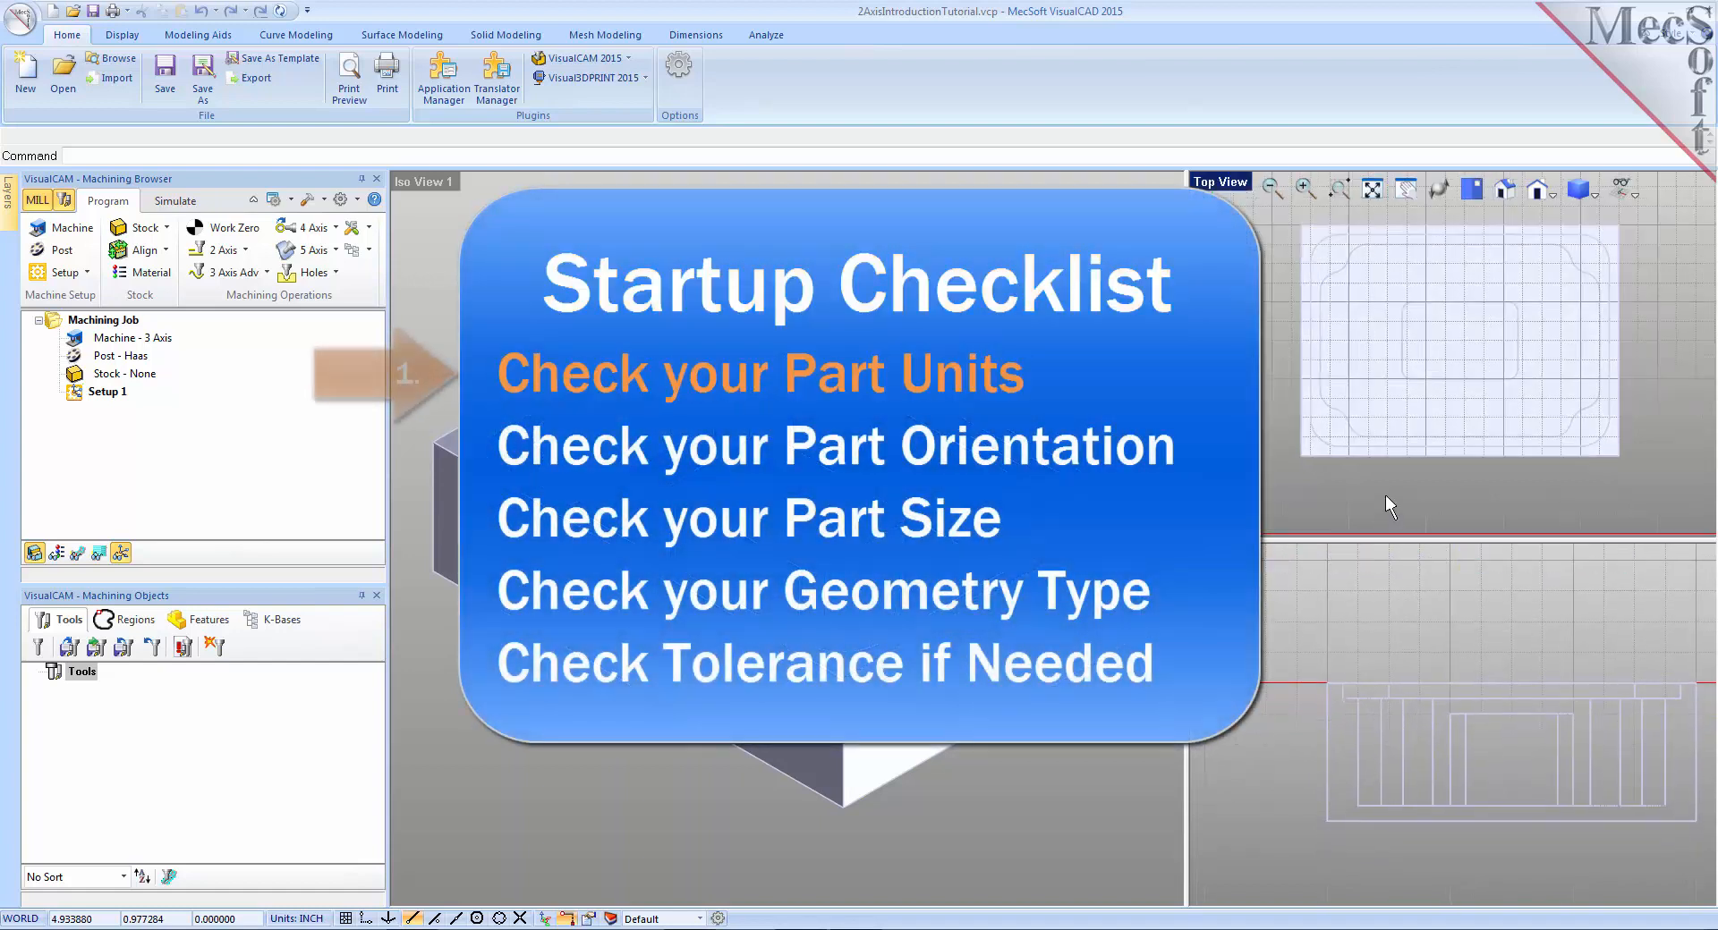
pyautogui.scroll(1, 1384, 496)
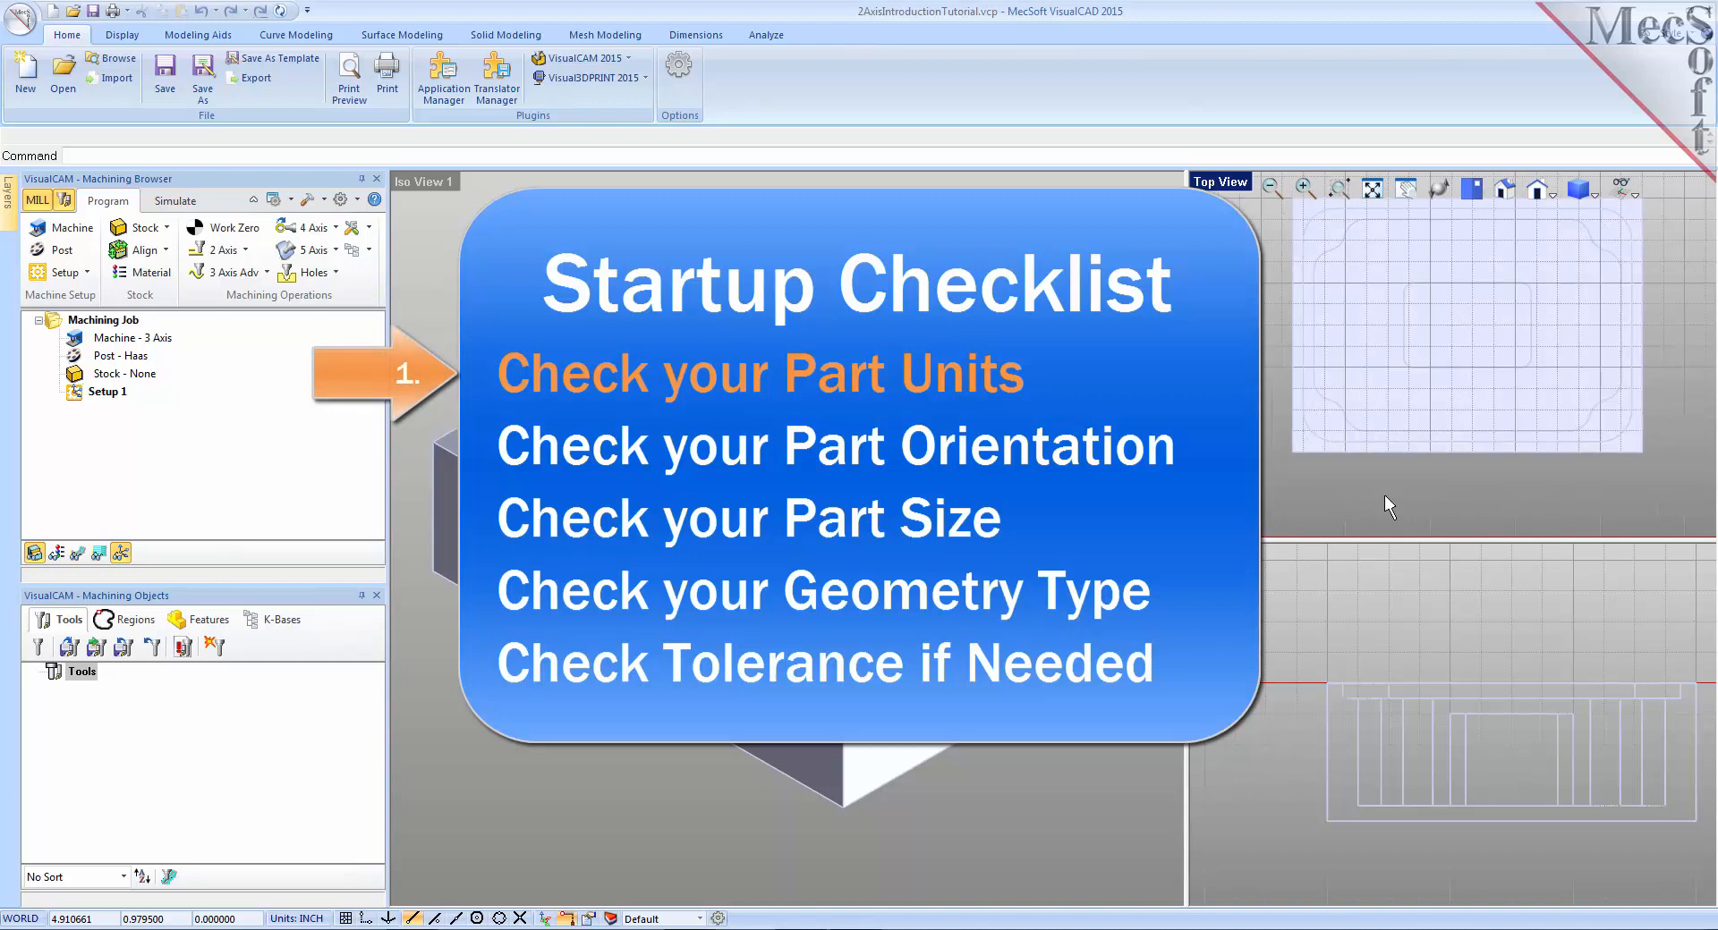
pyautogui.scroll(-1, 1383, 496)
pyautogui.moveTo(1401, 194); pyautogui.dragTo(1411, 187)
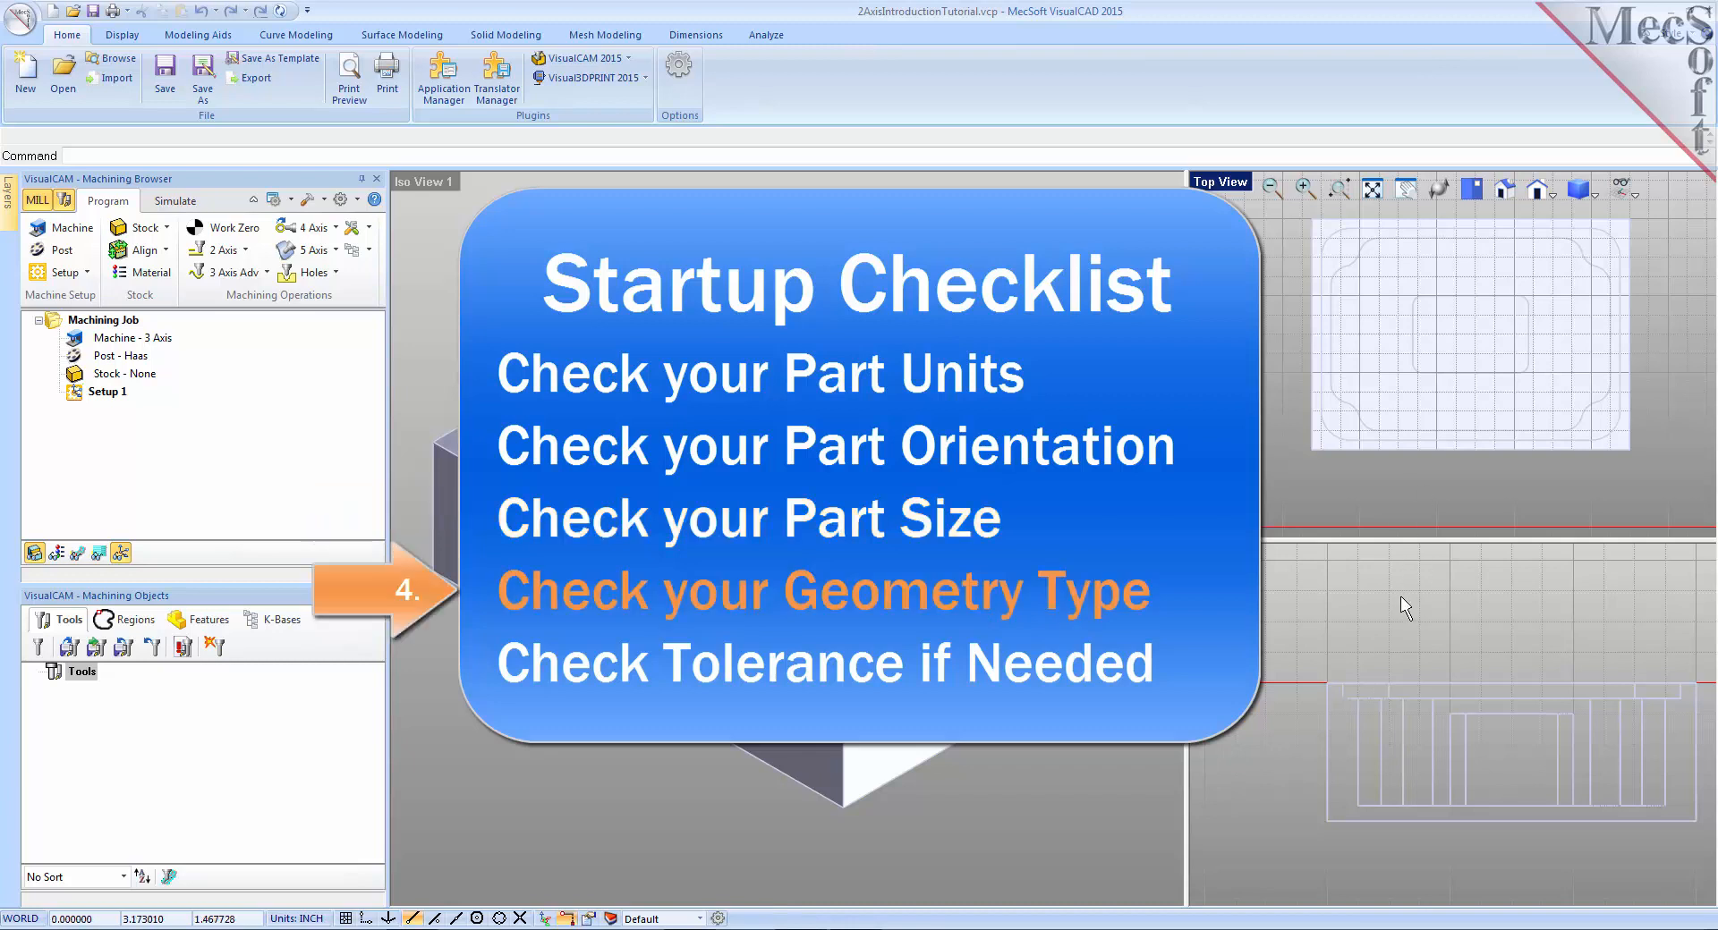
pyautogui.click(1423, 632)
pyautogui.click(1404, 558)
pyautogui.moveTo(1436, 610); pyautogui.dragTo(1426, 614)
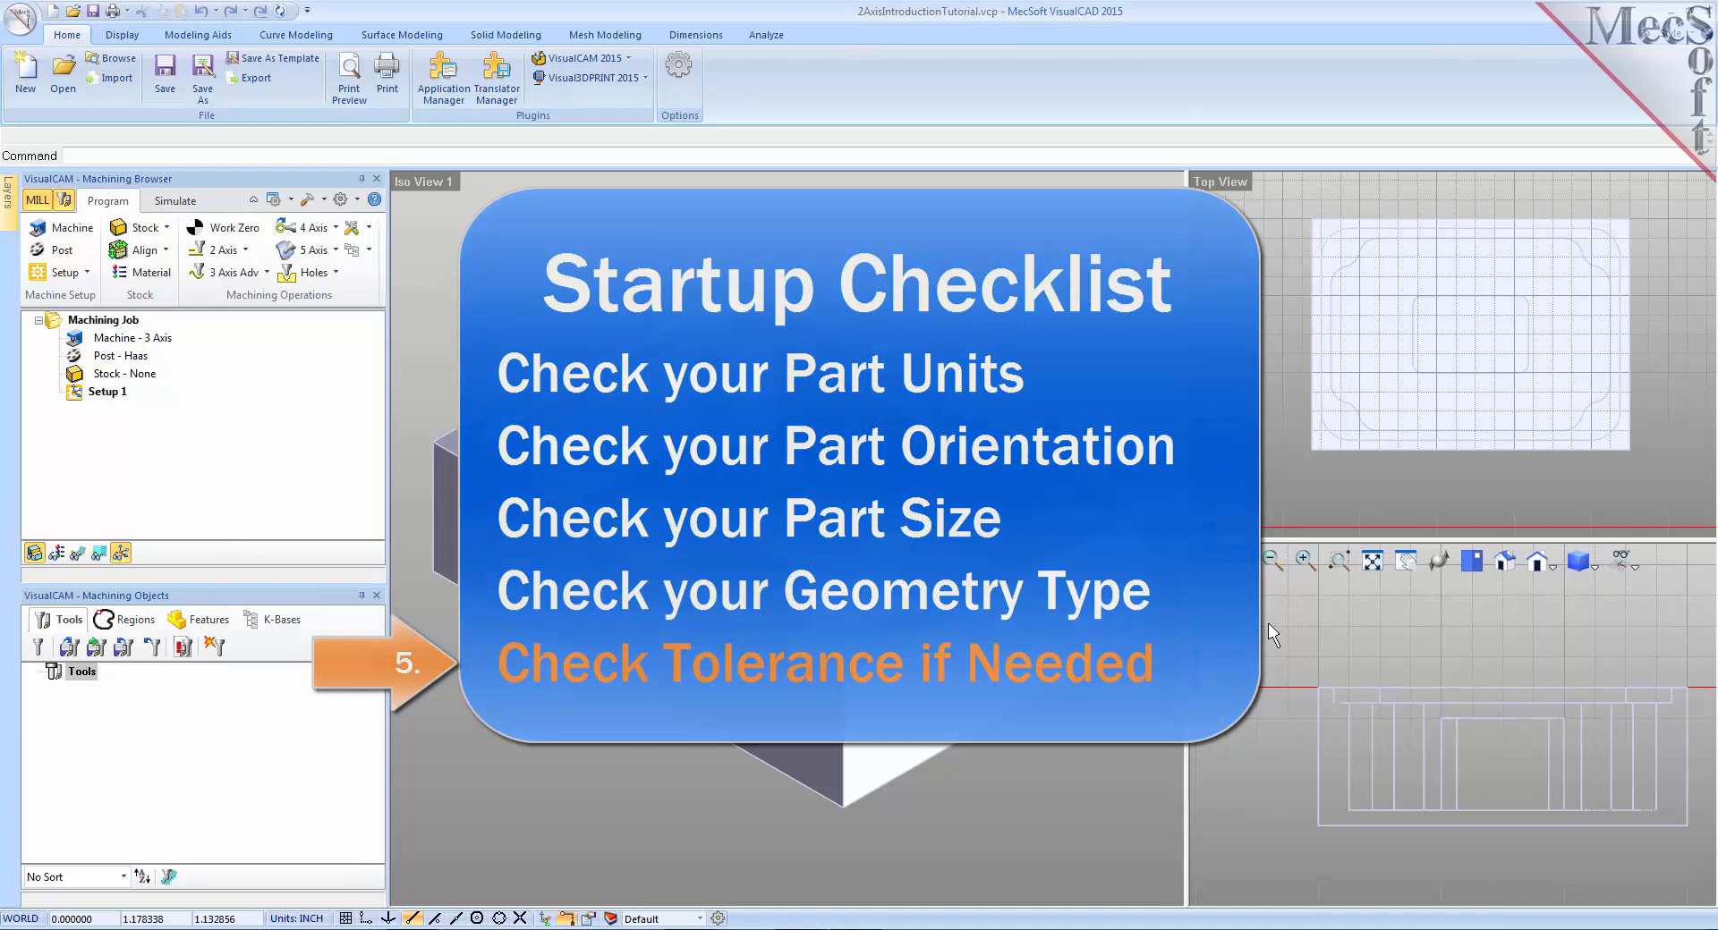
pyautogui.click(501, 678)
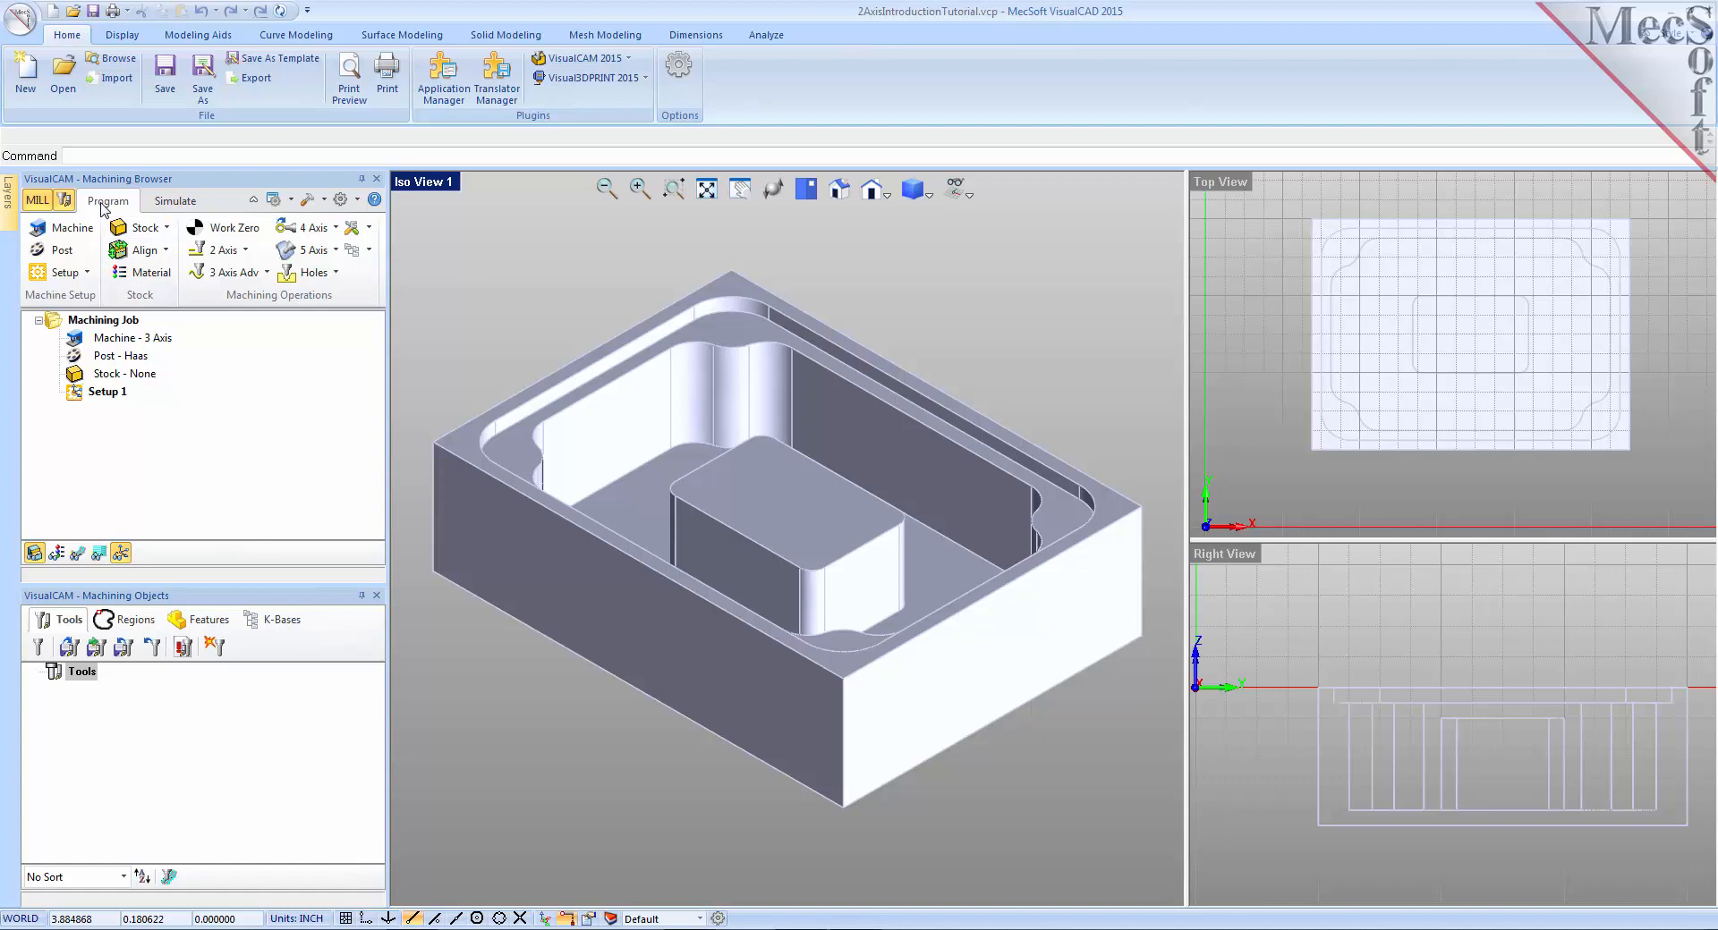
# - Define the machine tool for the machining job as 3 Axis
pyautogui.click(72, 228)
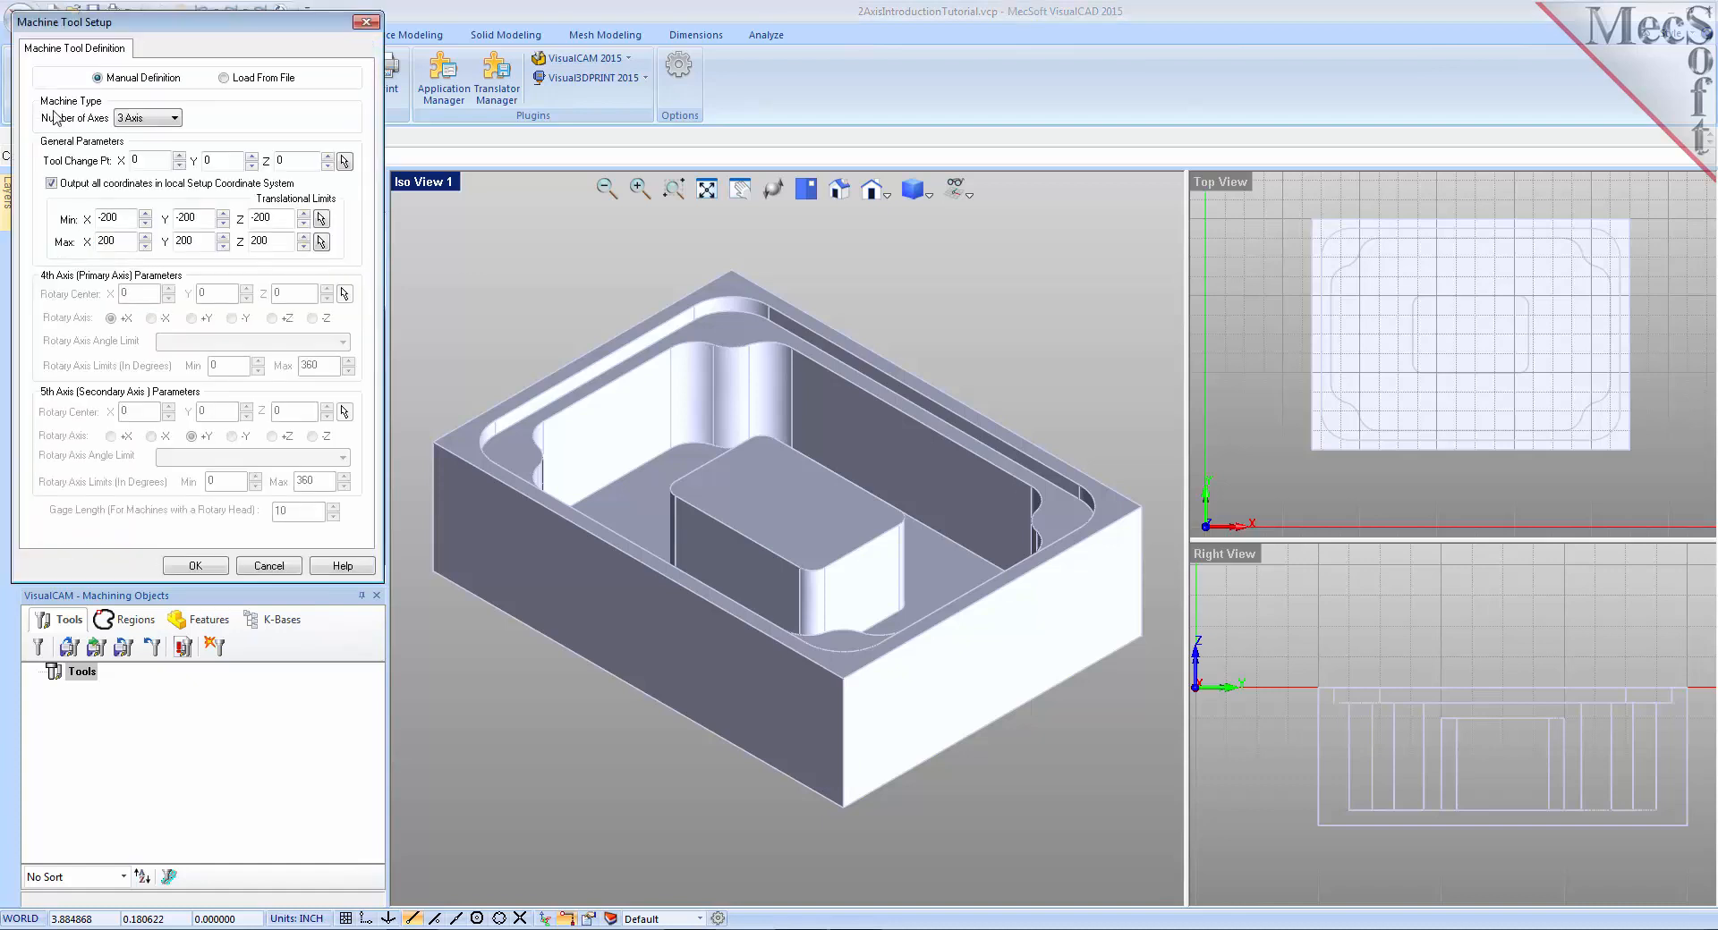
pyautogui.click(174, 118)
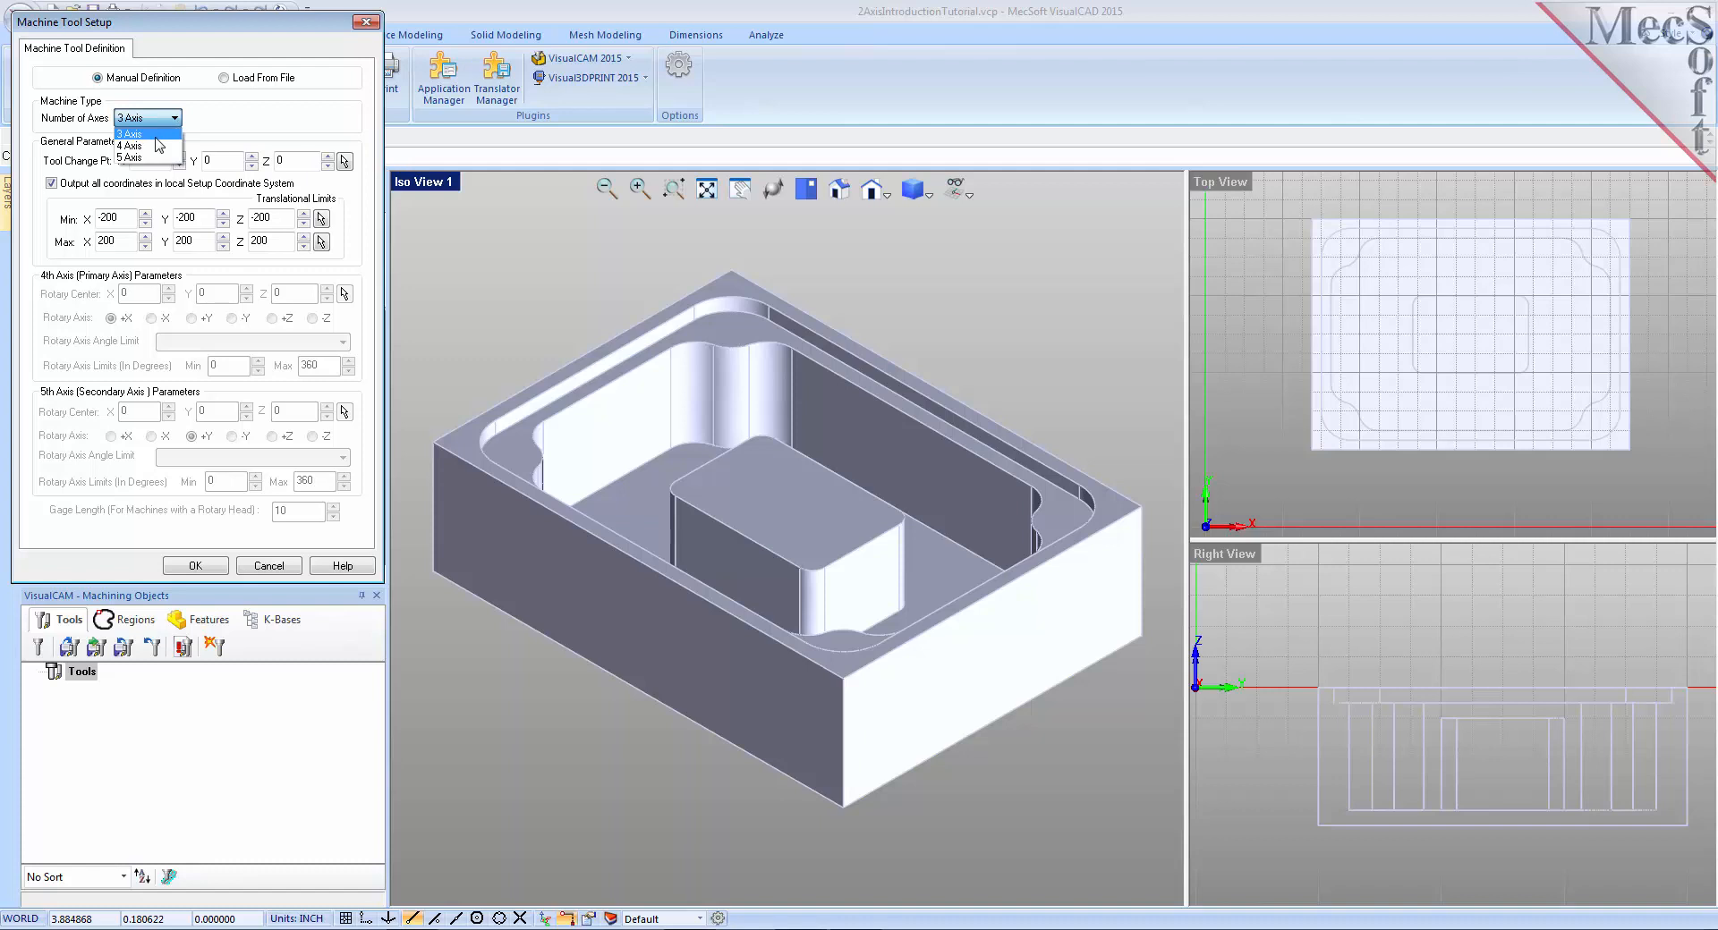
pyautogui.click(156, 138)
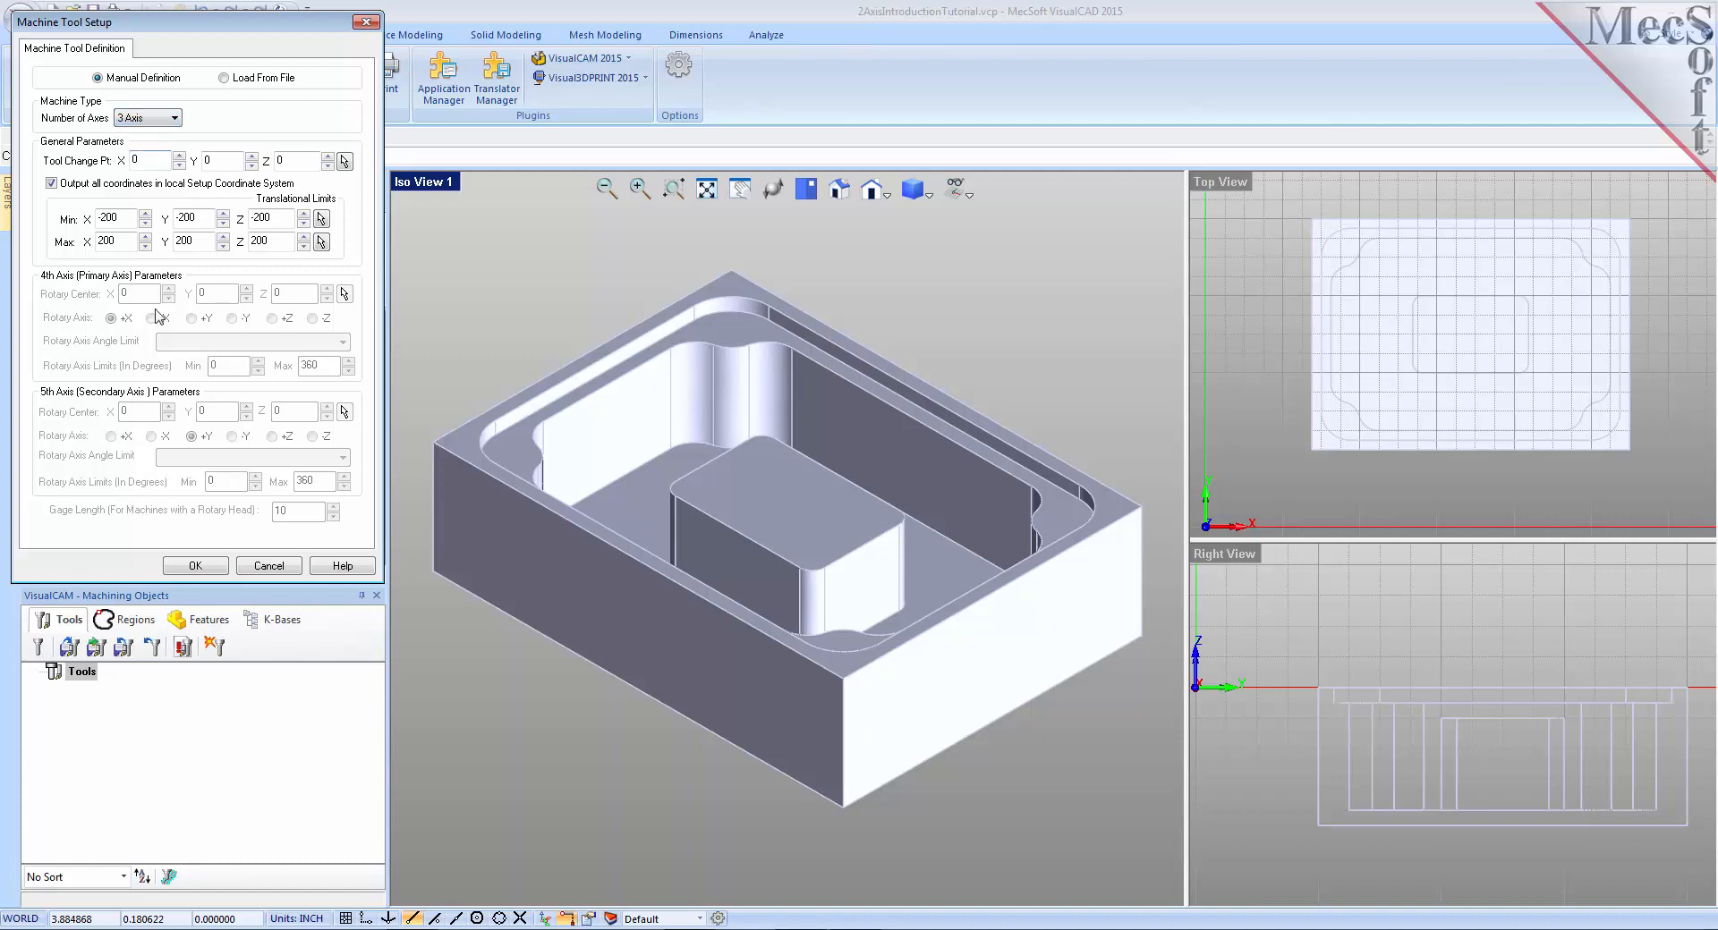
pyautogui.click(202, 567)
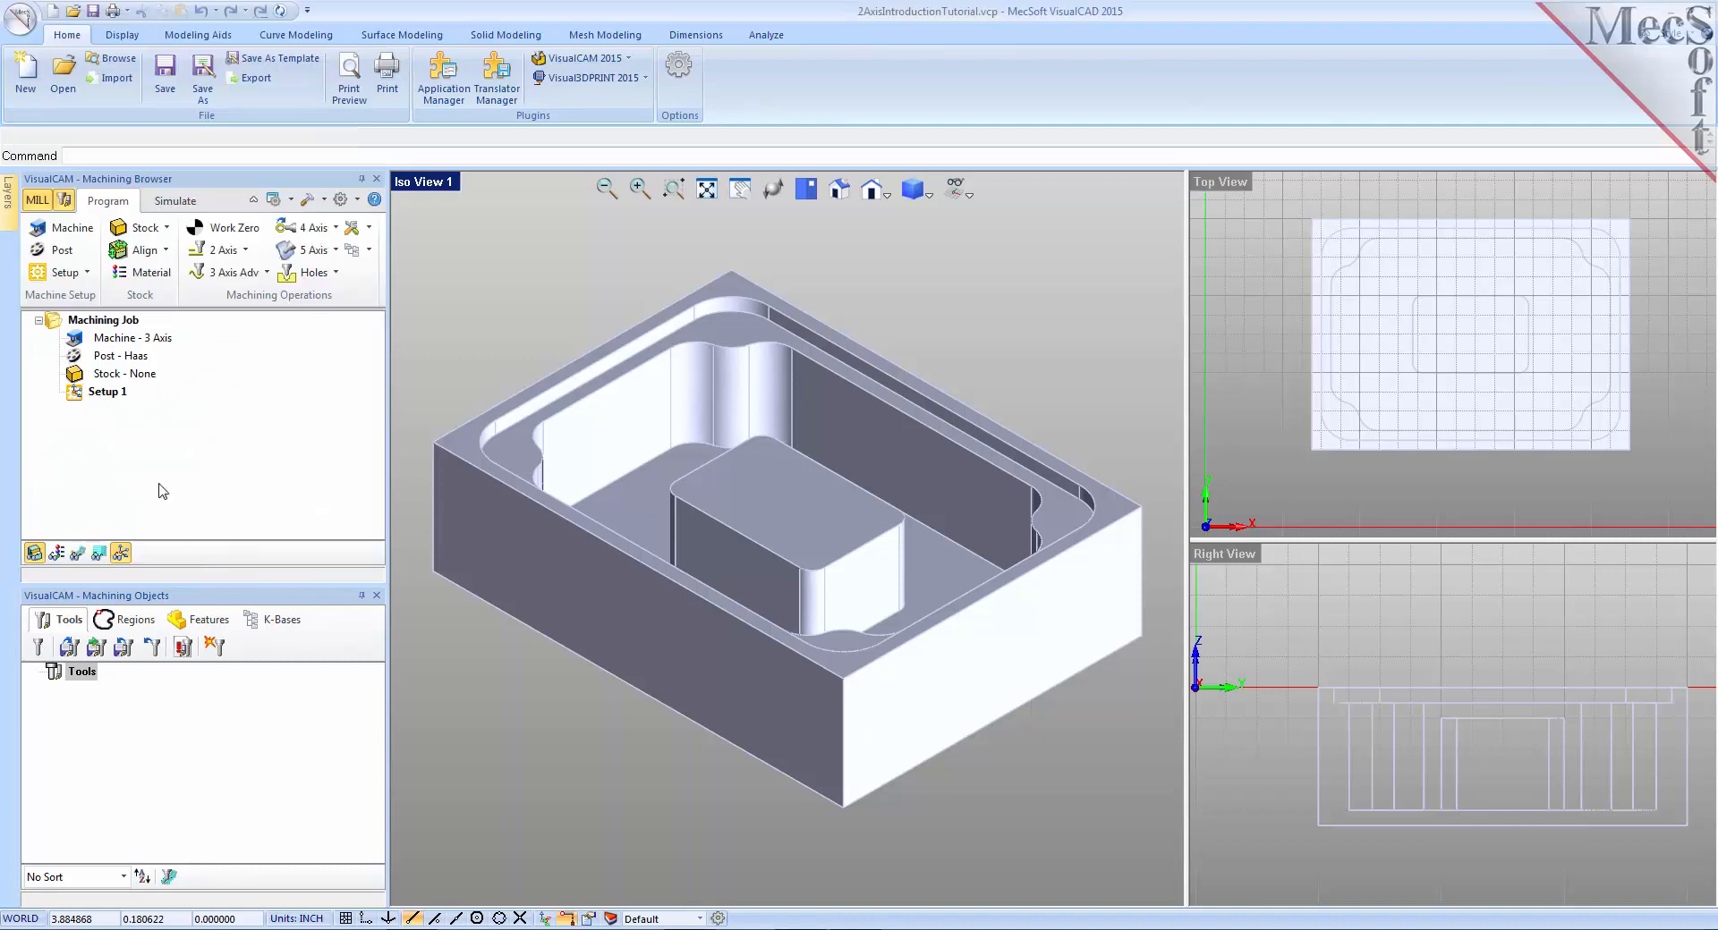
pyautogui.click(76, 339)
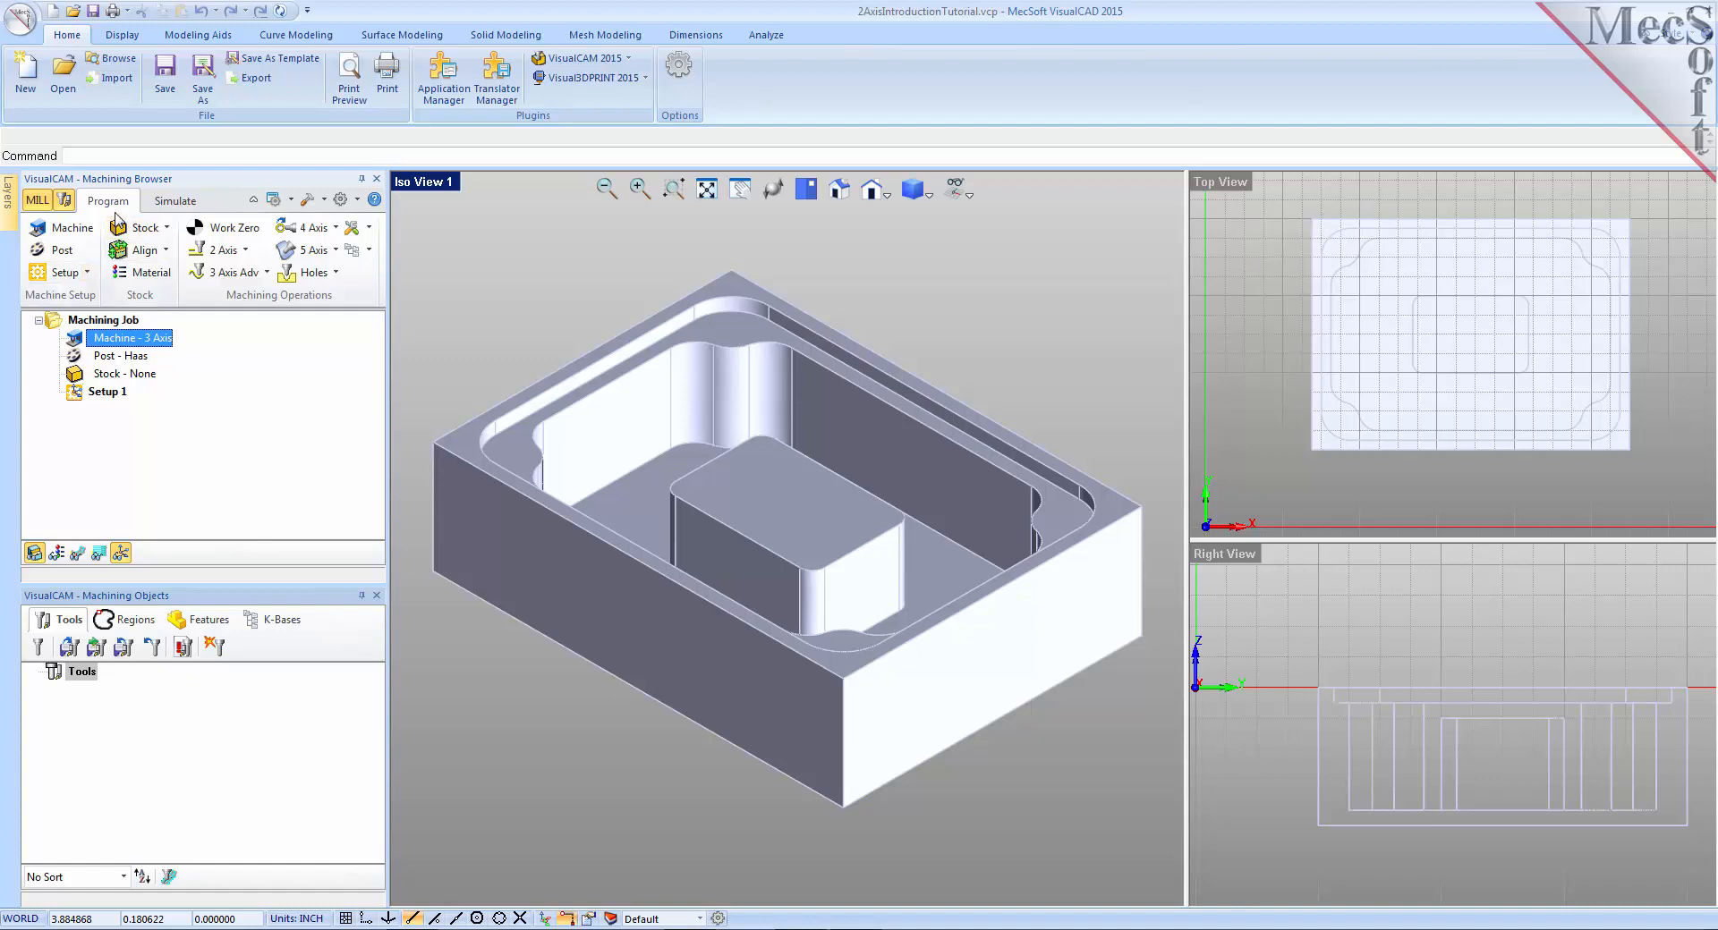
# - Configure post-processing with the Haas post processor and .nc as the posted file extension
pyautogui.click(62, 250)
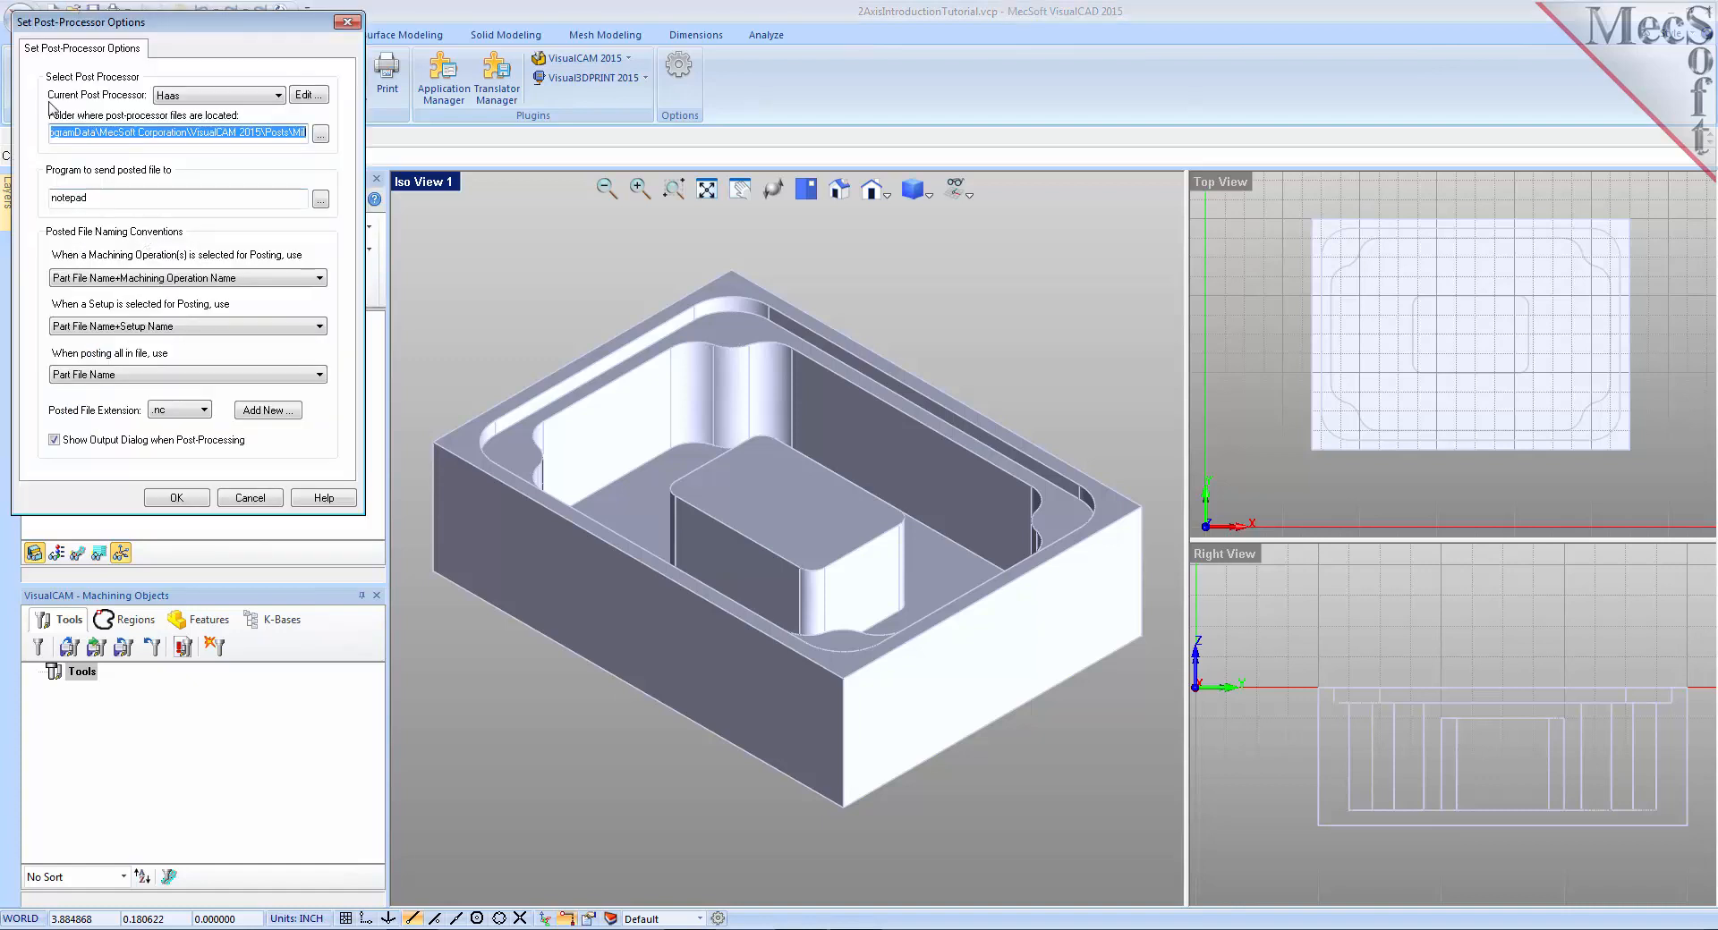
pyautogui.click(209, 95)
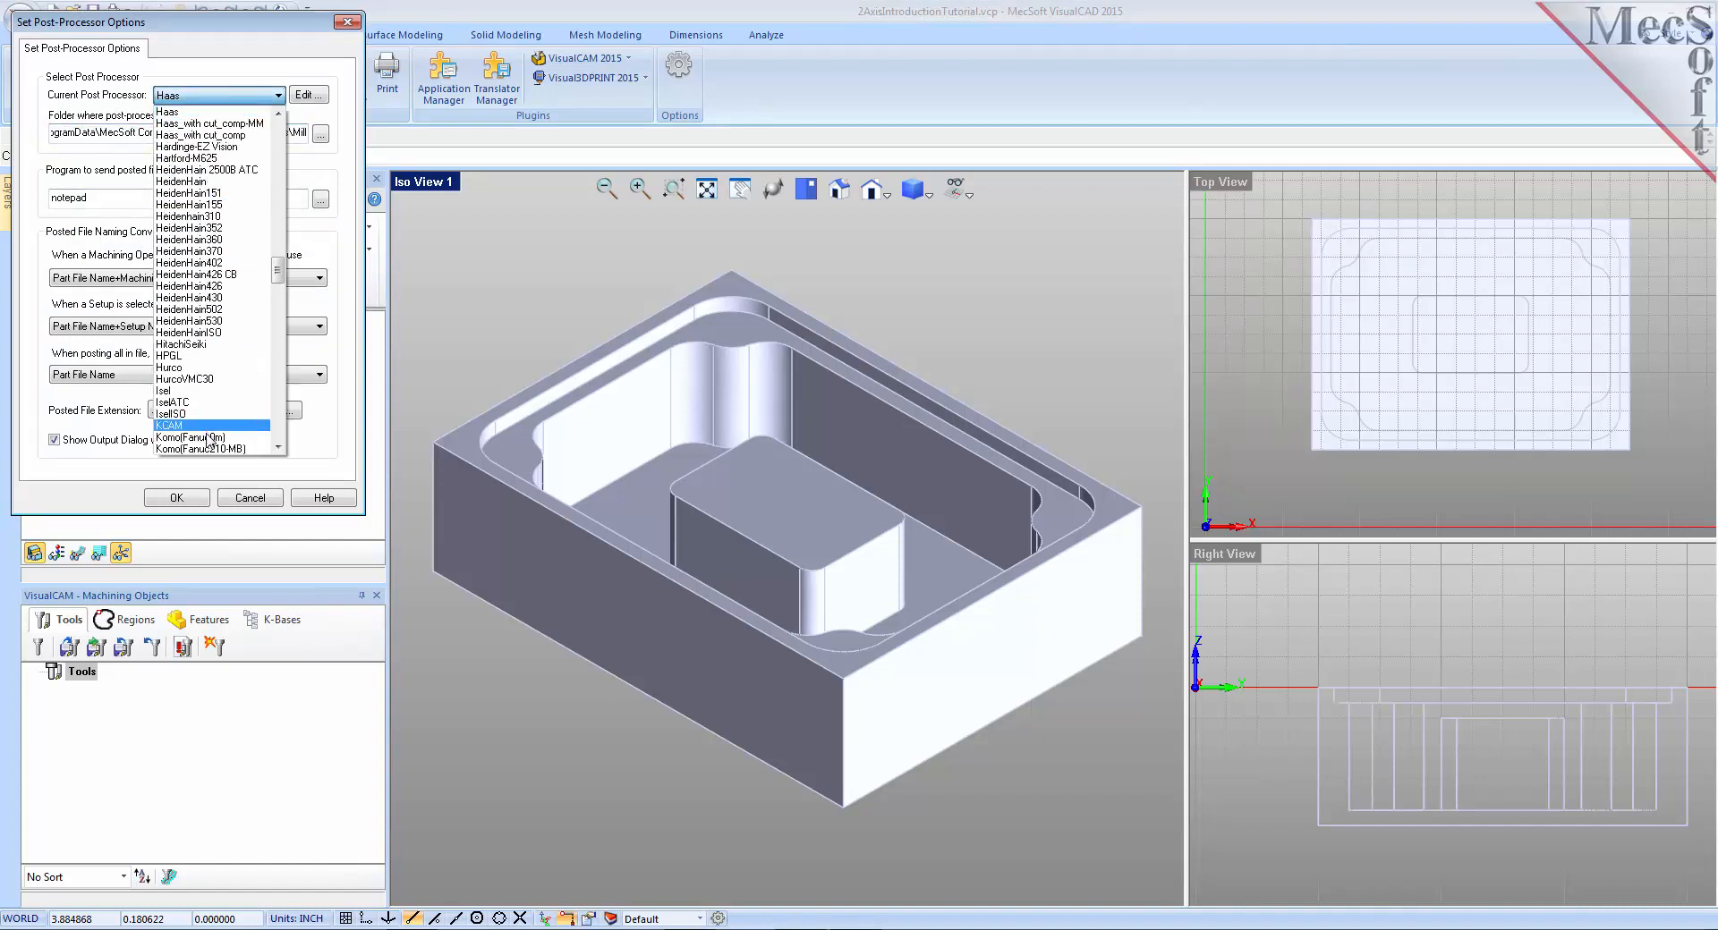
pyautogui.click(231, 113)
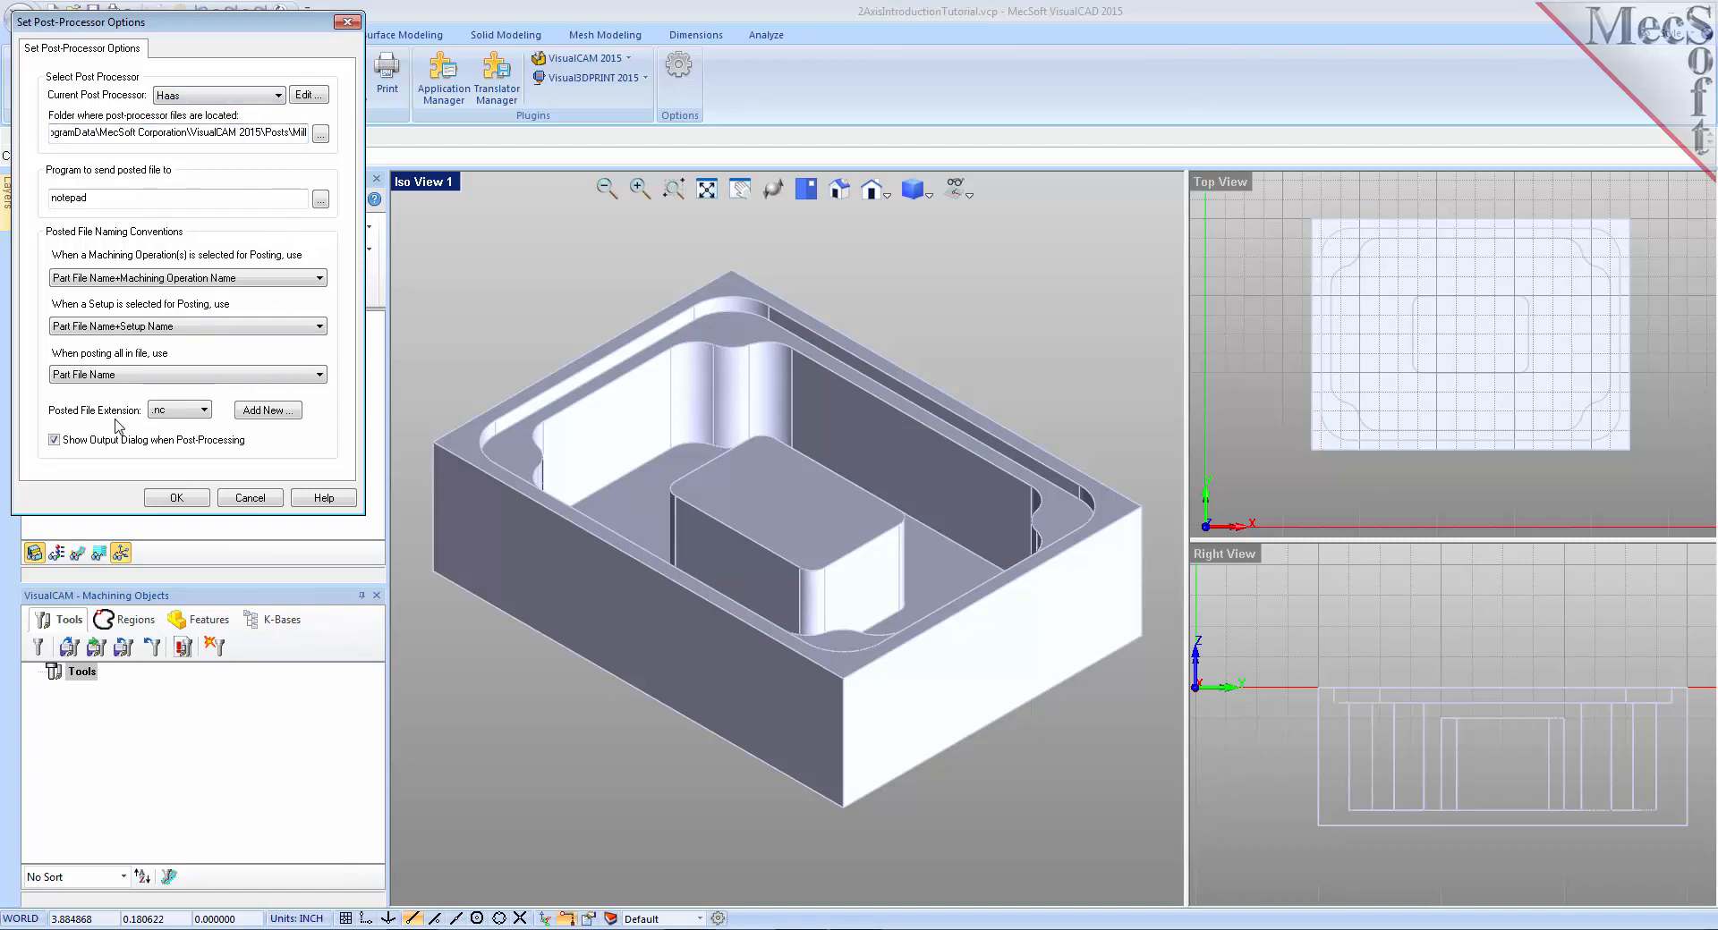
pyautogui.click(204, 410)
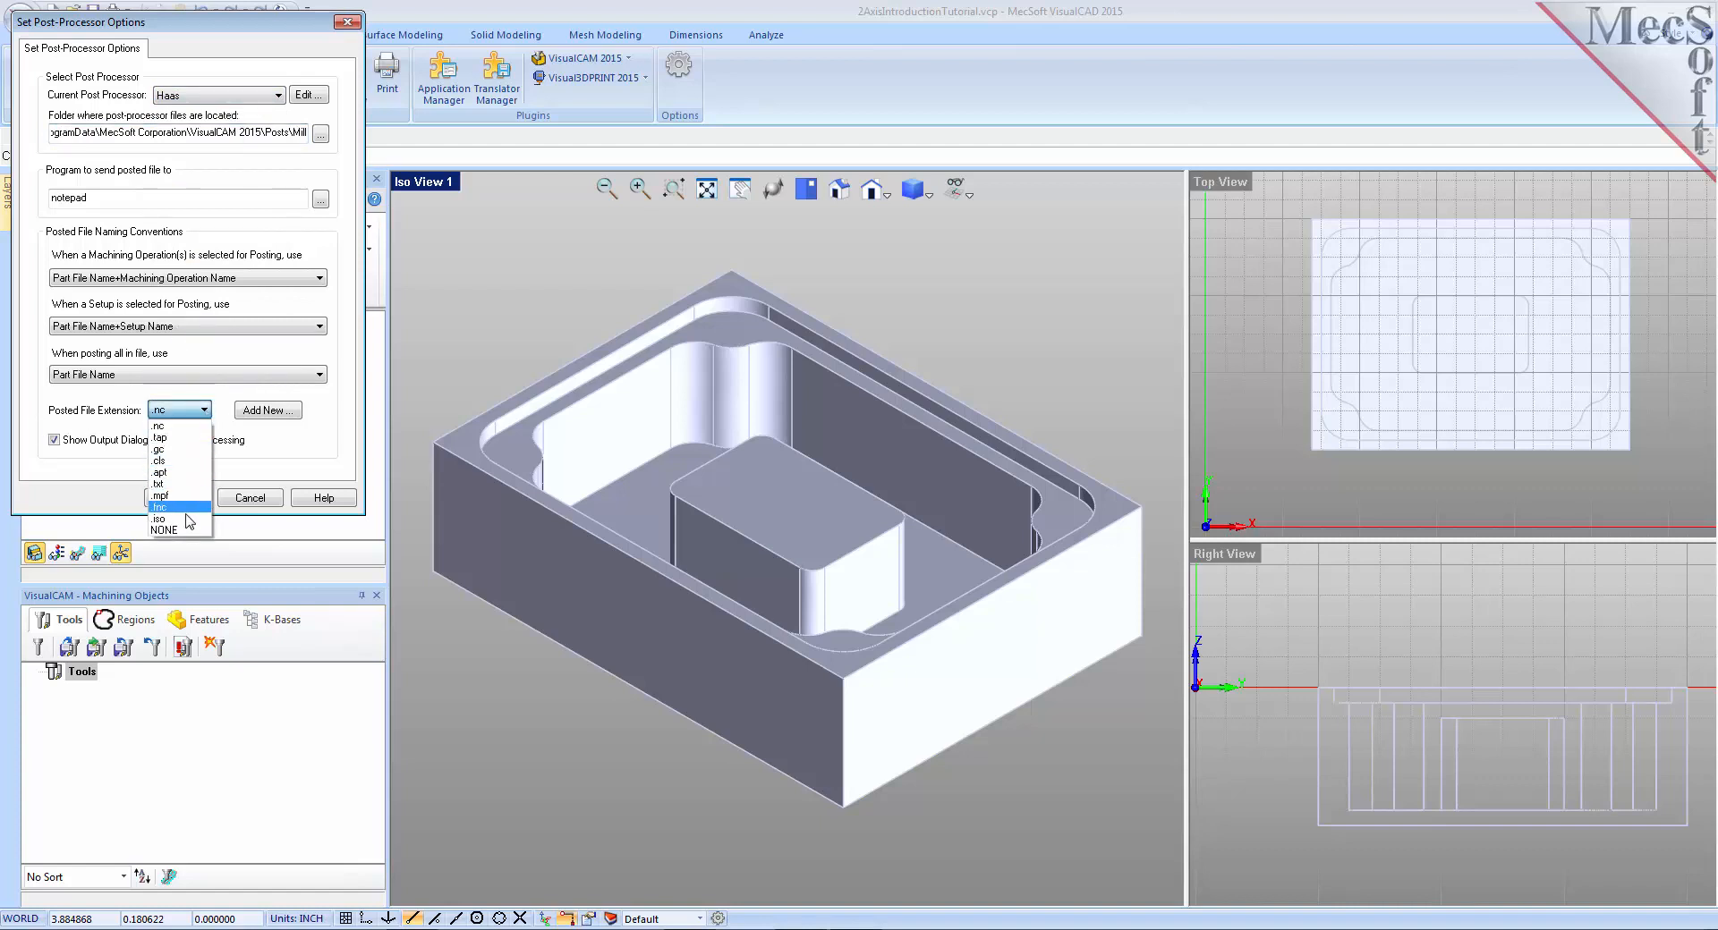
pyautogui.click(183, 426)
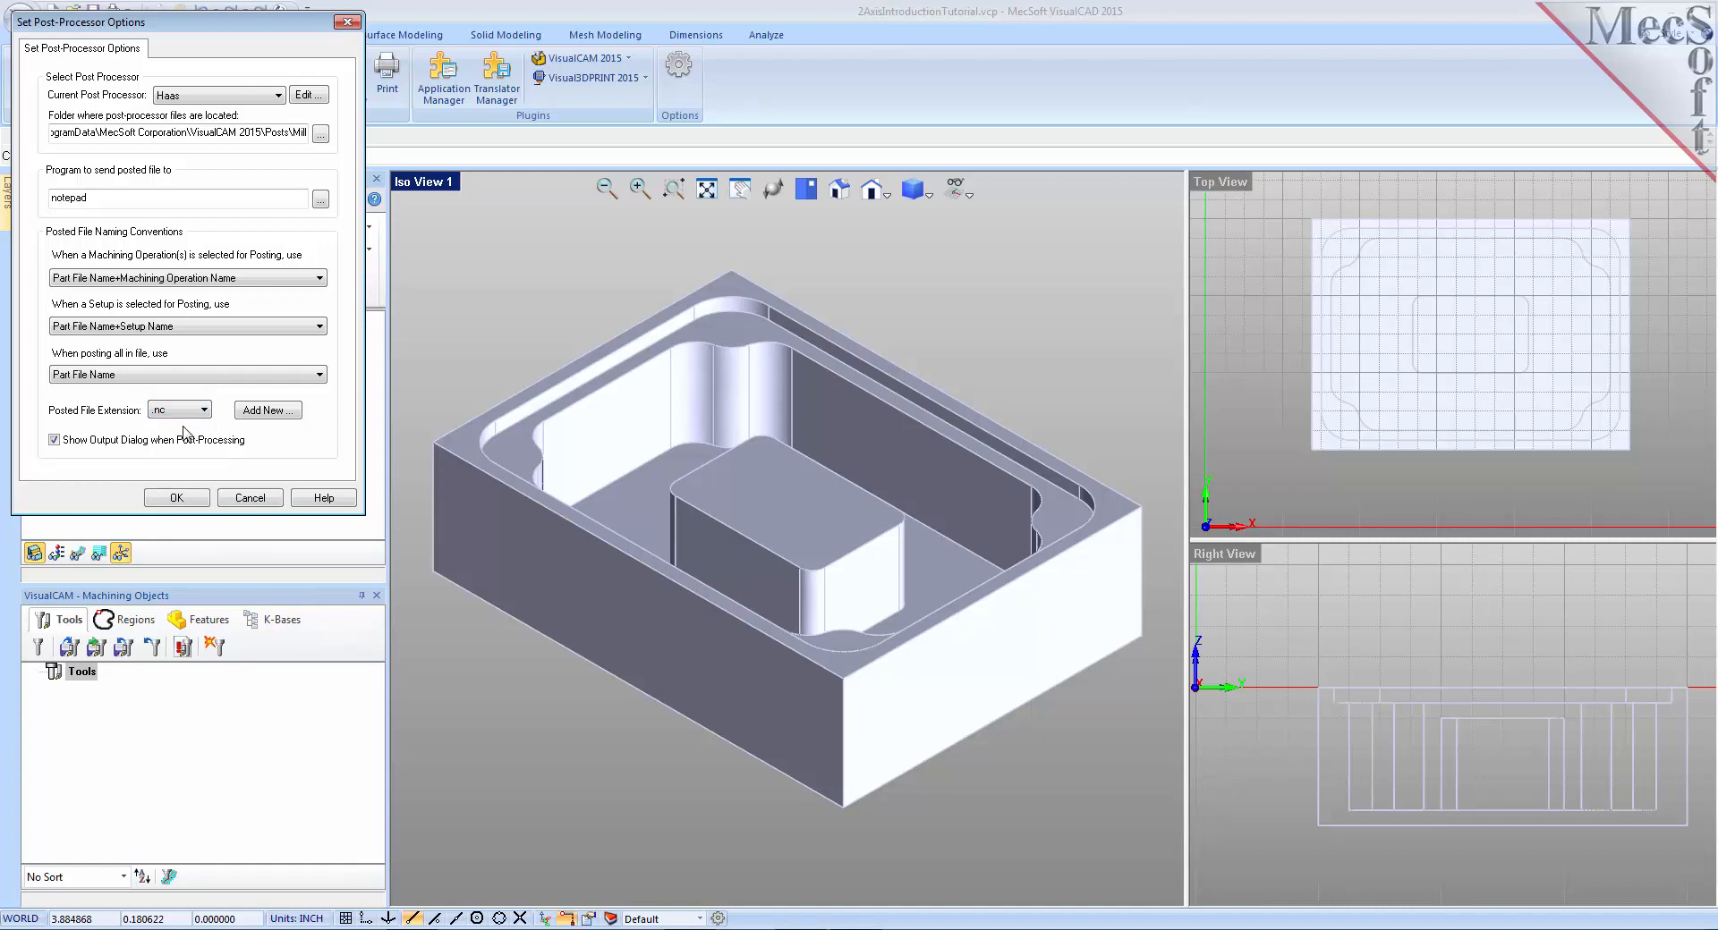
pyautogui.click(176, 498)
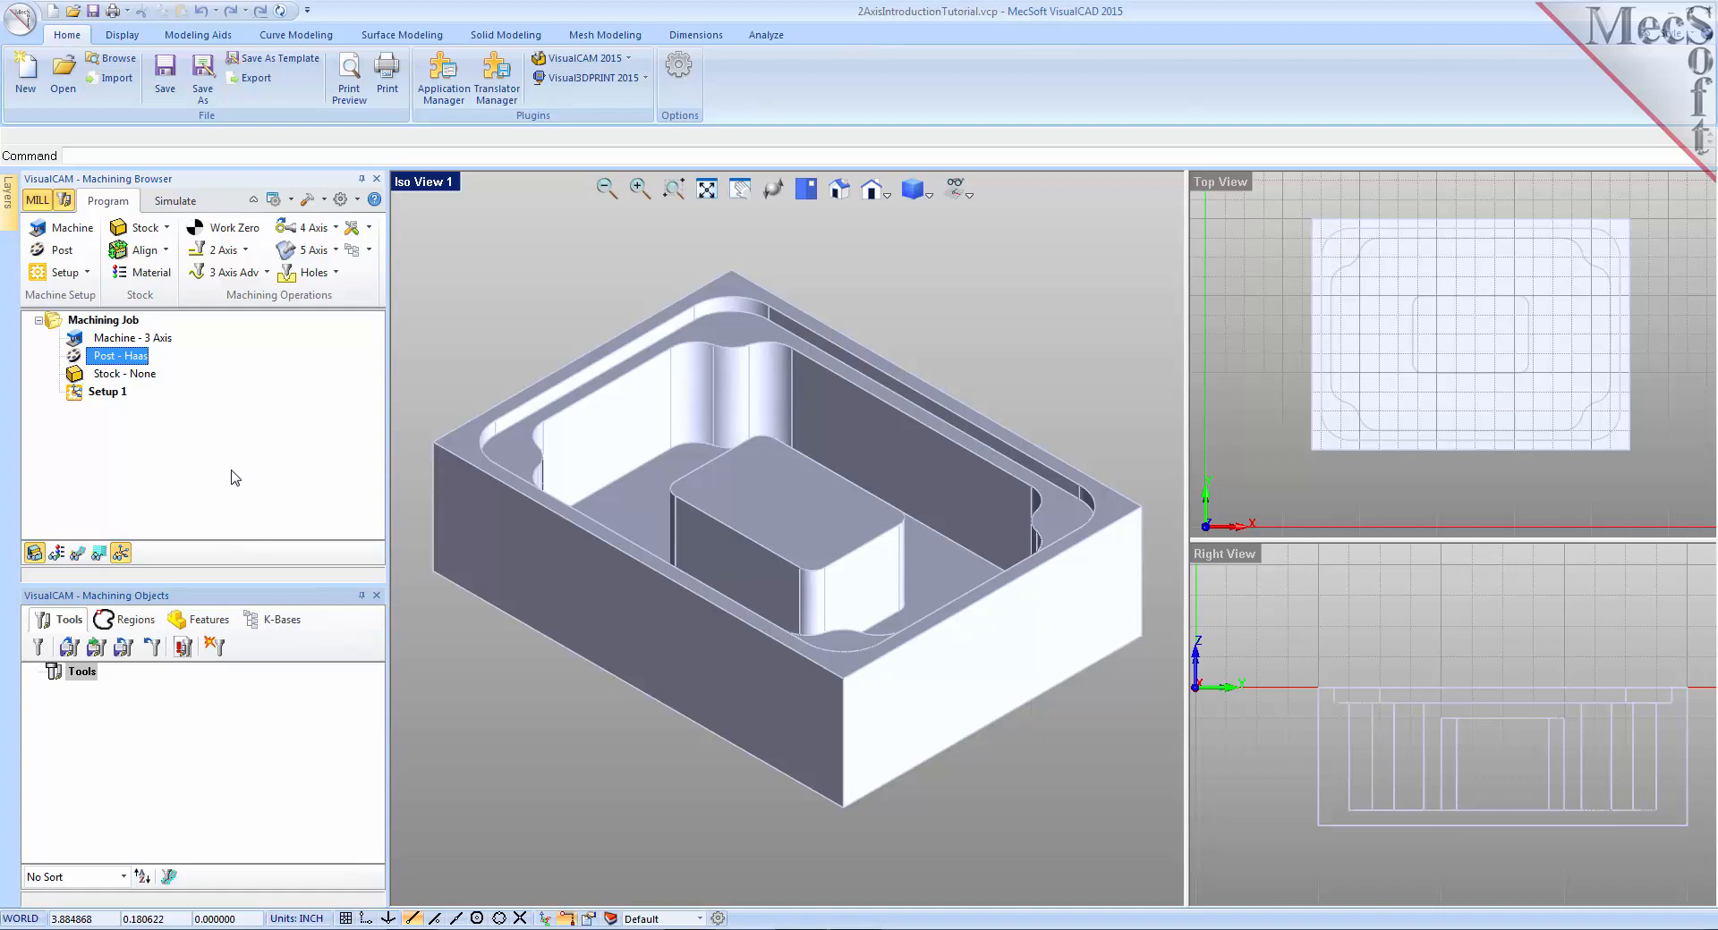
# - Create a box stock with its dimensions copied from the model bounding box
pyautogui.click(79, 395)
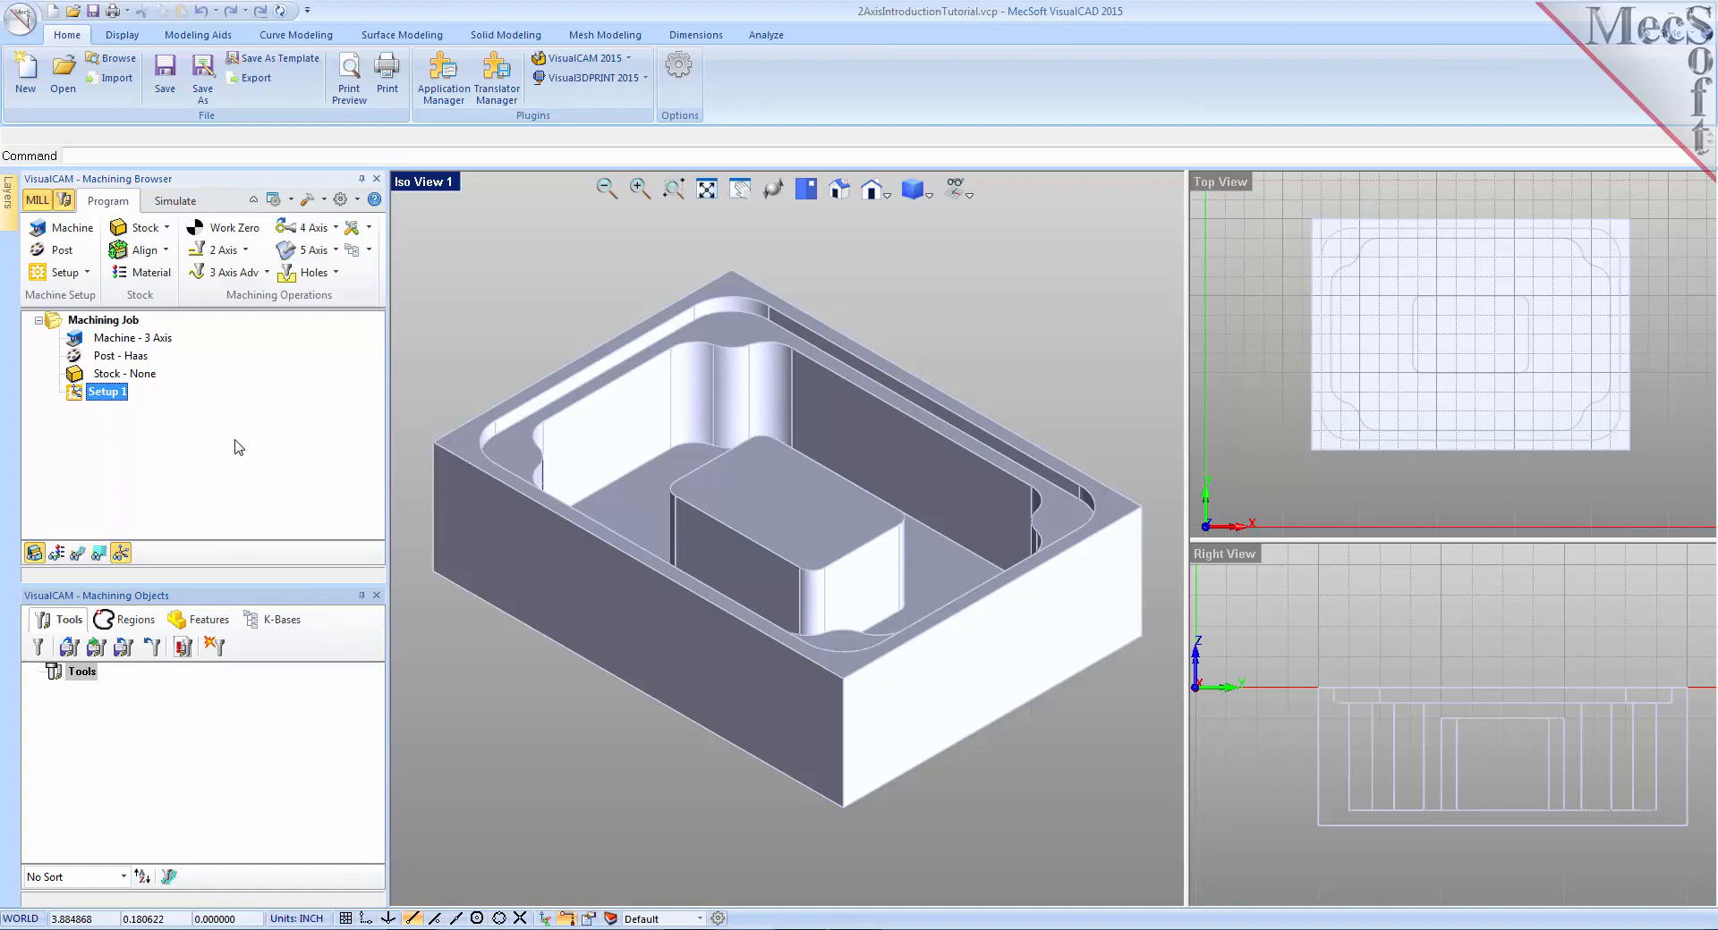
pyautogui.click(506, 669)
pyautogui.scroll(-1, 507, 669)
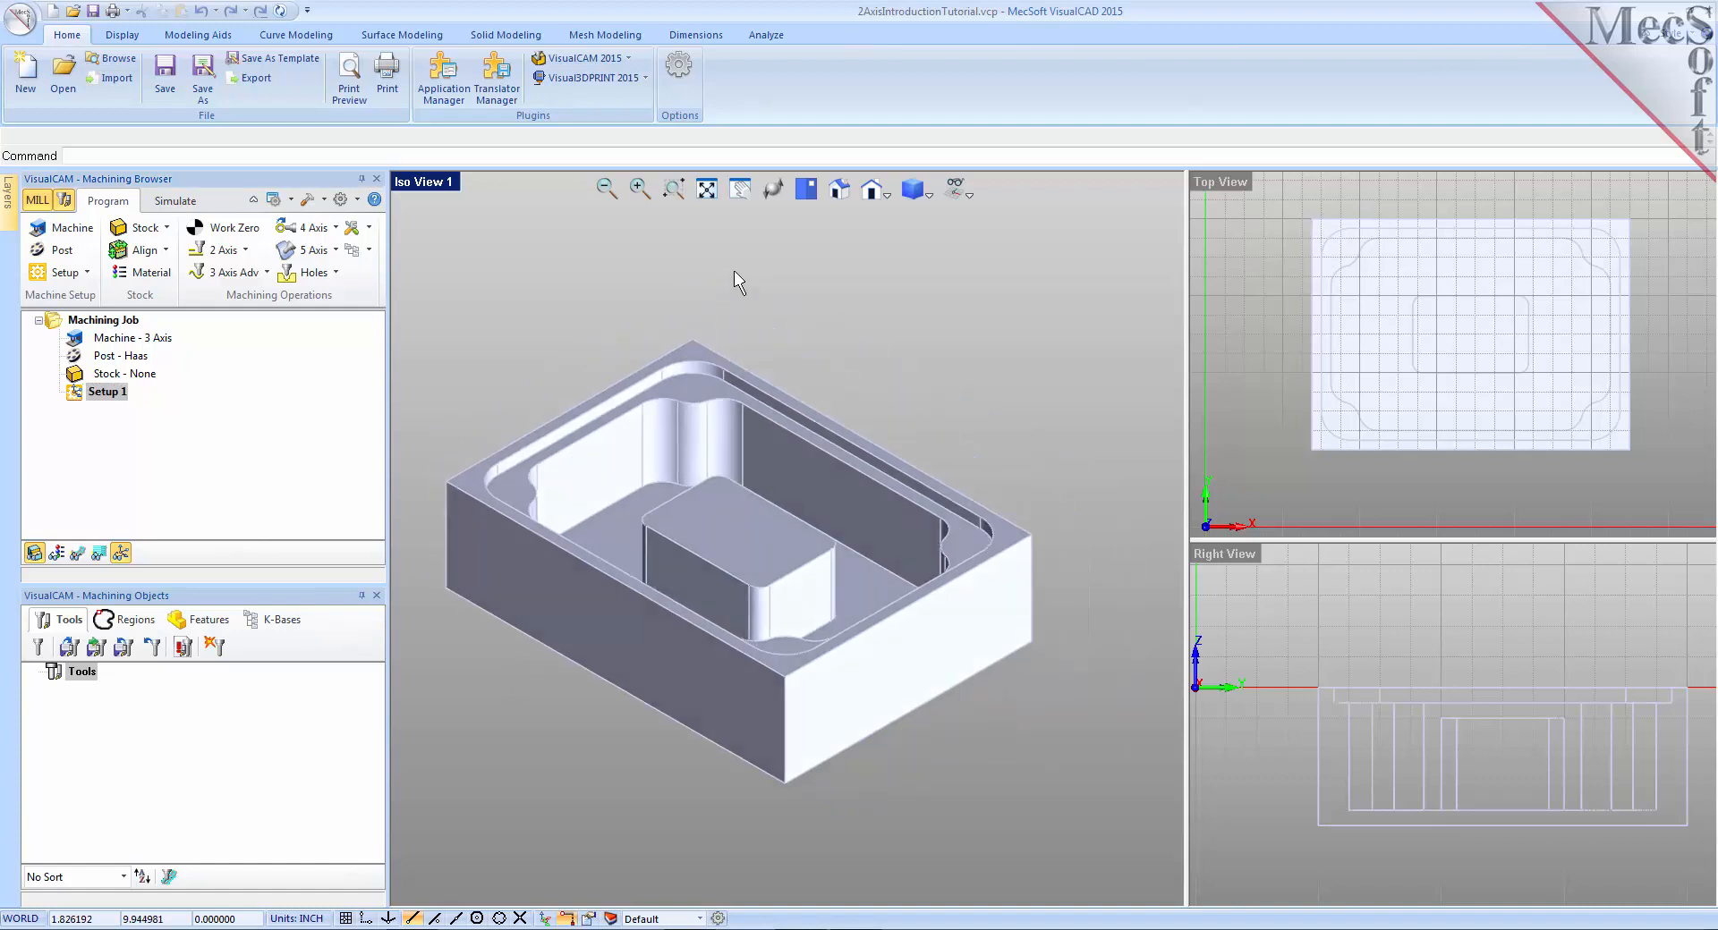
pyautogui.moveTo(564, 337); pyautogui.dragTo(738, 331, button='middle')
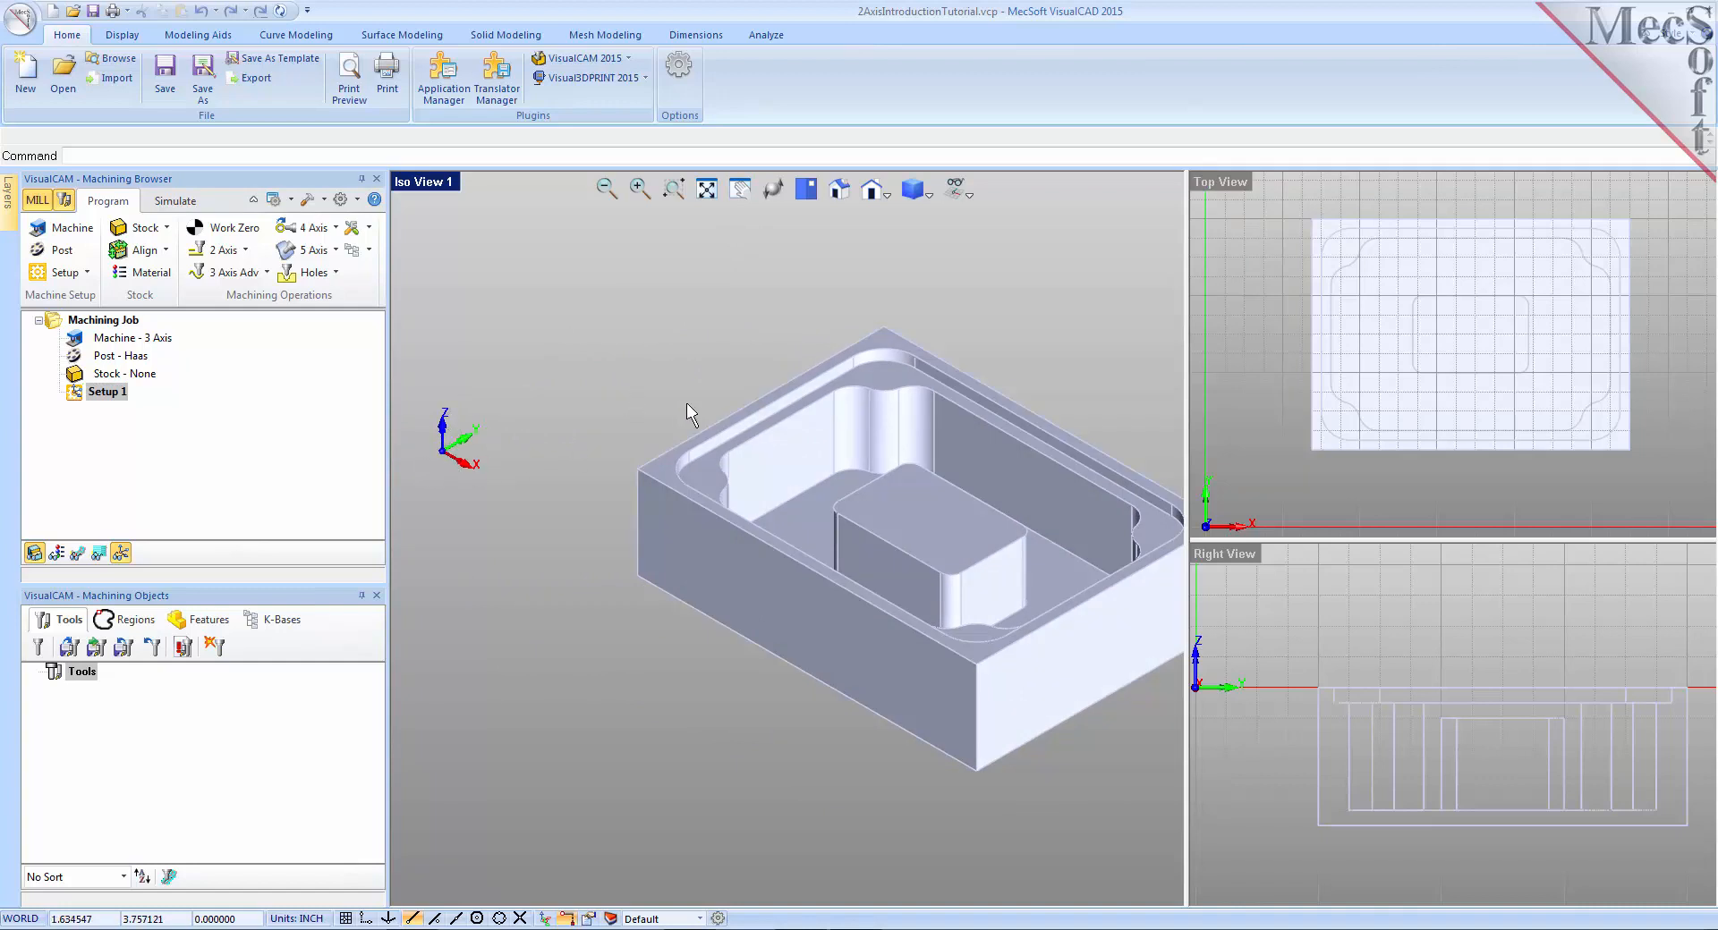
pyautogui.scroll(-1, 684, 404)
pyautogui.moveTo(747, 215); pyautogui.dragTo(686, 260, button='middle')
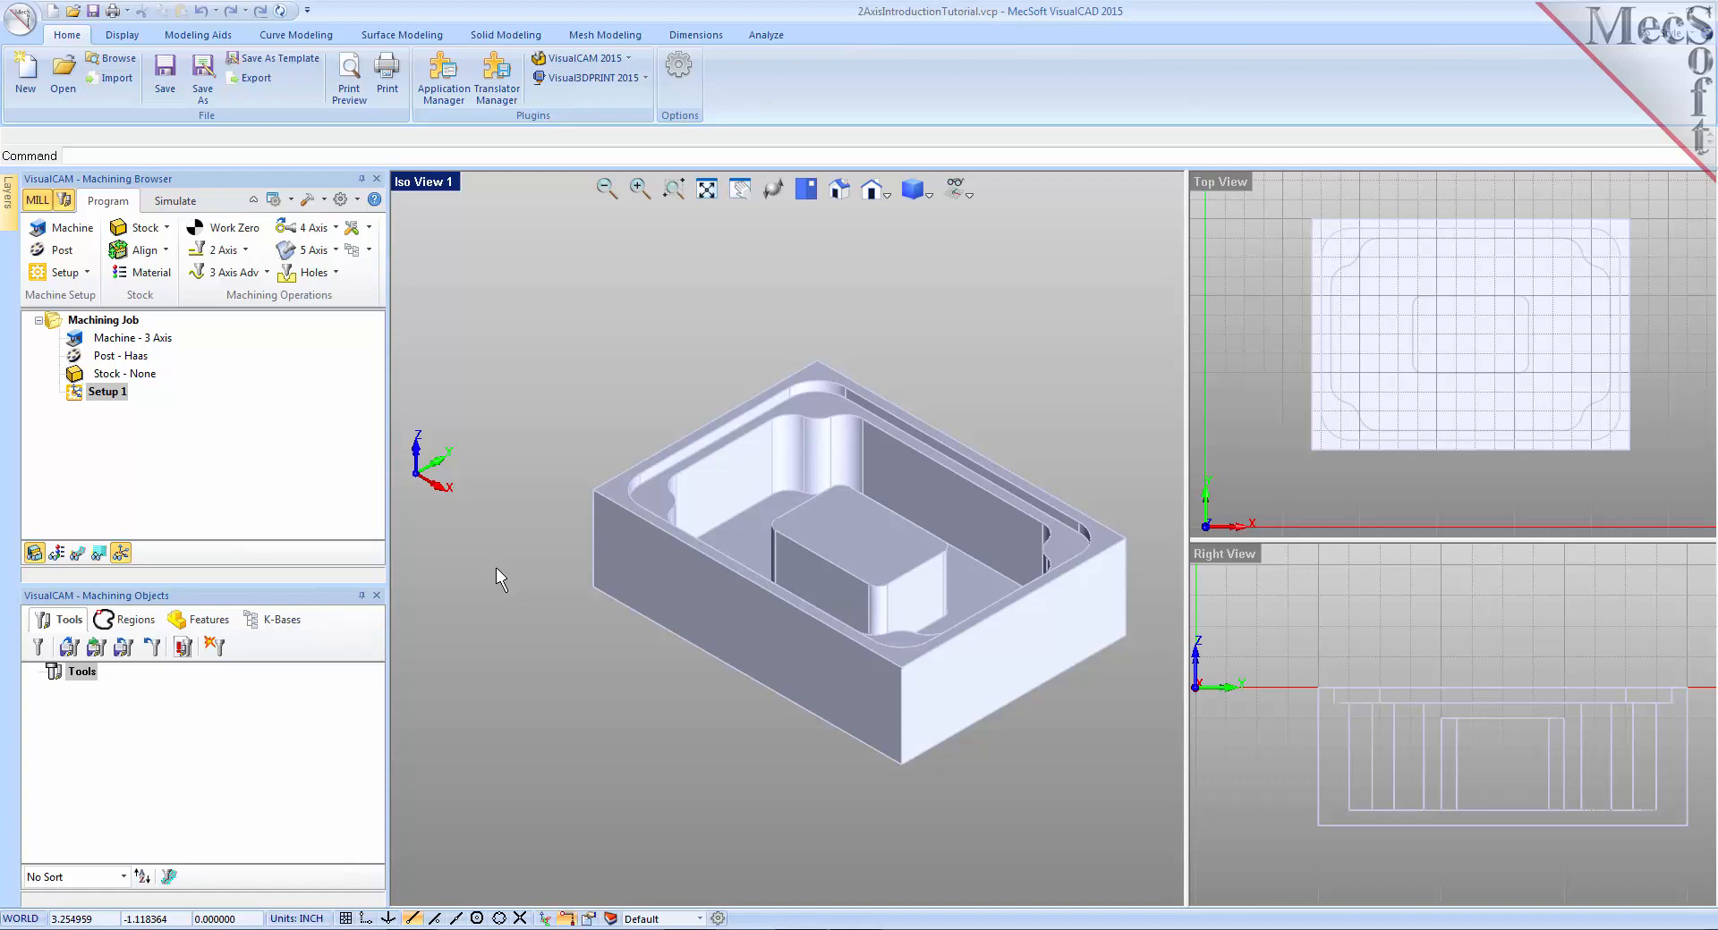
pyautogui.click(167, 229)
pyautogui.click(166, 229)
pyautogui.click(225, 261)
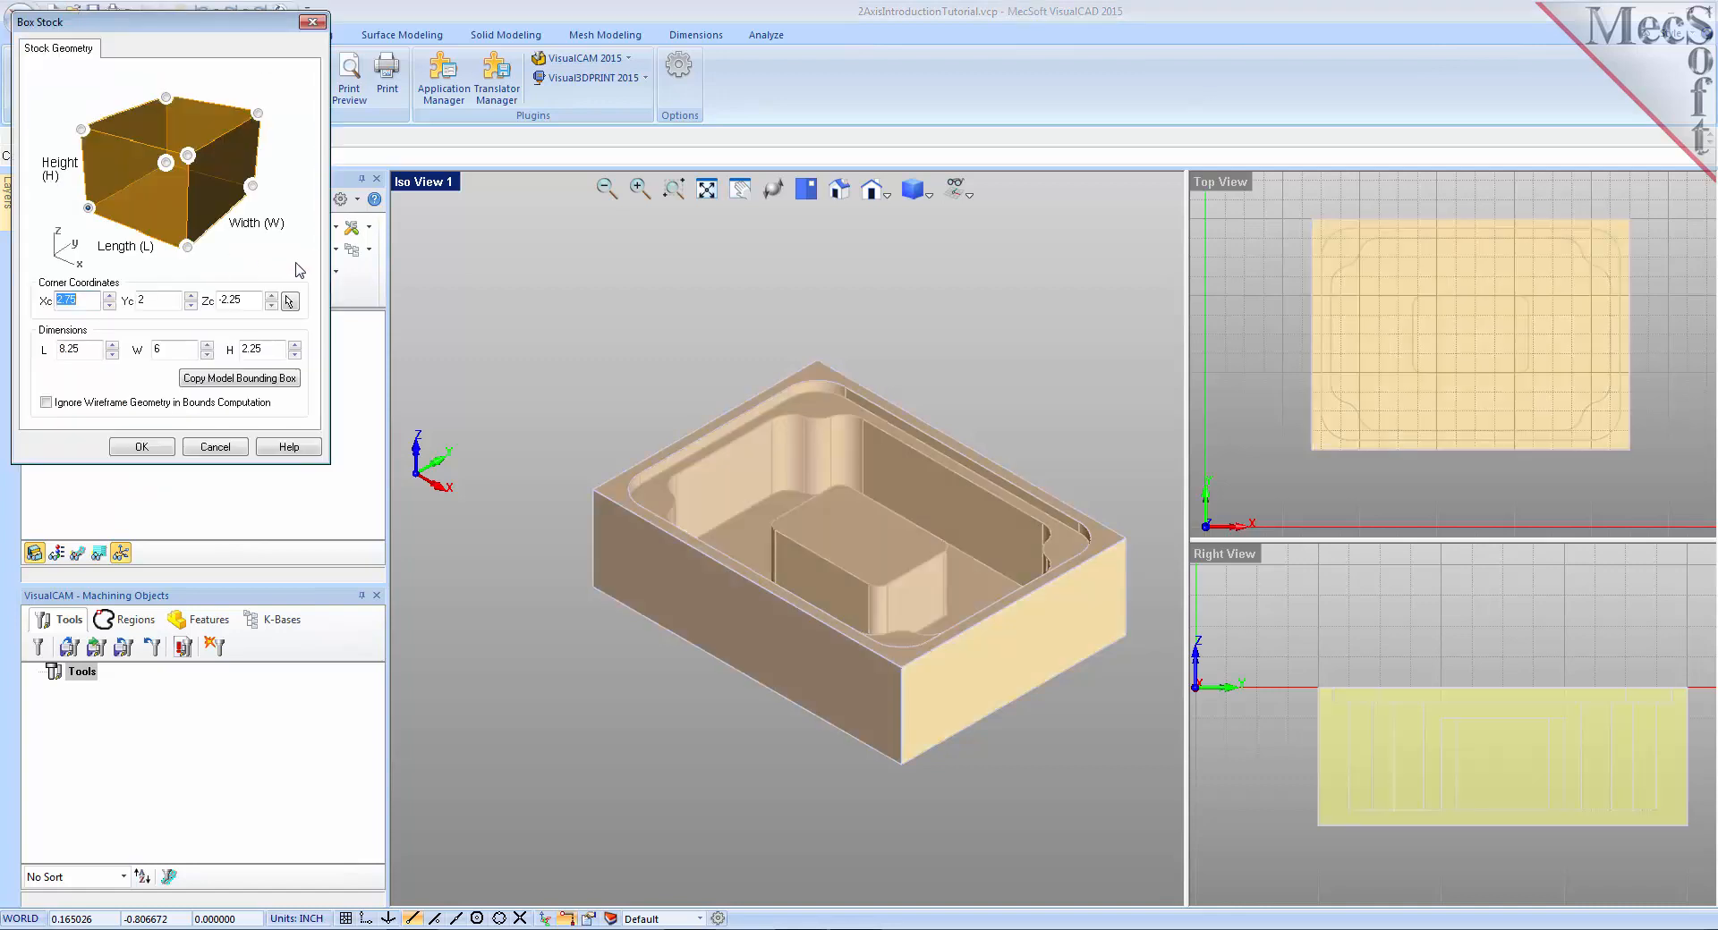
pyautogui.click(244, 379)
# - Set the box stock's height to 2.5 inches, measured from its bottom corner, and apply the stock
pyautogui.moveTo(269, 349); pyautogui.dragTo(219, 360)
pyautogui.write('2')
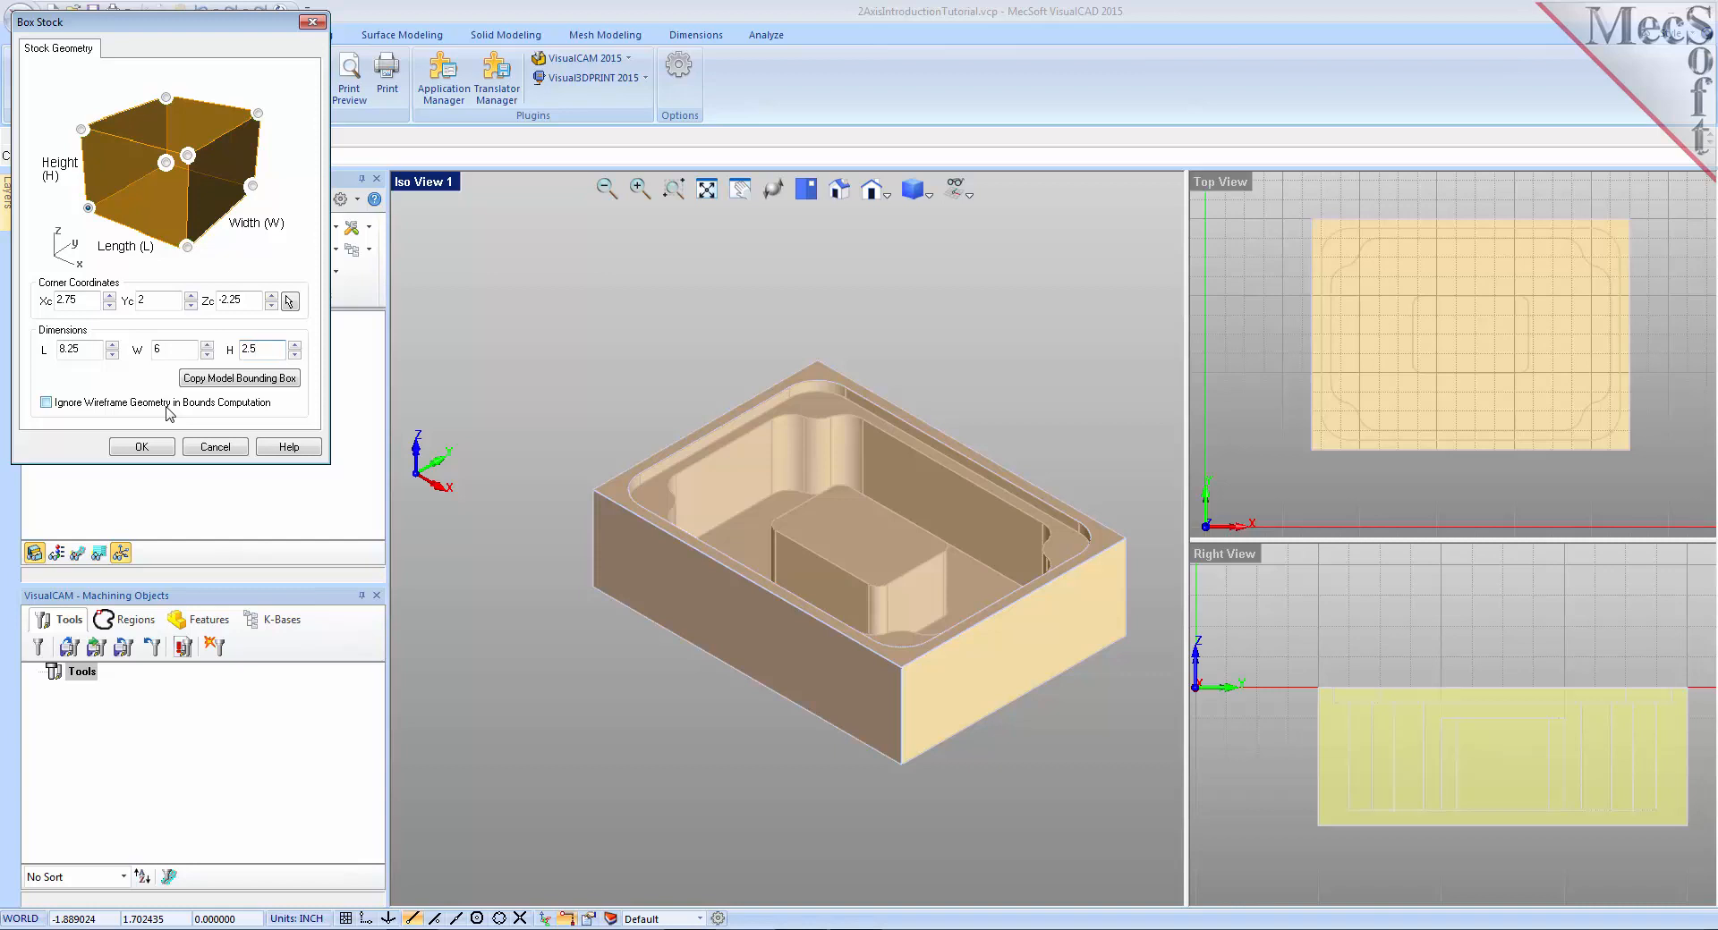
pyautogui.click(90, 210)
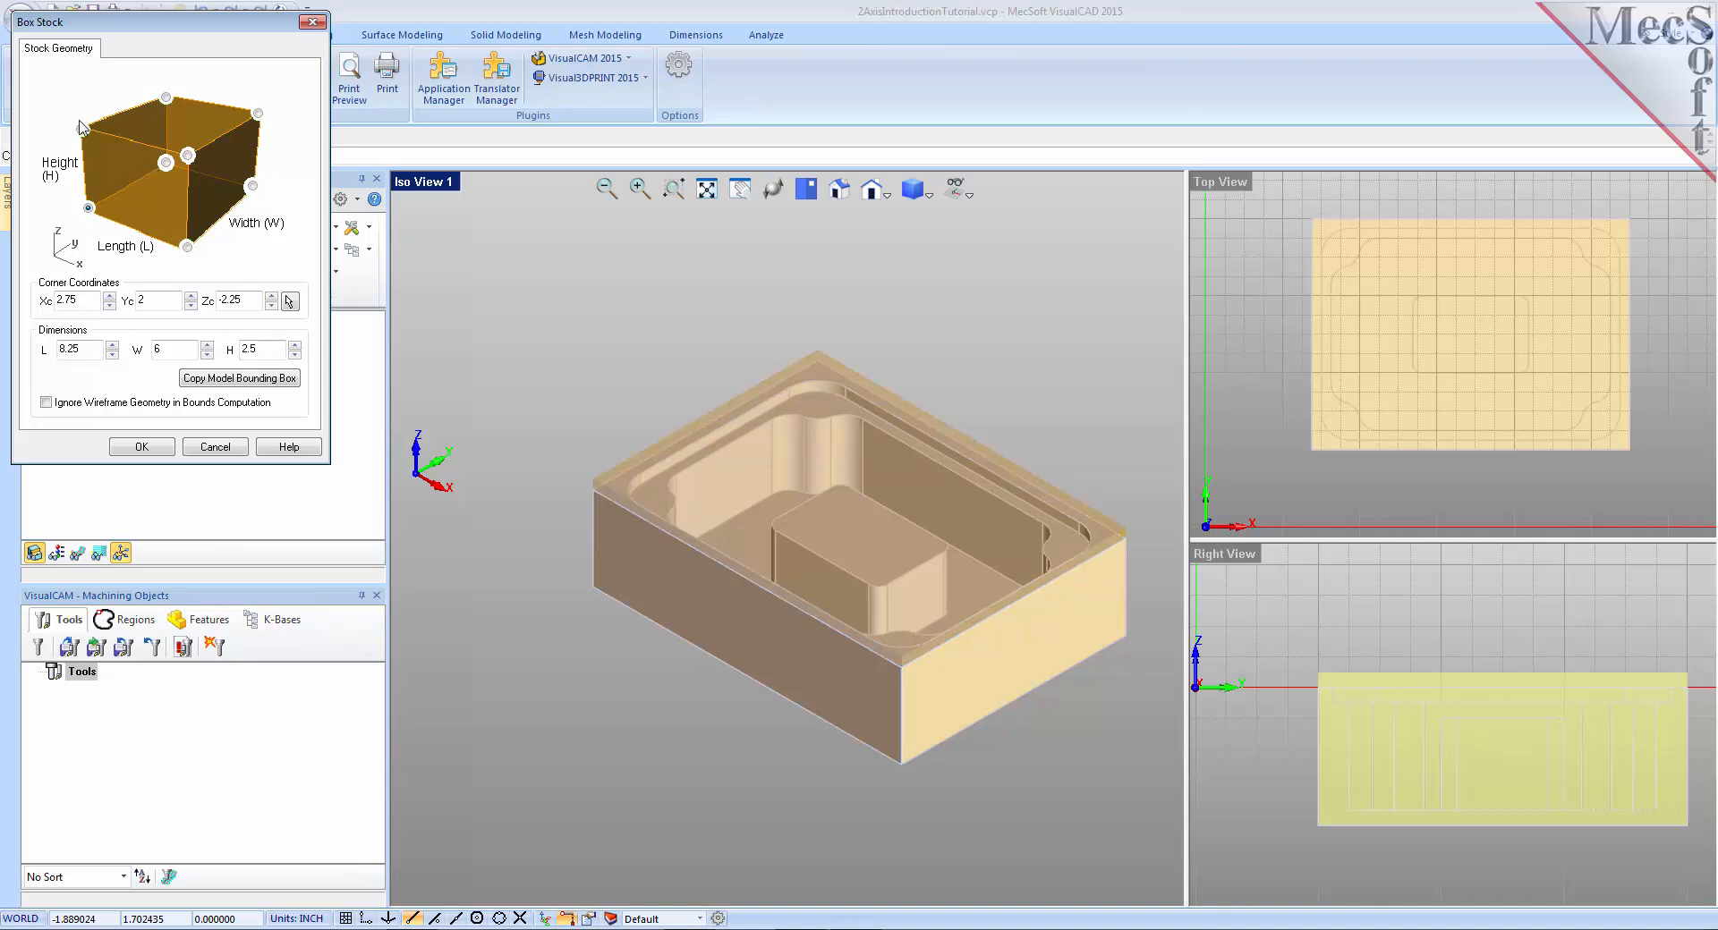
pyautogui.click(158, 450)
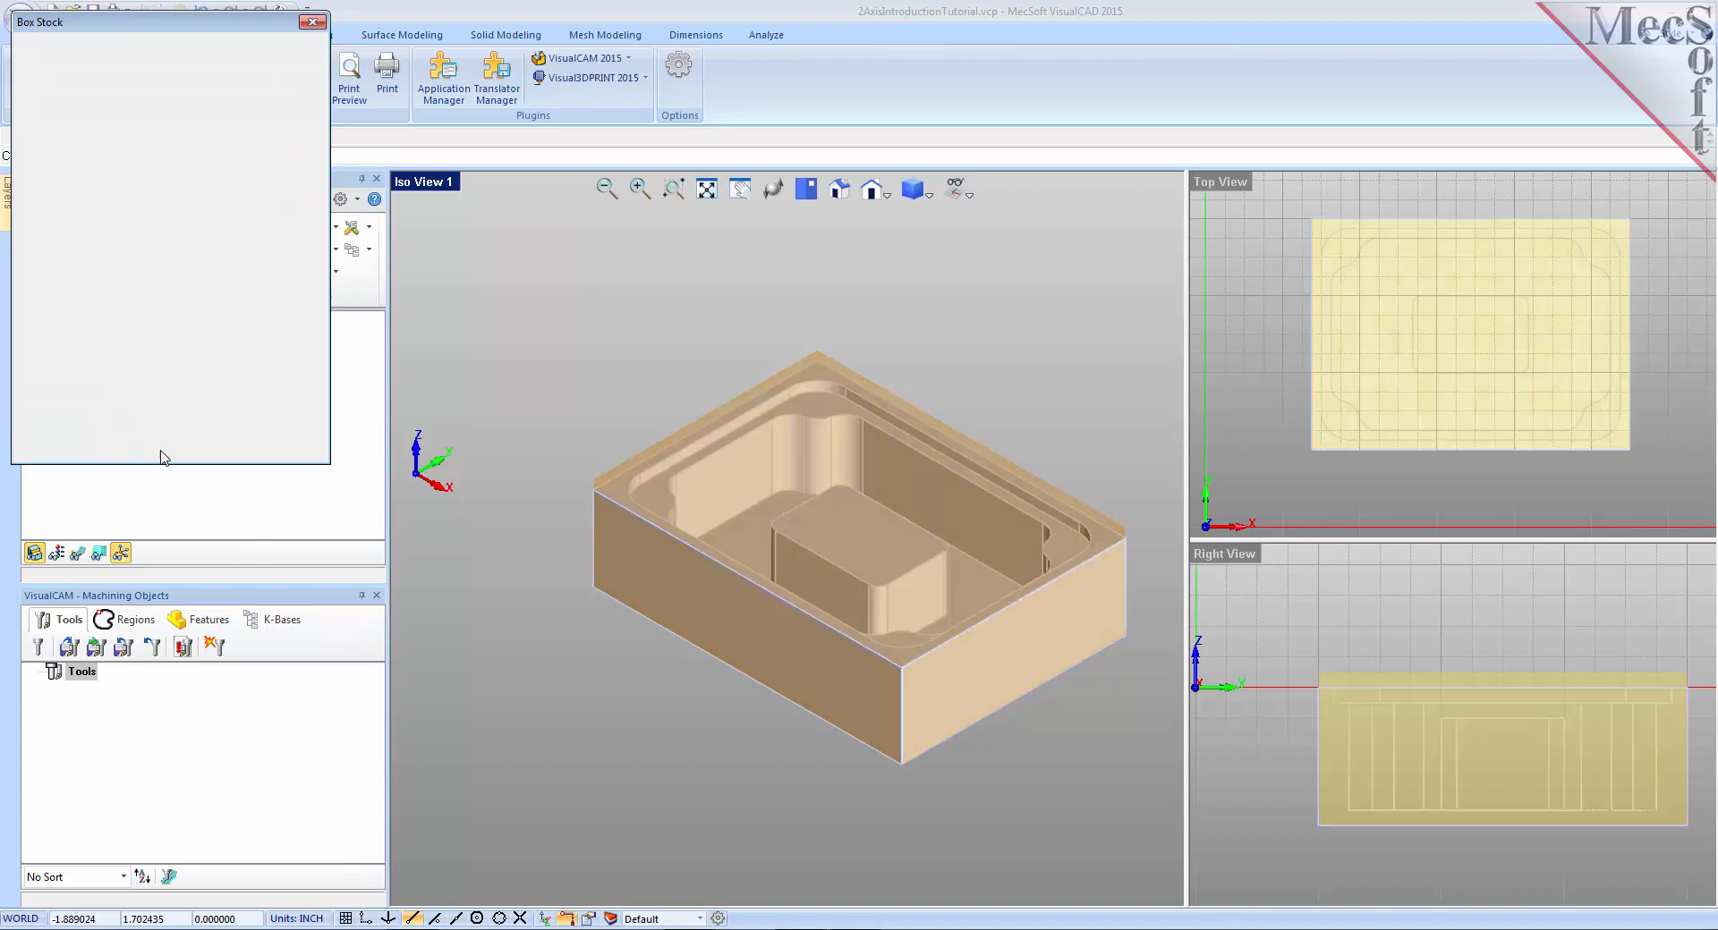
# - Examine the extra stock above the part from several angles, toggling stock visibility, and restore the isometric view
pyautogui.moveTo(737, 703)
pyautogui.mouseDown(button='right')
pyautogui.moveTo(689, 659)
pyautogui.moveTo(682, 683)
pyautogui.moveTo(713, 702)
pyautogui.mouseUp(button='right')
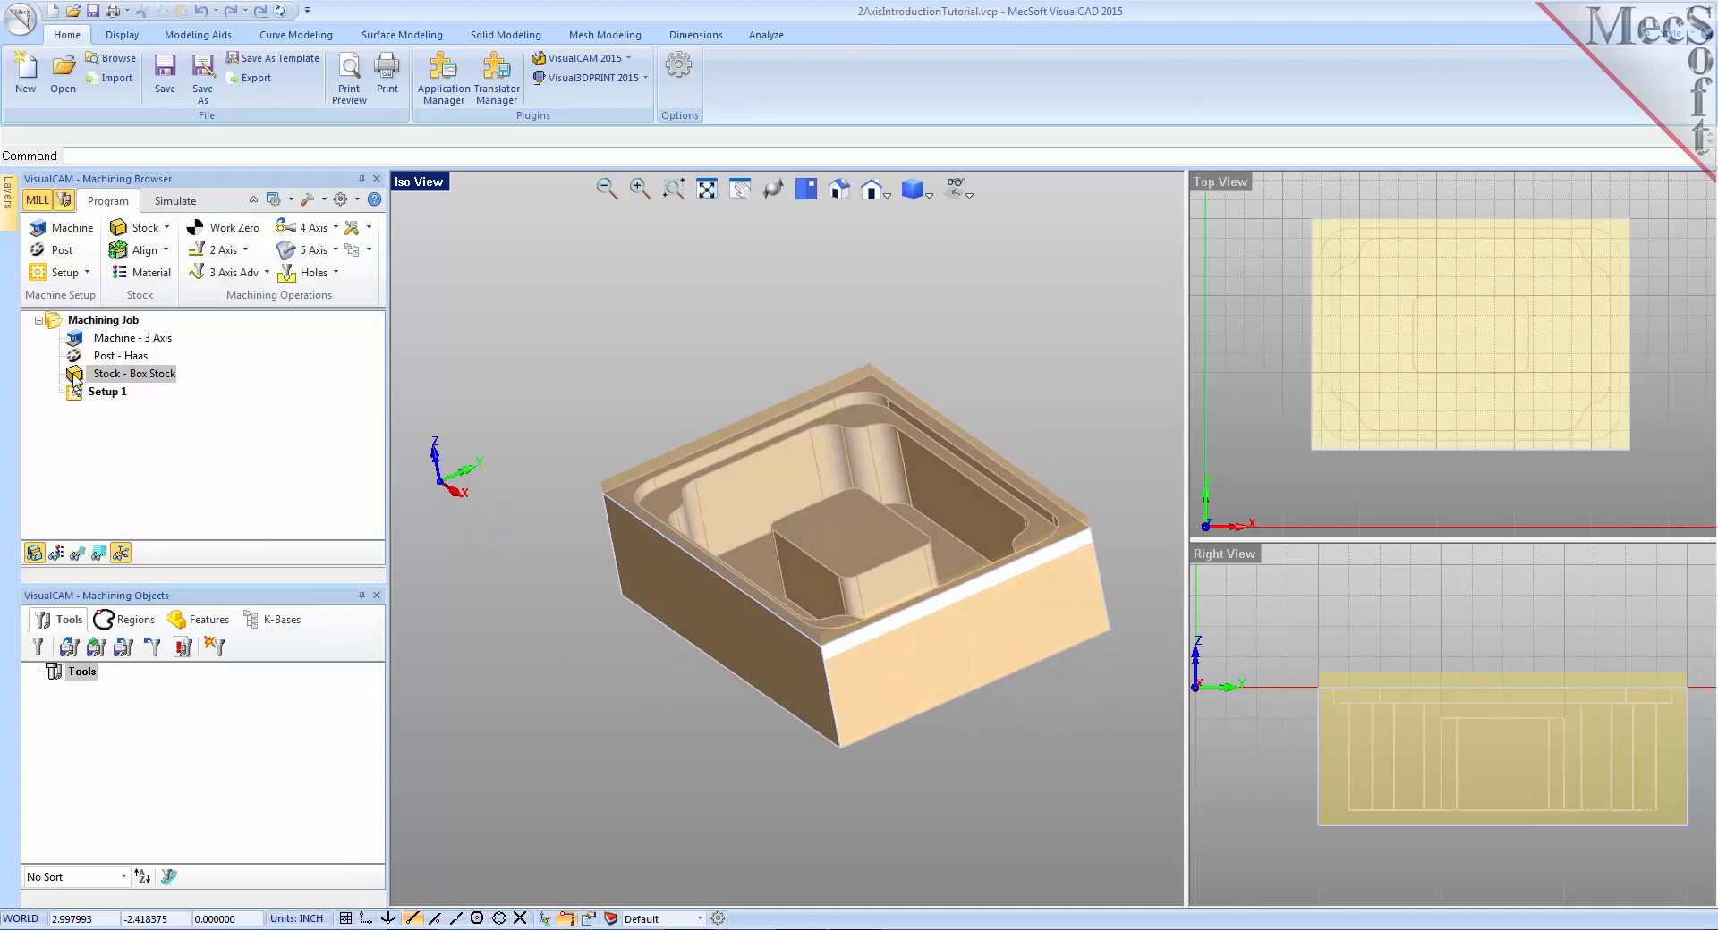
pyautogui.moveTo(884, 748)
pyautogui.mouseDown(button='right')
pyautogui.moveTo(909, 709)
pyautogui.moveTo(901, 748)
pyautogui.mouseUp(button='right')
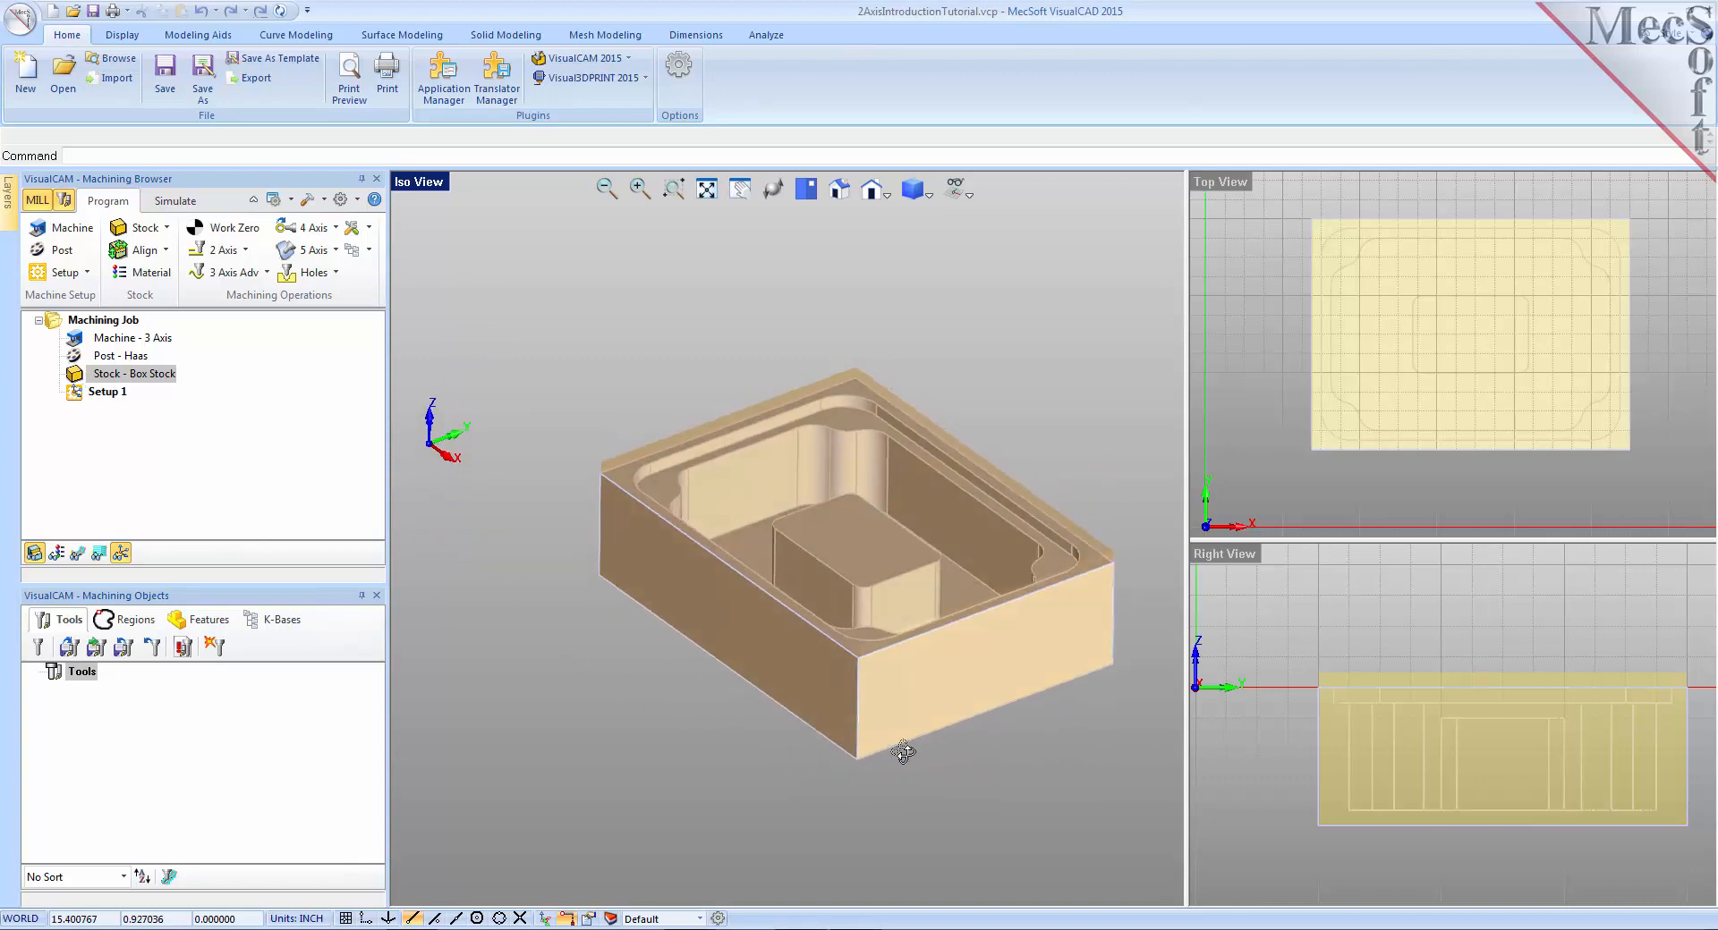
pyautogui.click(34, 553)
pyautogui.click(34, 553)
pyautogui.click(34, 553)
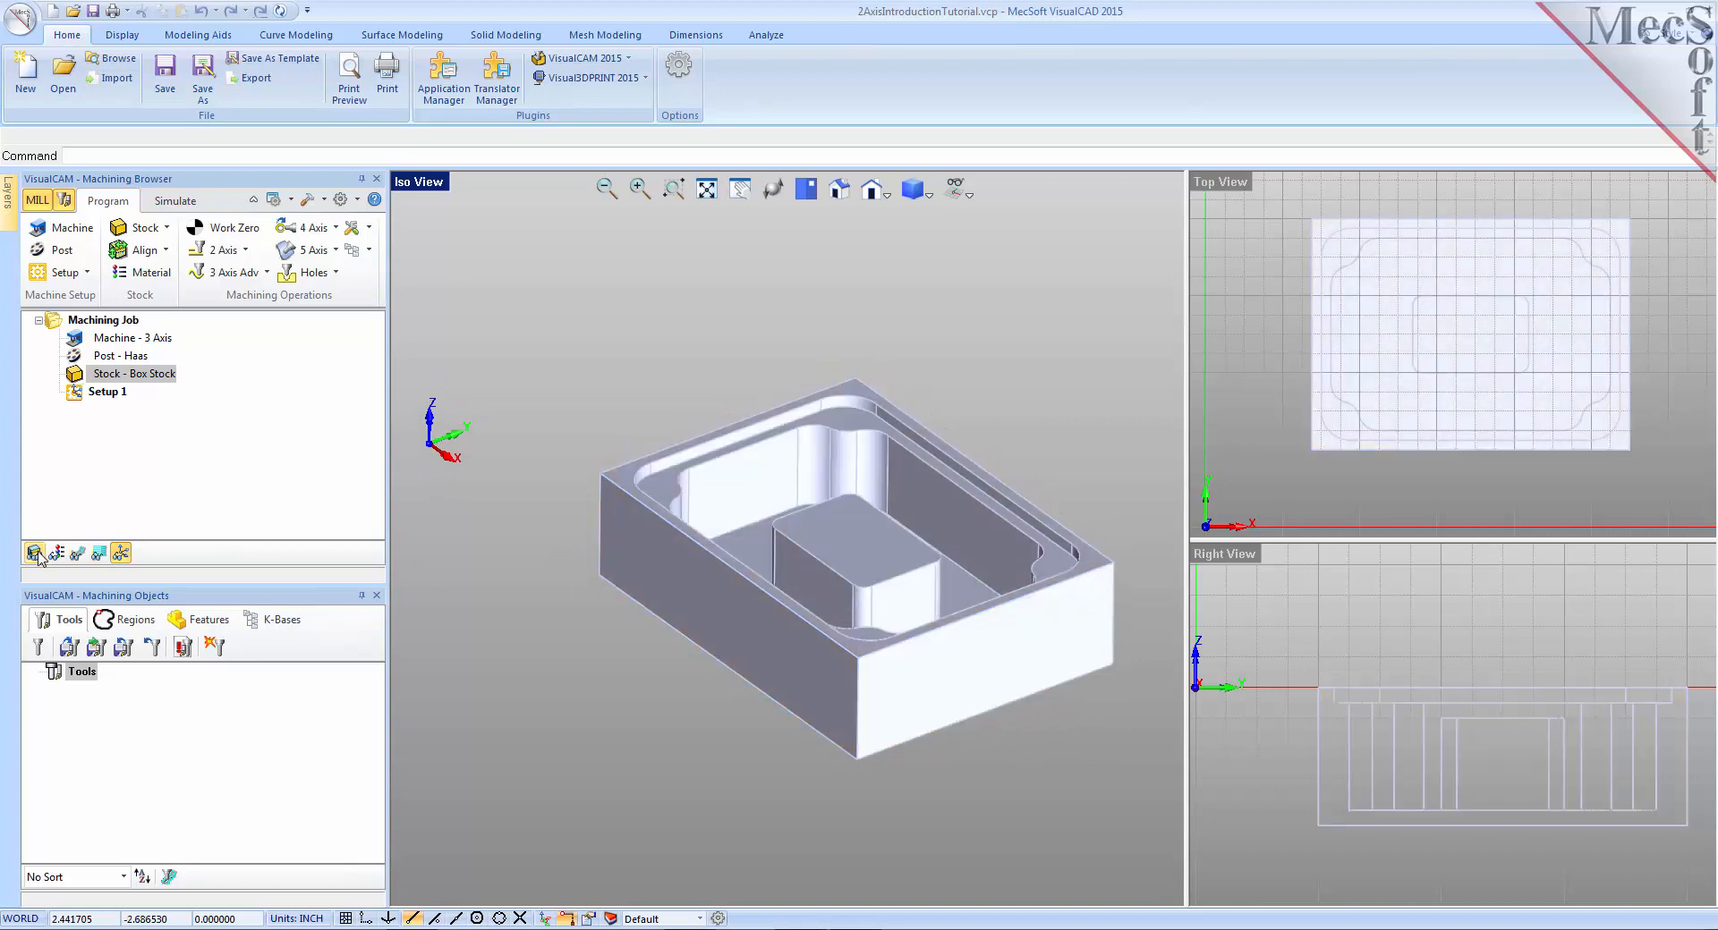
pyautogui.click(36, 554)
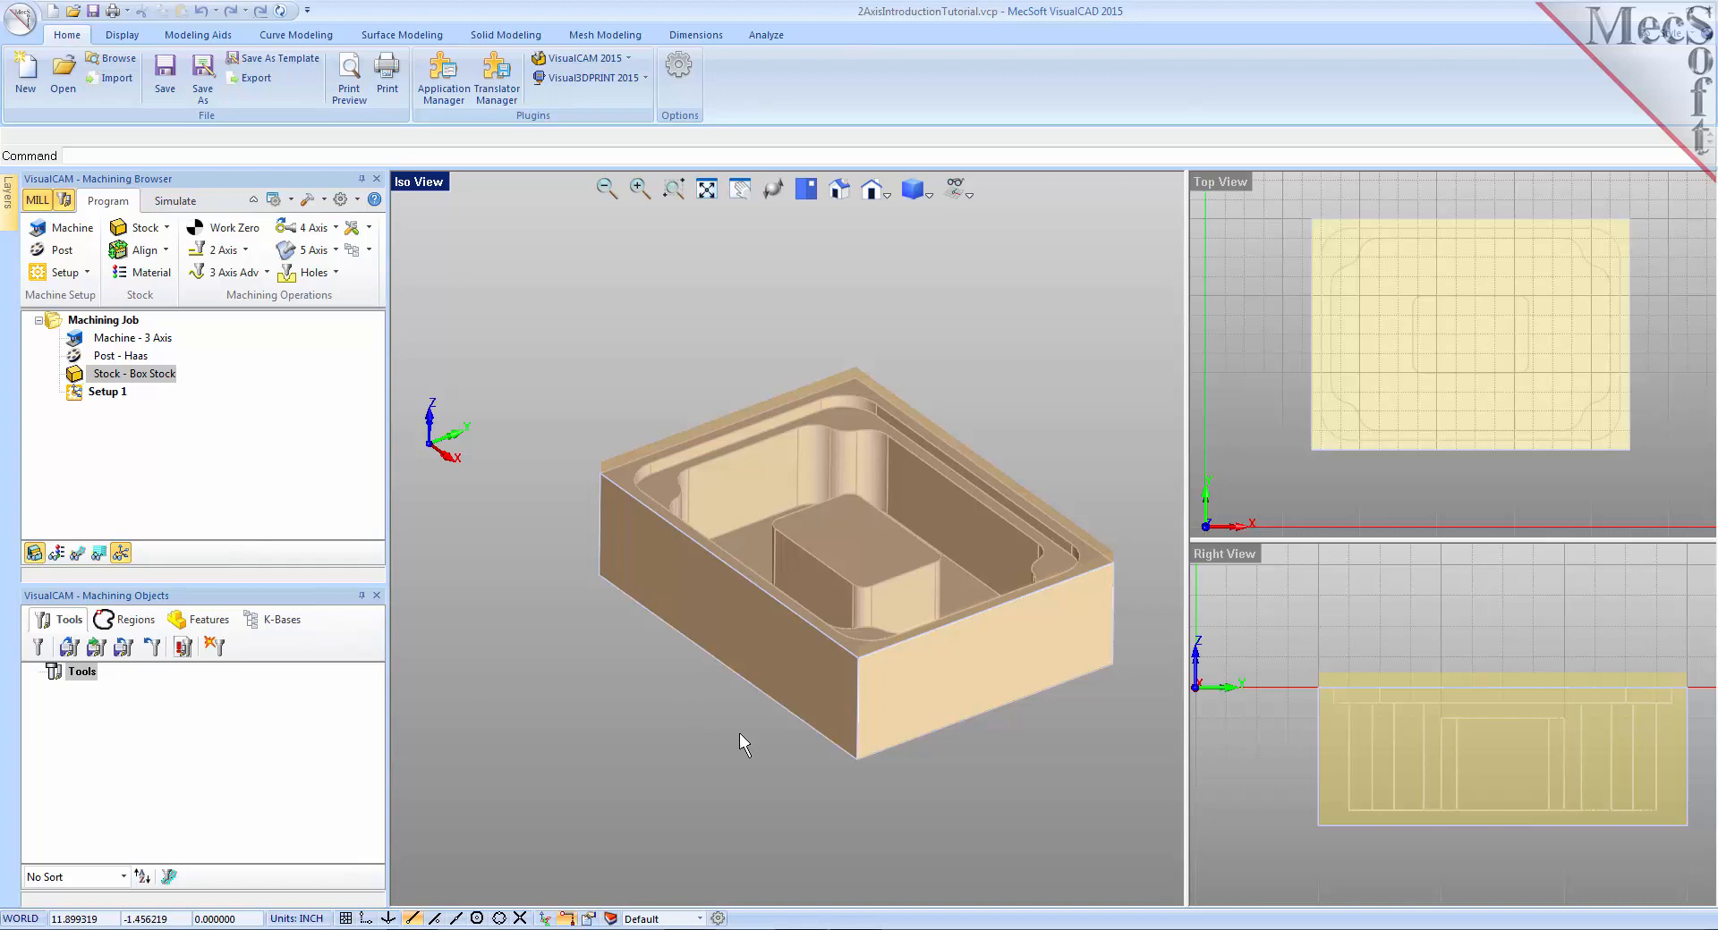
pyautogui.moveTo(979, 769); pyautogui.dragTo(948, 751, button='right')
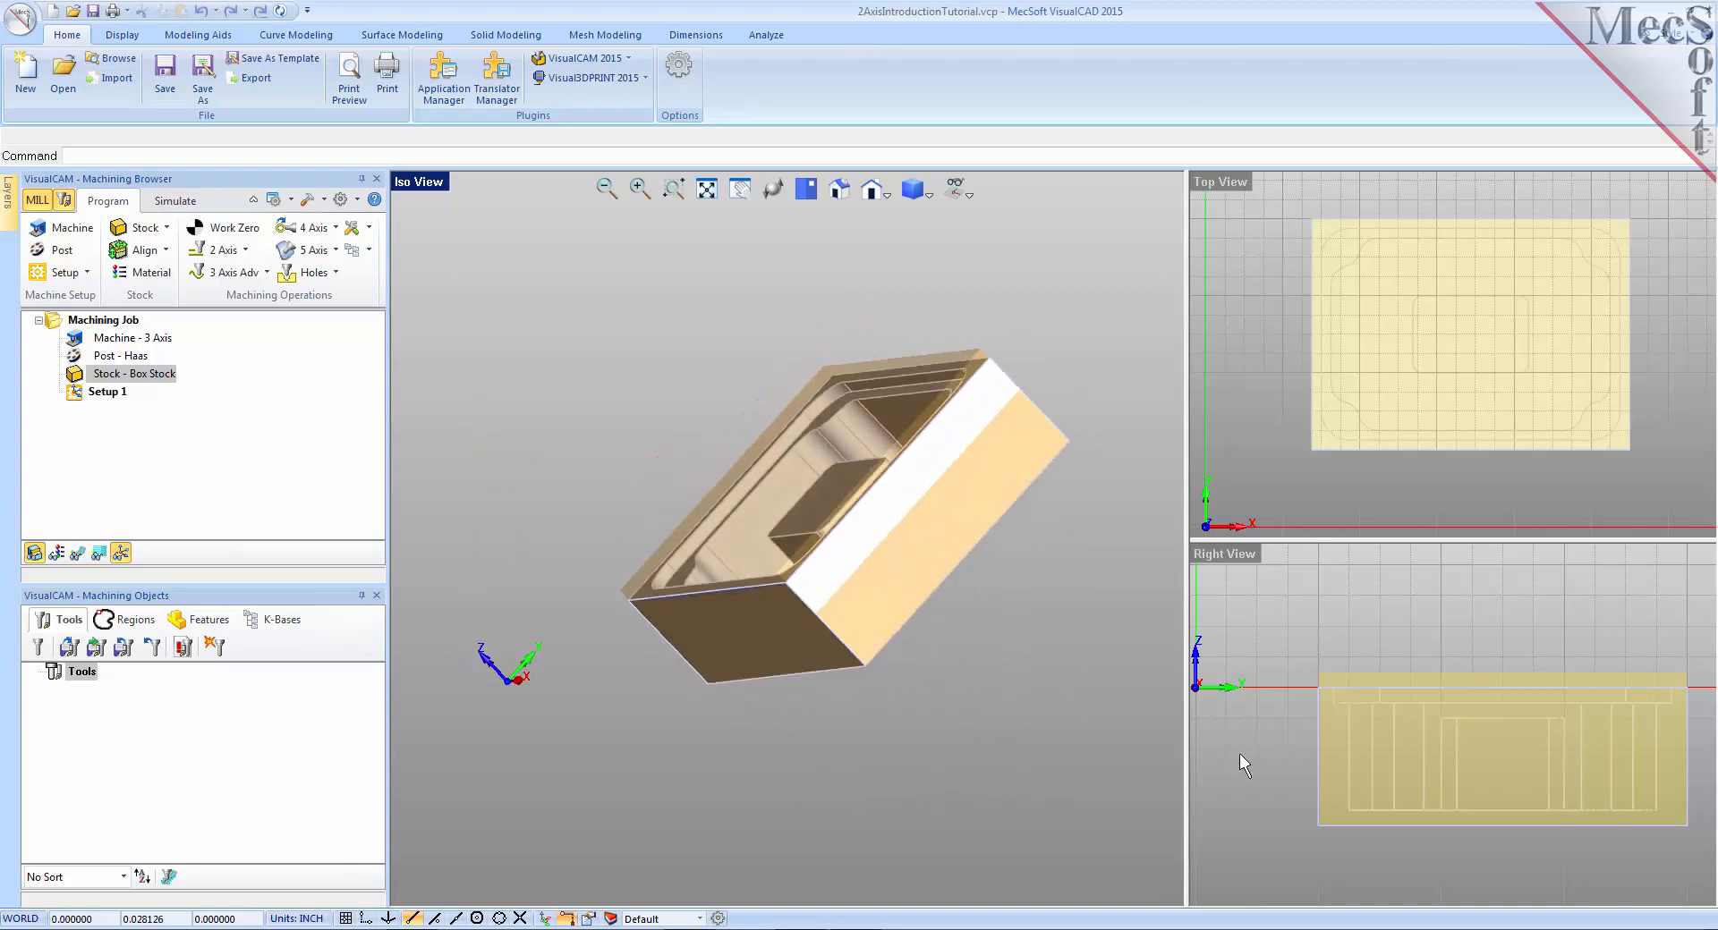
pyautogui.click(1422, 631)
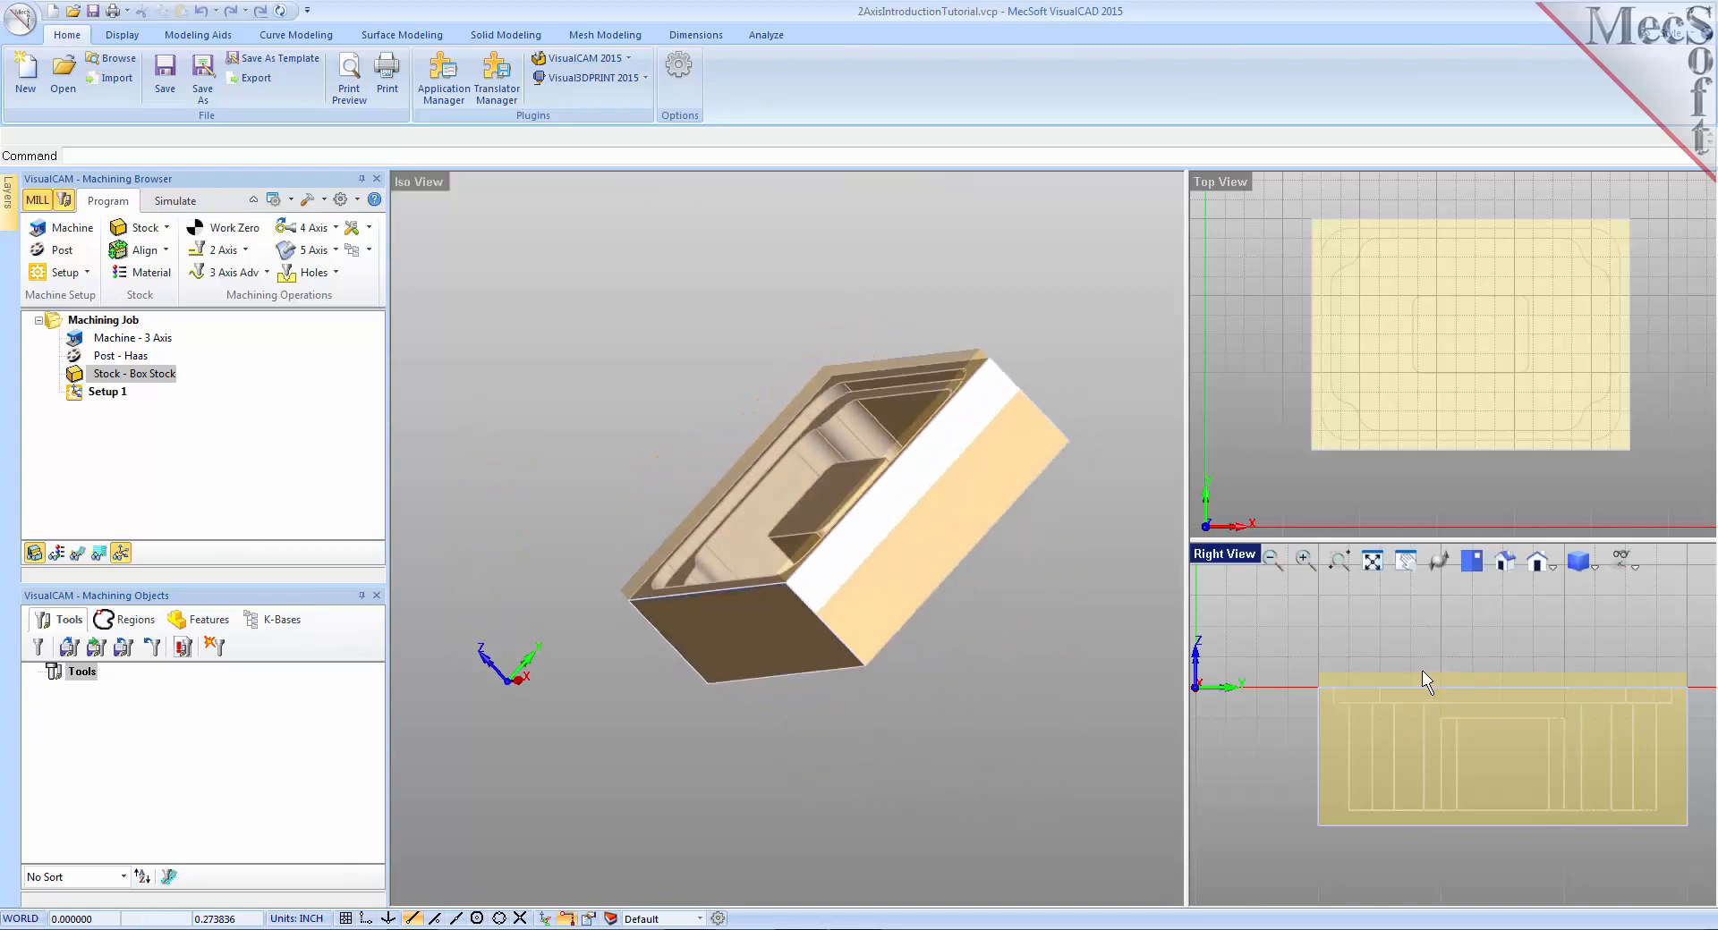
pyautogui.click(681, 243)
pyautogui.click(840, 189)
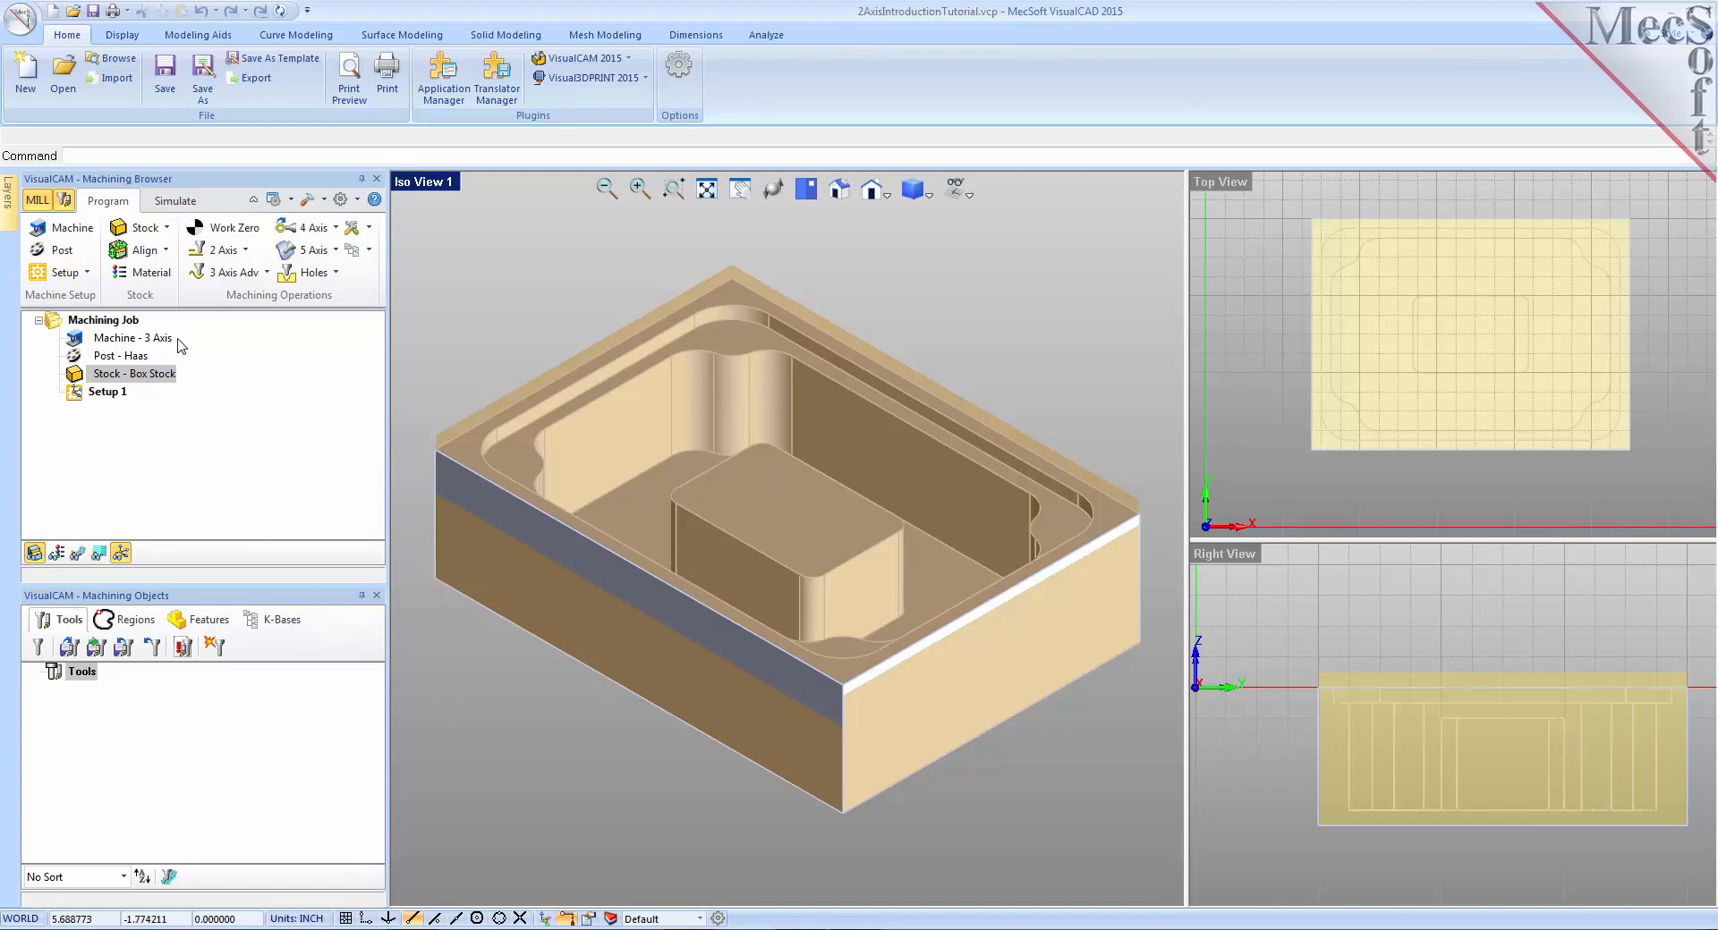
# - Align the stock to the part with Bottom Z alignment and Center XY alignment, and restore the isometric view
pyautogui.click(166, 252)
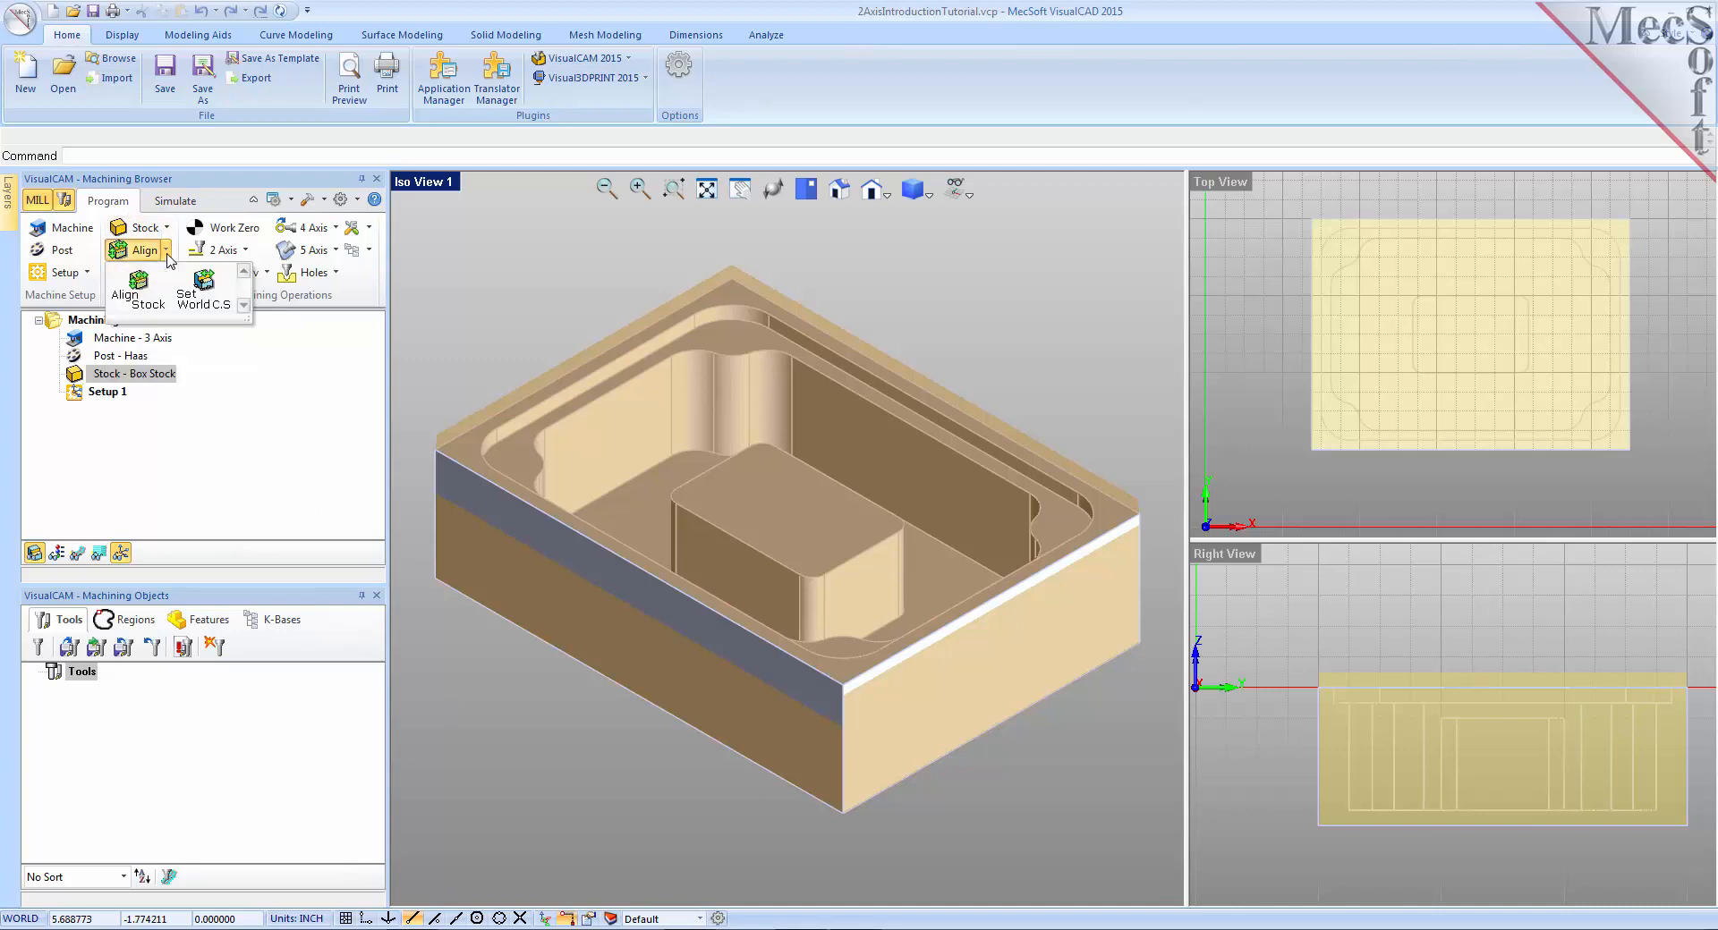
pyautogui.click(138, 288)
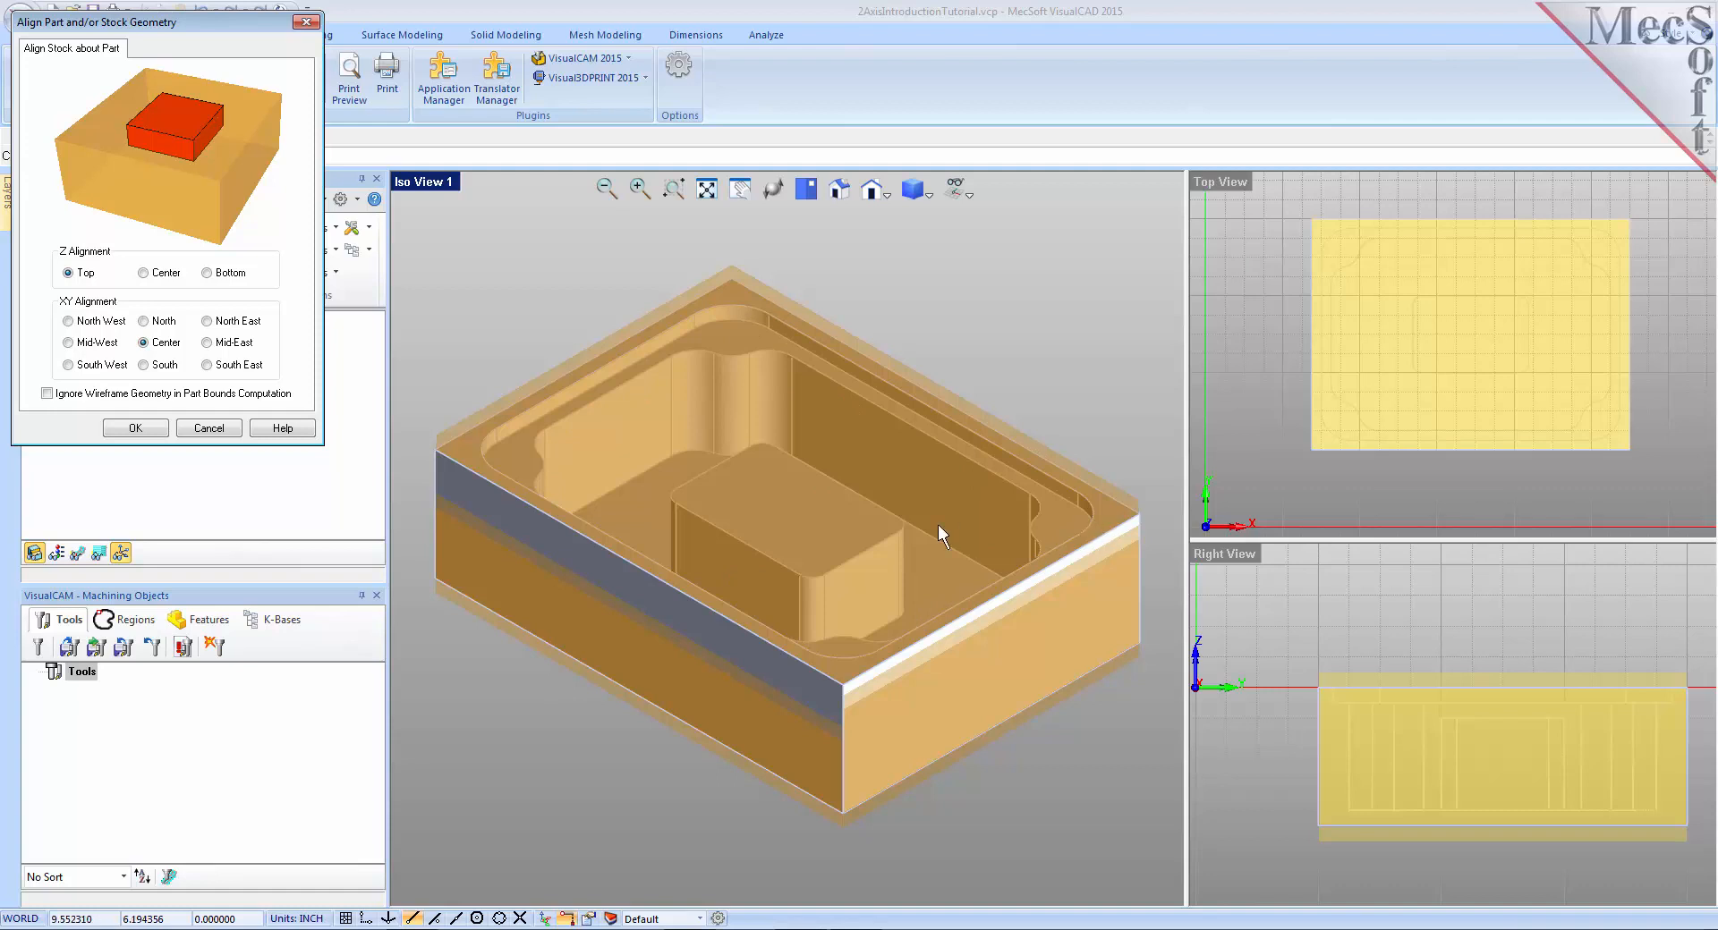
pyautogui.moveTo(589, 751); pyautogui.dragTo(591, 642, button='middle')
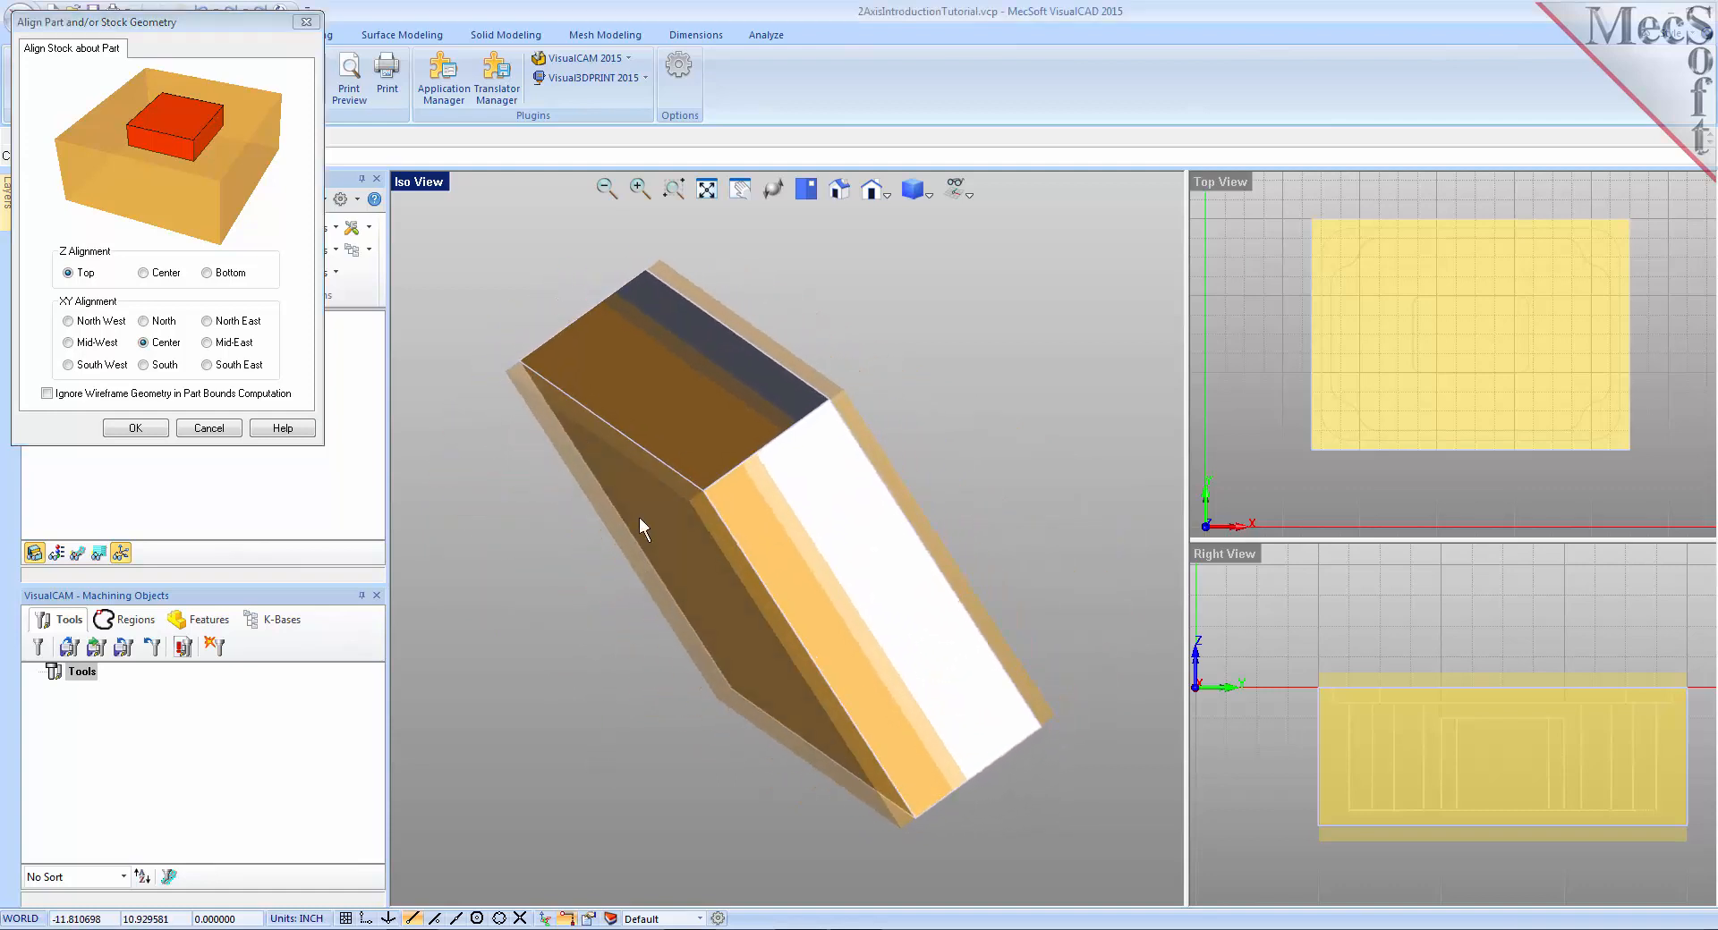
pyautogui.moveTo(659, 525); pyautogui.dragTo(575, 591, button='middle')
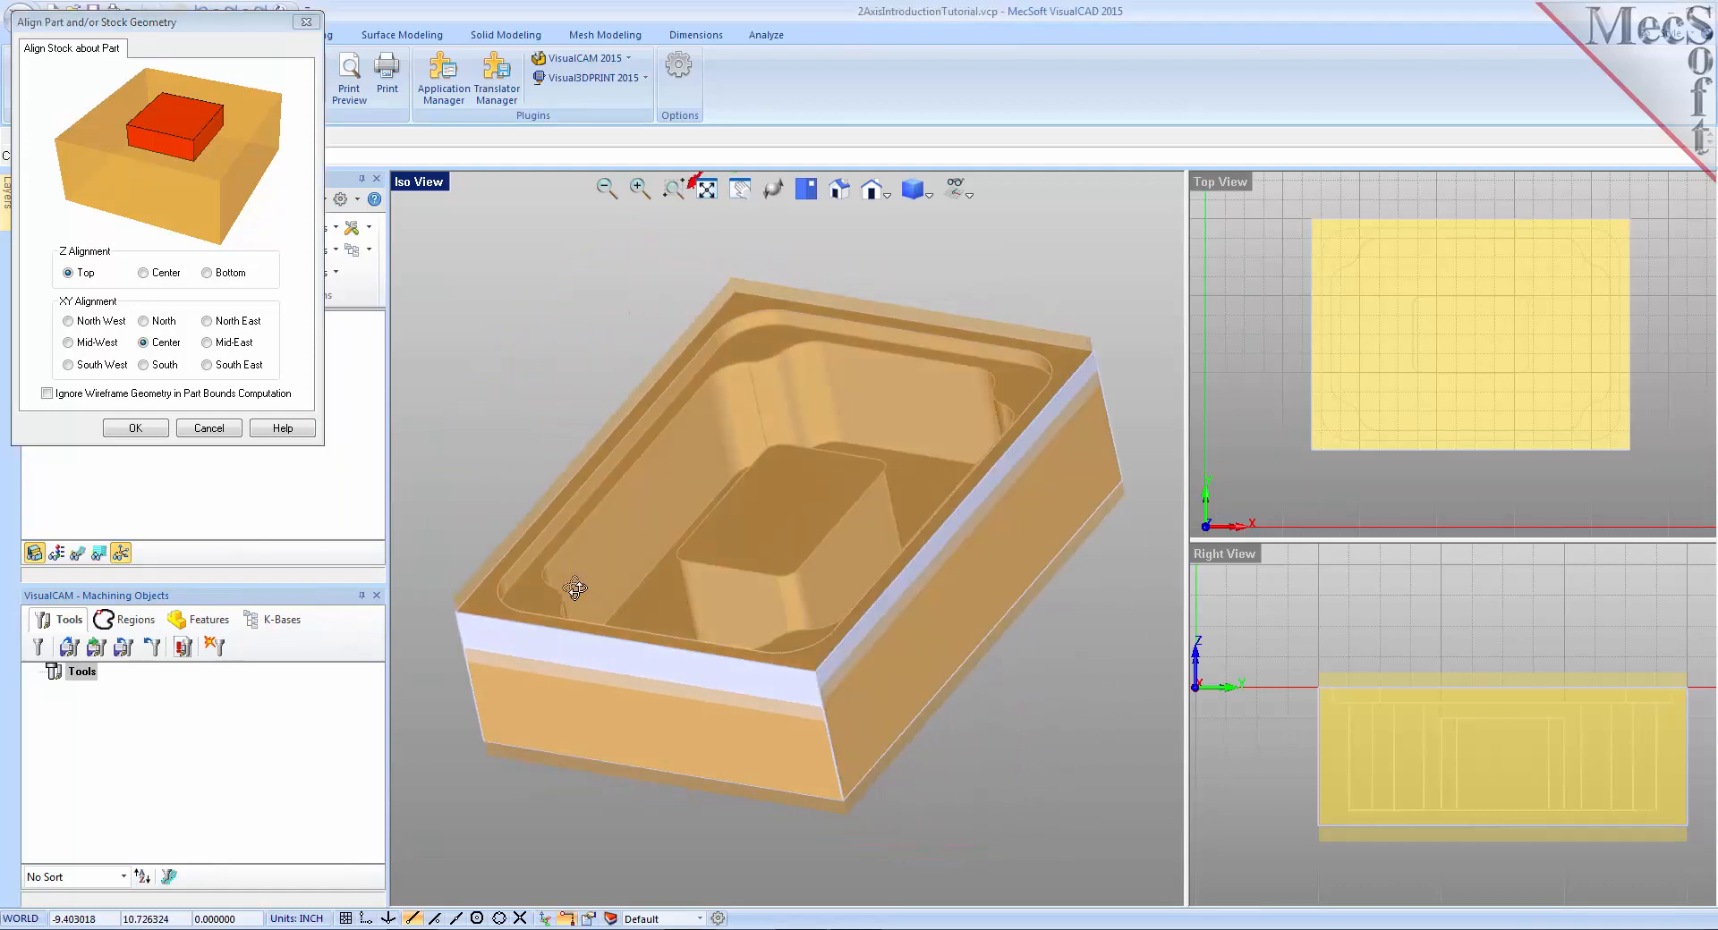
pyautogui.click(206, 273)
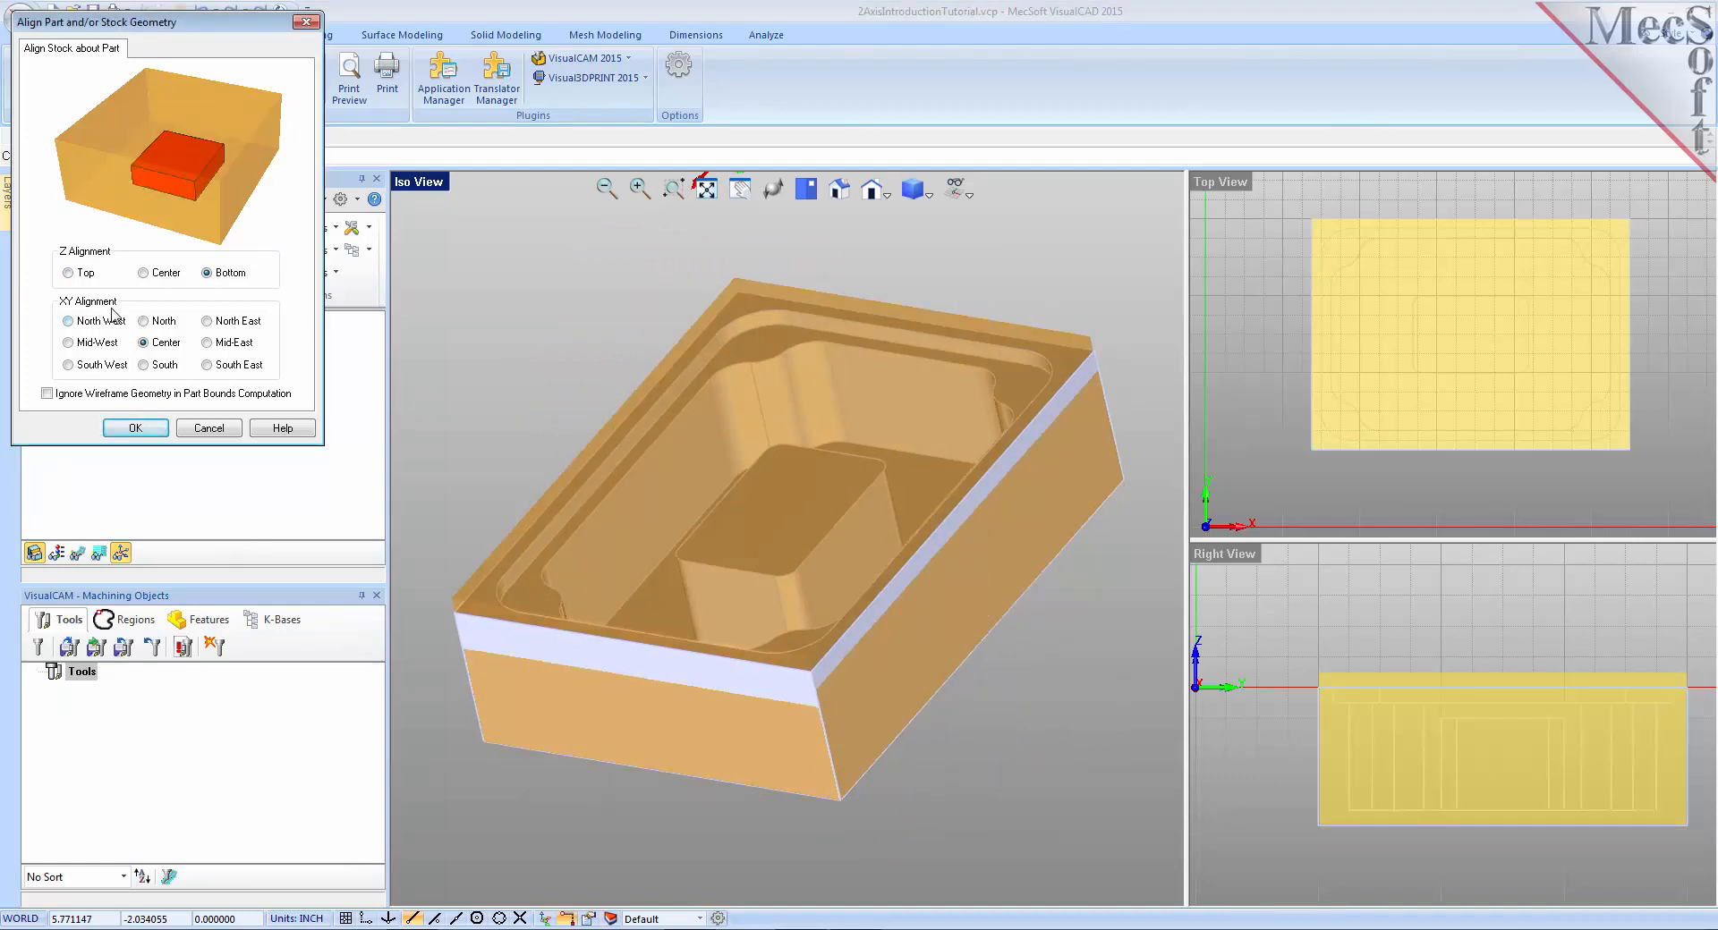
pyautogui.click(139, 430)
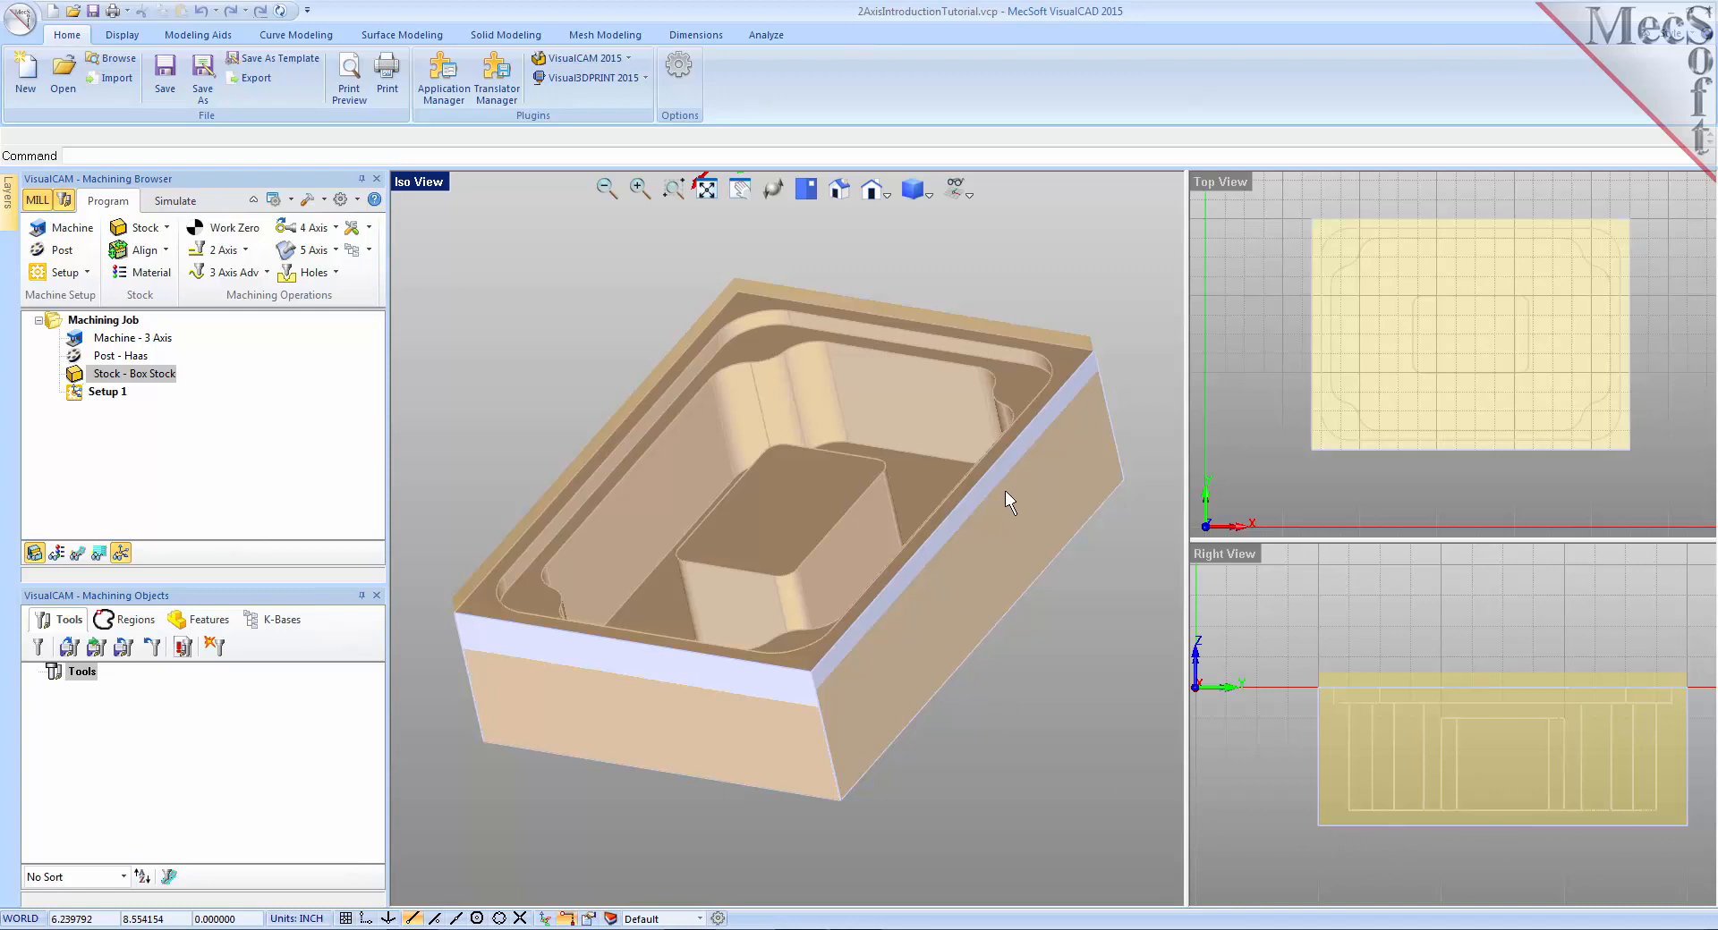
pyautogui.click(832, 189)
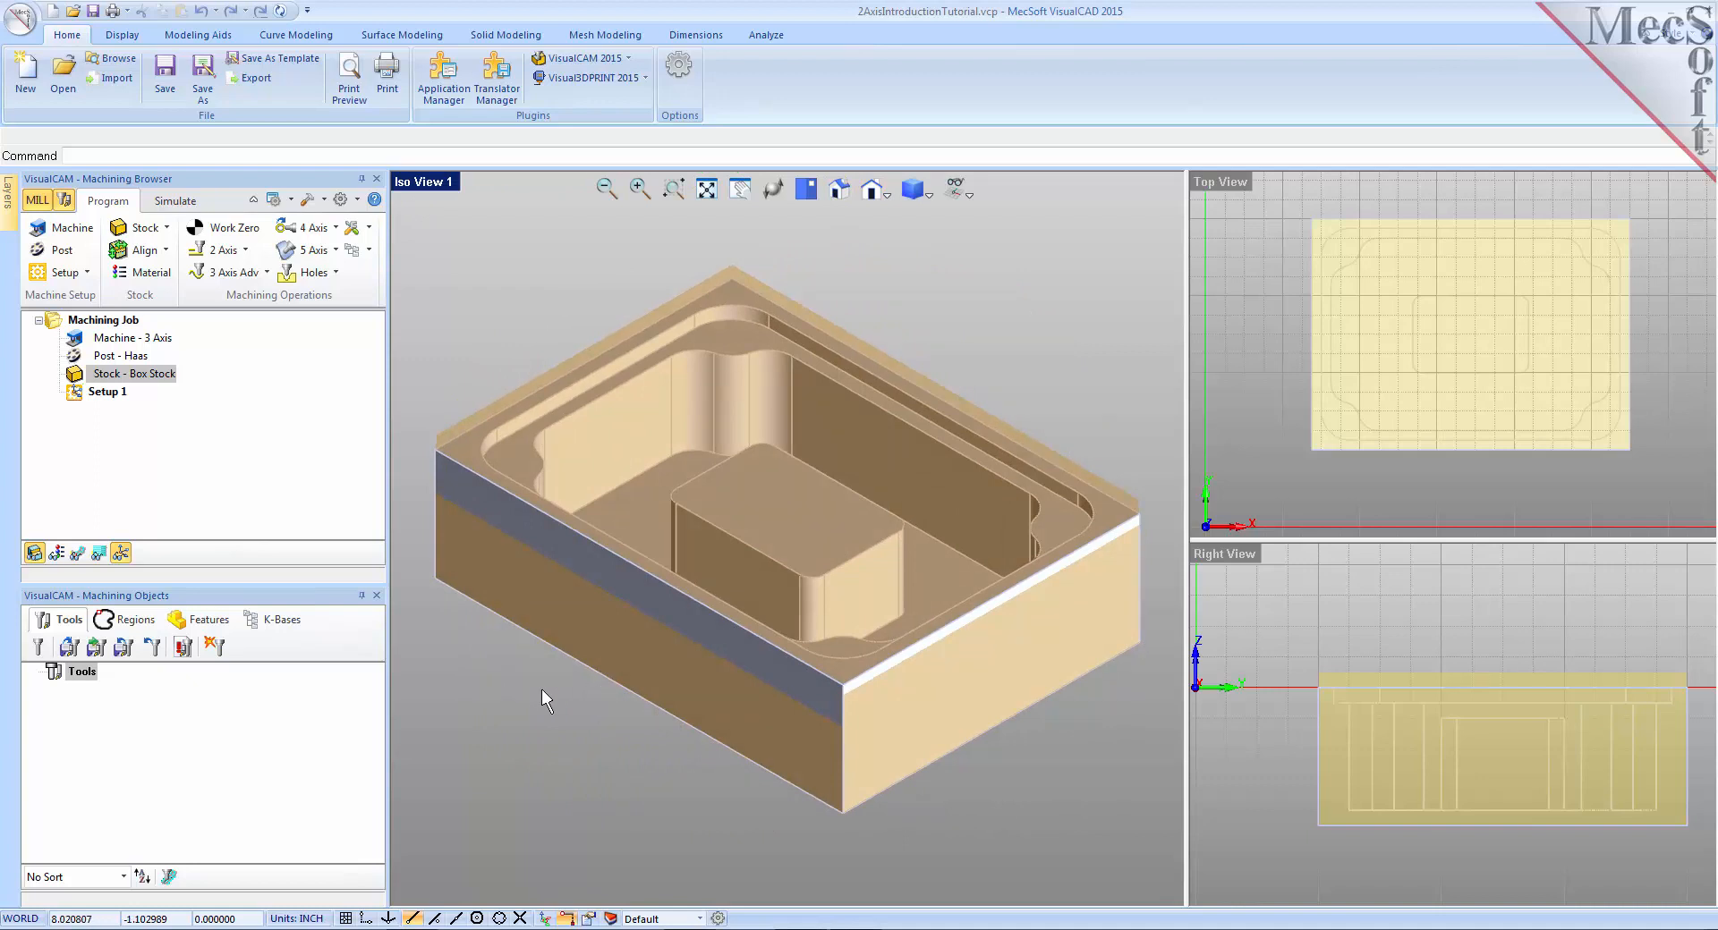
# - Assign ALUMINUM - 6061 from FeedsSpeedsDataINCH.xml as the stock material
pyautogui.click(168, 279)
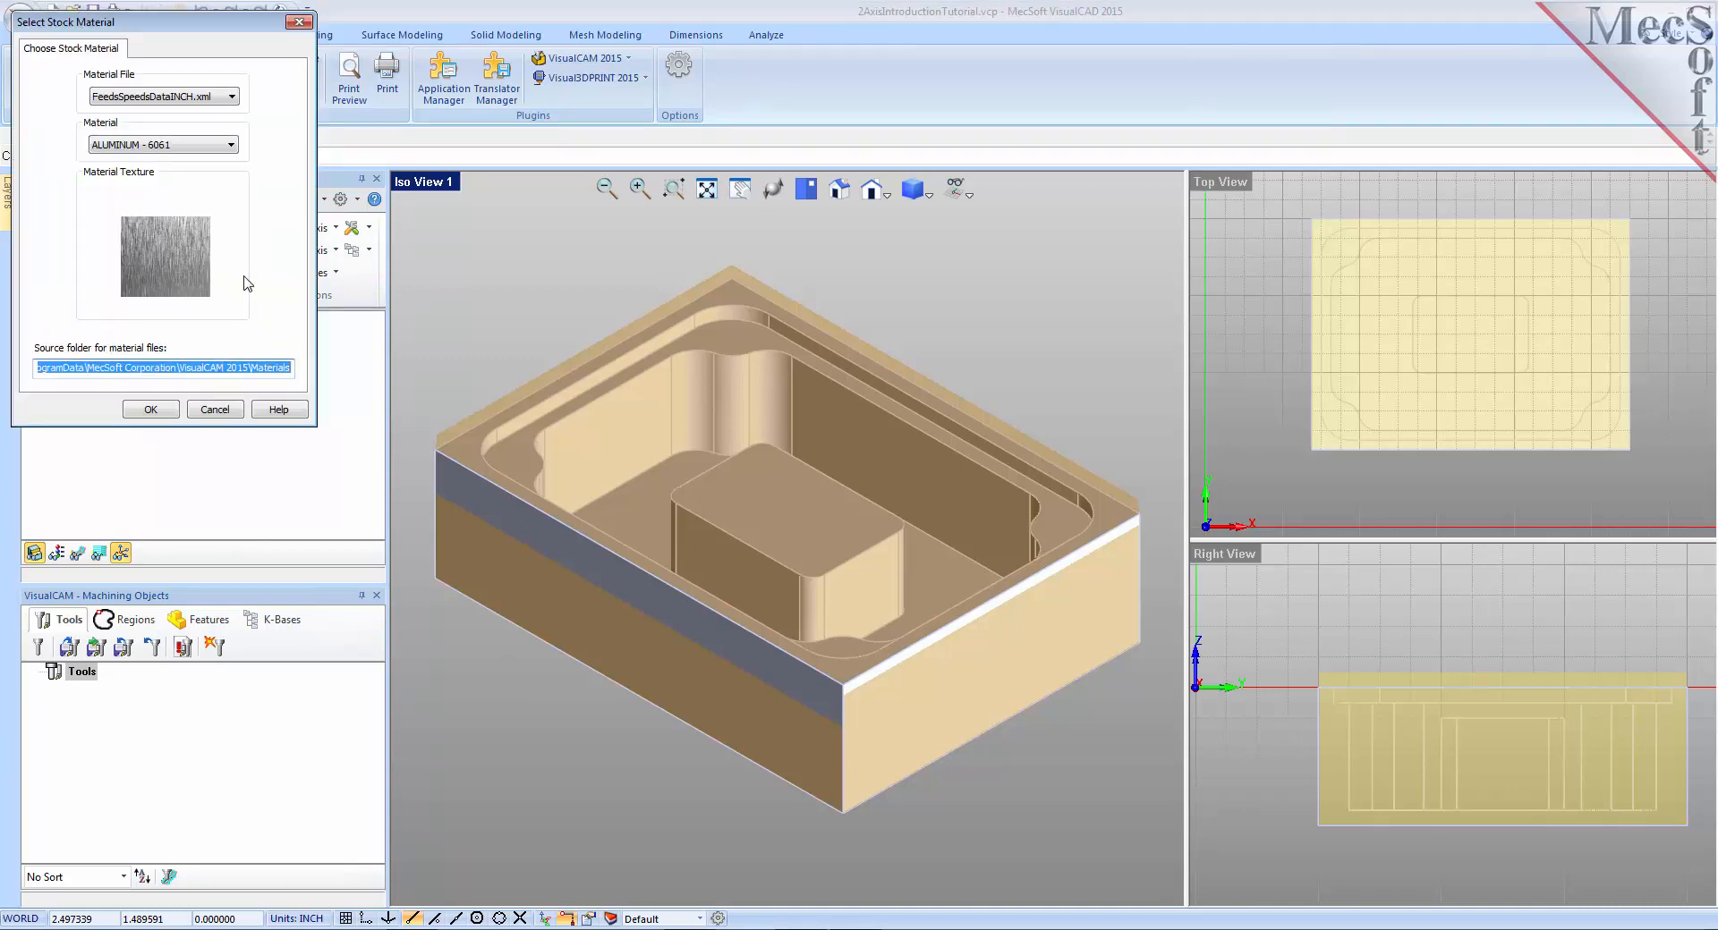
pyautogui.click(232, 144)
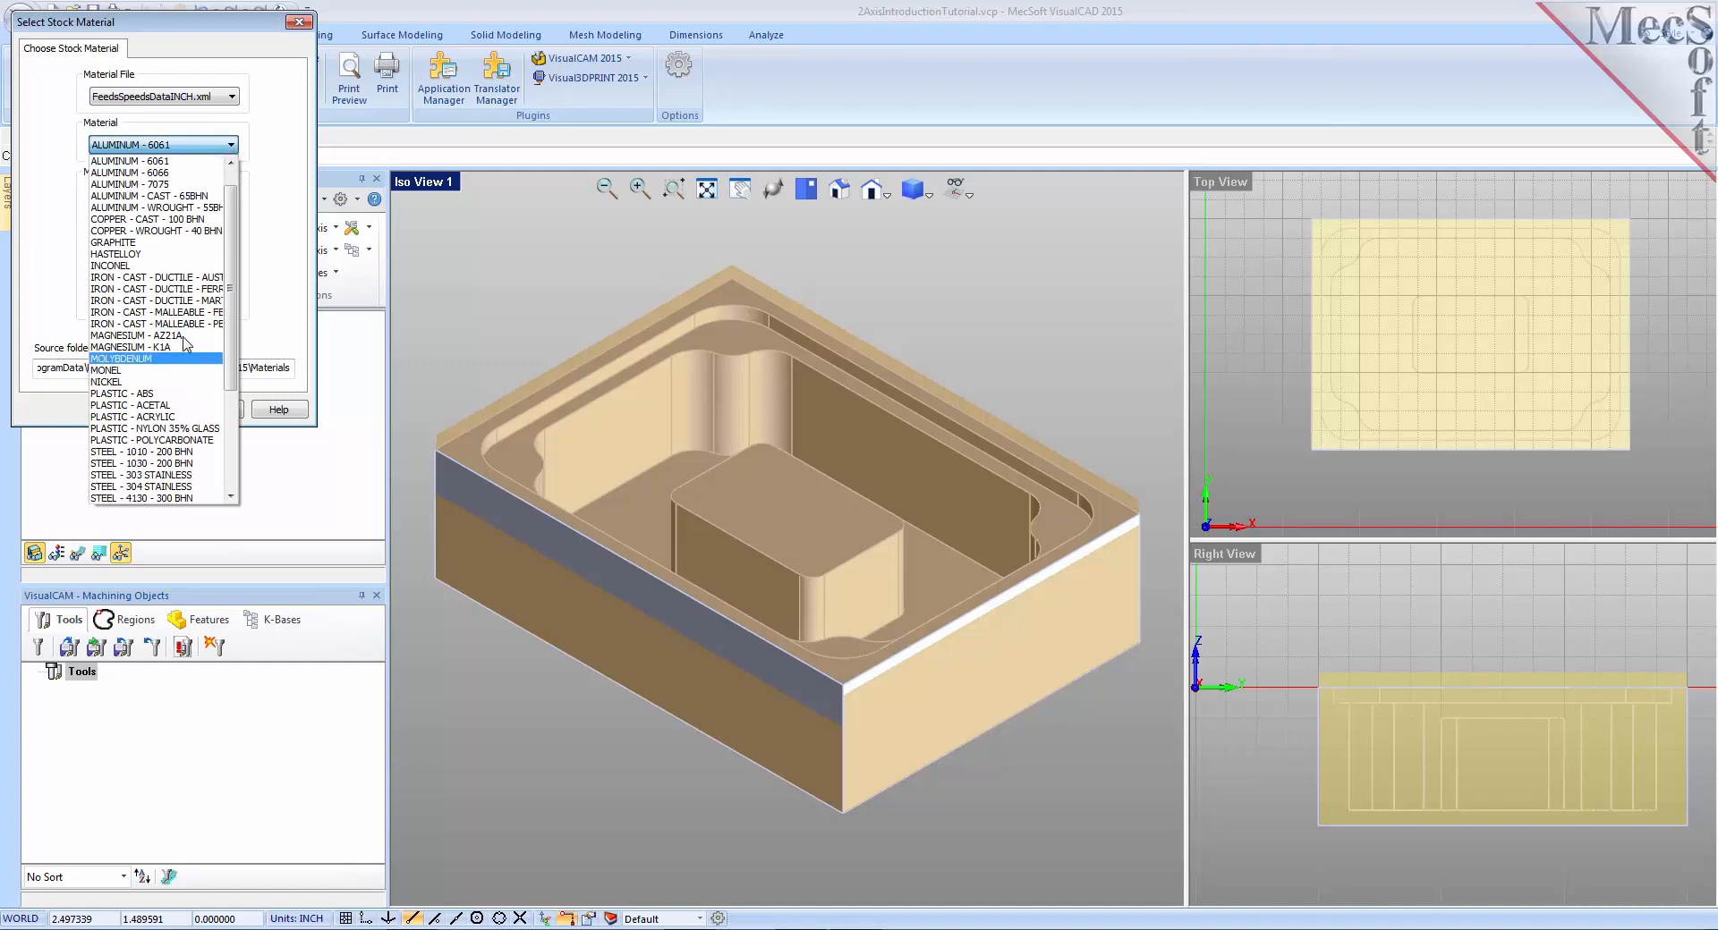
pyautogui.click(179, 162)
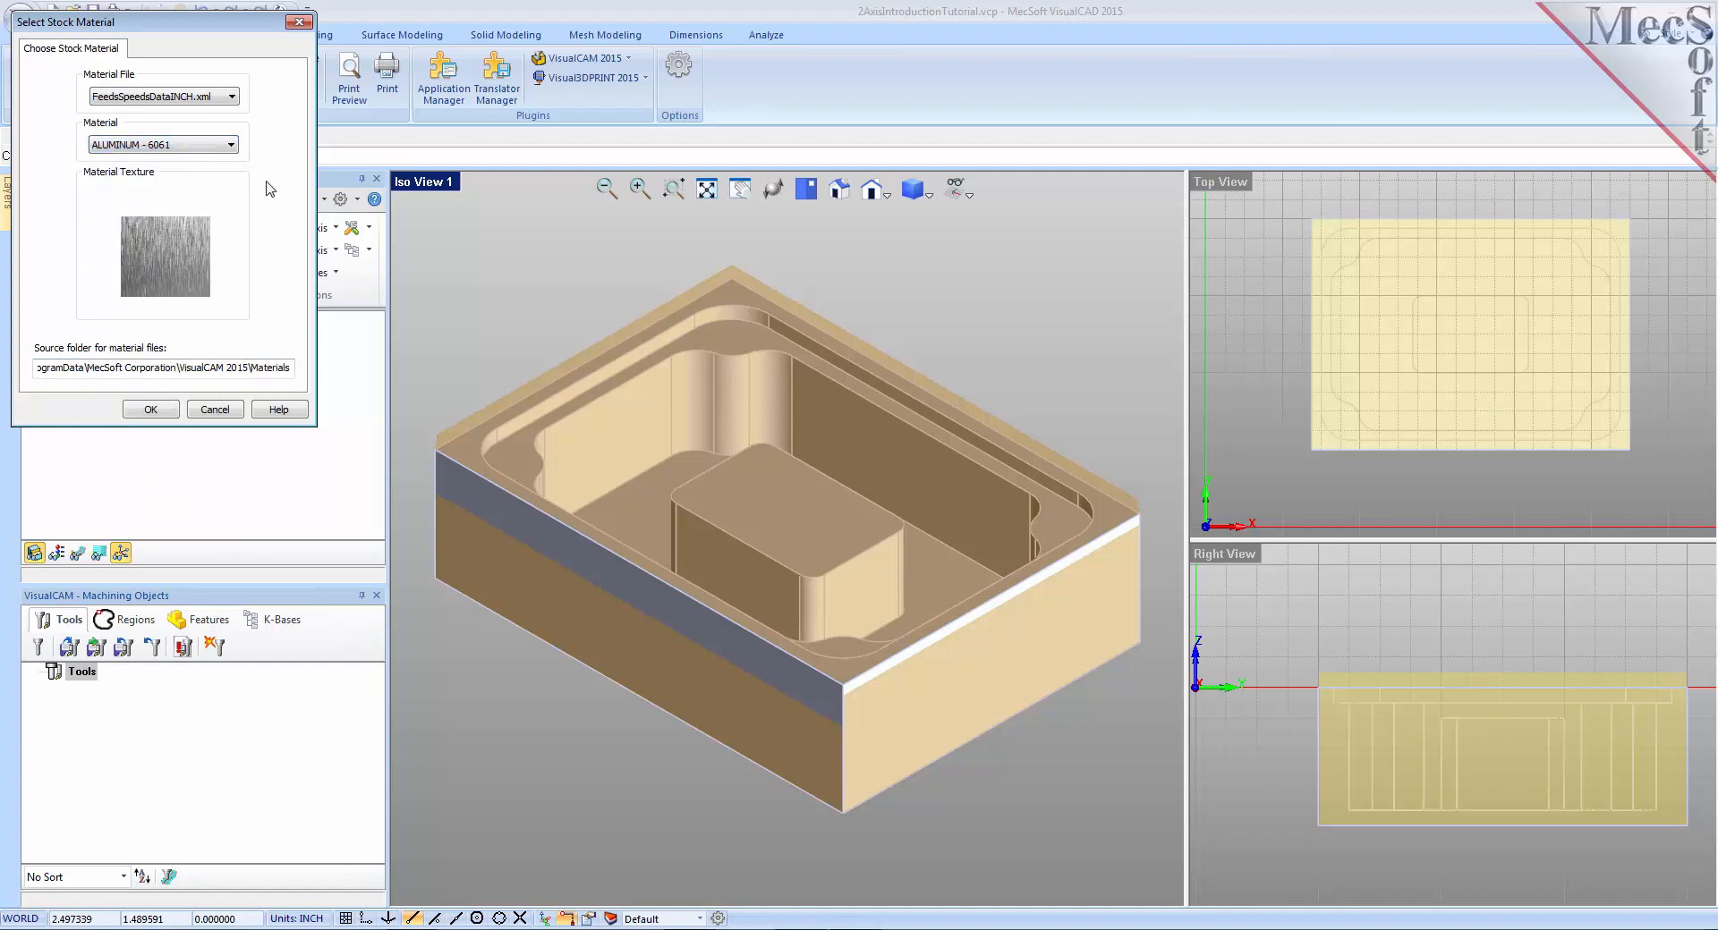
pyautogui.click(154, 411)
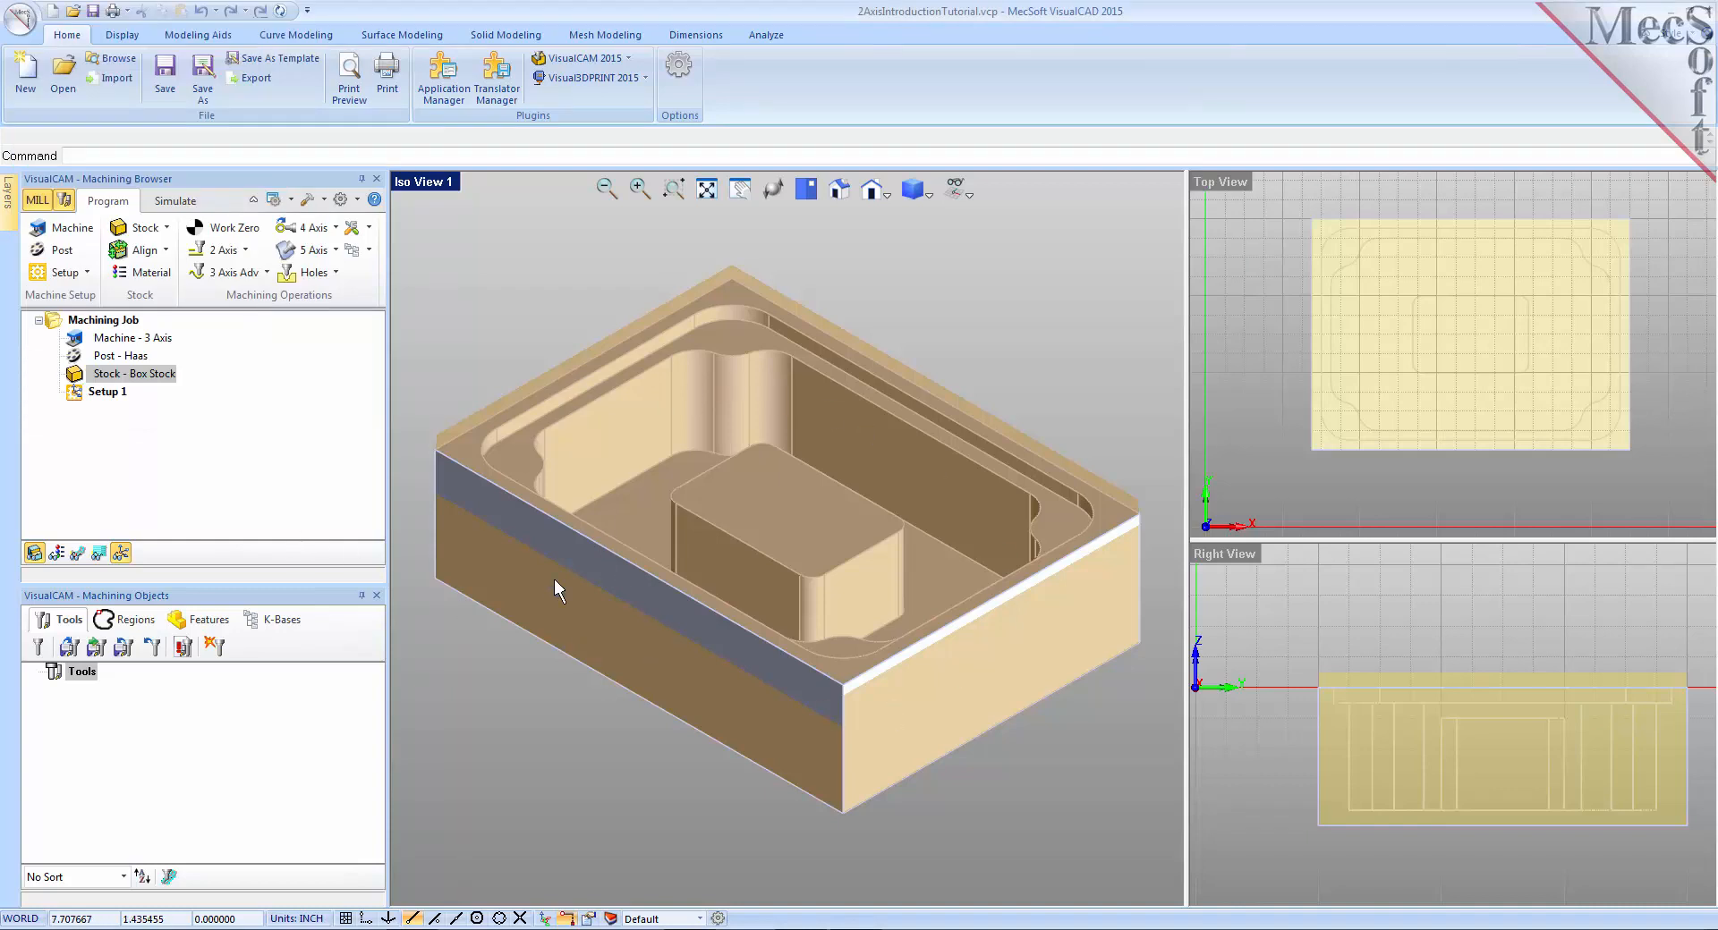
# - Preview the material texture on the part and stock, and turn the texture display off again
pyautogui.click(59, 554)
pyautogui.click(59, 554)
pyautogui.click(63, 556)
pyautogui.moveTo(832, 580)
pyautogui.mouseDown(button='middle')
pyautogui.moveTo(842, 563)
pyautogui.moveTo(841, 618)
pyautogui.moveTo(800, 607)
pyautogui.moveTo(778, 527)
pyautogui.moveTo(816, 472)
pyautogui.moveTo(799, 582)
pyautogui.moveTo(828, 608)
pyautogui.moveTo(832, 591)
pyautogui.mouseUp(button='middle')
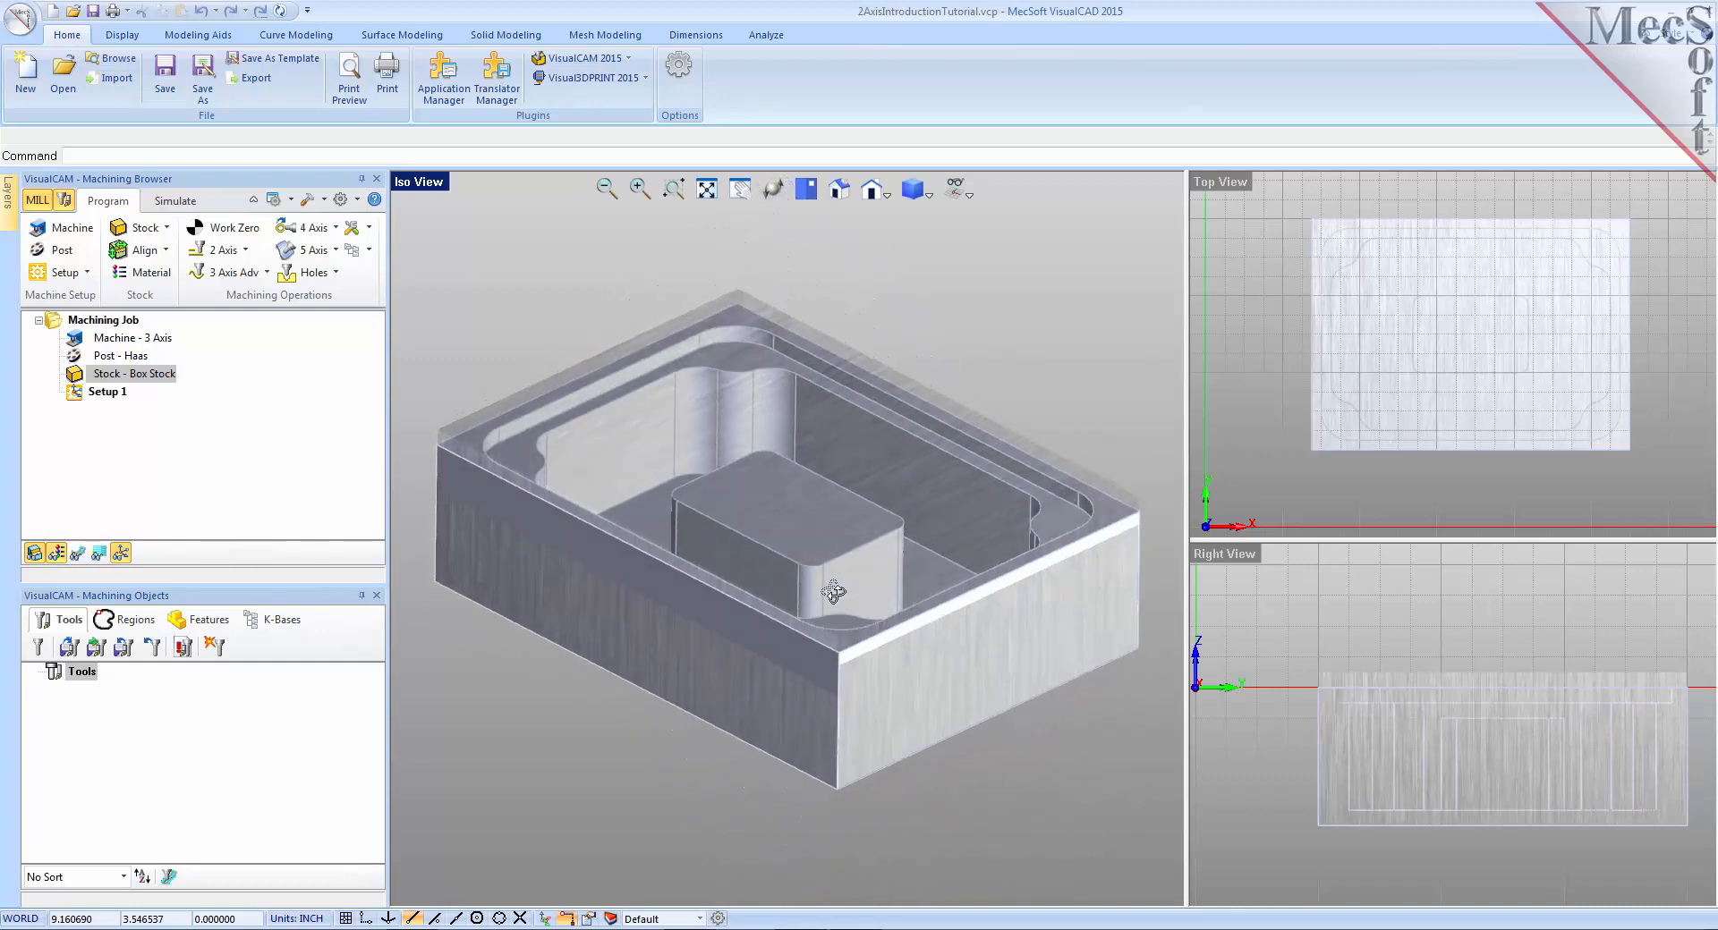
pyautogui.click(55, 553)
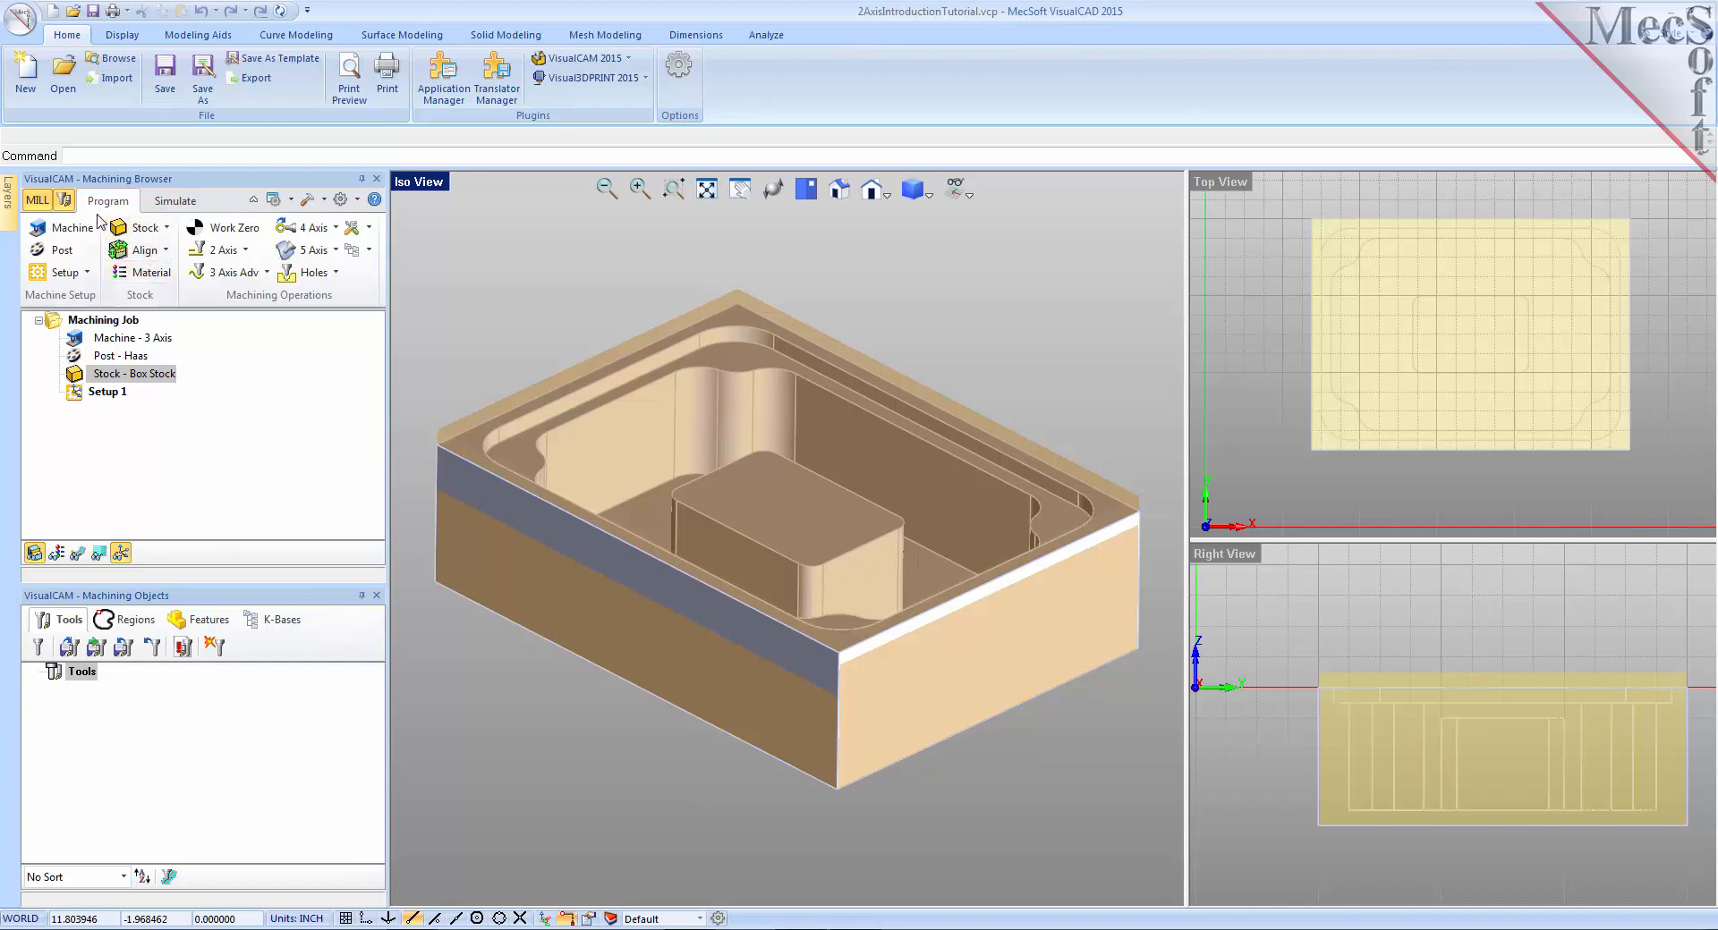
# - Set the world coordinate system origin to the stock box at Highest Z, South West, and restore the isometric view
pyautogui.click(167, 252)
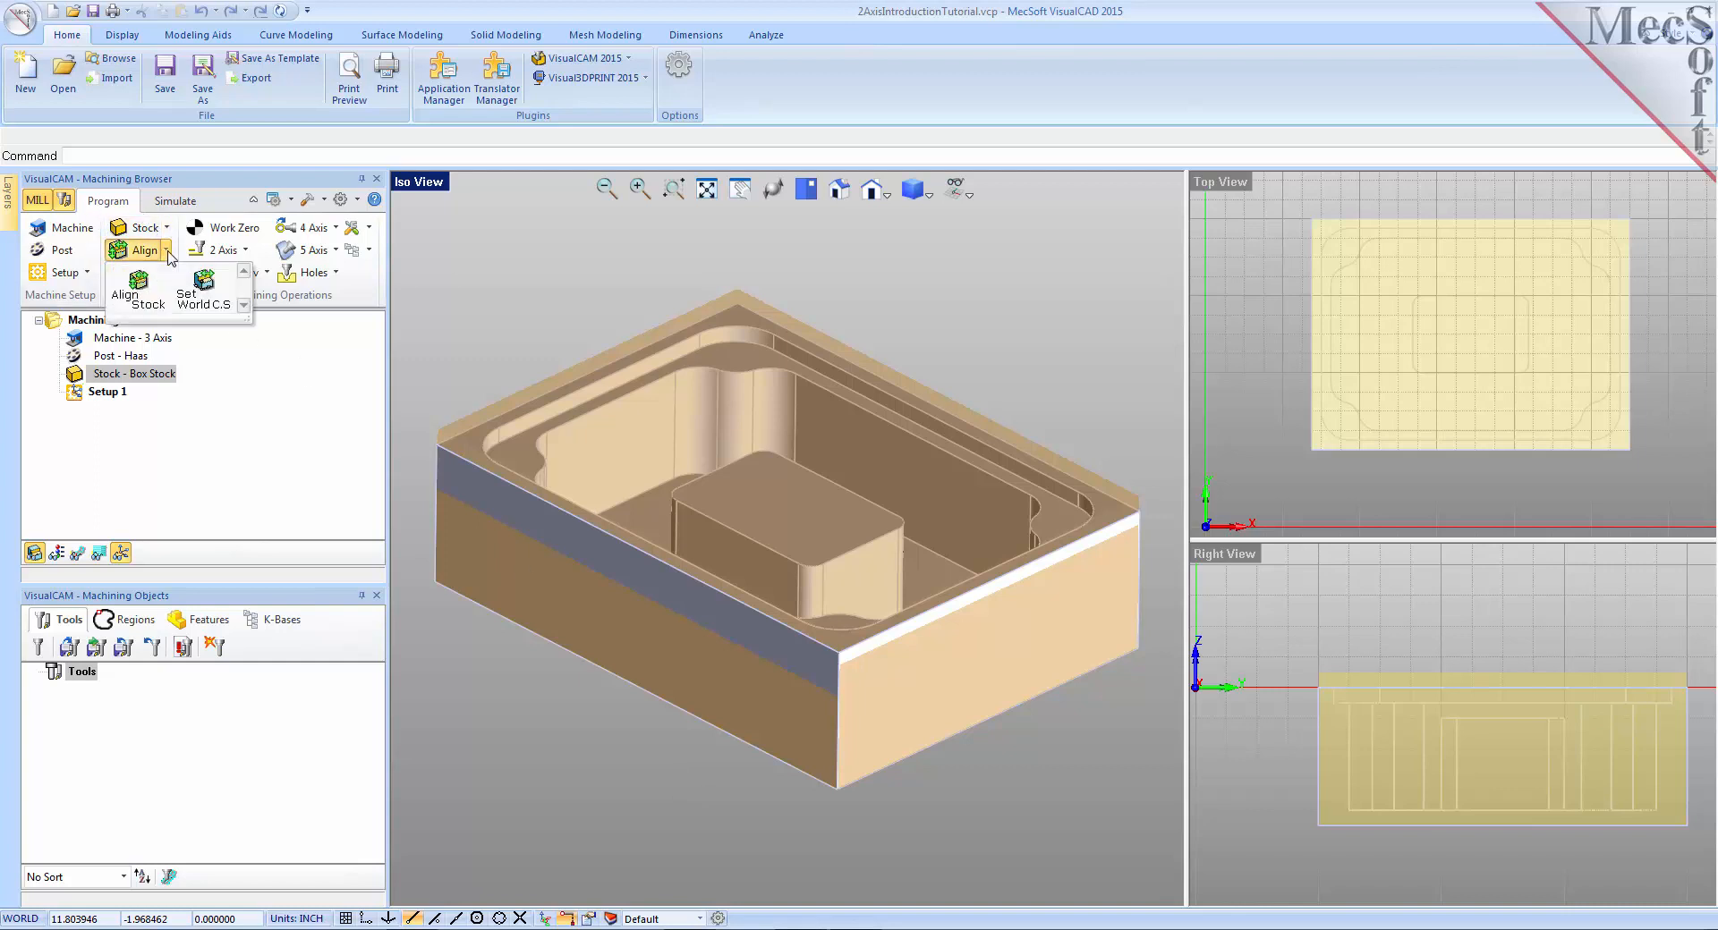
pyautogui.click(206, 288)
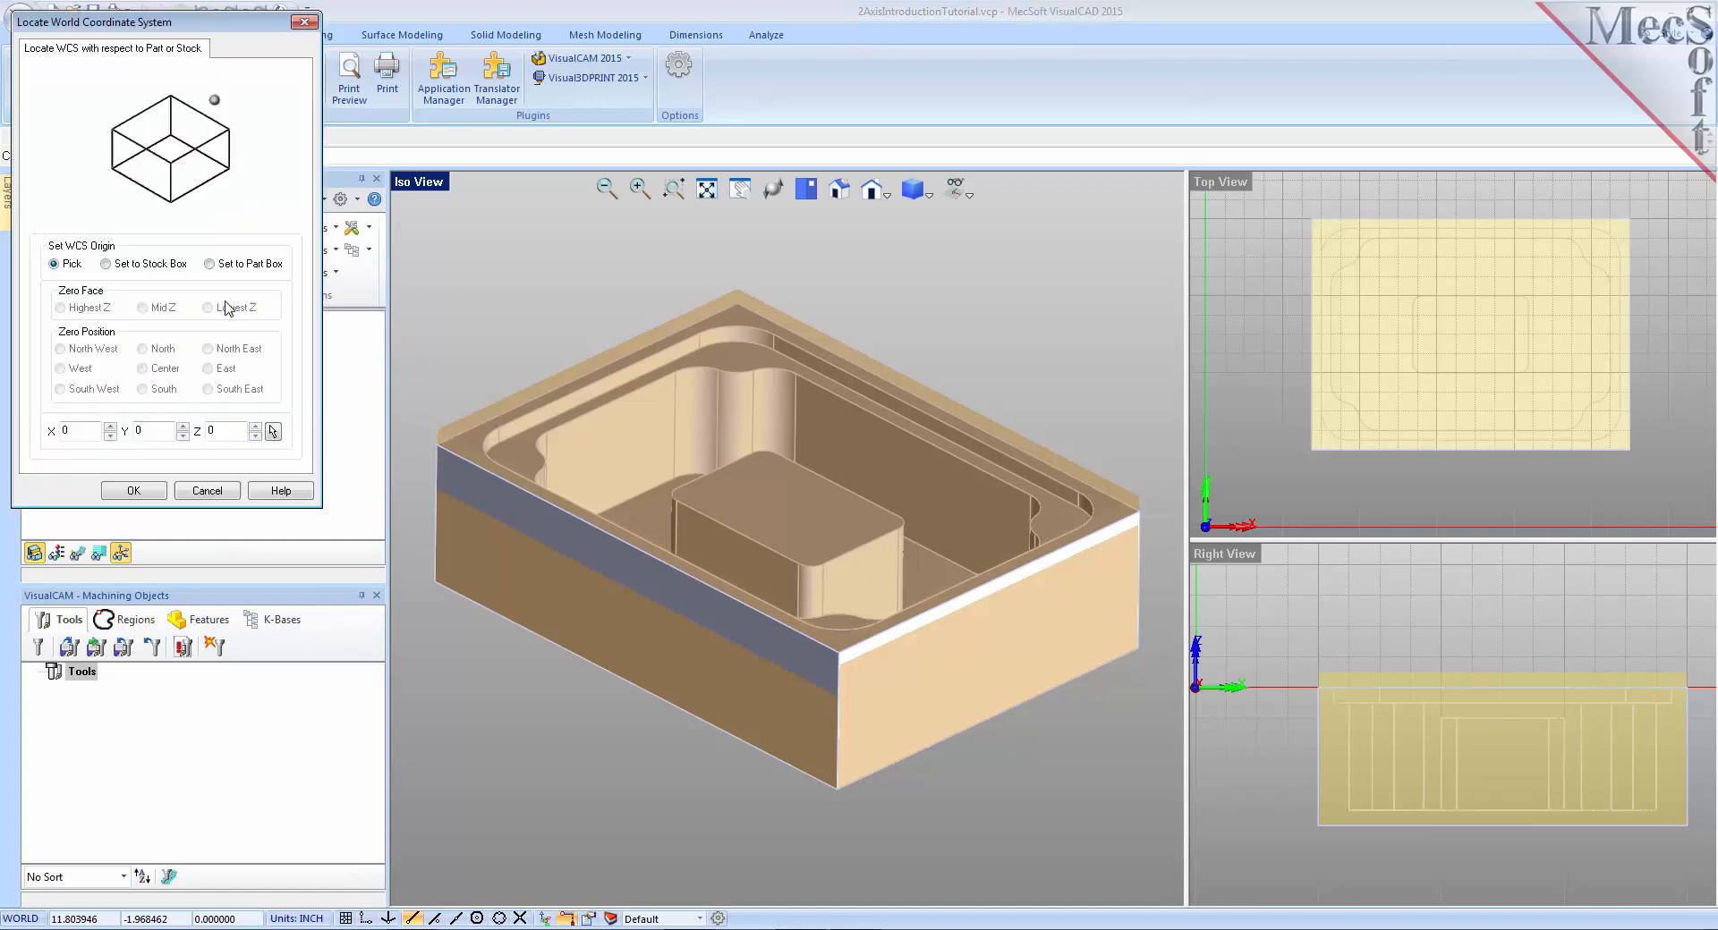
pyautogui.click(106, 264)
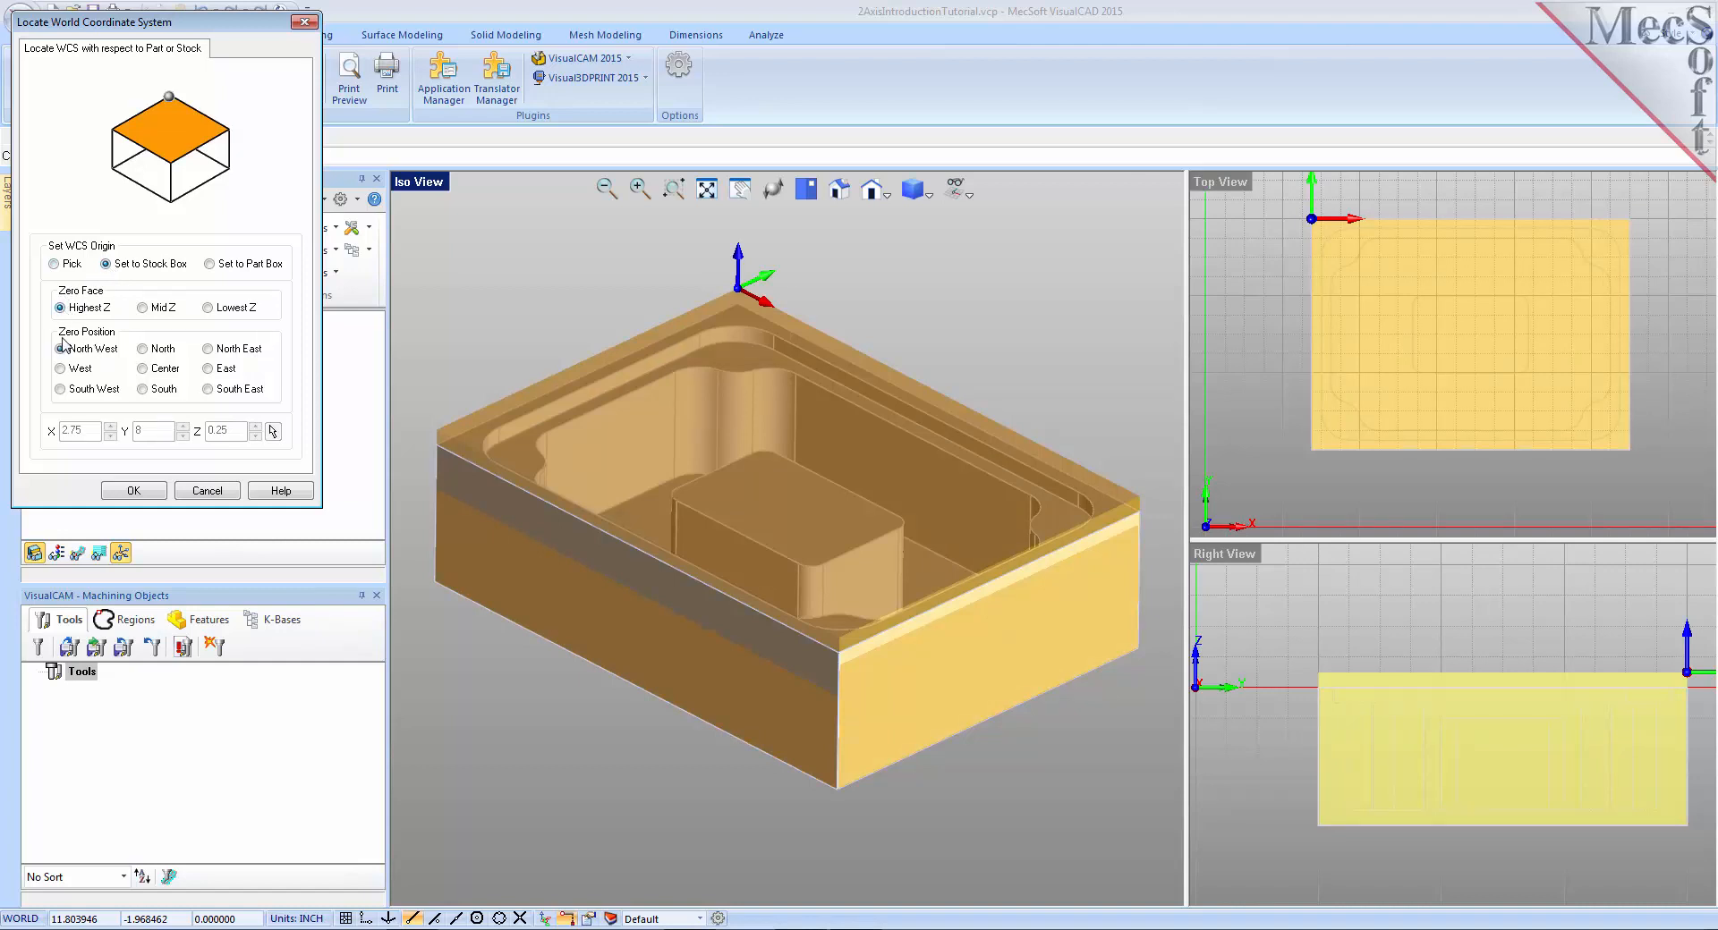
pyautogui.click(60, 390)
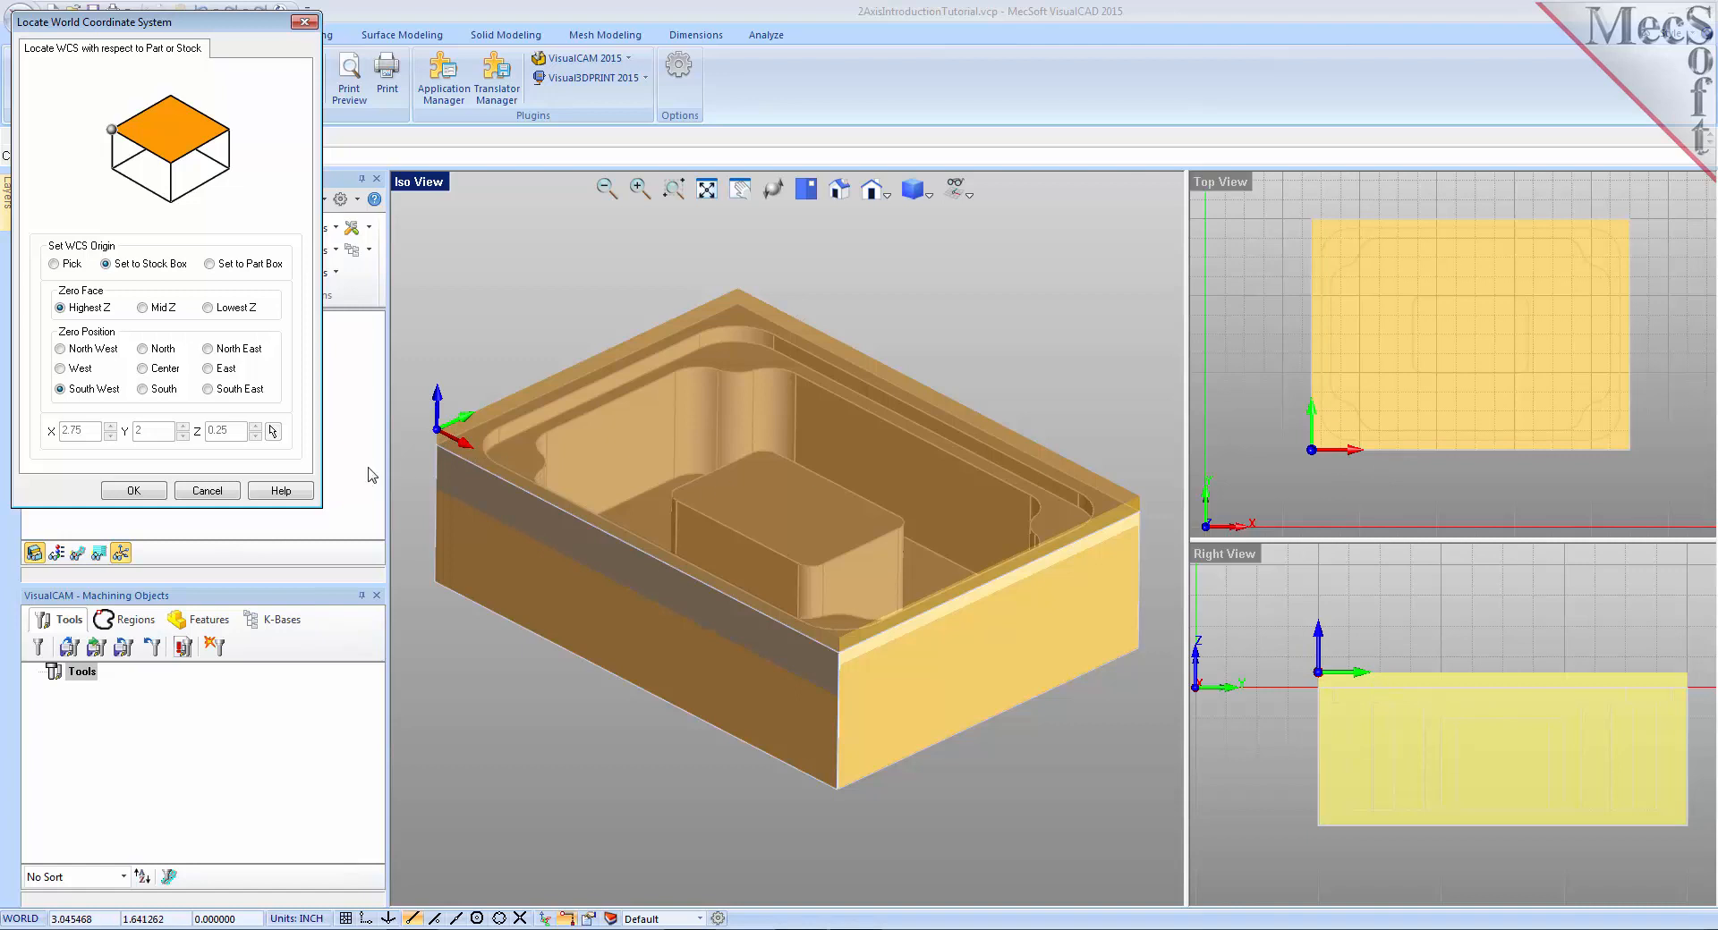
pyautogui.click(133, 491)
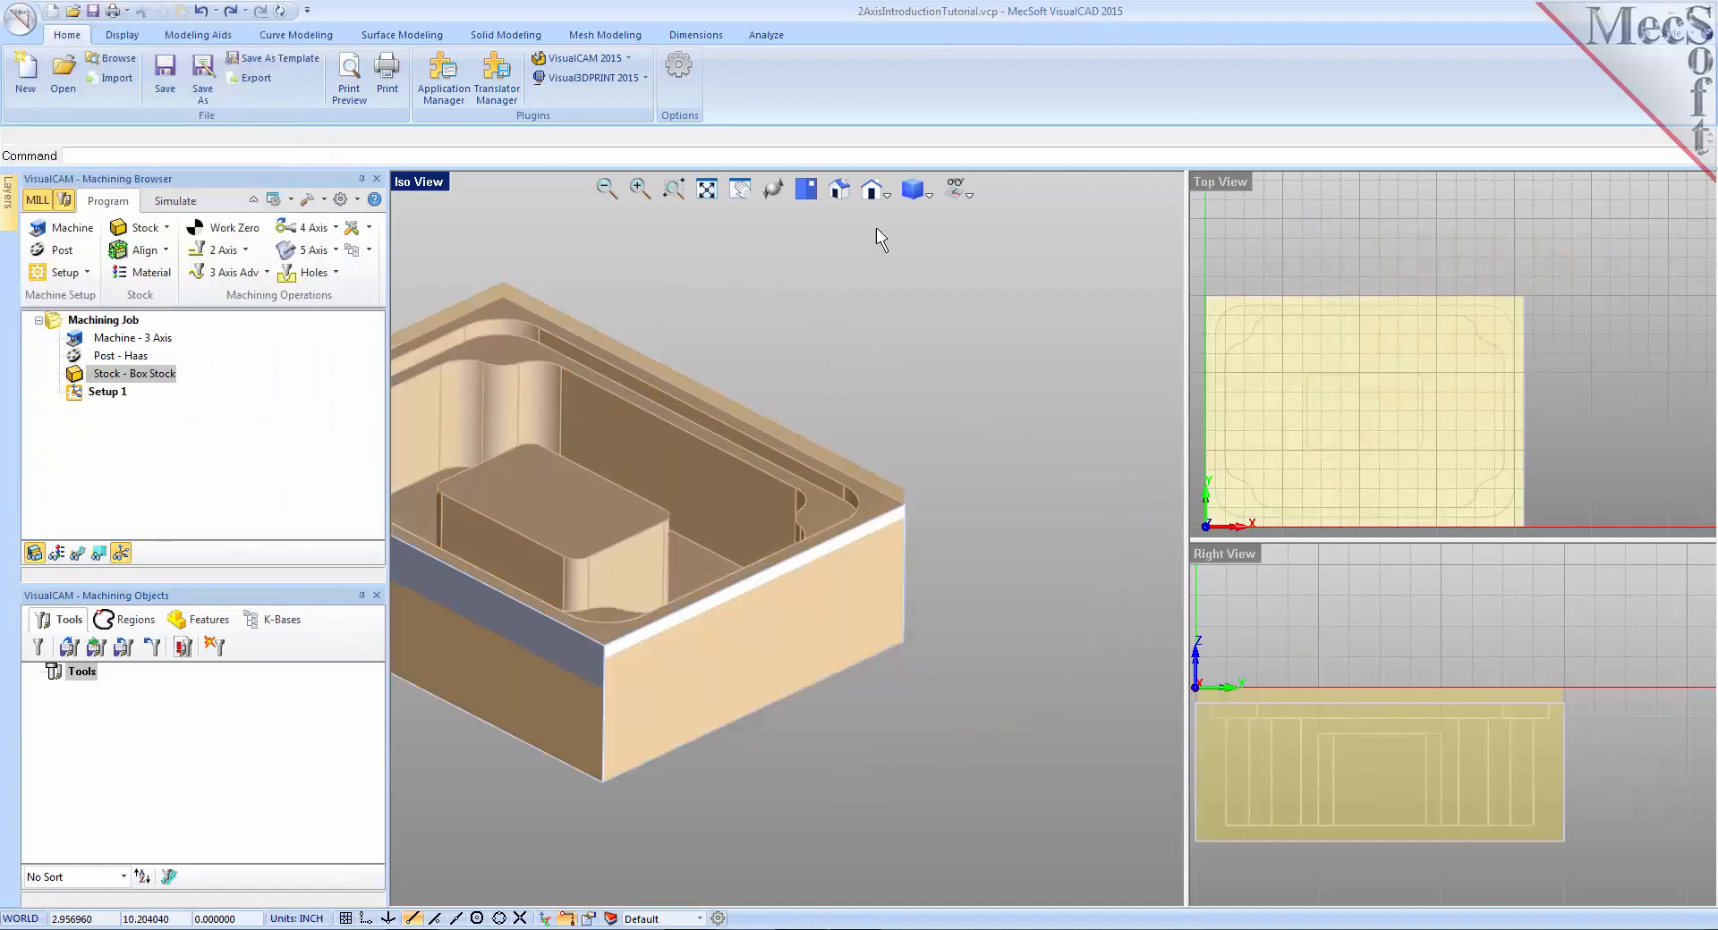
pyautogui.click(839, 188)
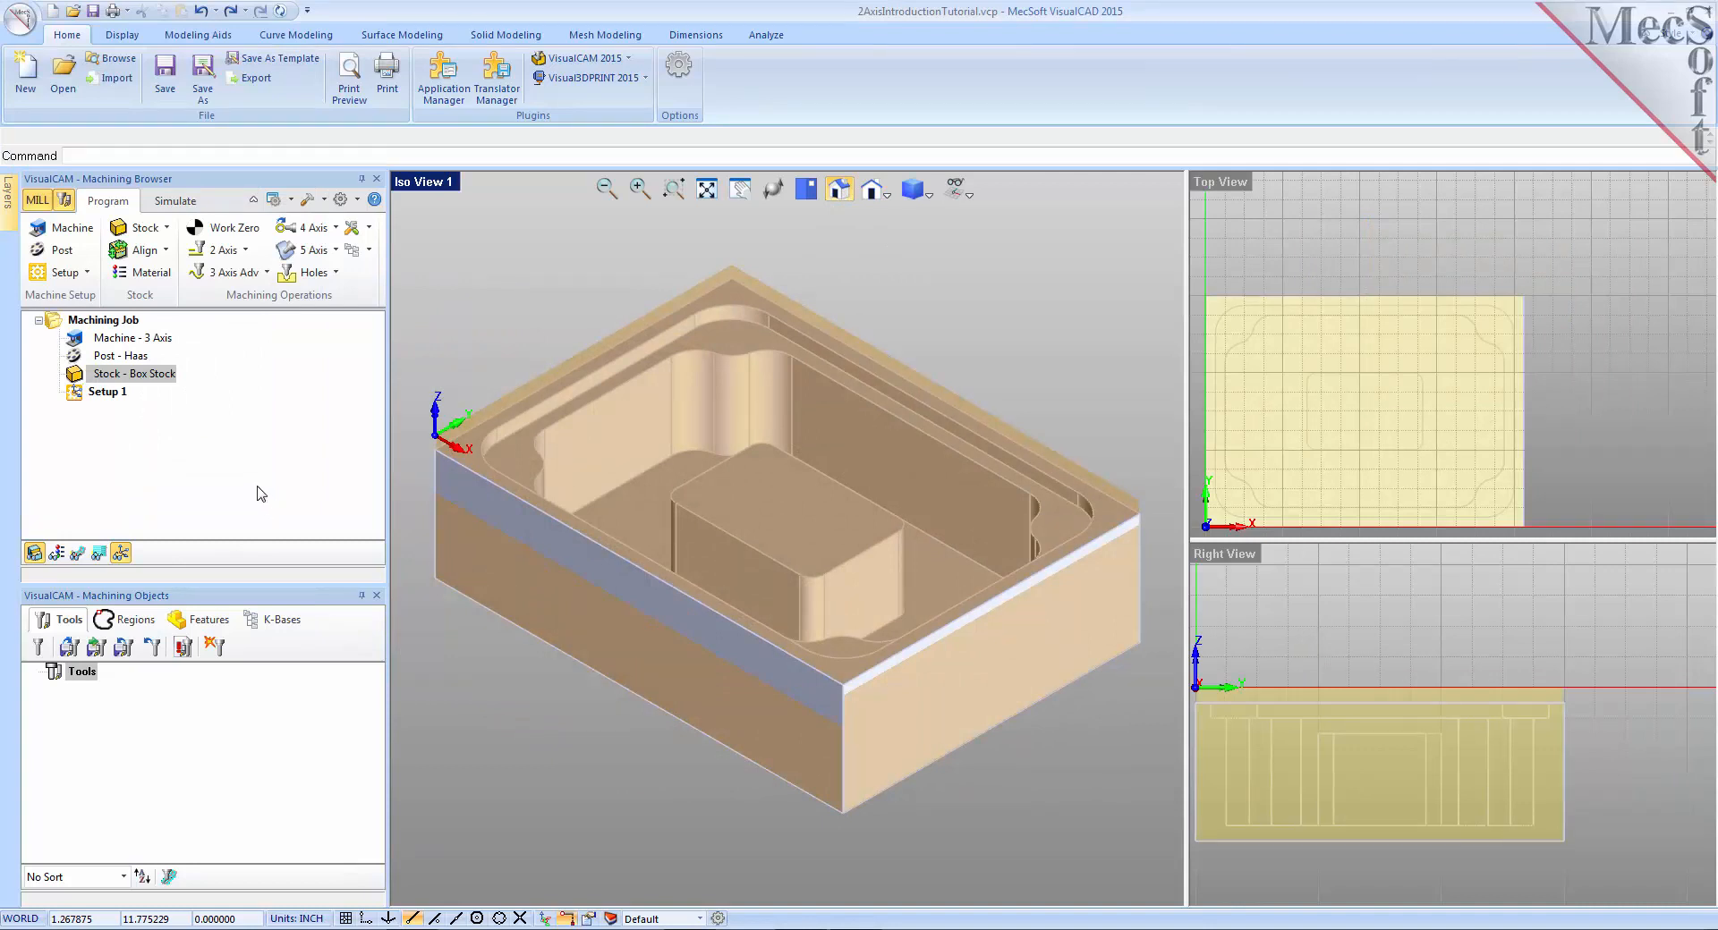
# - Review the work zero options and close them without defining a work zero
pyautogui.click(232, 229)
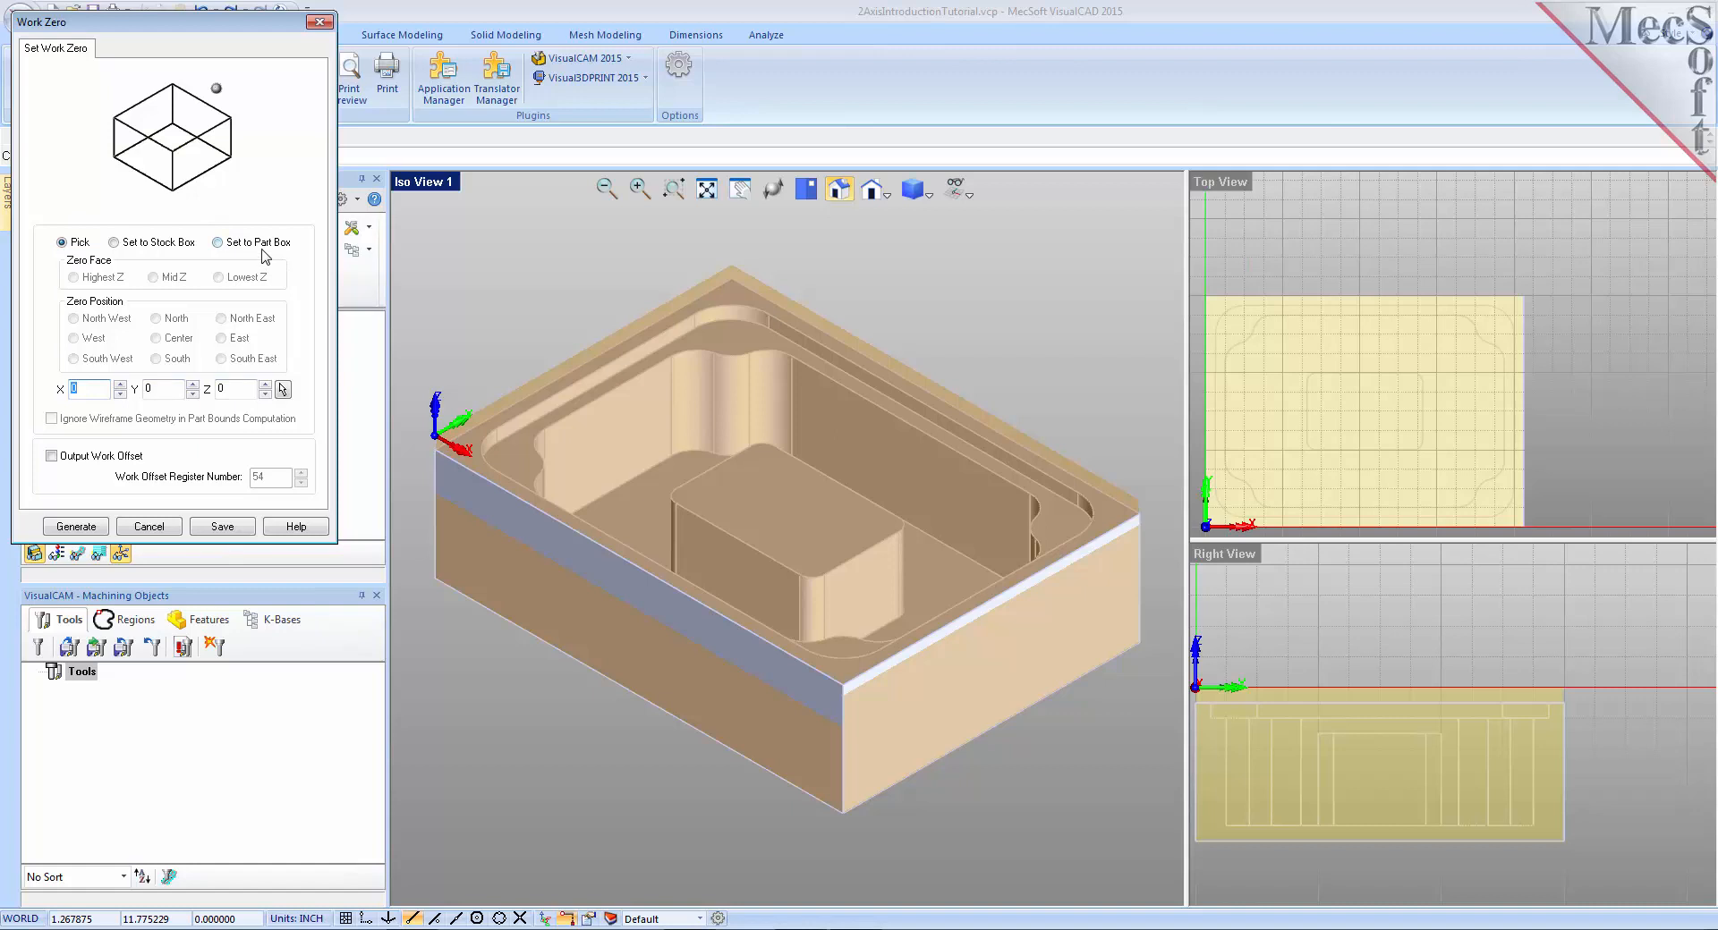
pyautogui.click(157, 533)
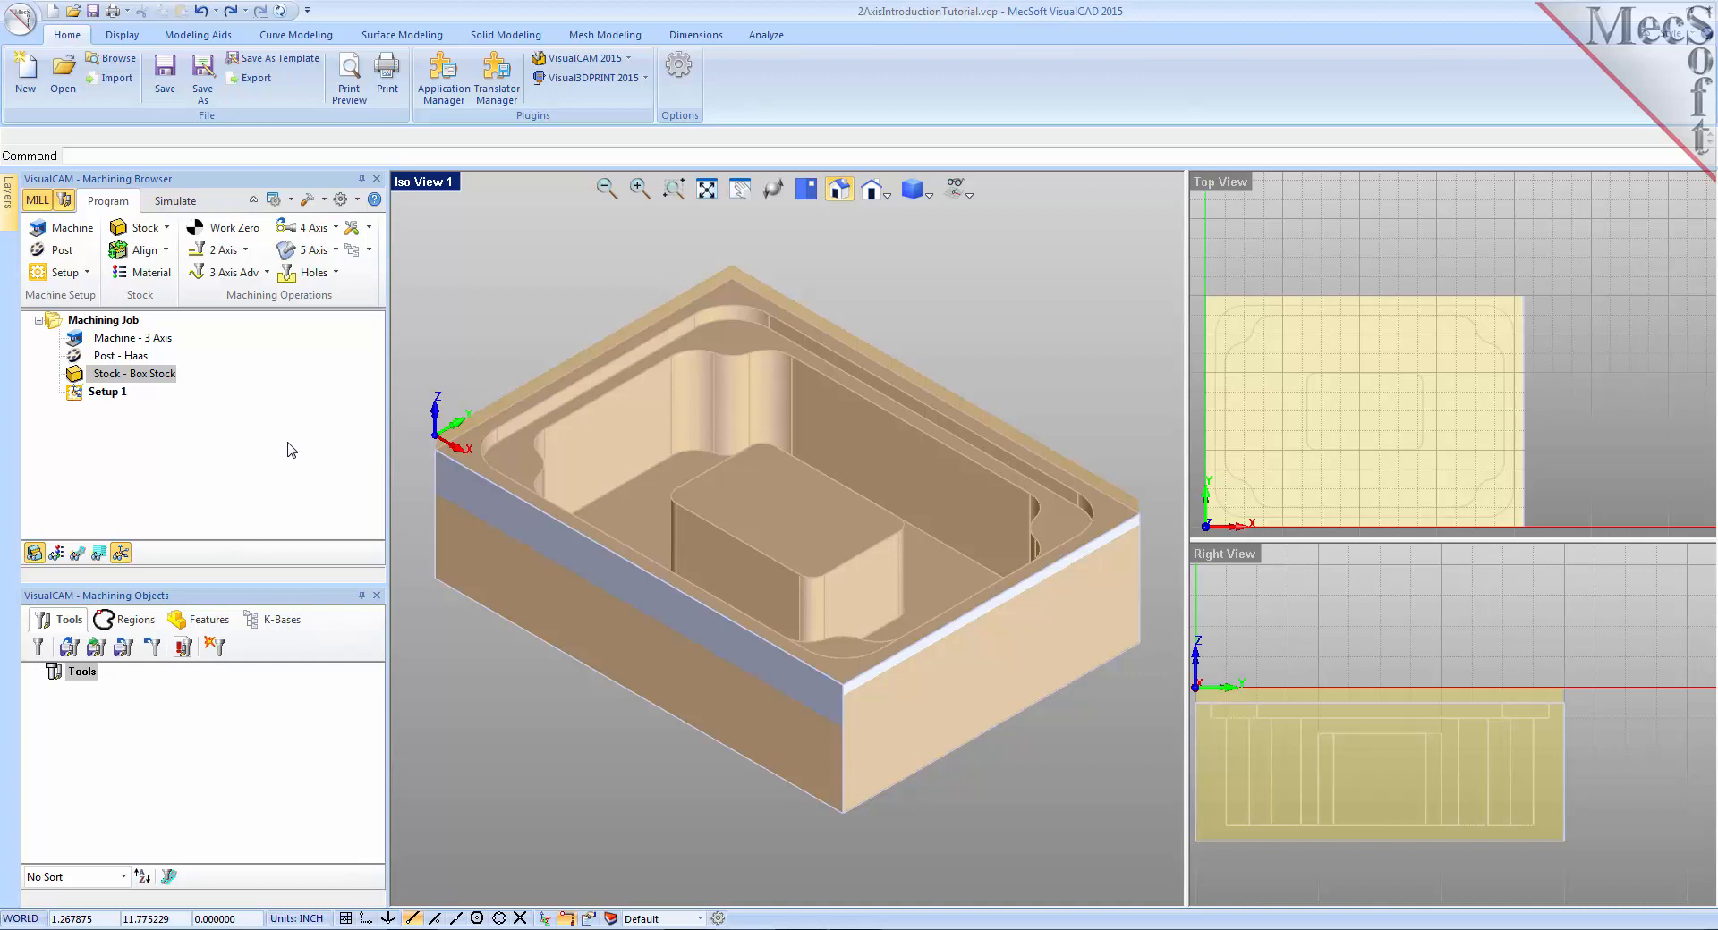
# - Load the cutting tools from the 2AxisIntroductionTutorial.vkb knowledge base file
pyautogui.click(69, 650)
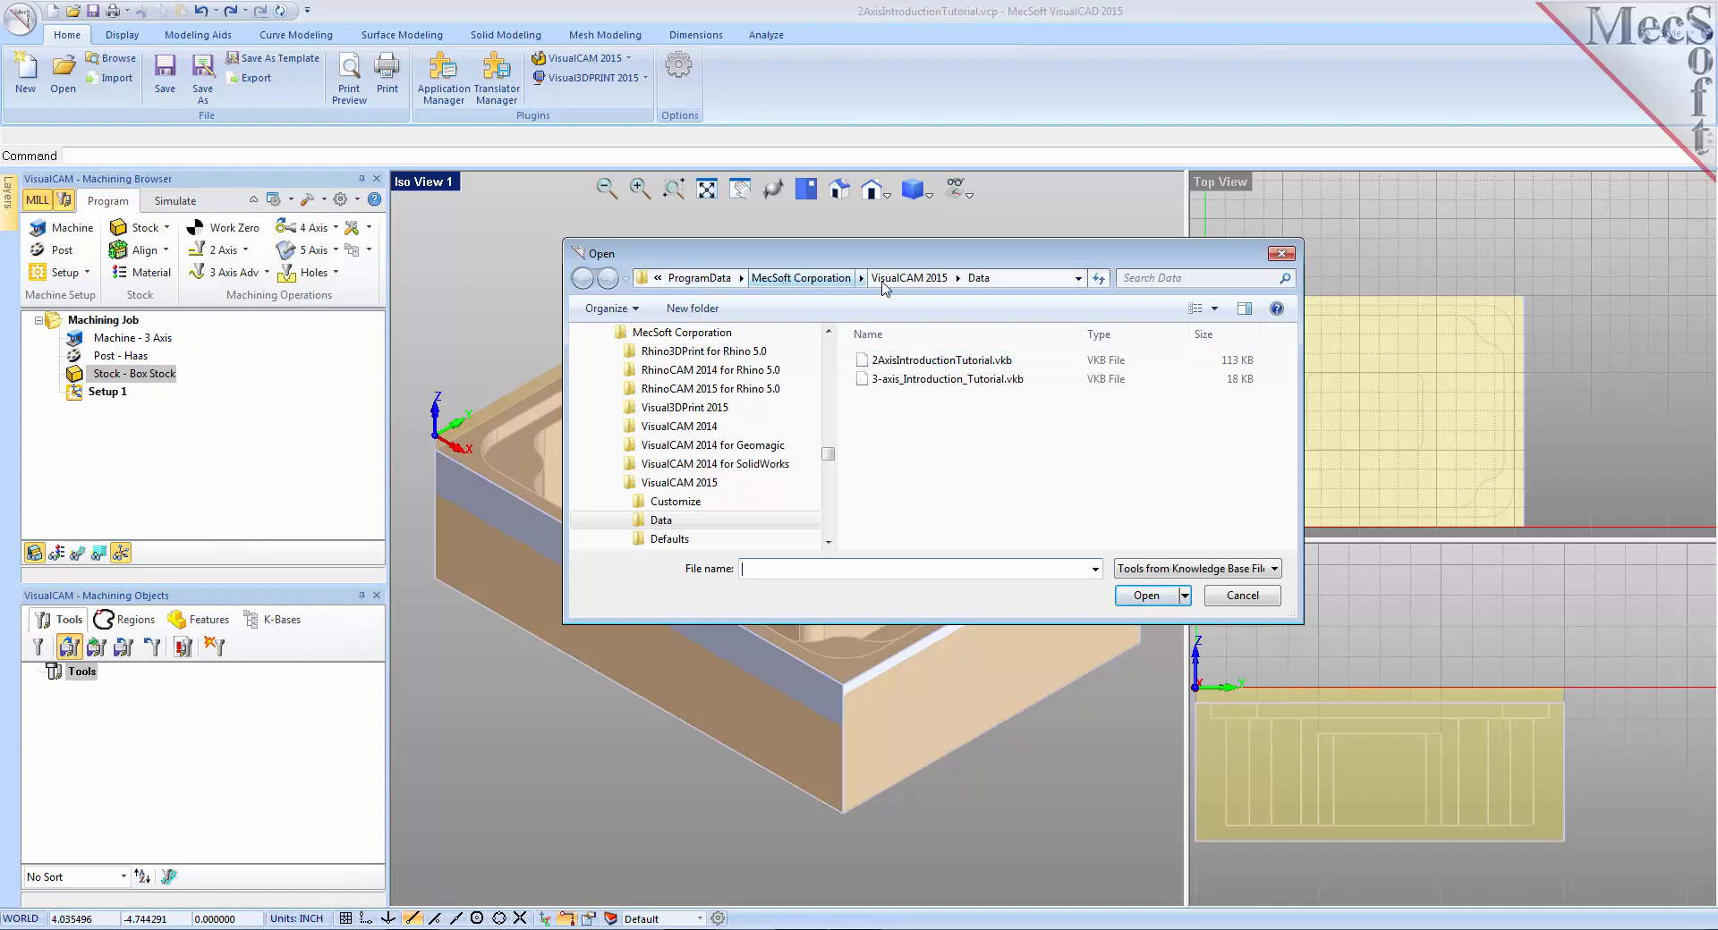
pyautogui.click(946, 362)
pyautogui.doubleClick(946, 362)
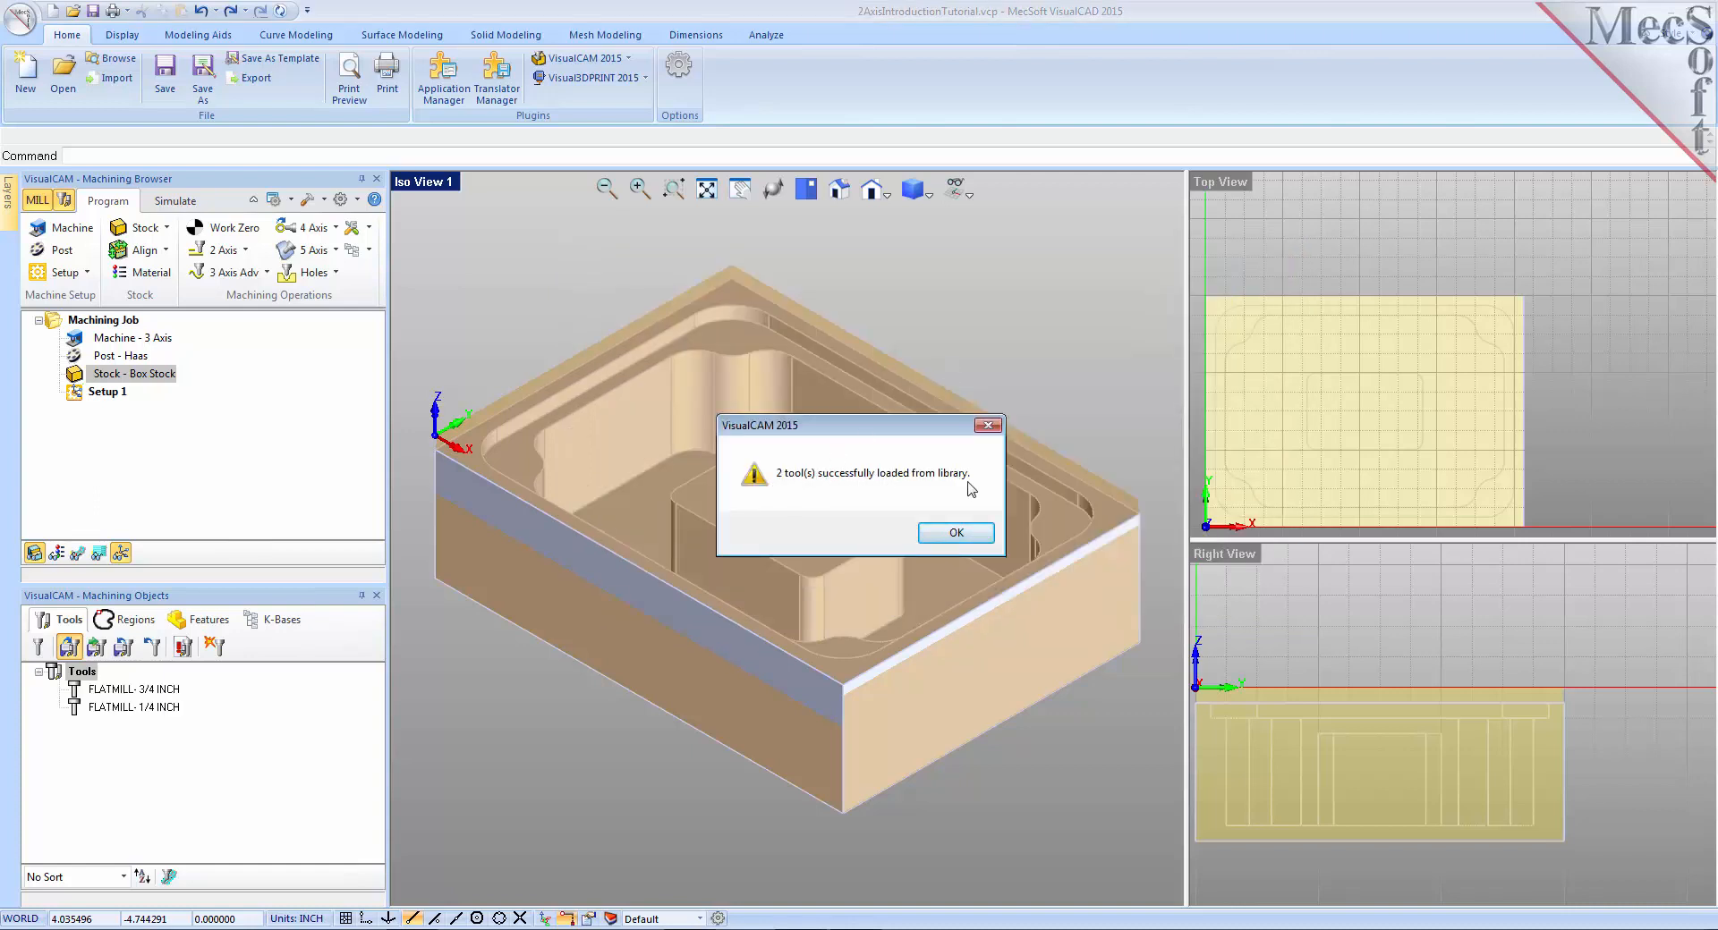
# - Examine the dimensions, feeds and speeds of the 3/4 inch and 1/4 inch flat mills without saving edits
pyautogui.click(170, 691)
pyautogui.click(170, 707)
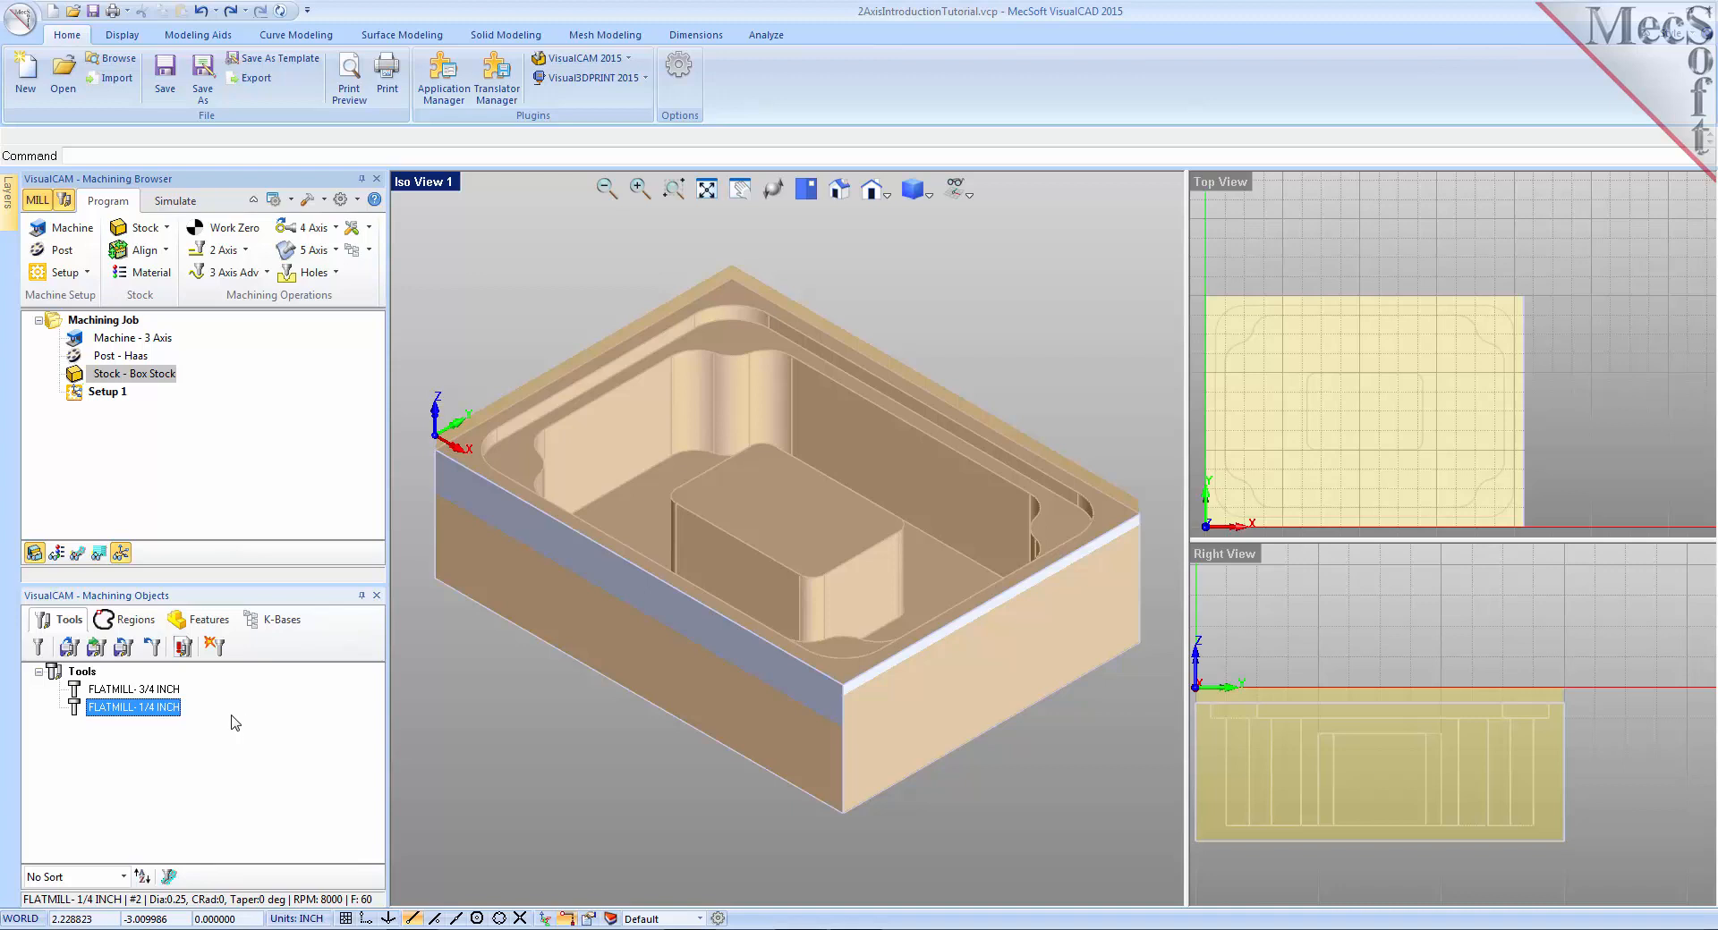
pyautogui.click(169, 697)
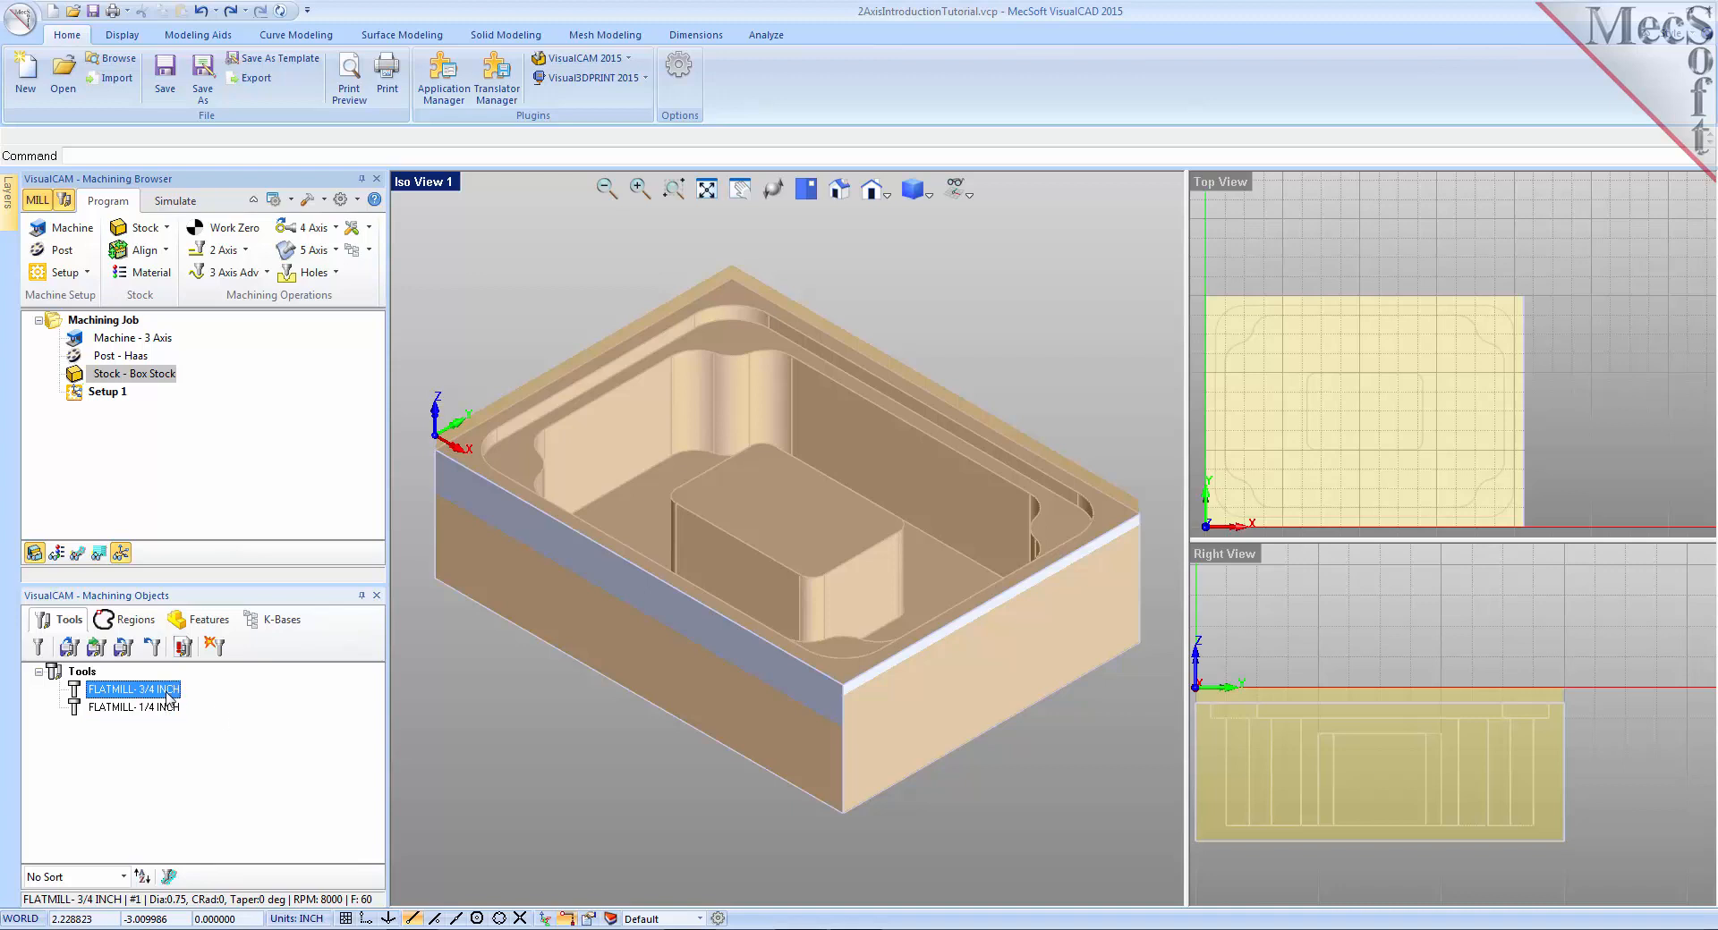
pyautogui.doubleClick(170, 698)
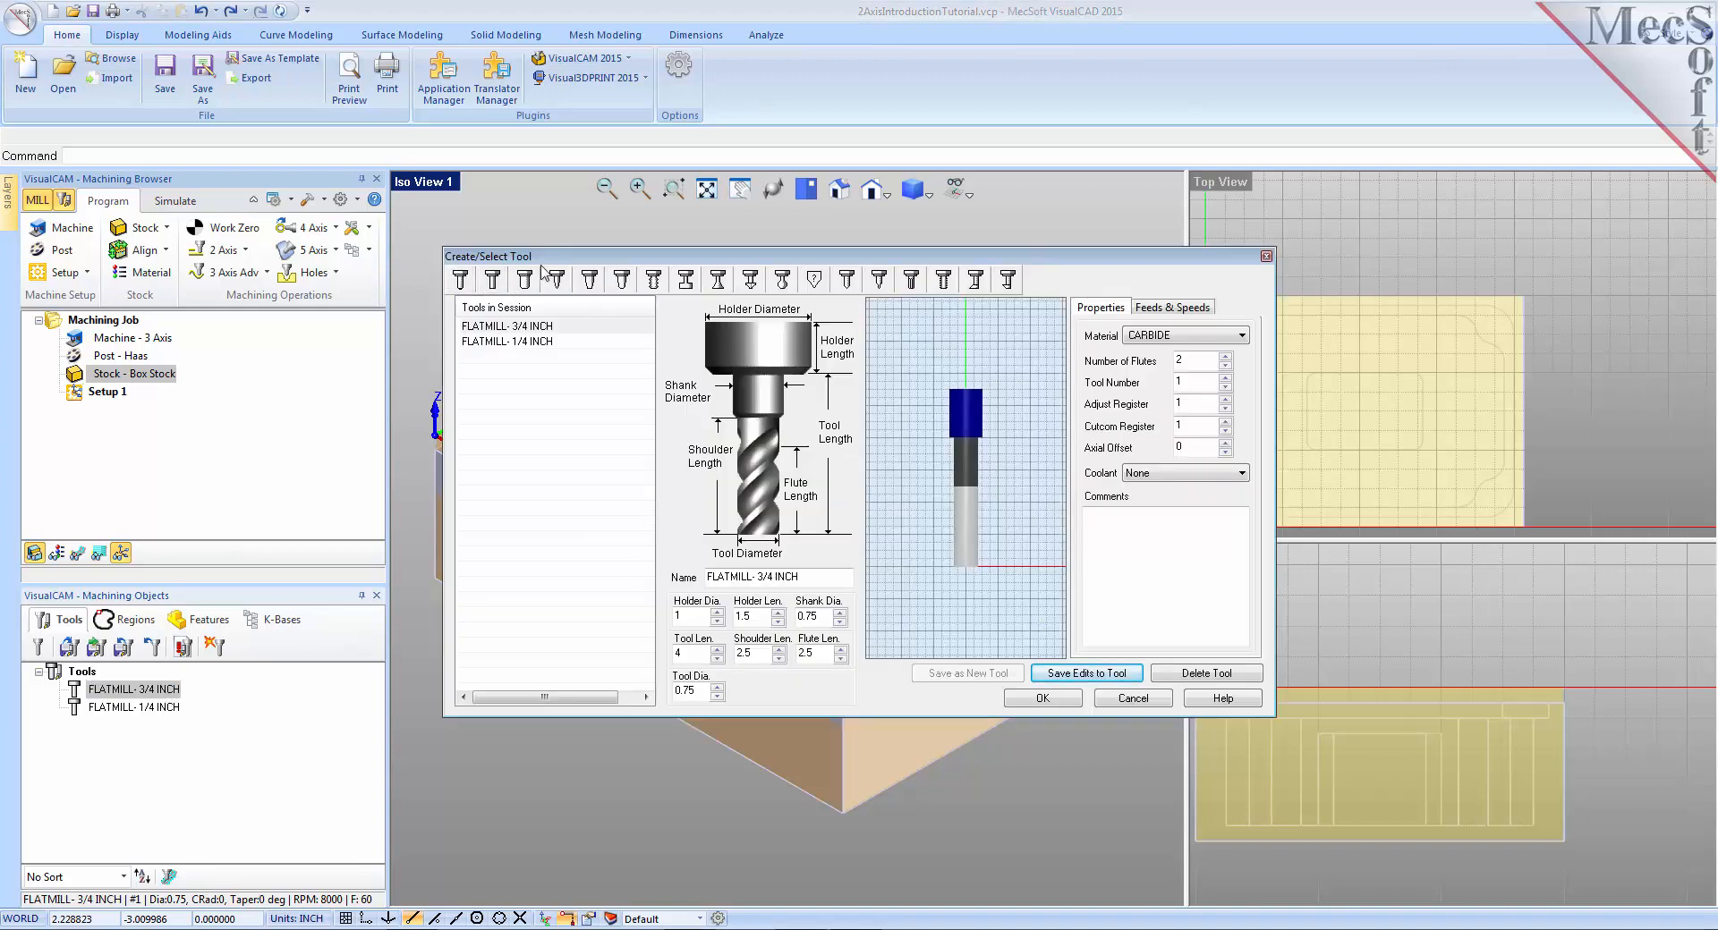
pyautogui.click(1156, 309)
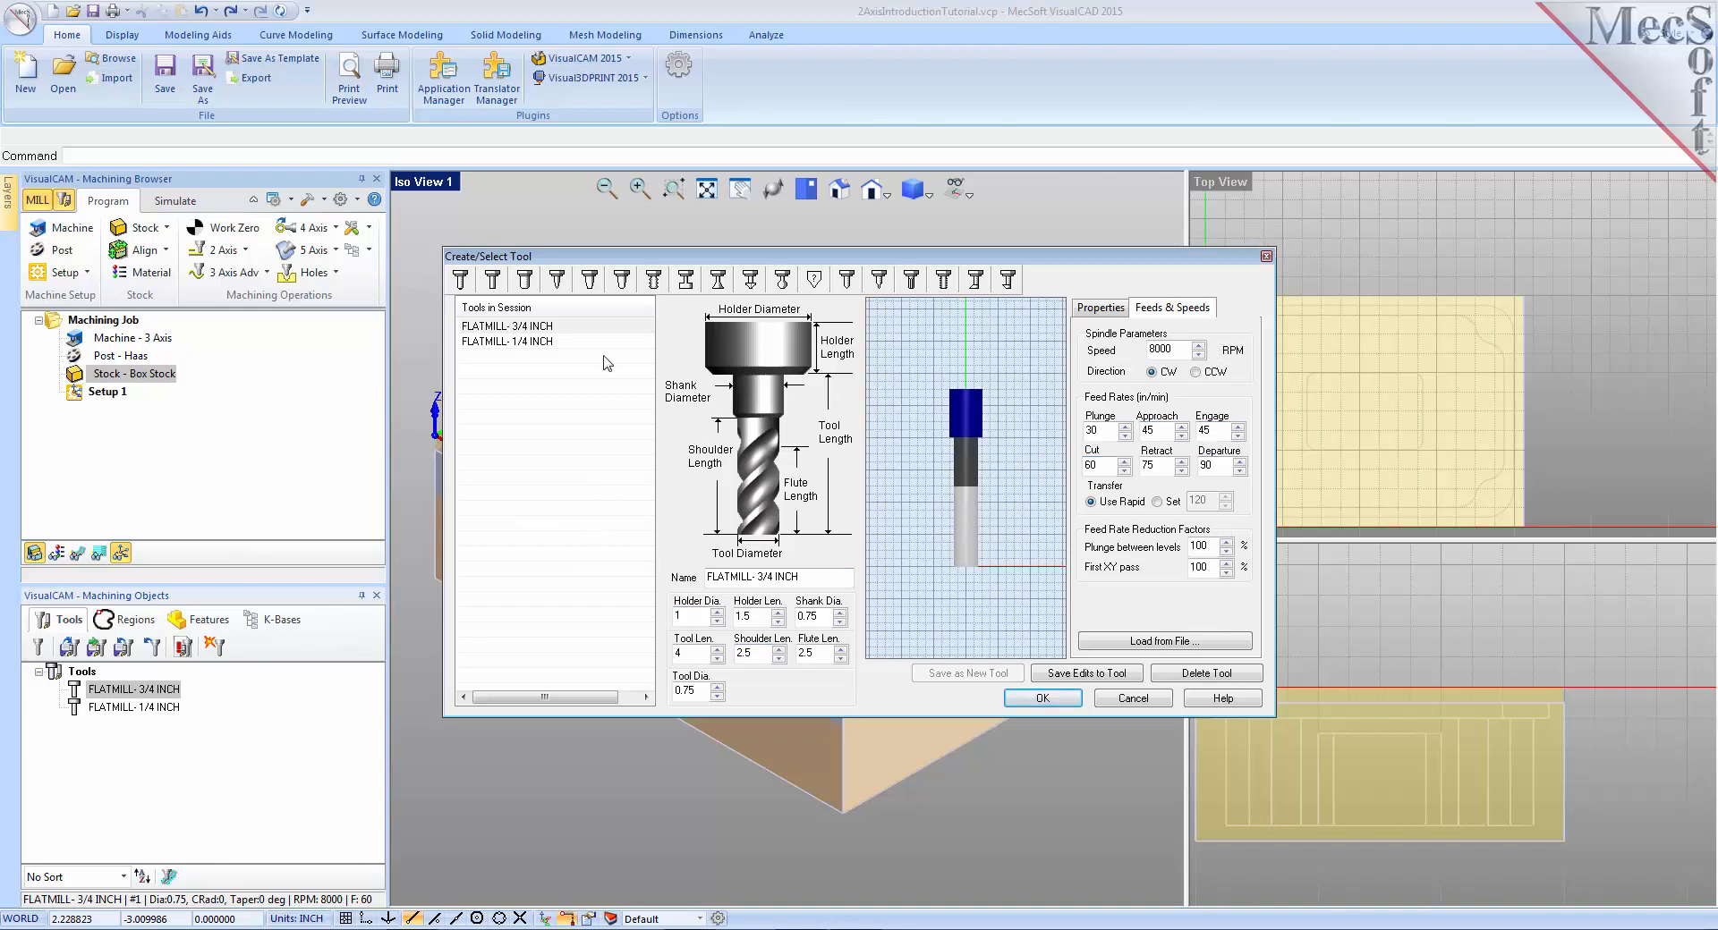
pyautogui.click(598, 328)
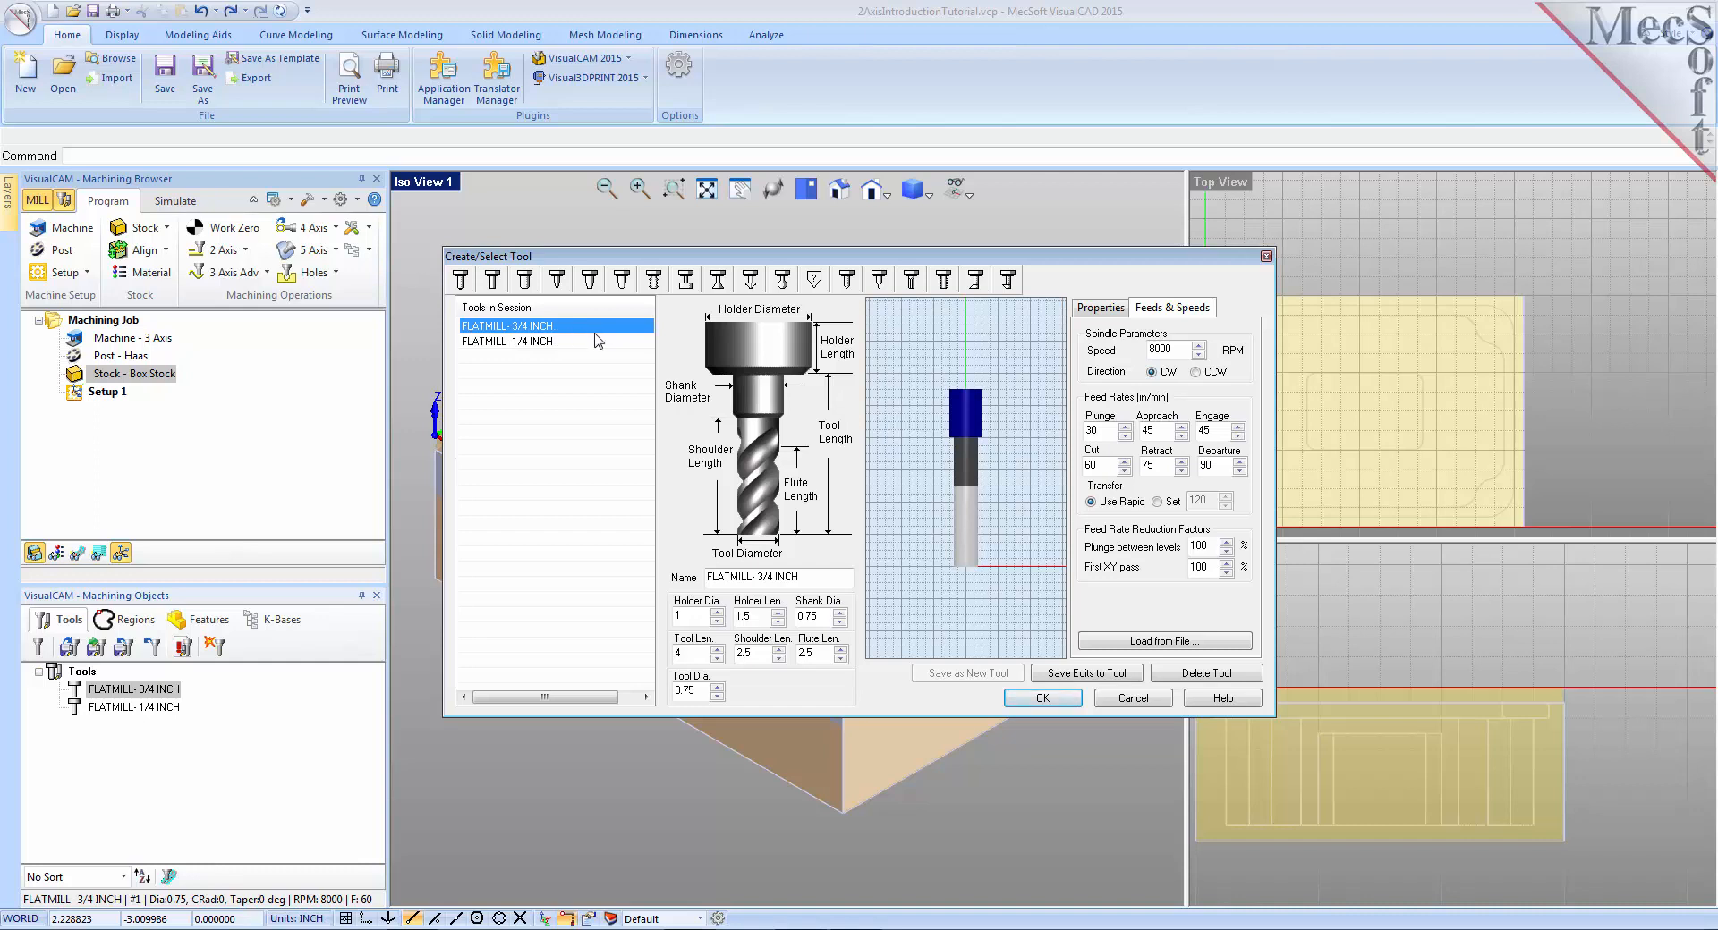
pyautogui.click(573, 343)
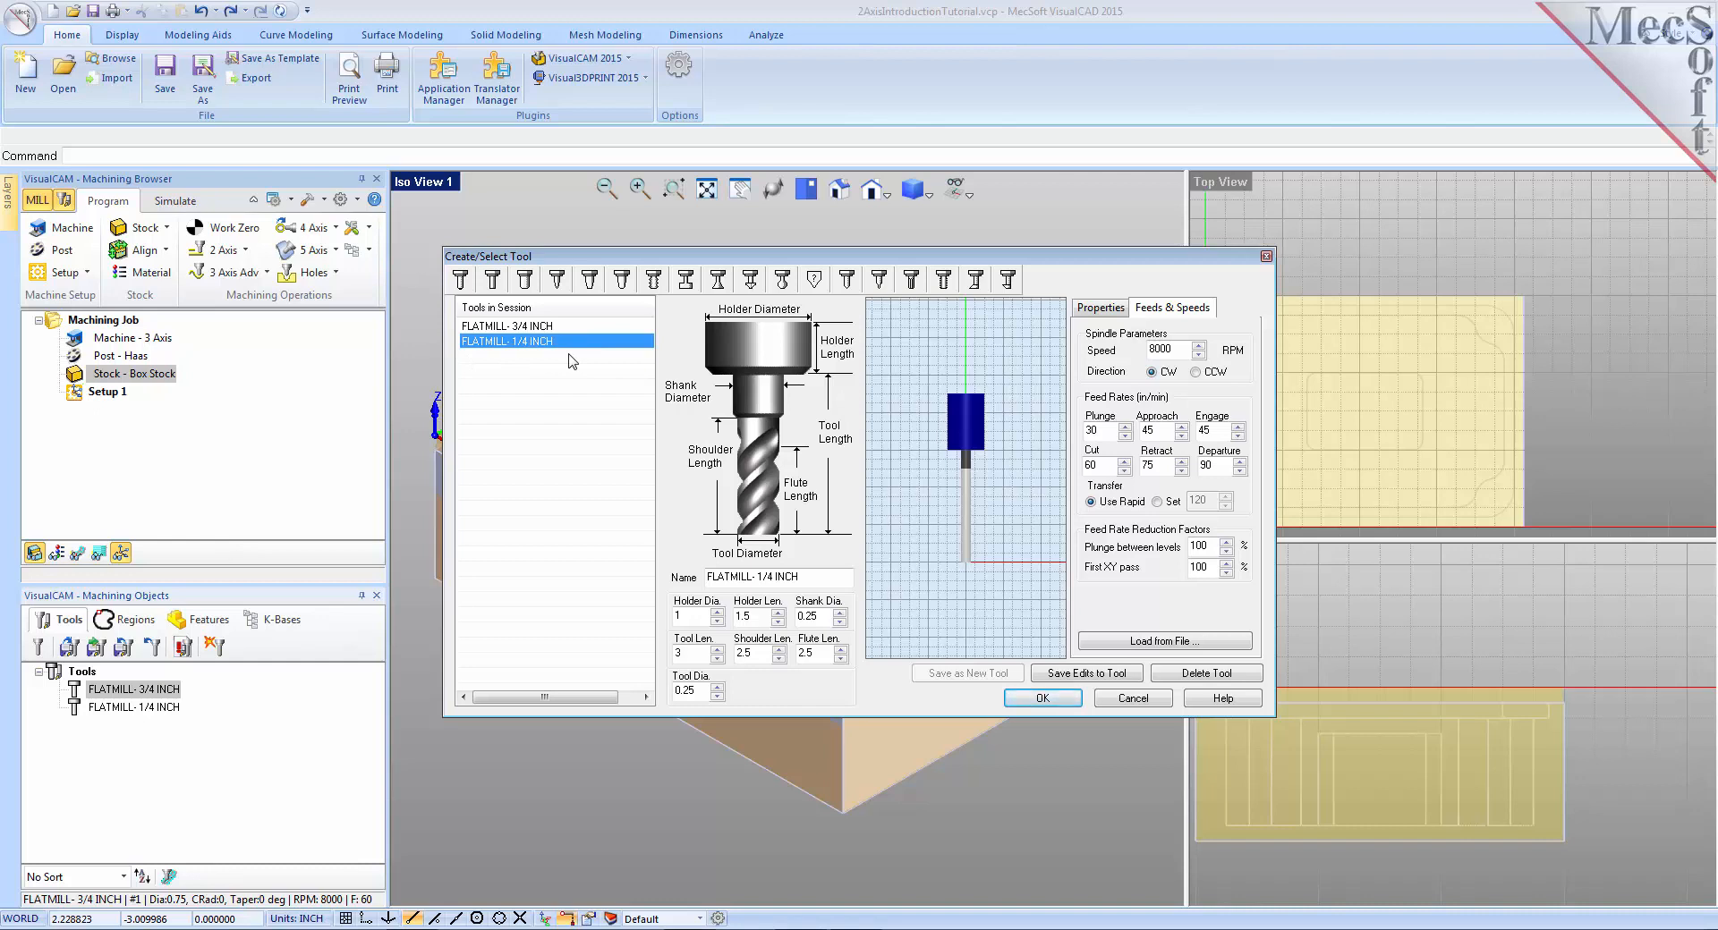
pyautogui.click(1134, 700)
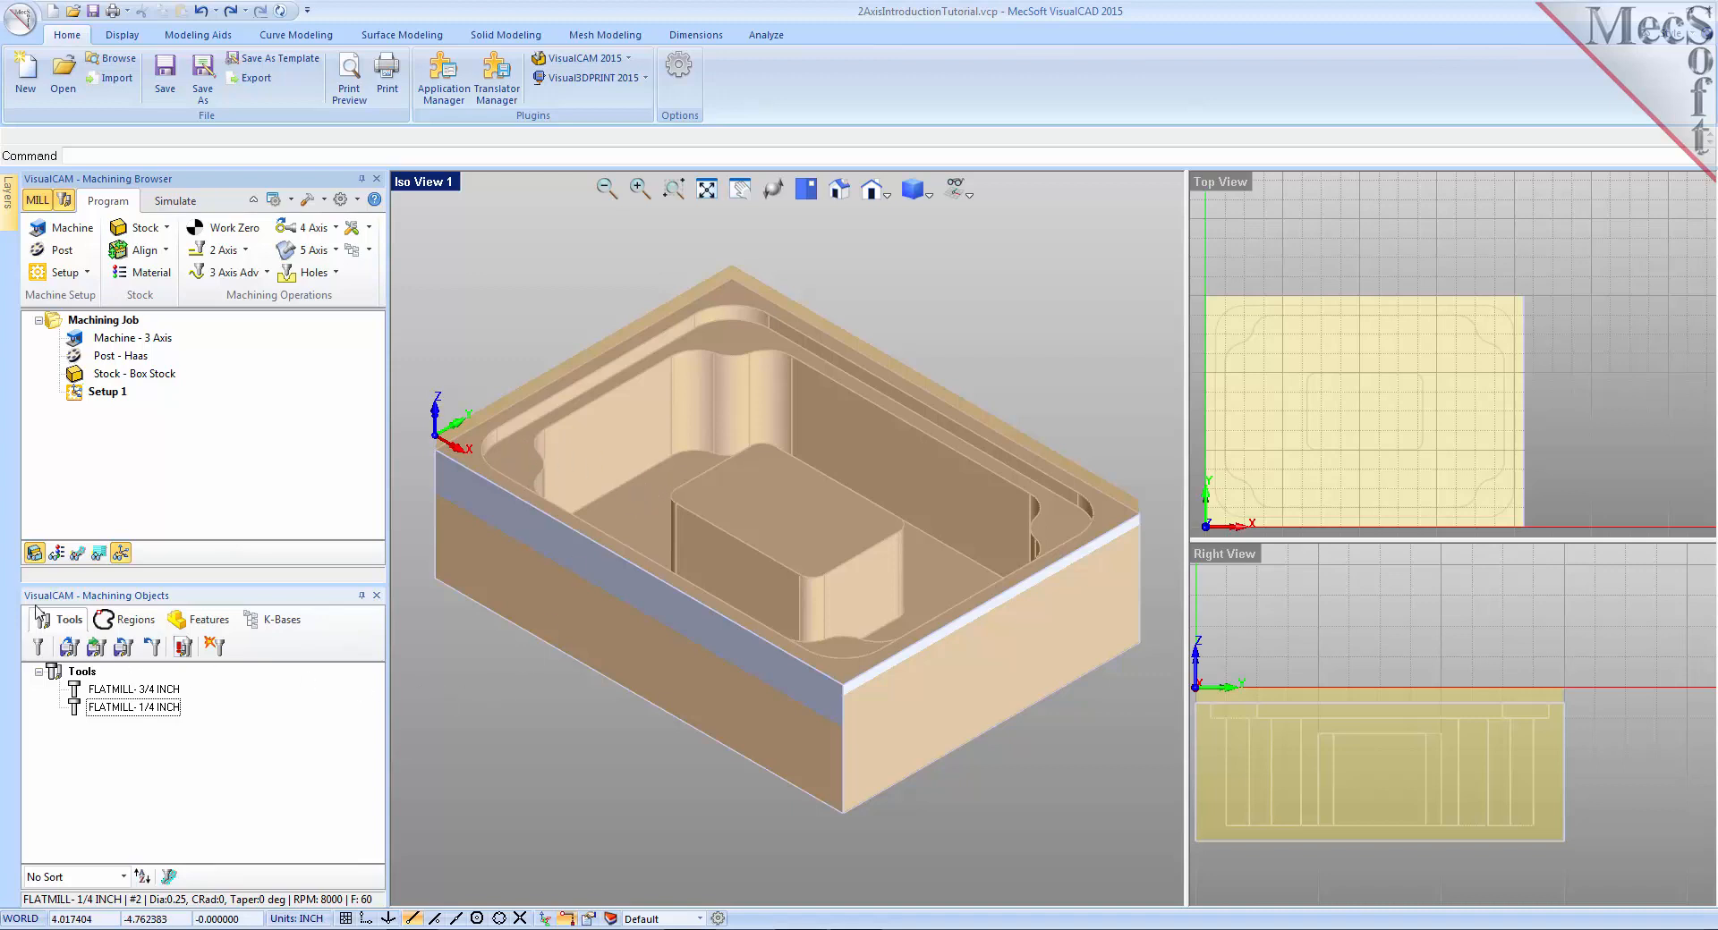
# - Set the flat area region filters to ignore all inner regions and stop ignoring the outermost region
pyautogui.click(143, 631)
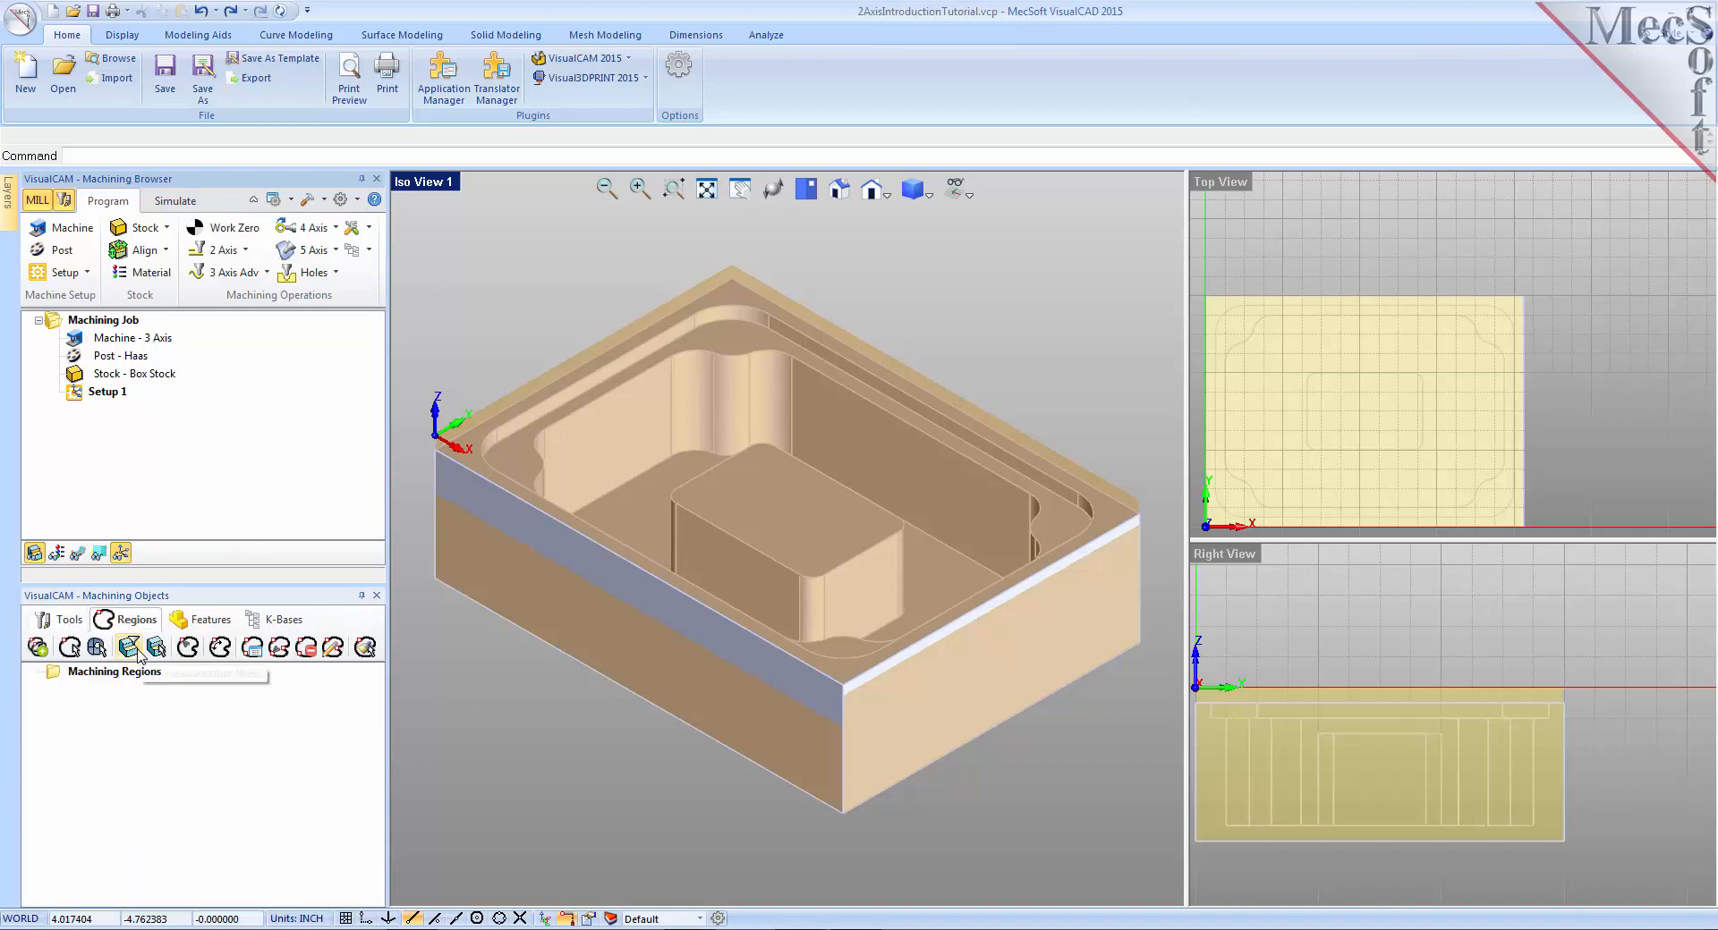
pyautogui.click(137, 653)
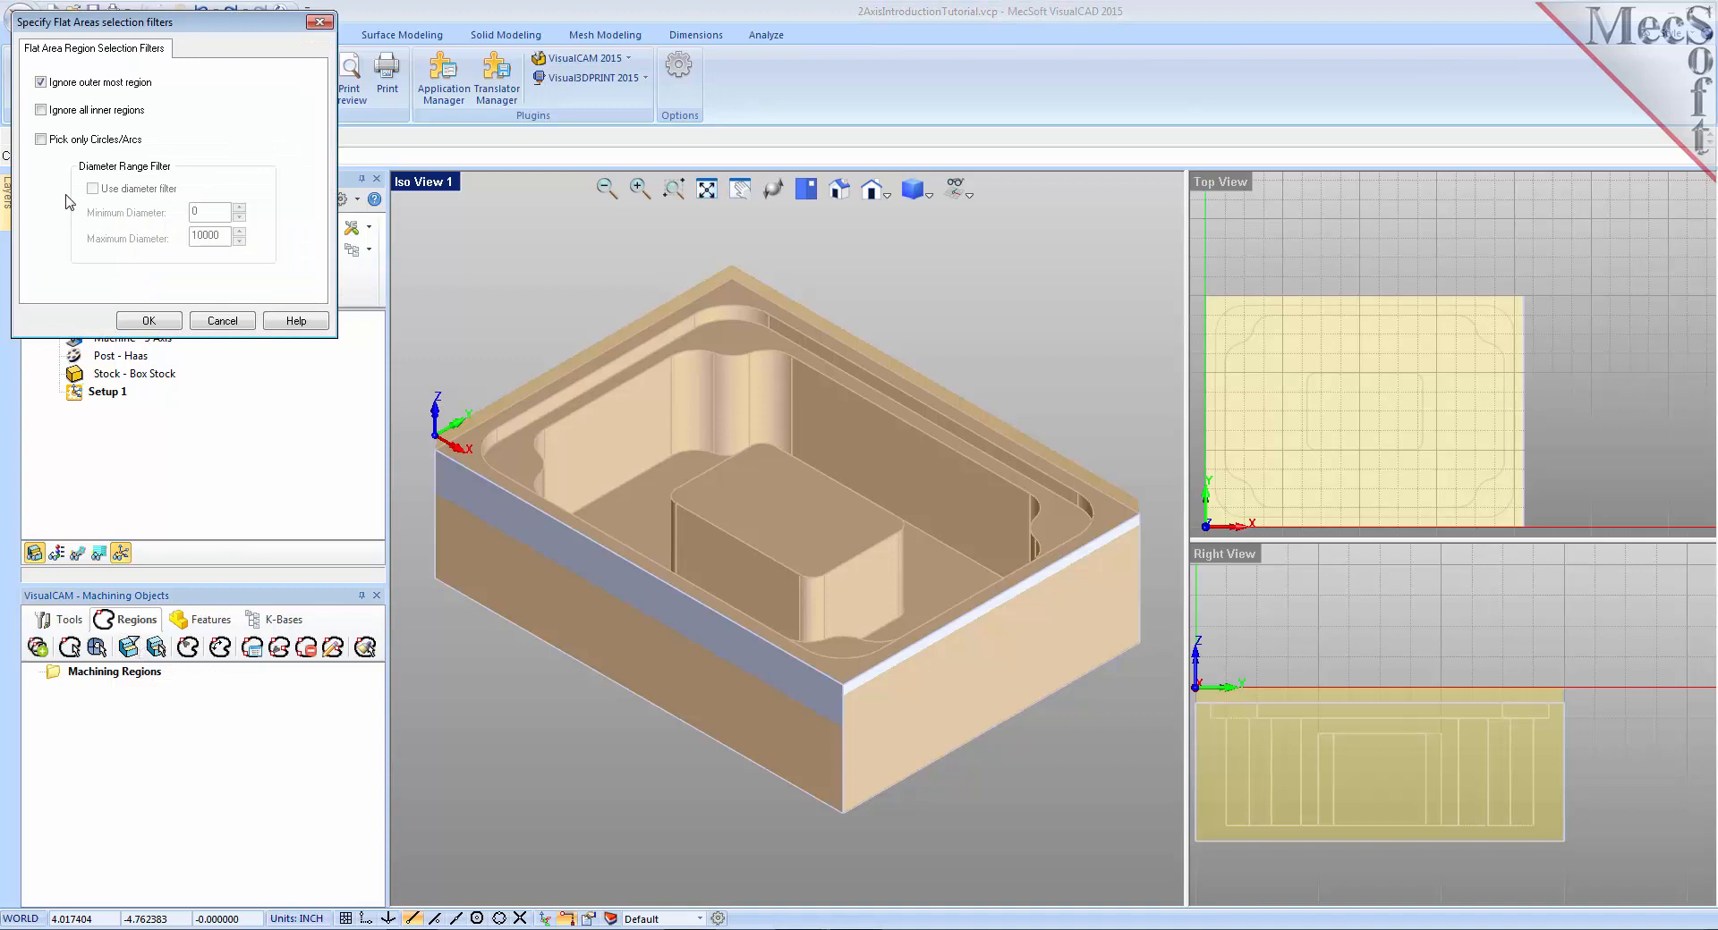
pyautogui.click(41, 110)
pyautogui.click(40, 83)
pyautogui.click(160, 326)
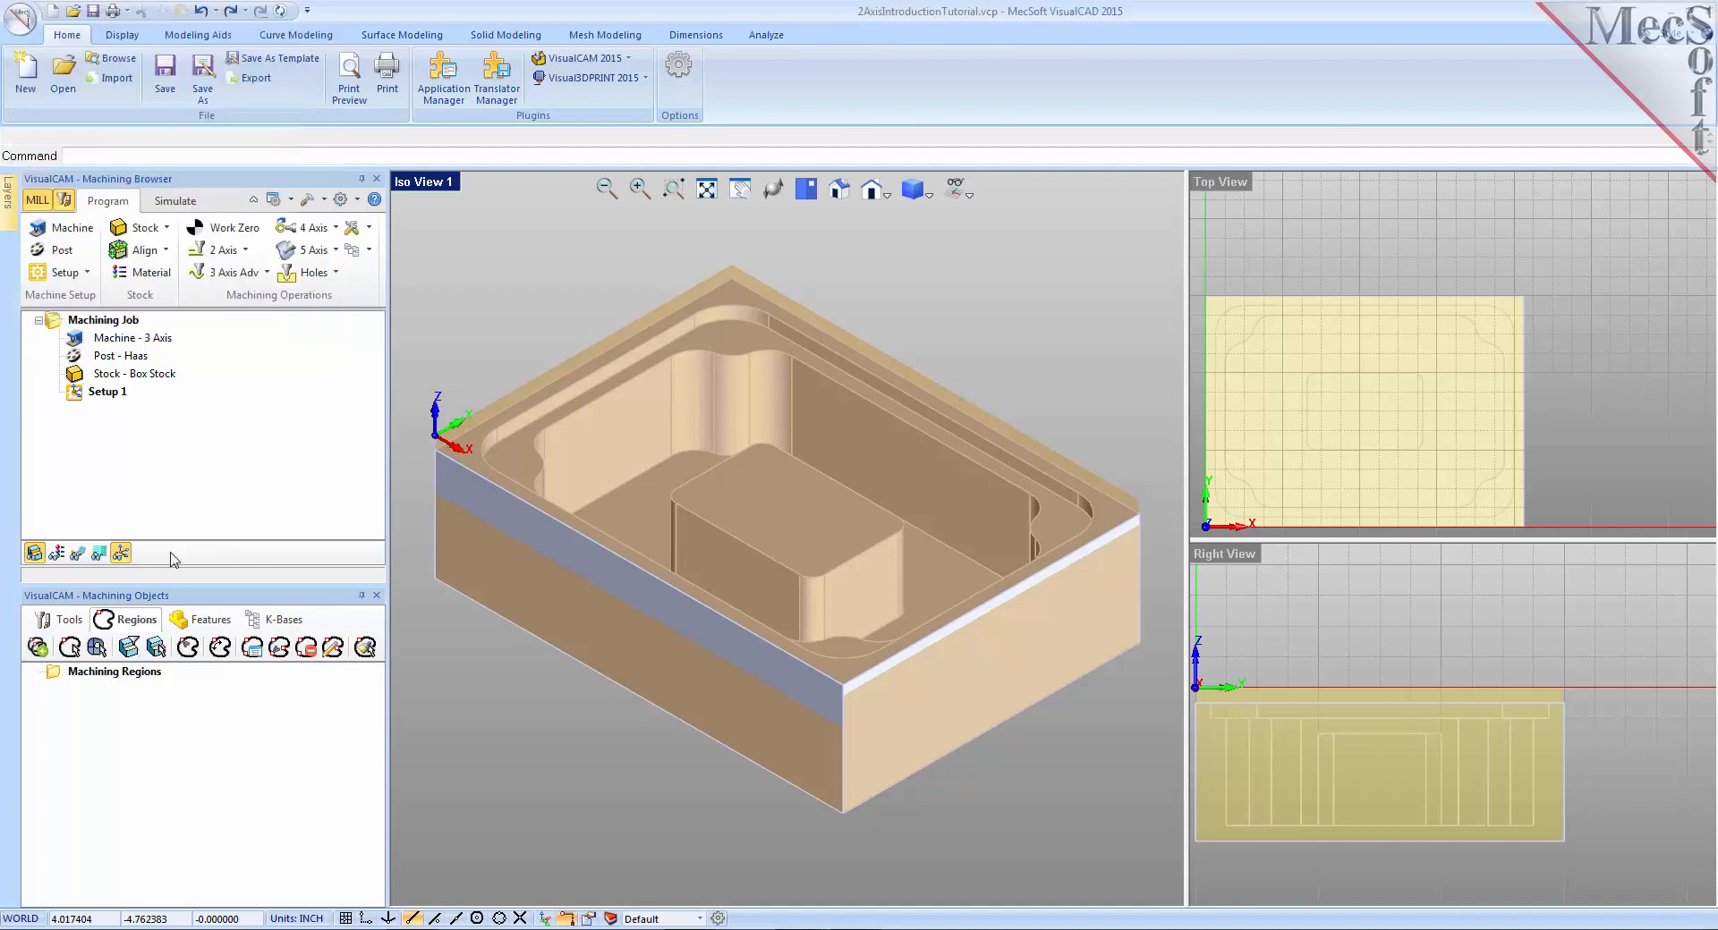
# - Create a flat area machining region from the part's topmost rim face
pyautogui.click(156, 648)
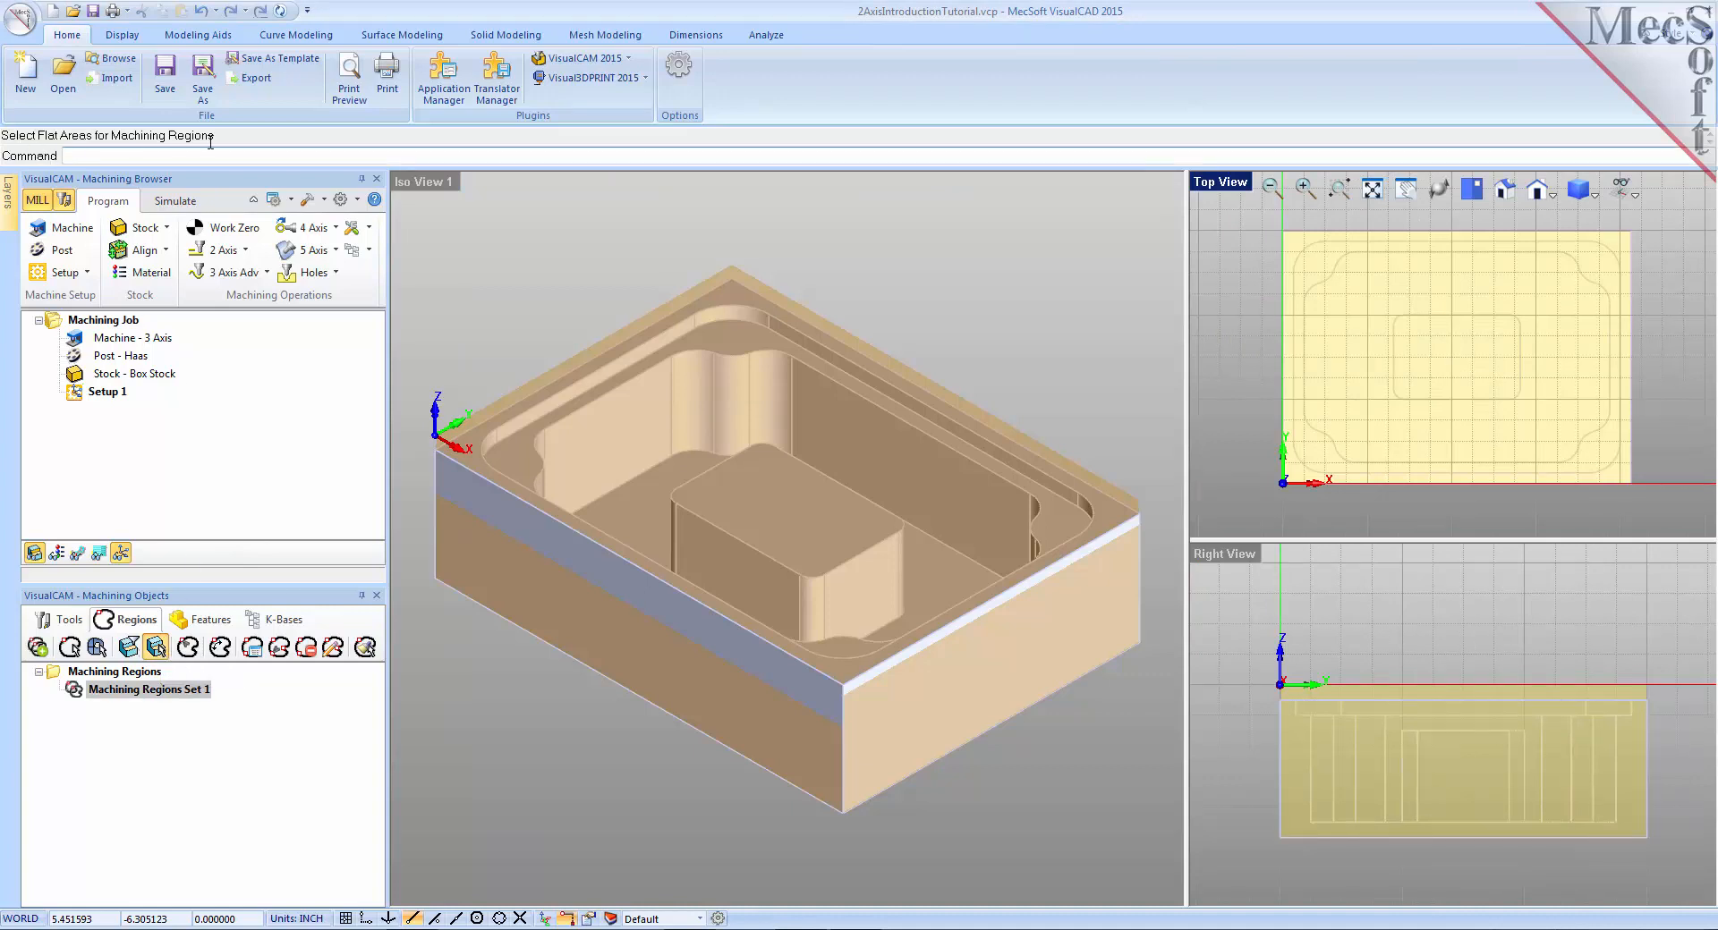
pyautogui.click(476, 465)
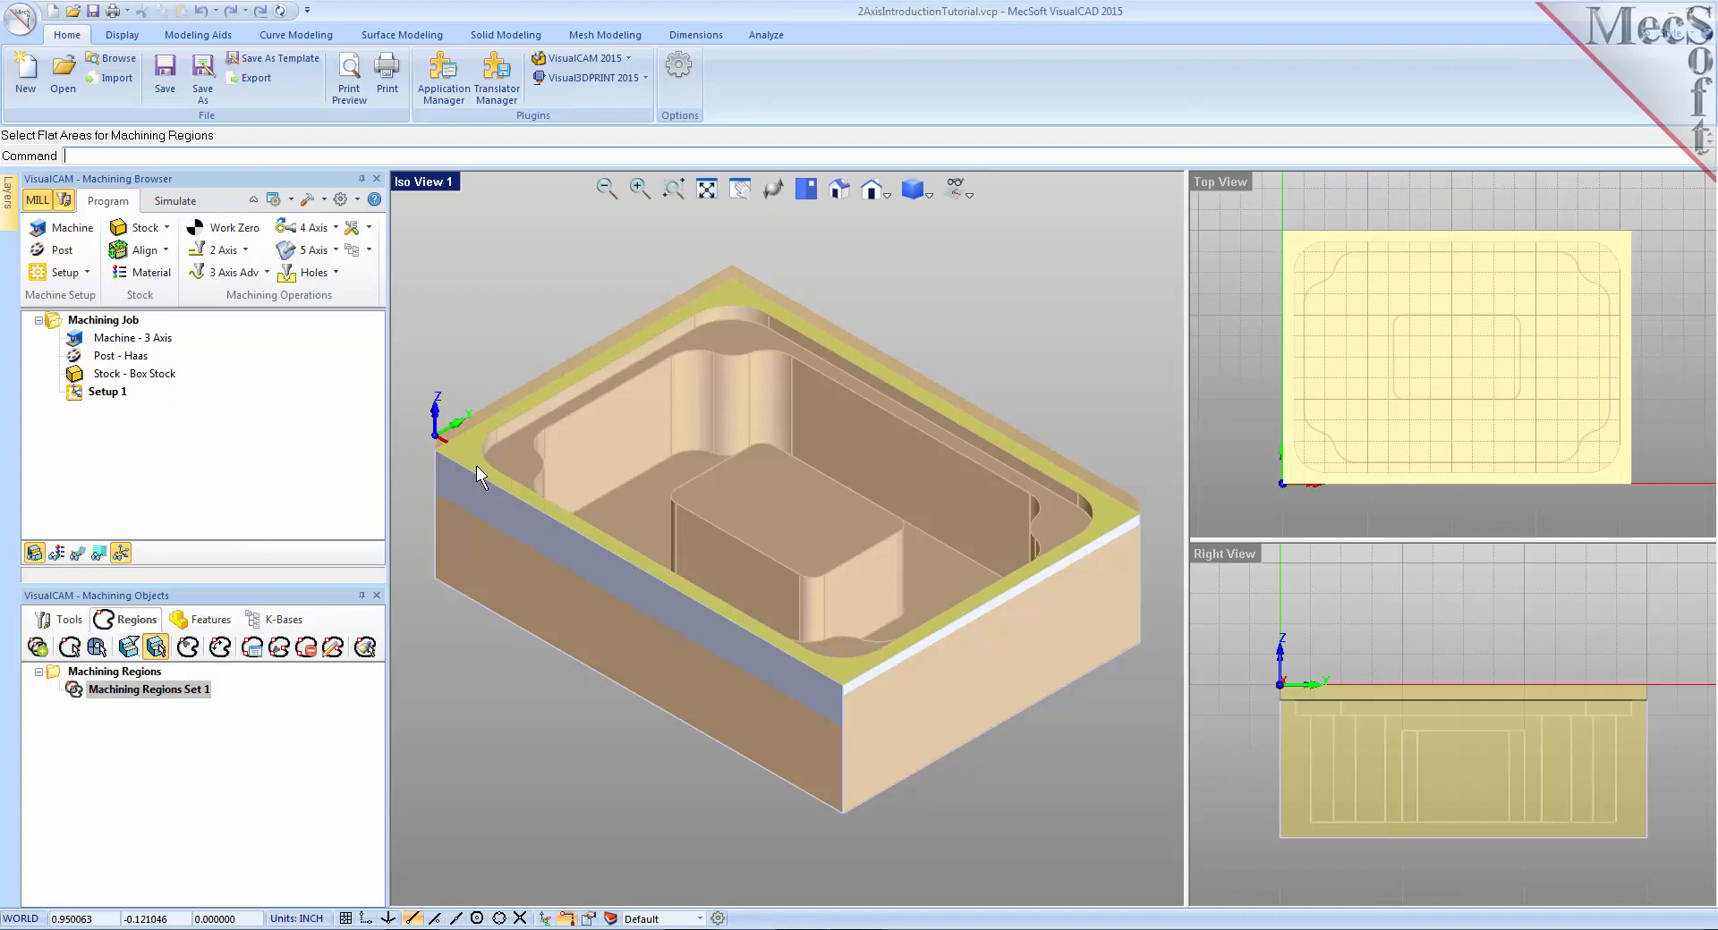
pyautogui.press('Return')
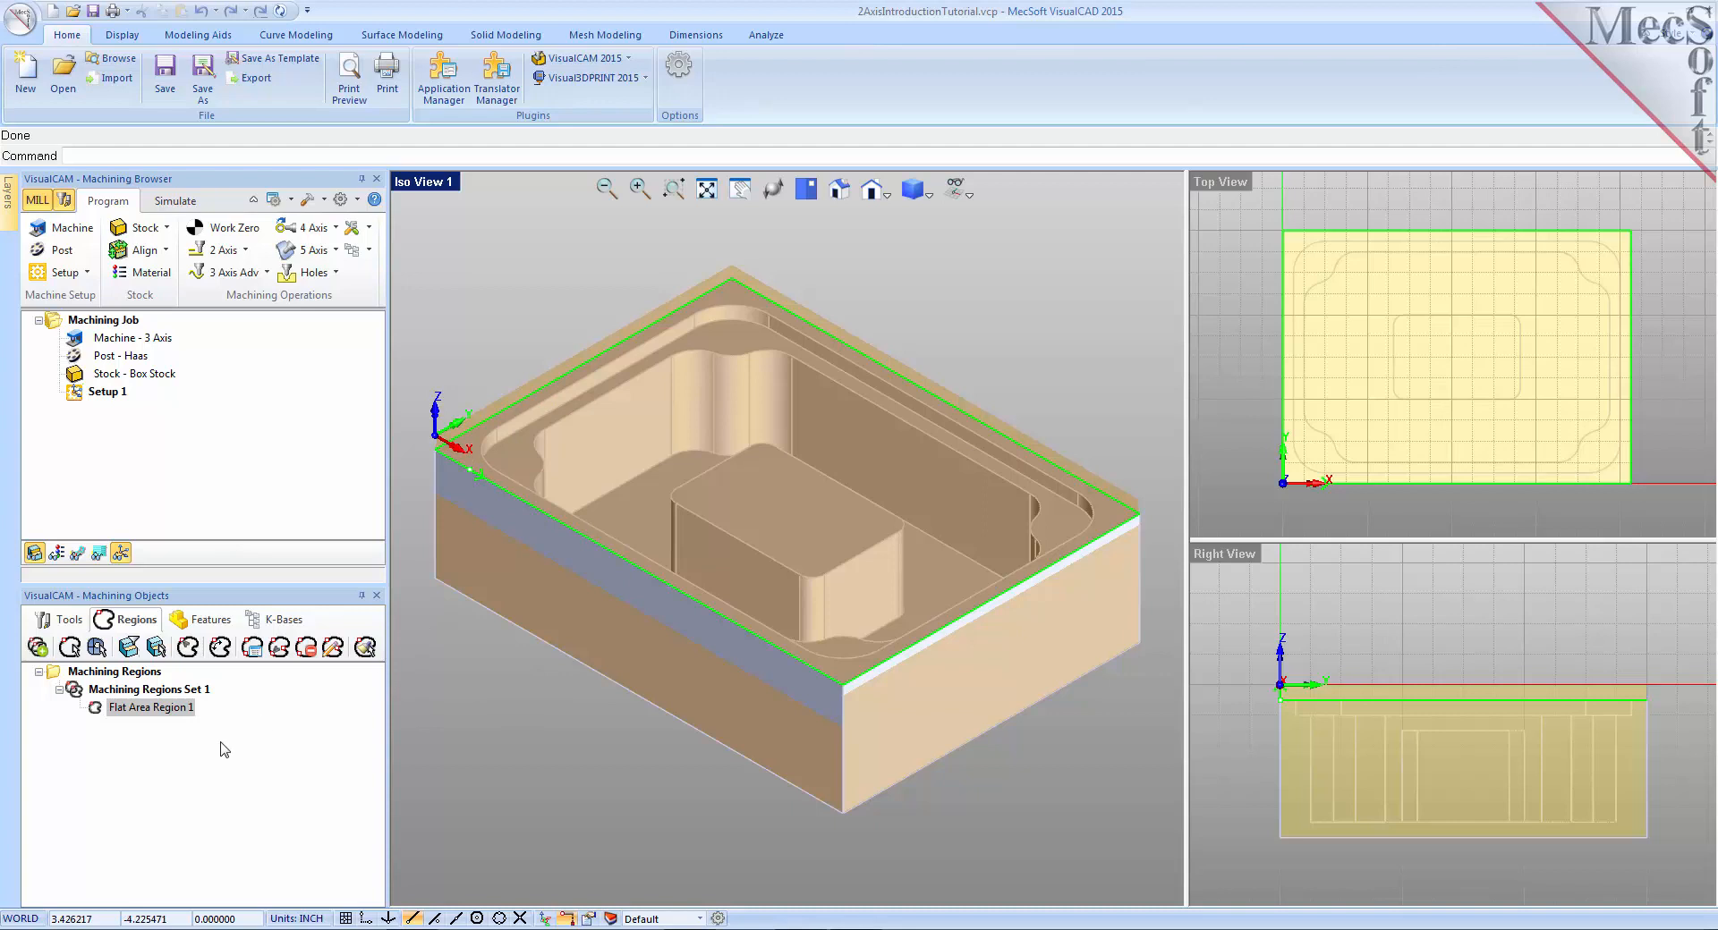
# - Create a flat area machining region along the outer boundary of the recessed ledge face
pyautogui.click(156, 647)
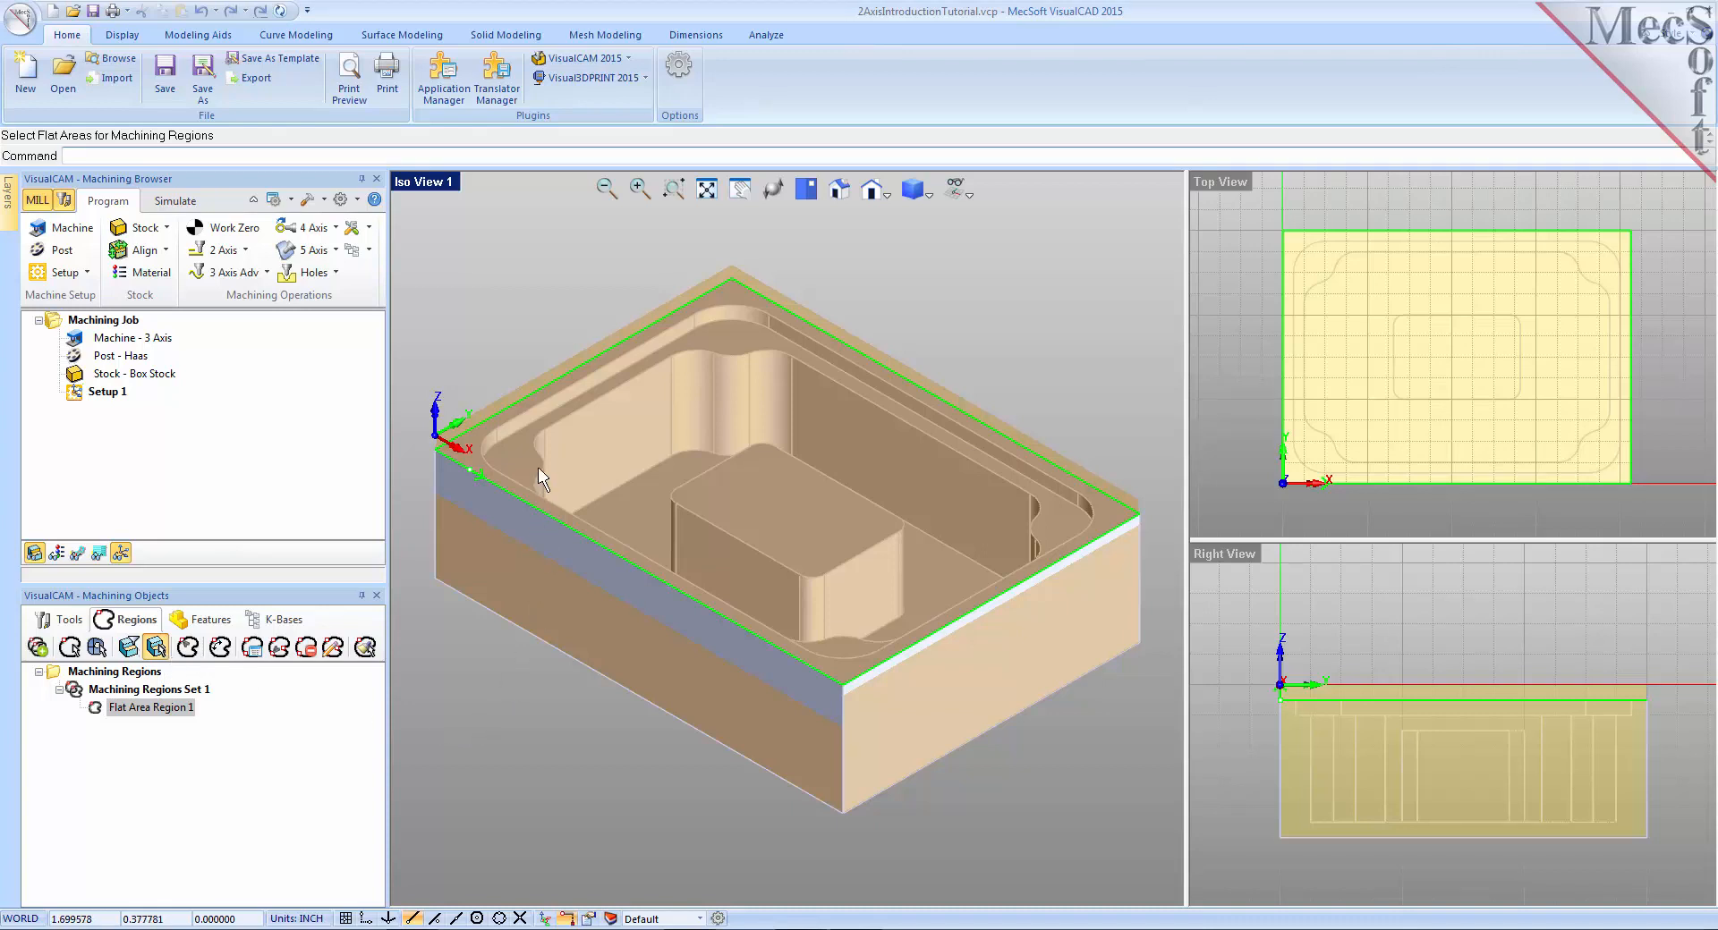
pyautogui.click(522, 449)
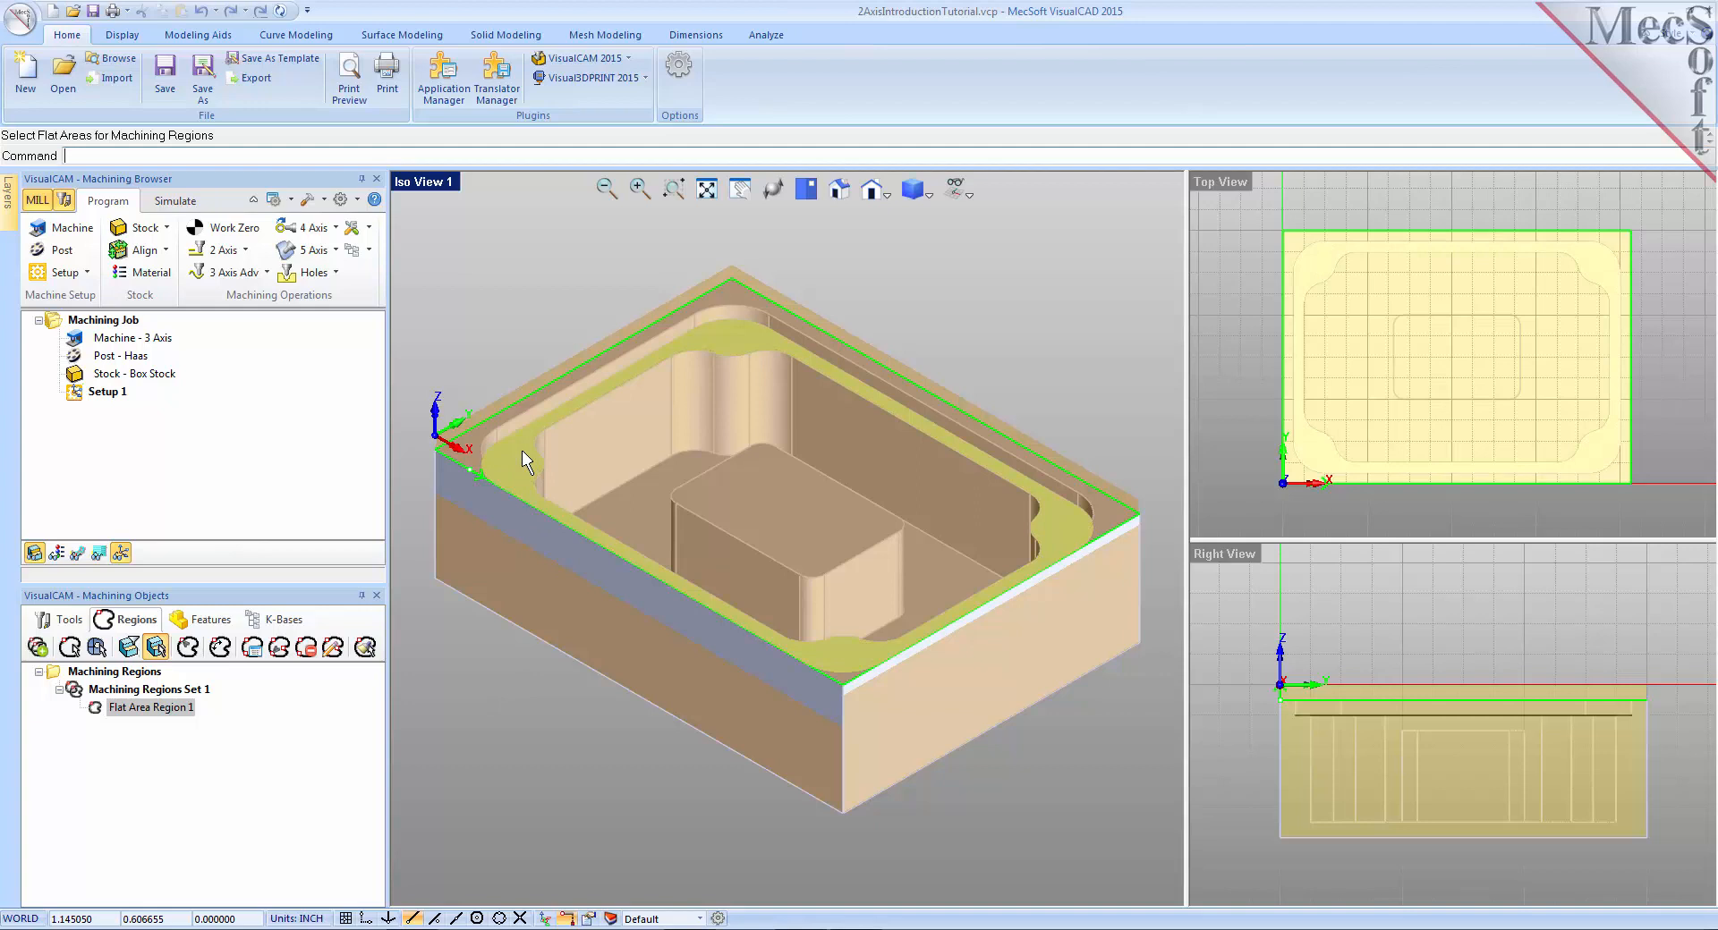
pyautogui.press('Return')
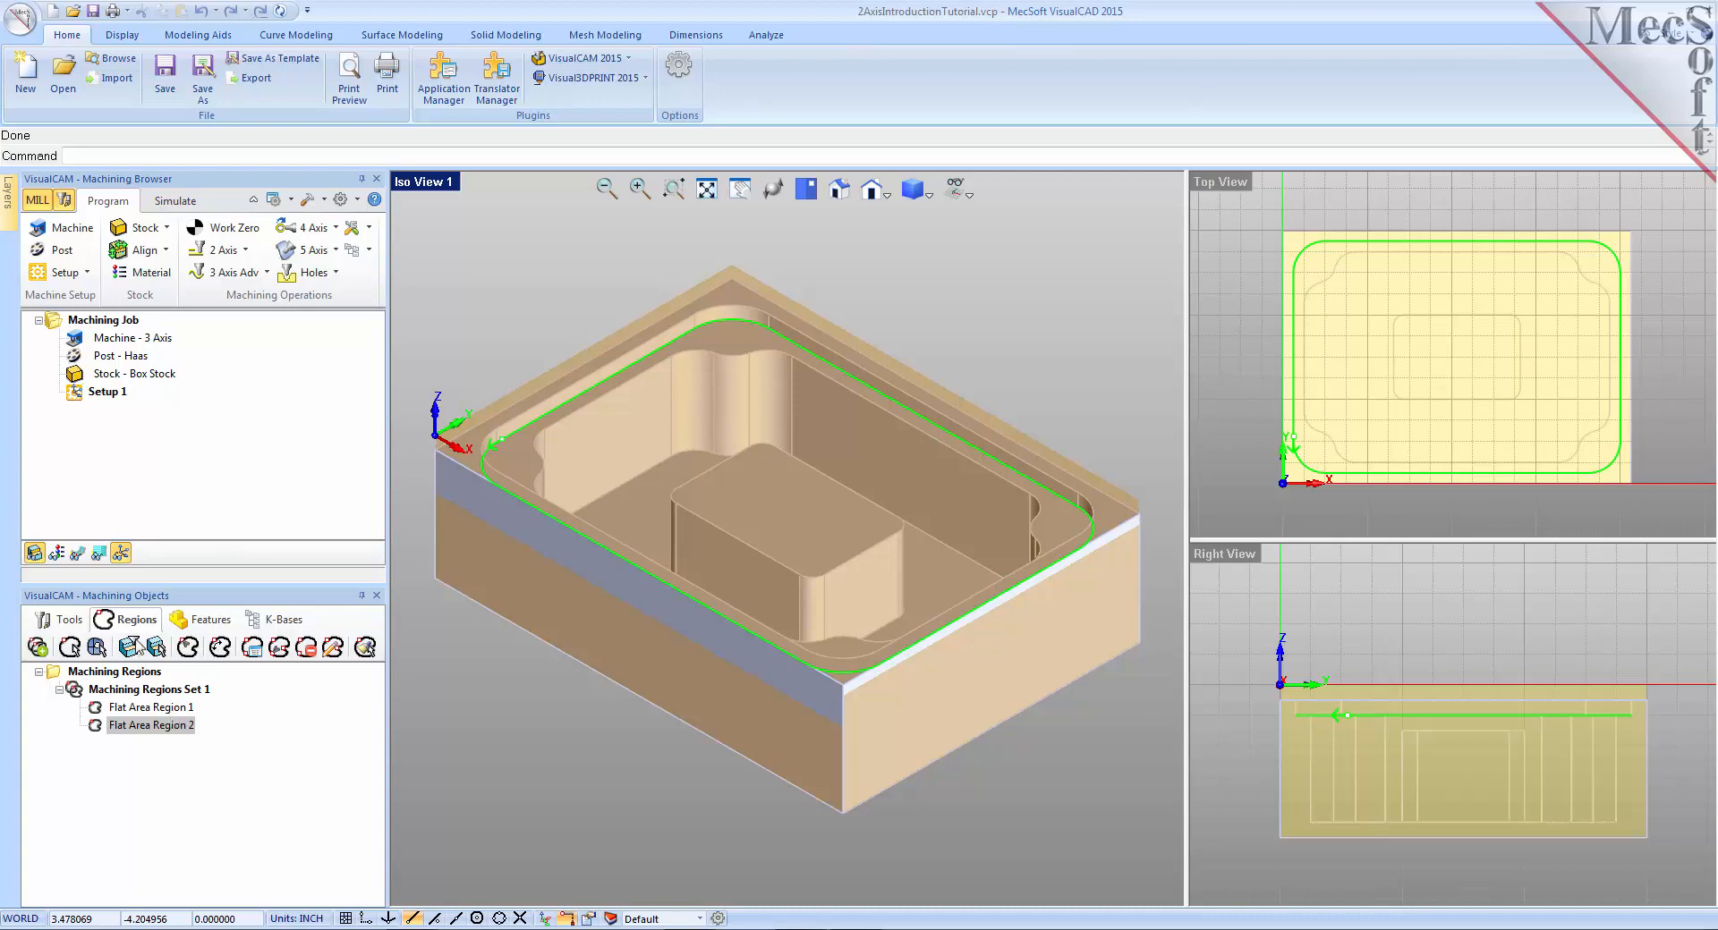
# - Change the flat area region filters to ignore the outermost region and stop ignoring all inner regions
pyautogui.click(138, 656)
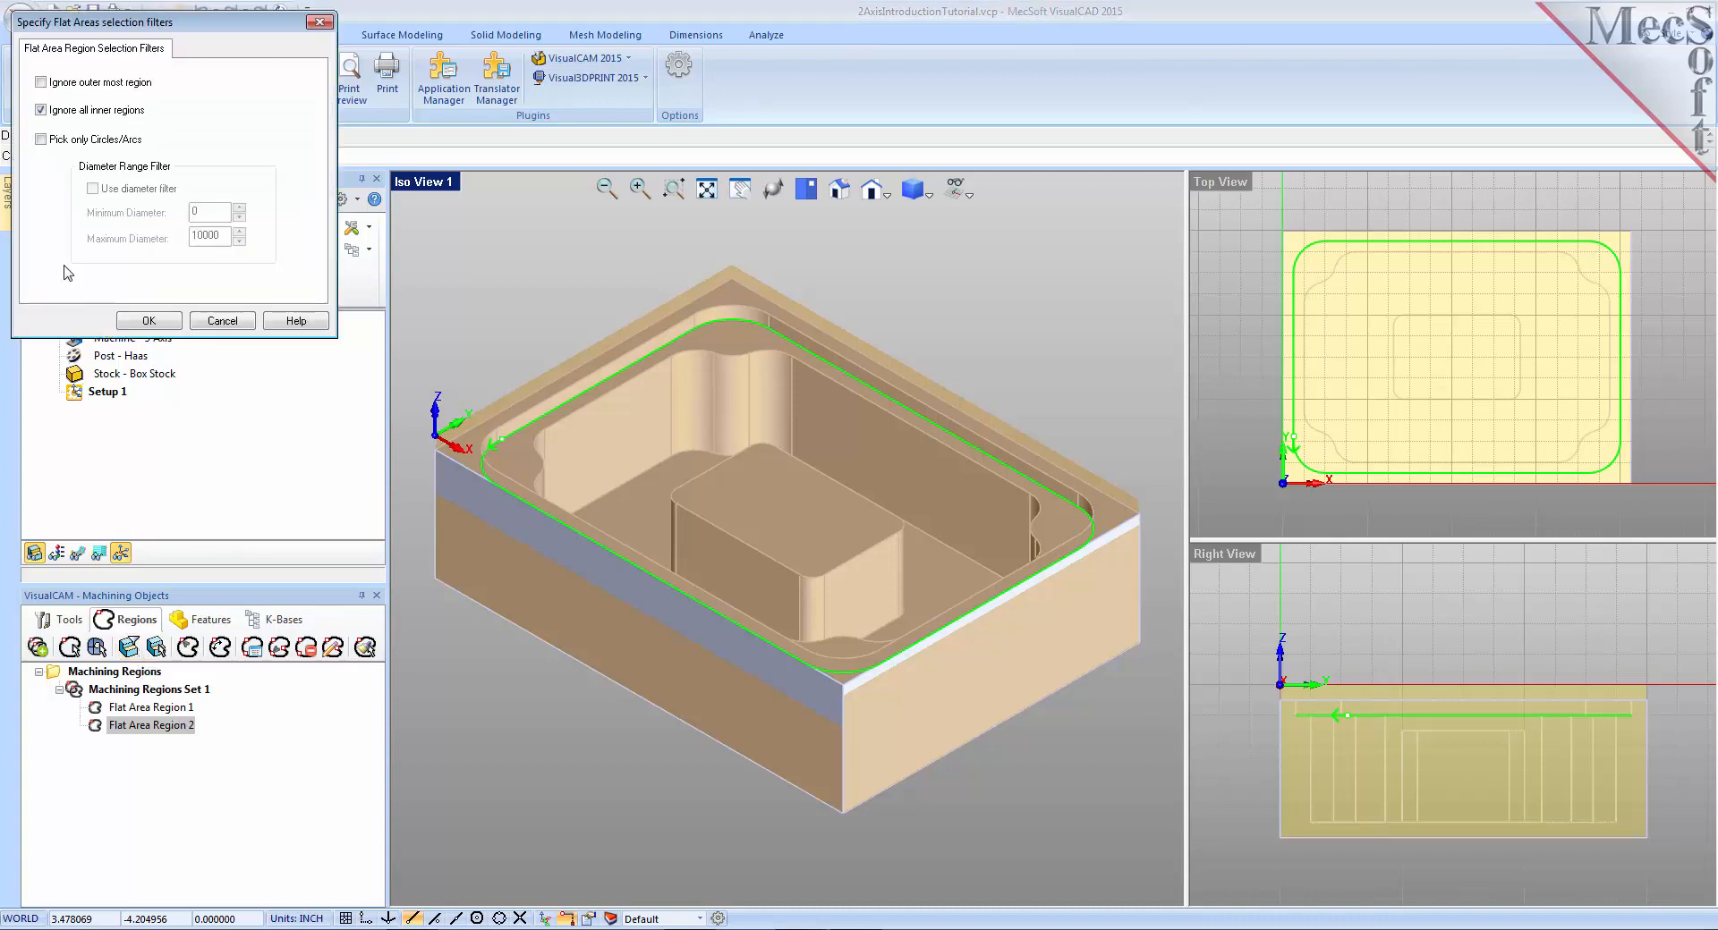
pyautogui.click(41, 110)
pyautogui.click(41, 82)
pyautogui.click(150, 322)
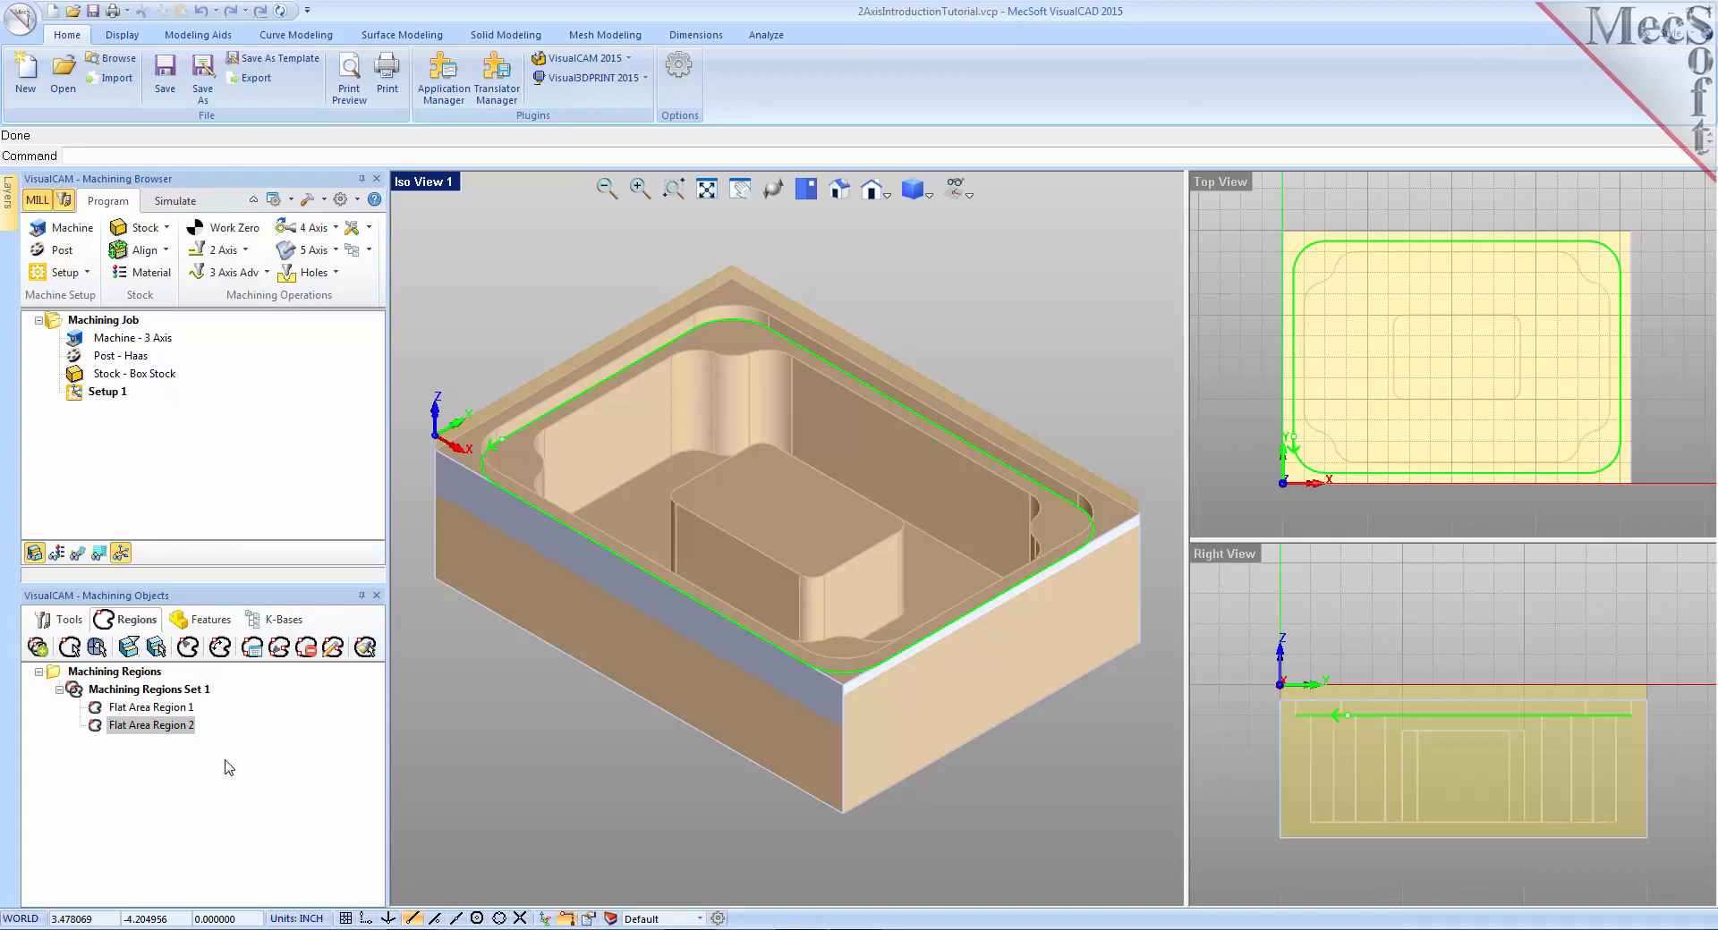
# - Create a flat area machining region along the inner boundary of the recessed ledge face
pyautogui.click(158, 648)
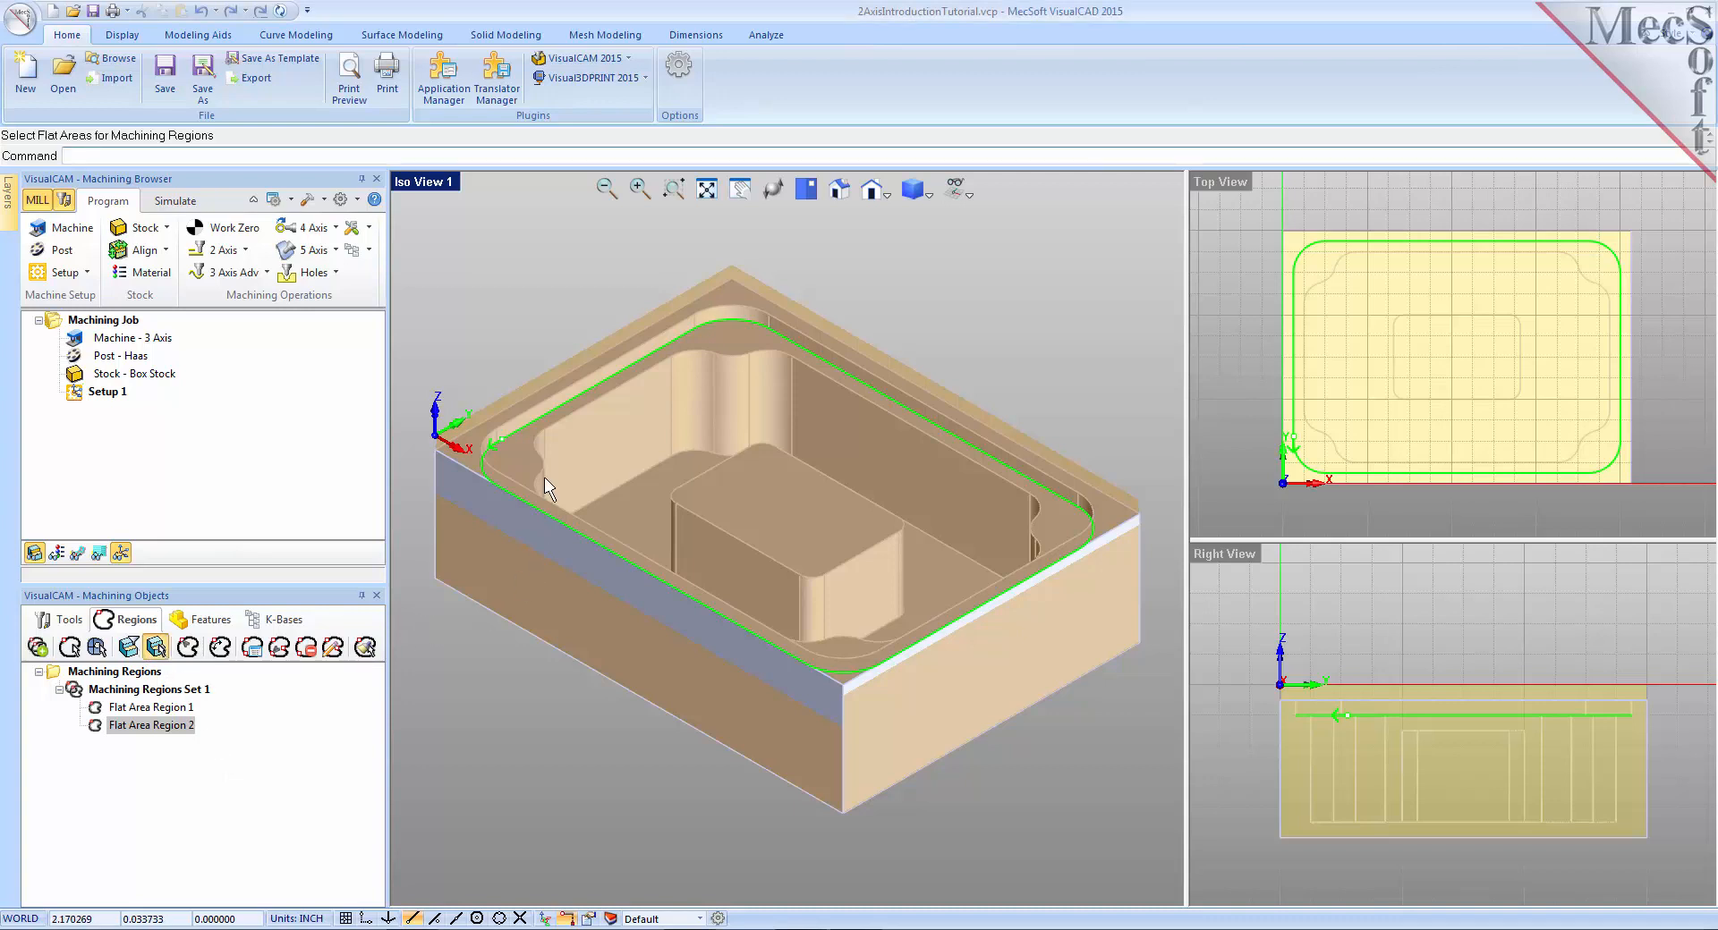
pyautogui.click(528, 461)
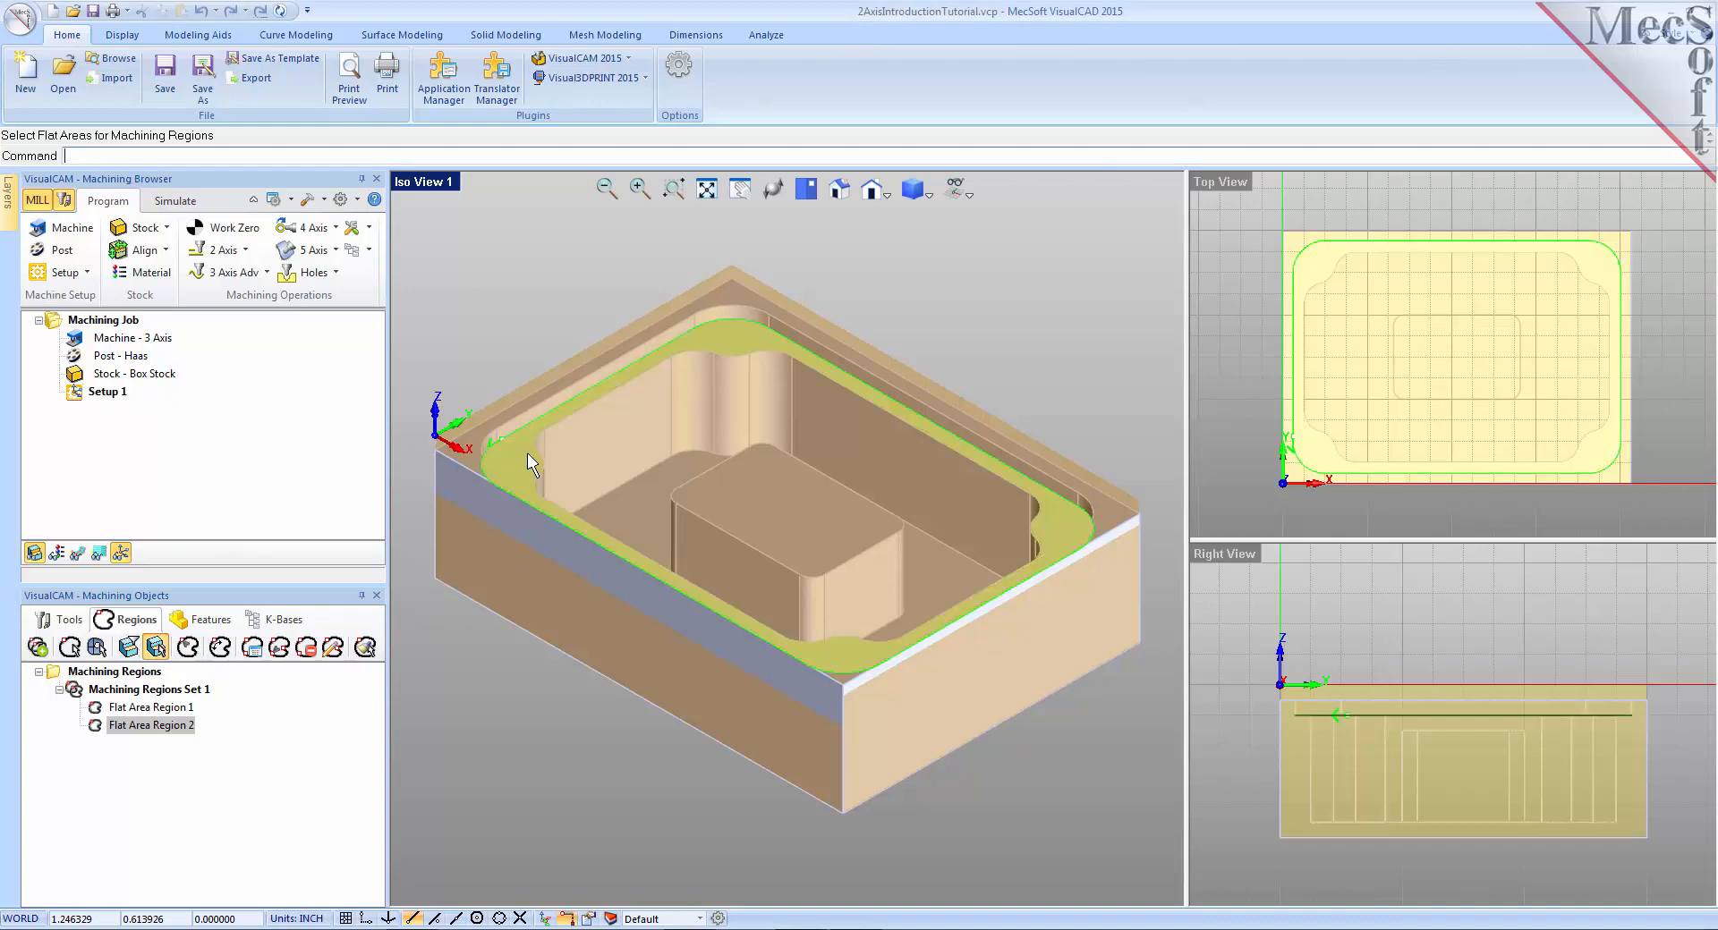
pyautogui.press('Return')
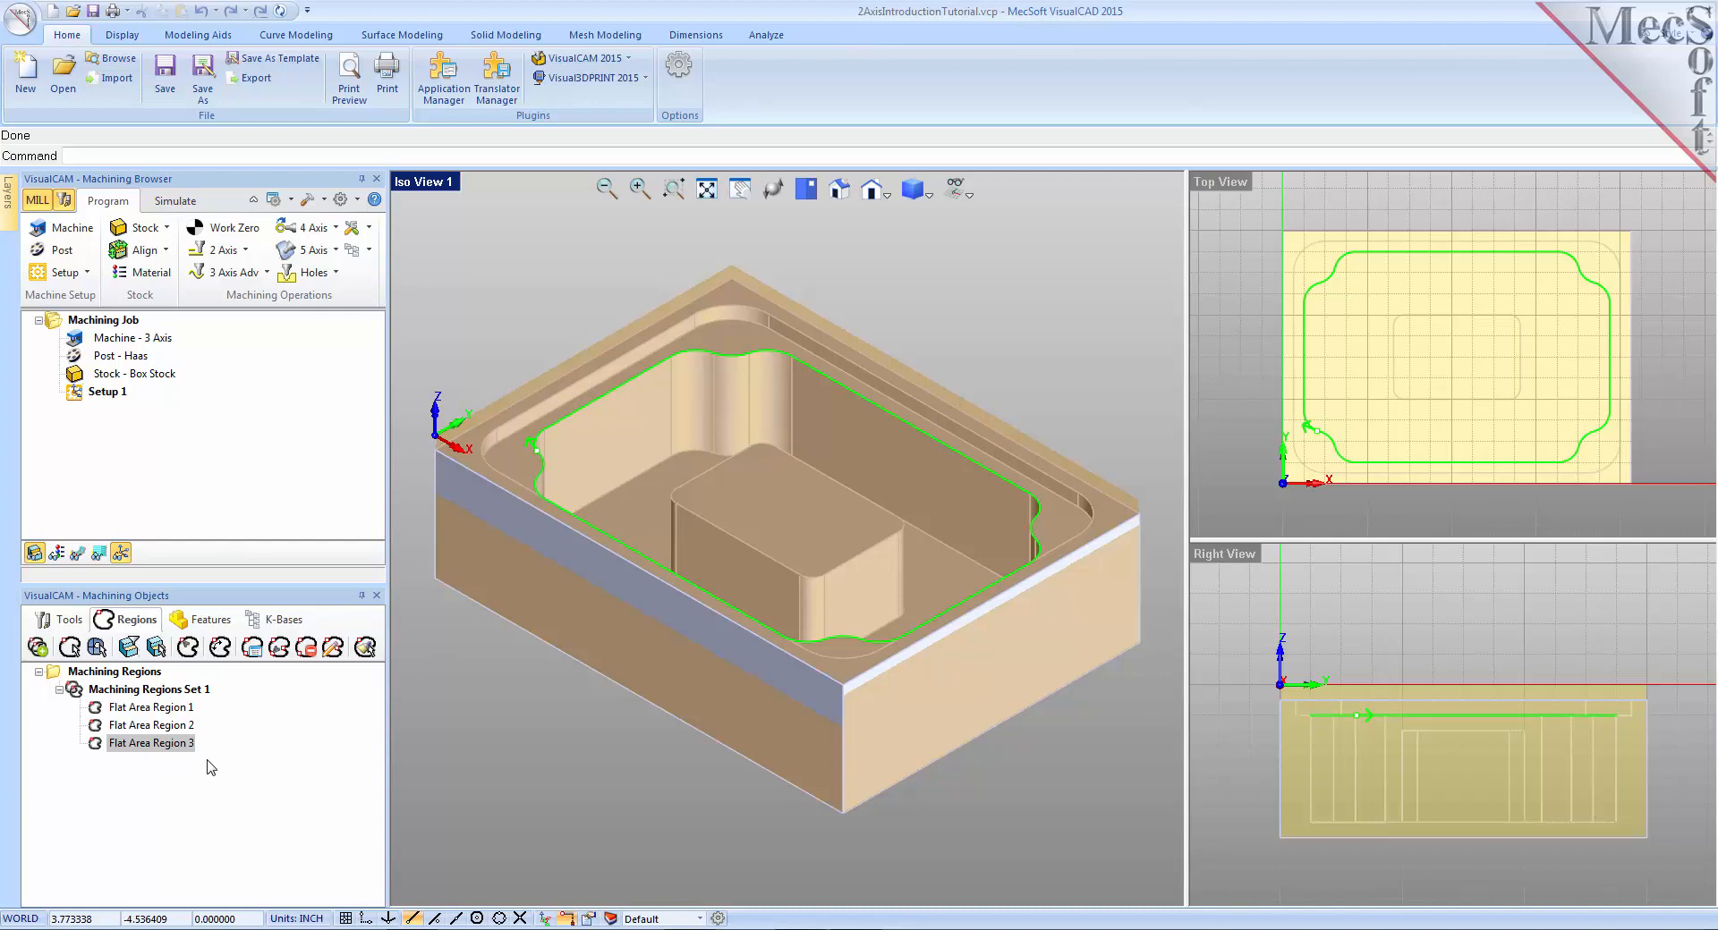
# - Check the outline of each of the three flat area regions on the part
pyautogui.click(172, 708)
pyautogui.click(177, 726)
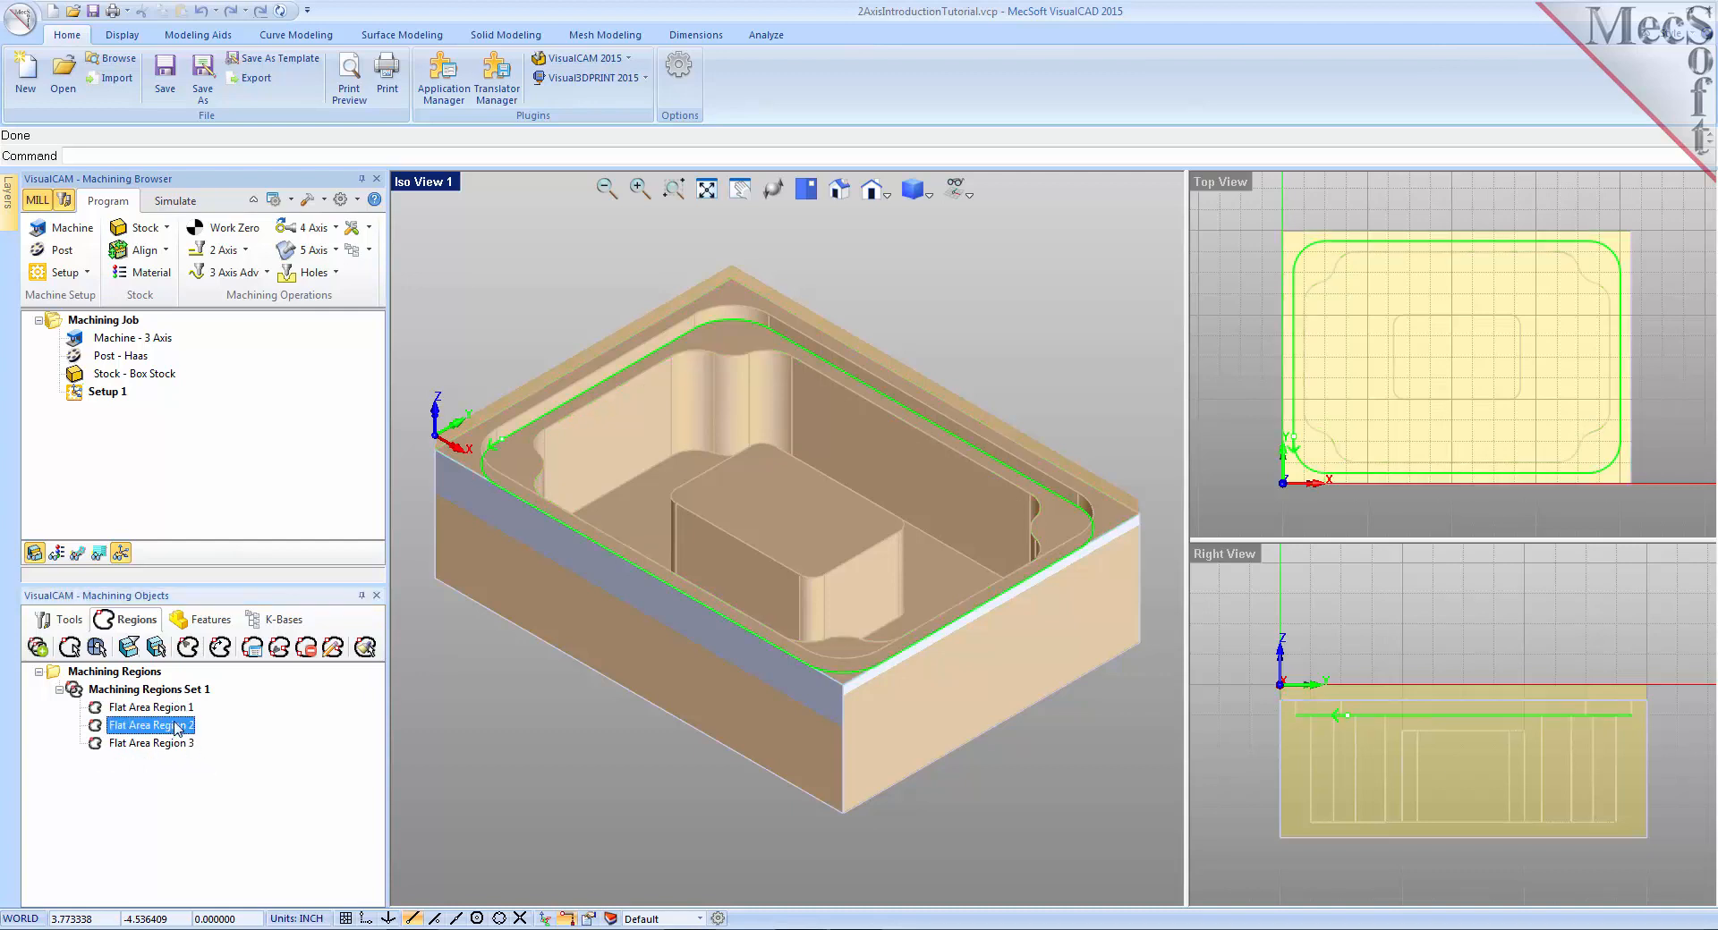
pyautogui.click(175, 743)
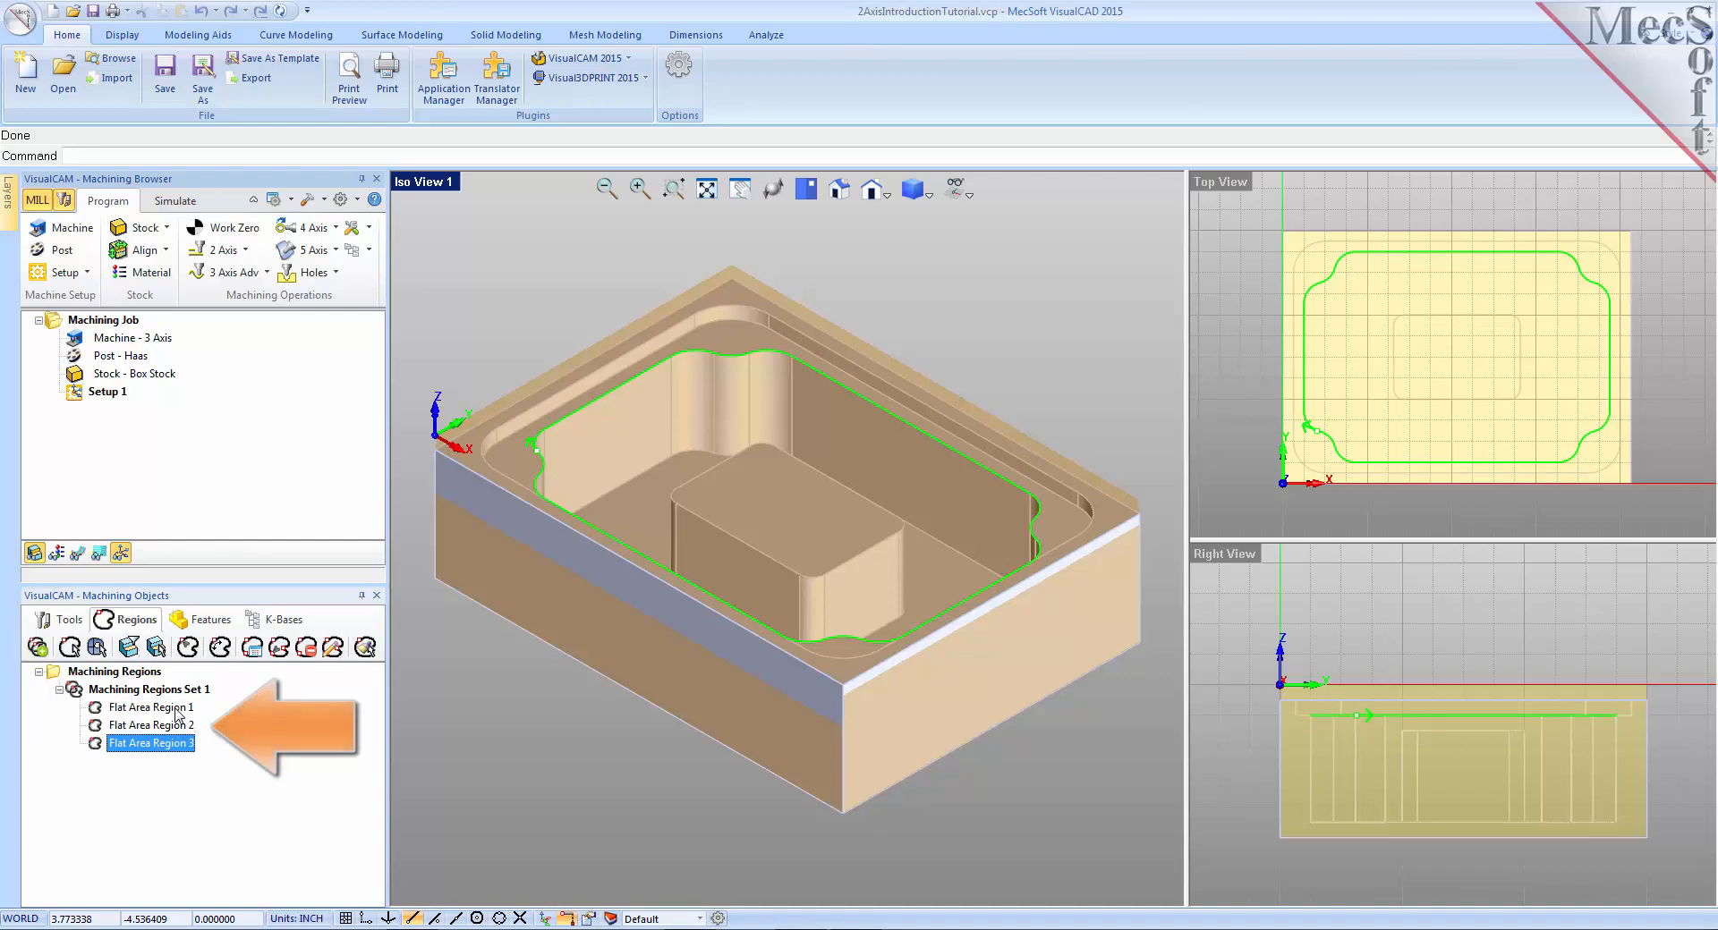
pyautogui.click(177, 709)
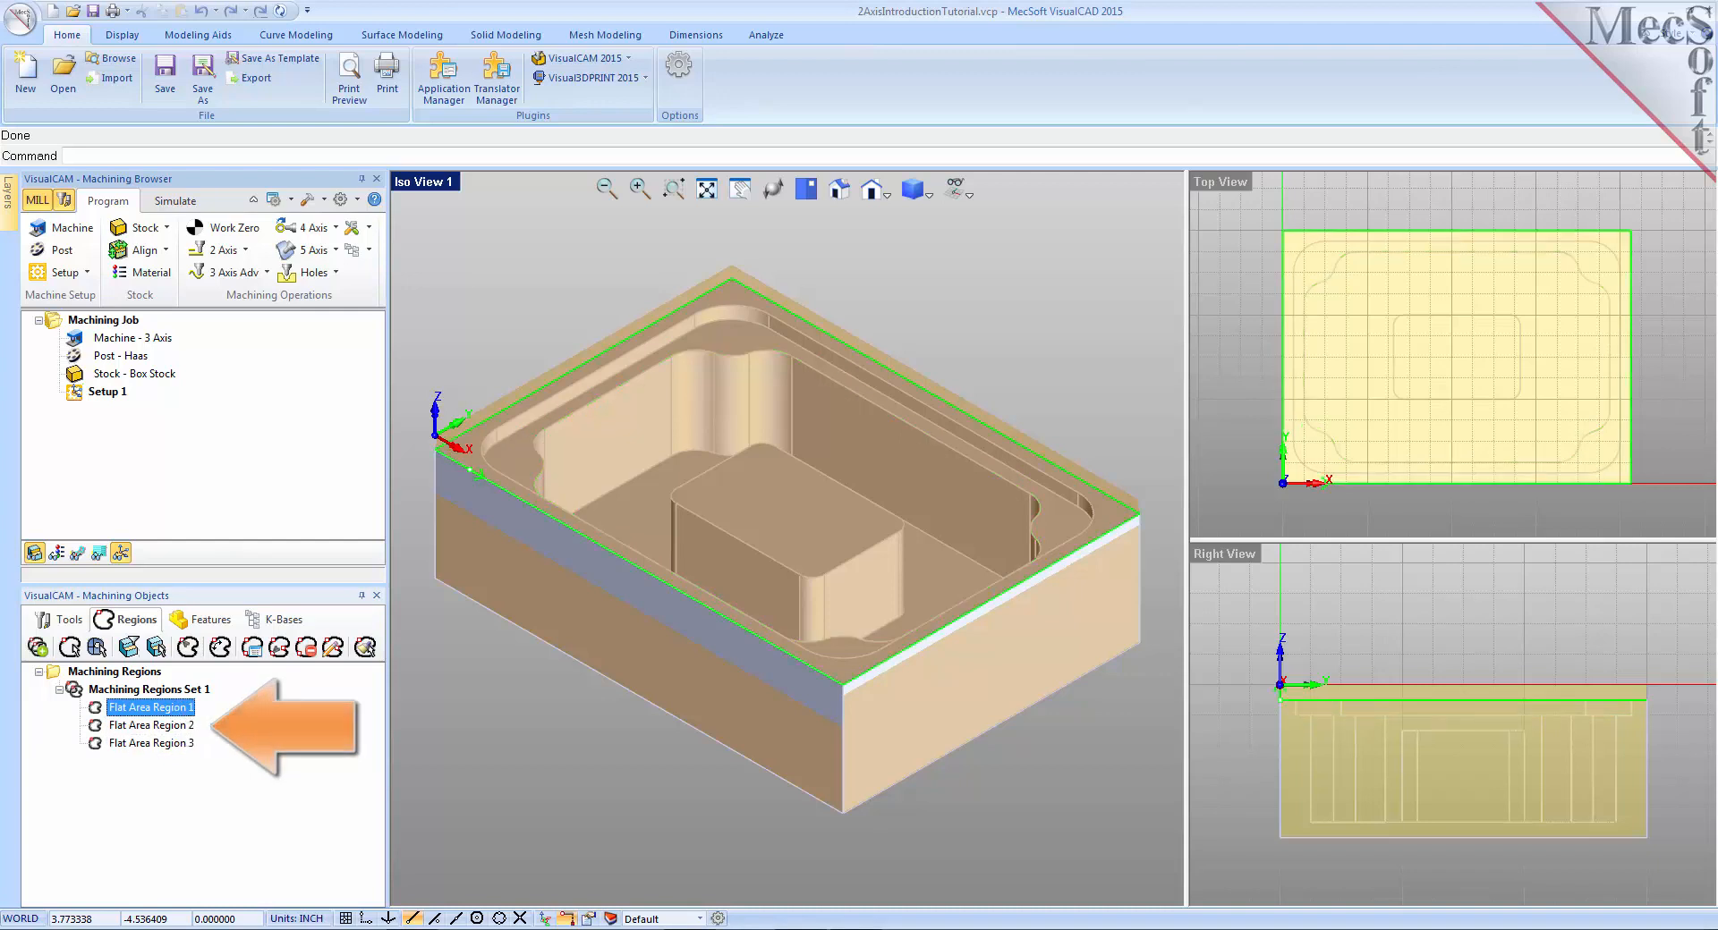
pyautogui.click(494, 694)
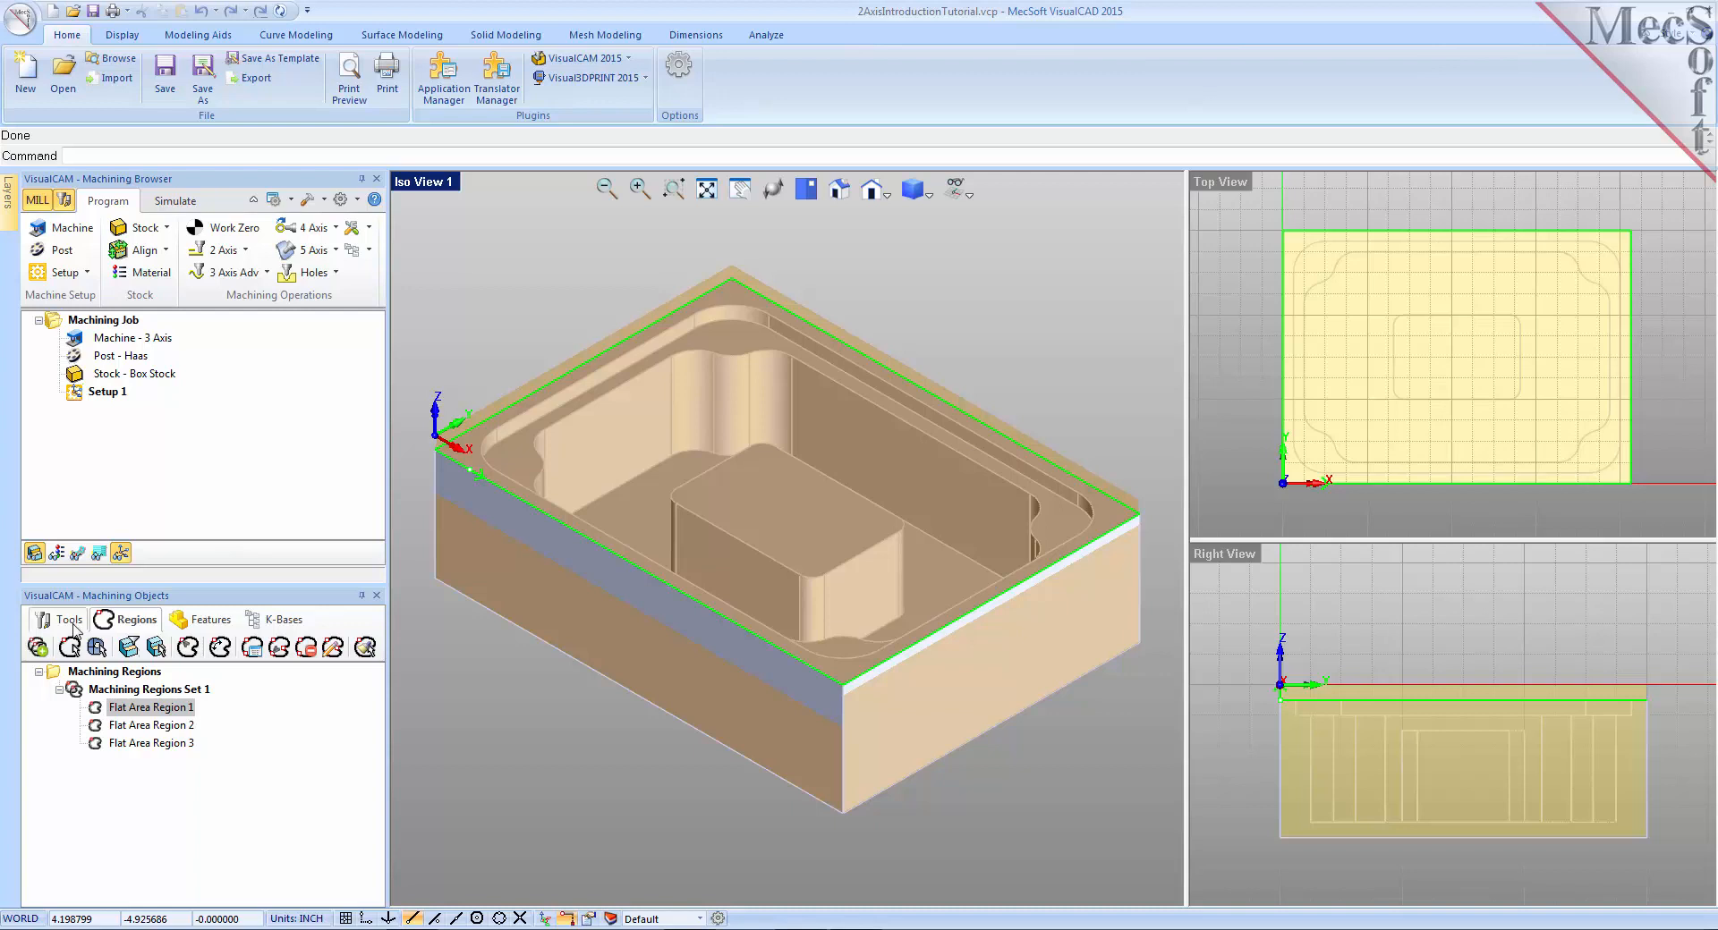
# - Start a 2 1/2 Axis Facing operation and review its drive and avoid region settings
pyautogui.click(72, 624)
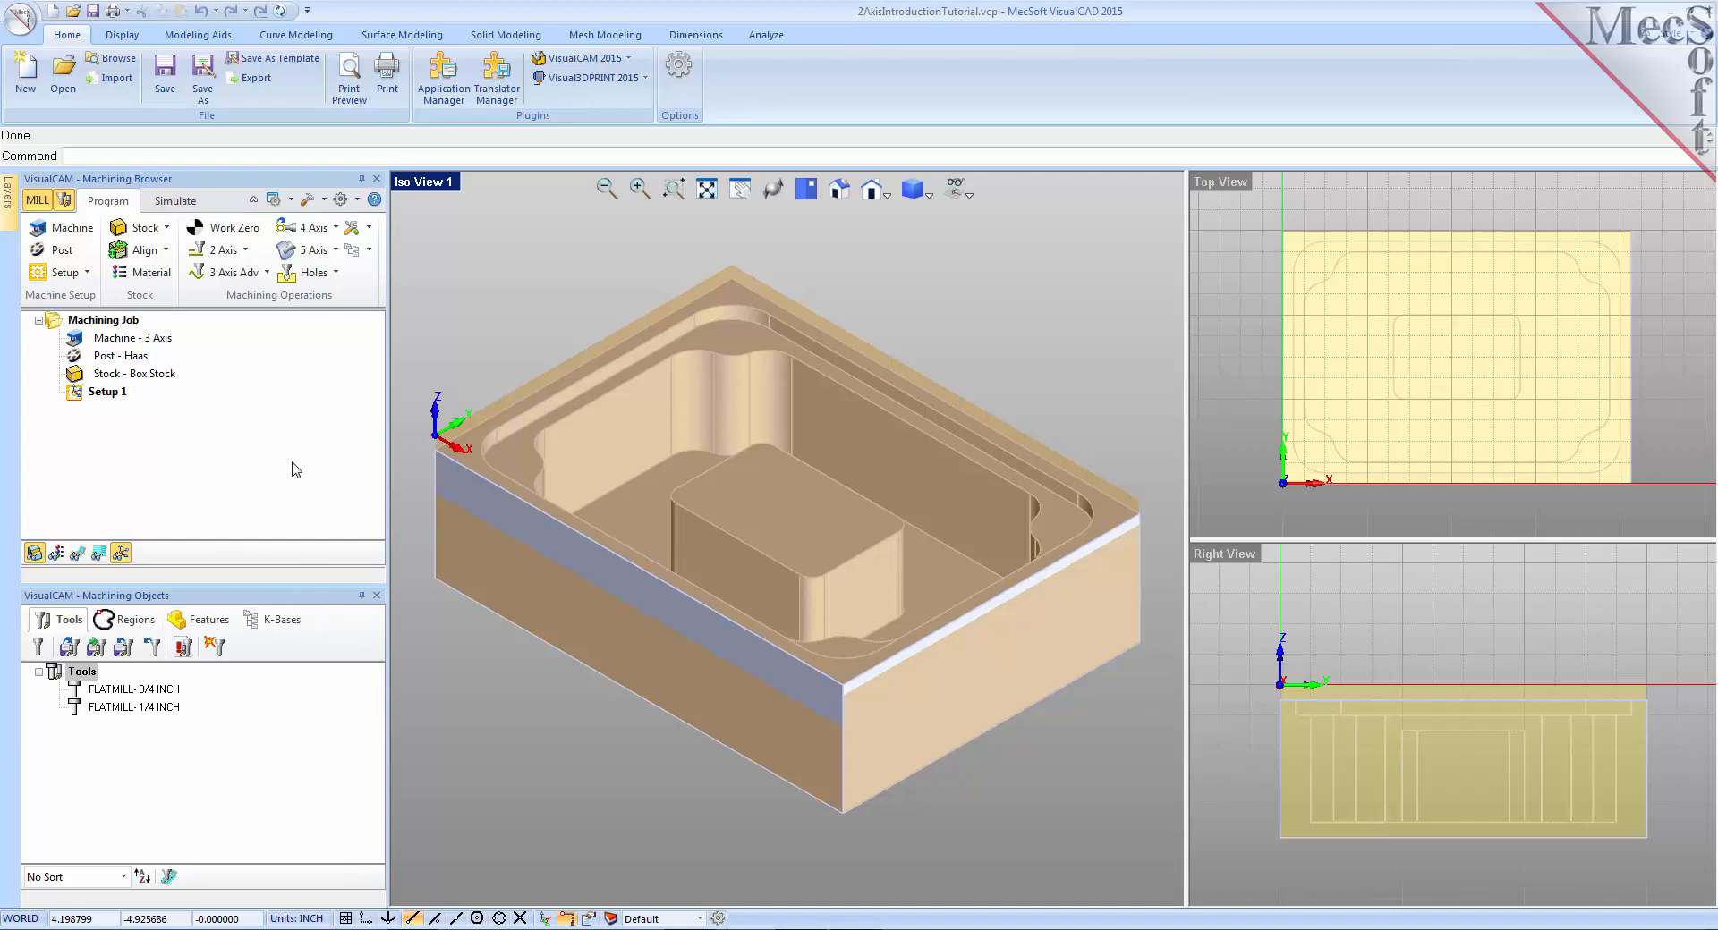
pyautogui.click(214, 252)
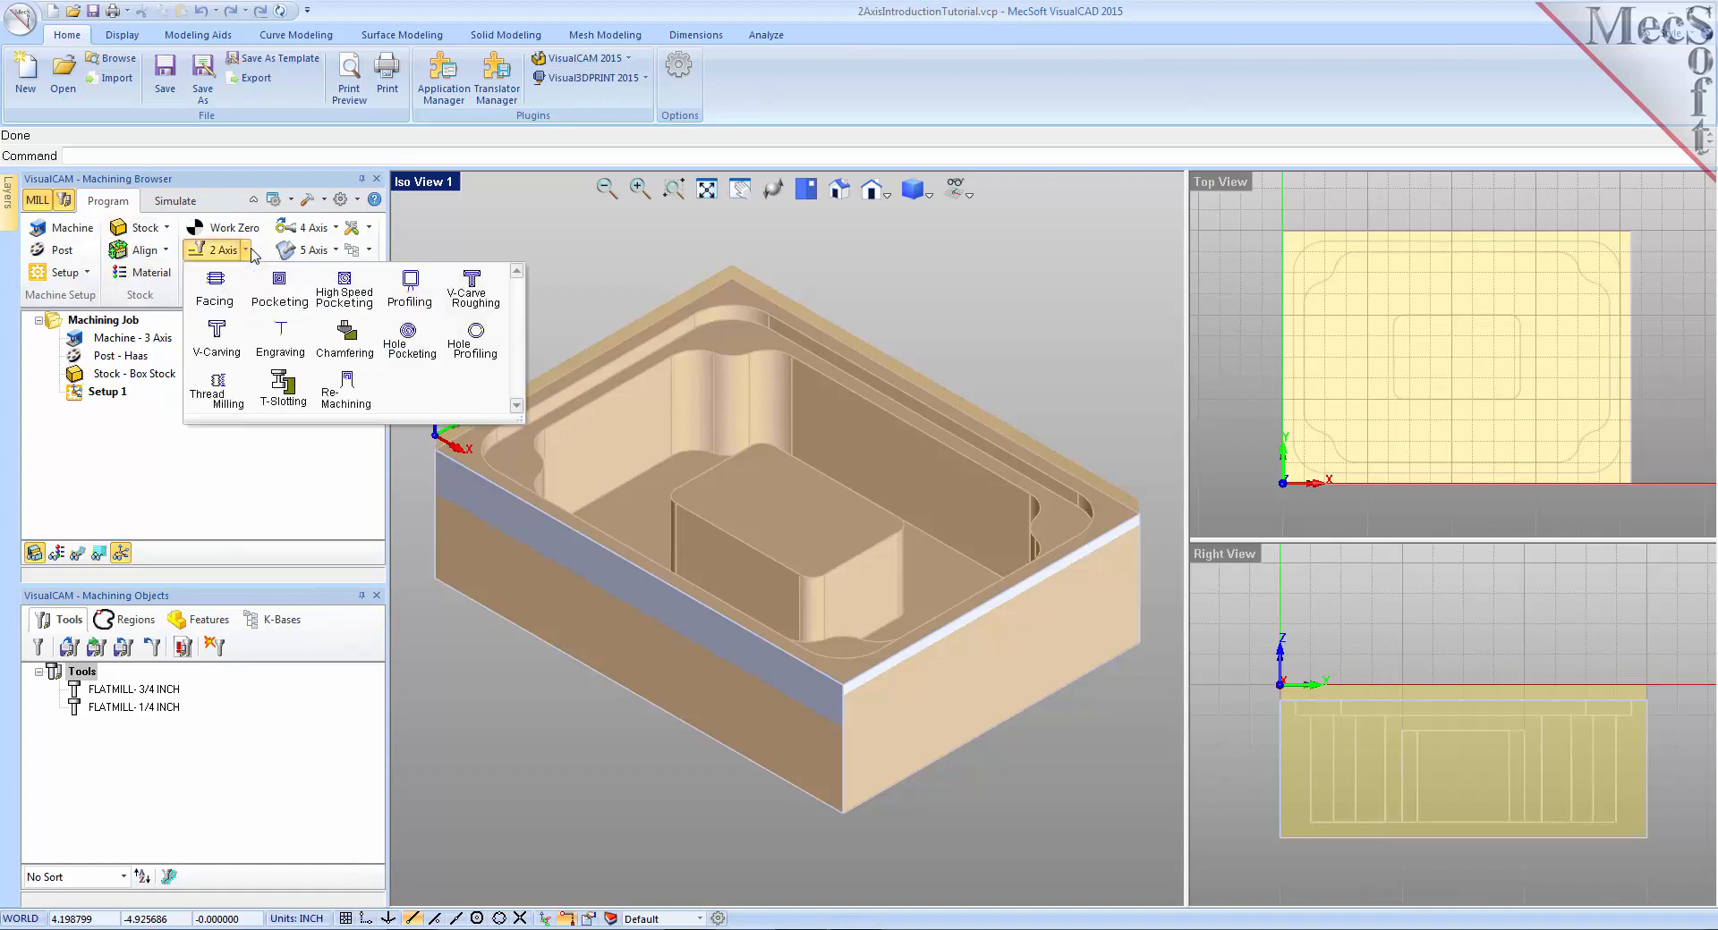
pyautogui.click(238, 307)
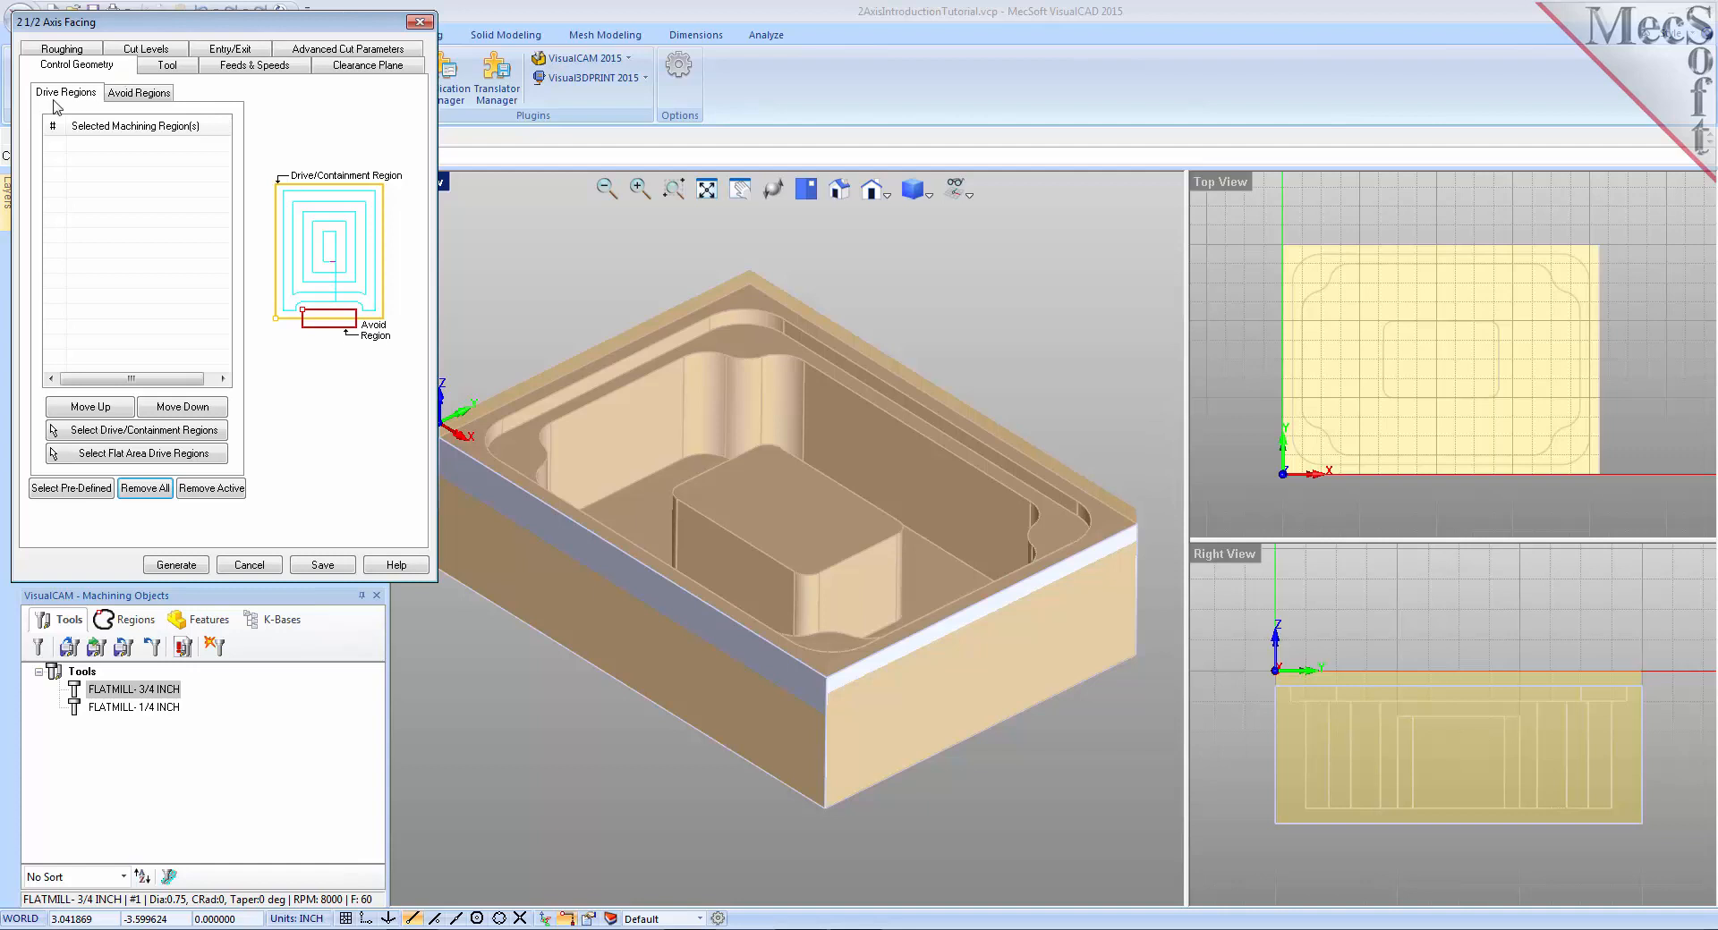
pyautogui.click(138, 95)
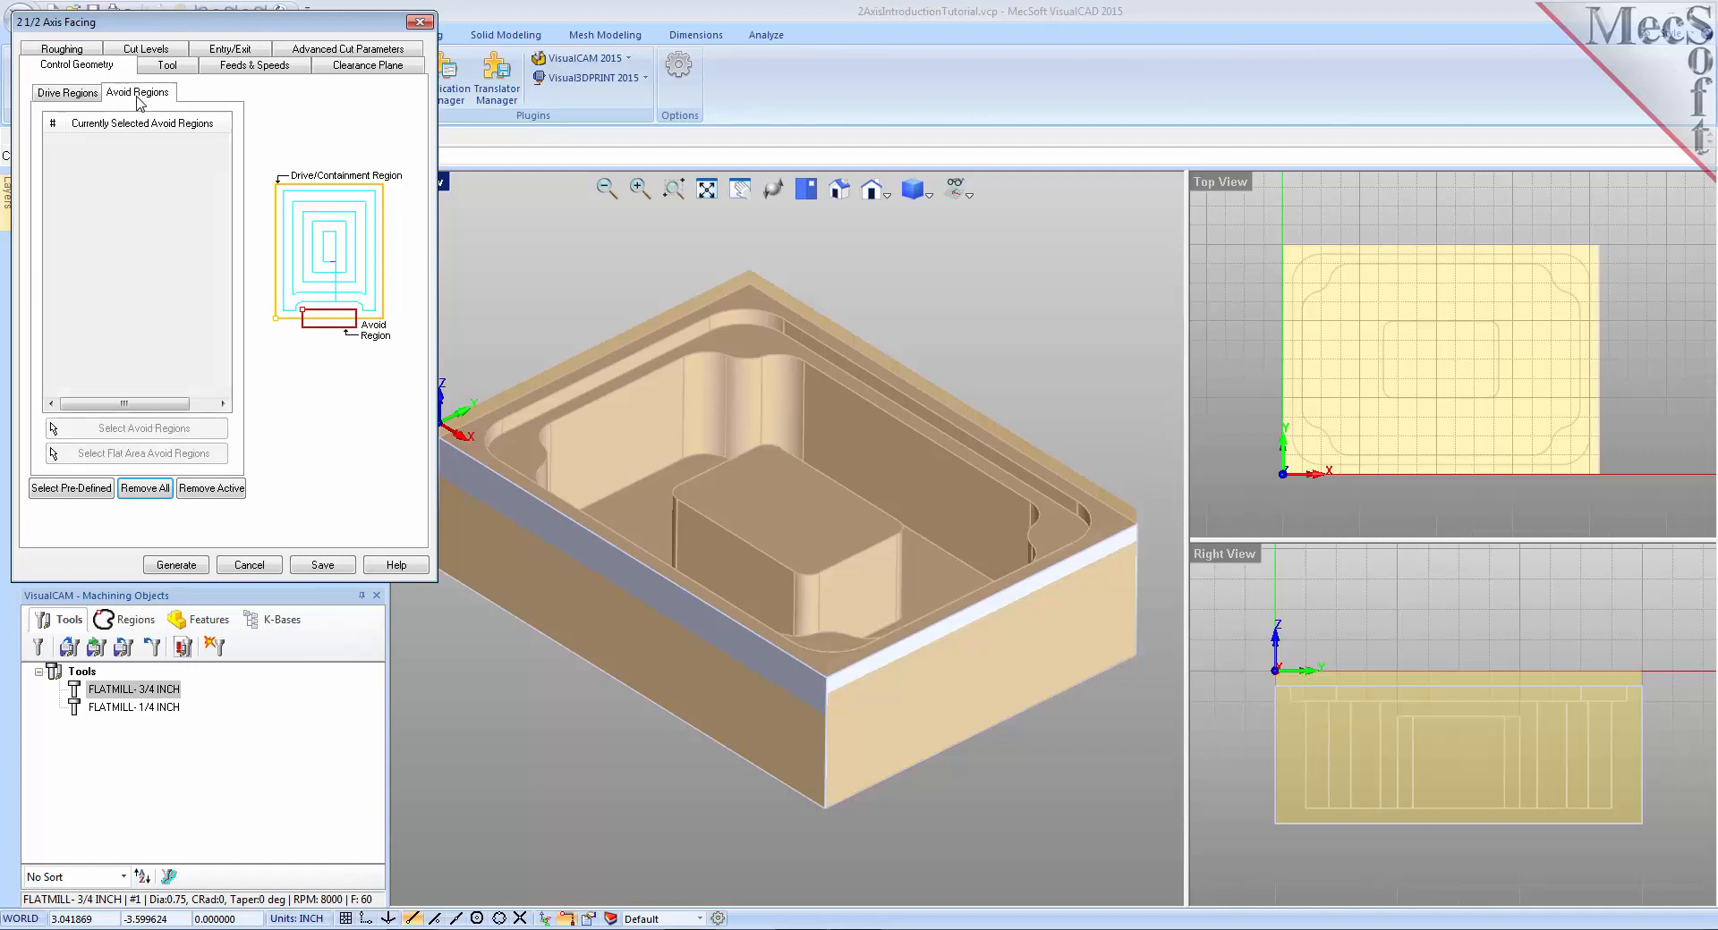
pyautogui.click(65, 95)
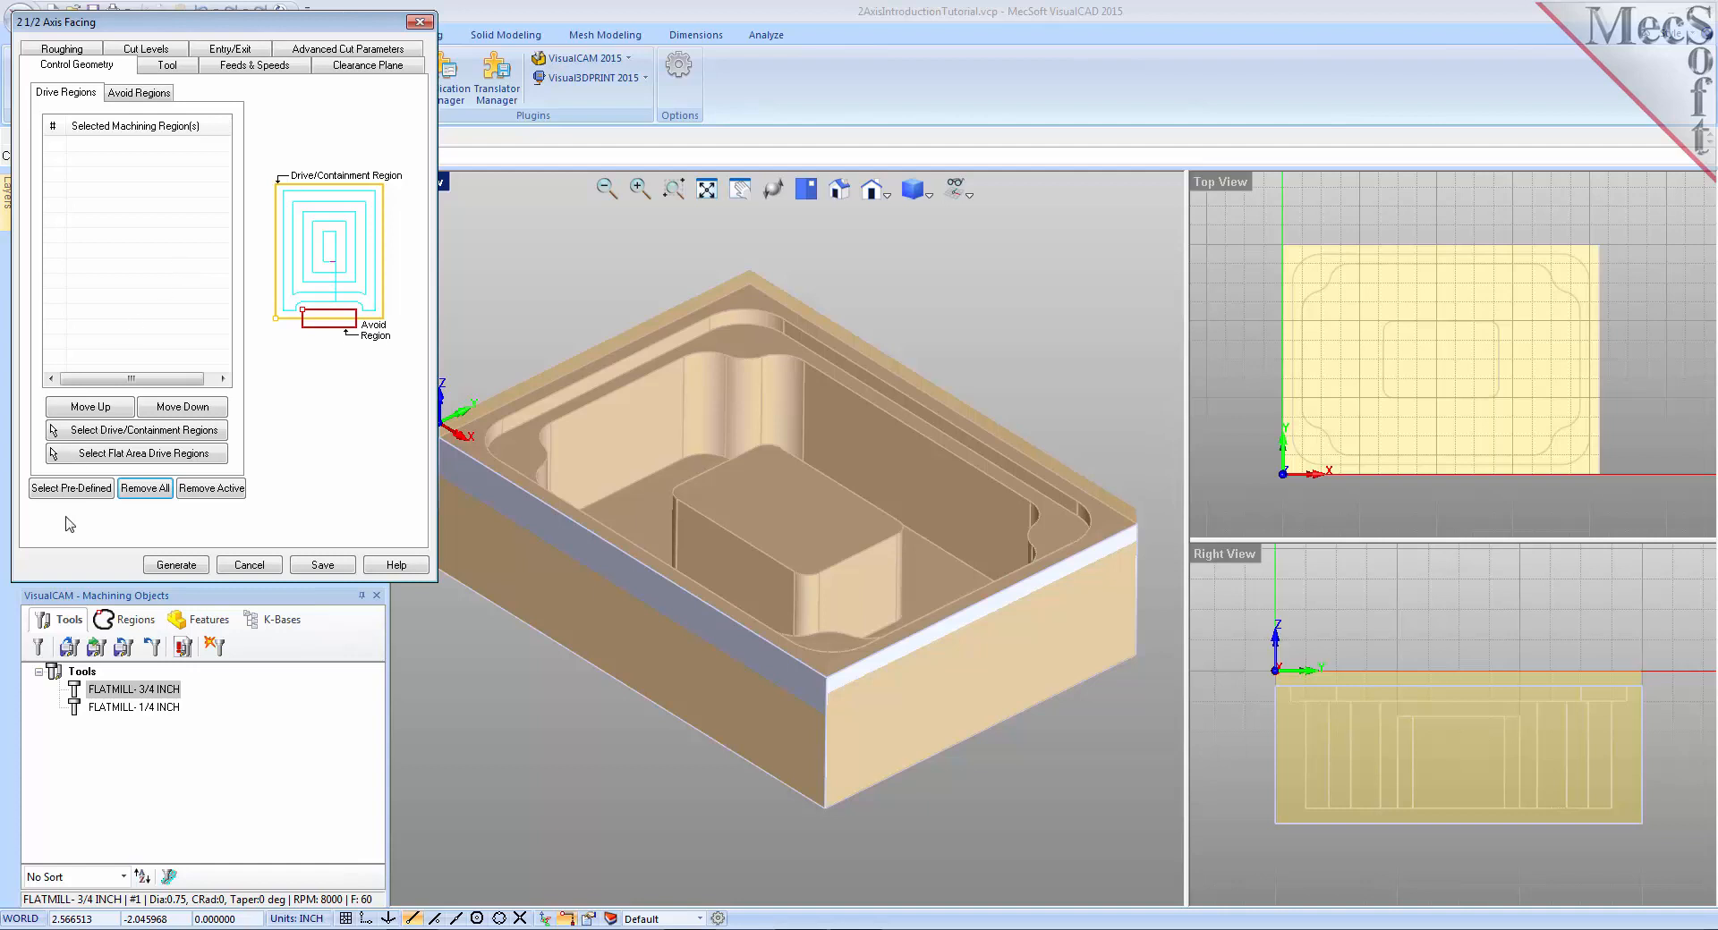
# - Assign the predefined Flat Area Region 1 as the drive region of the facing operation
pyautogui.click(83, 494)
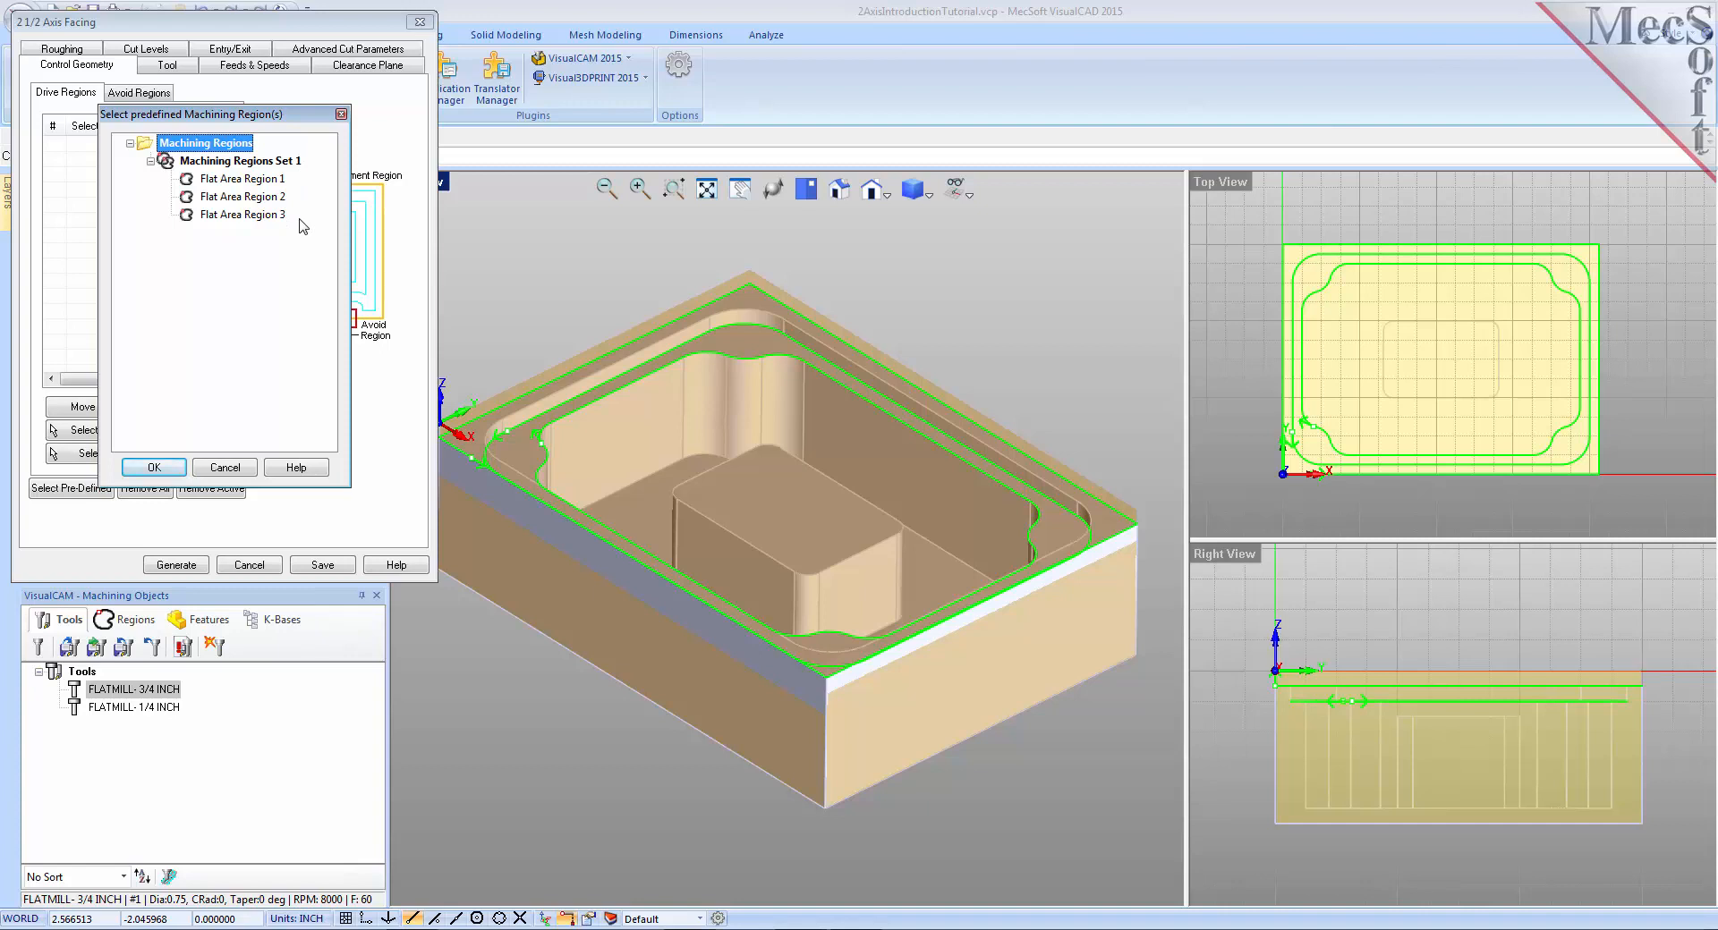
pyautogui.click(229, 181)
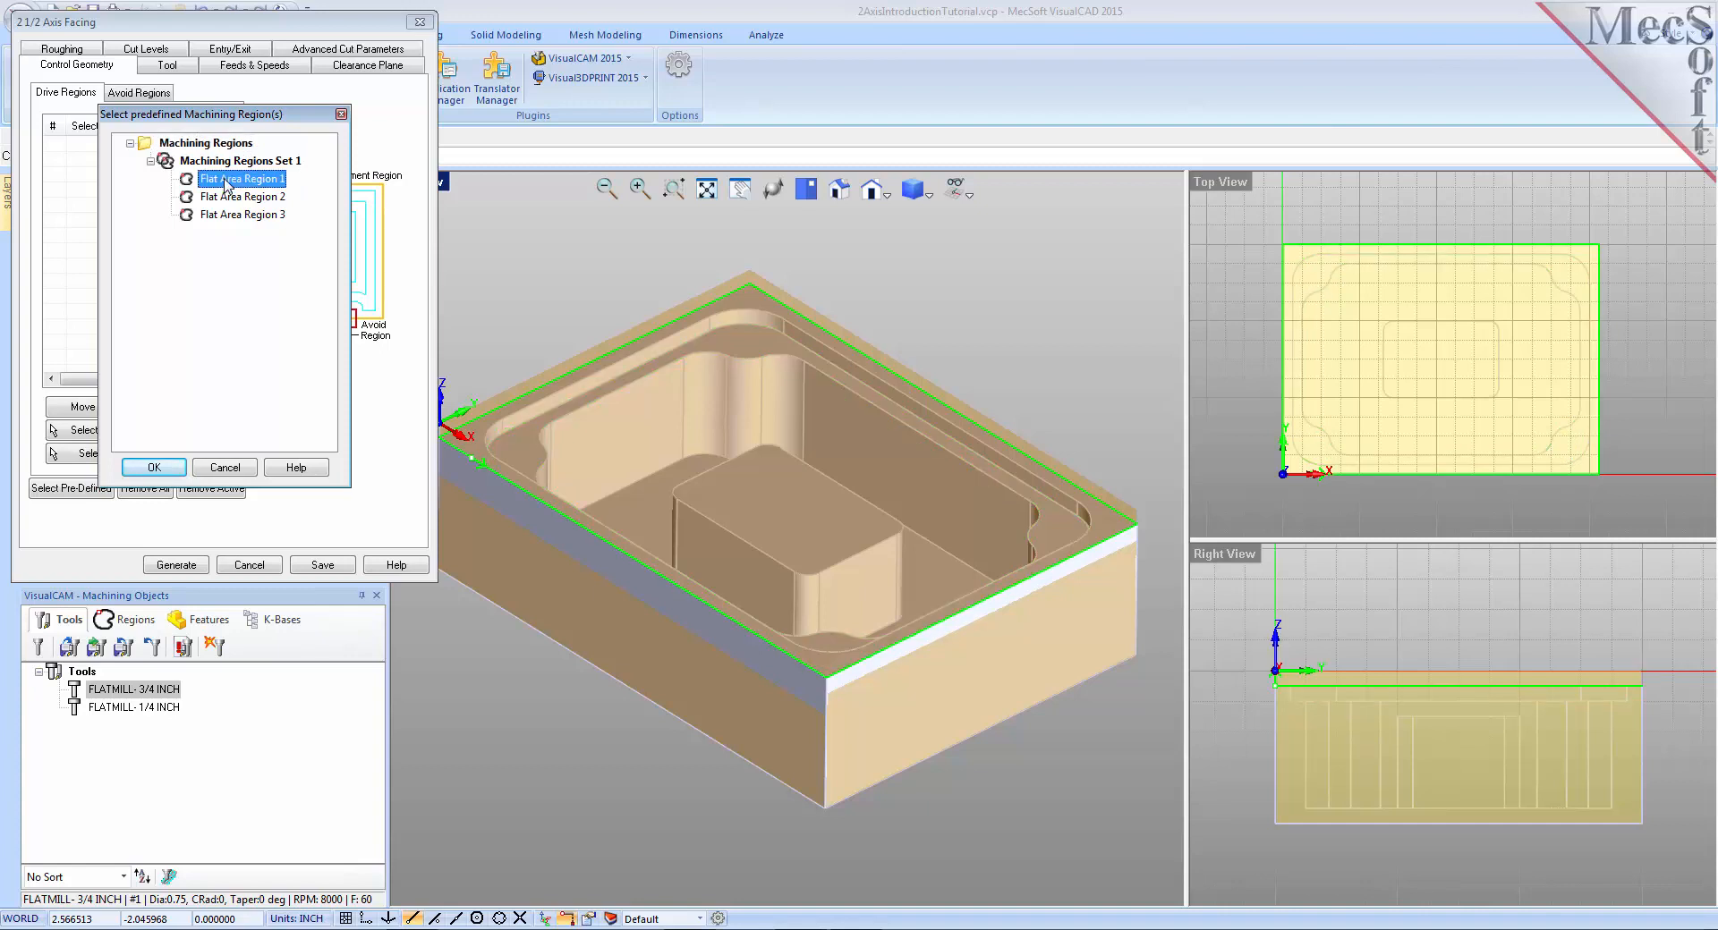
pyautogui.click(224, 198)
pyautogui.click(230, 218)
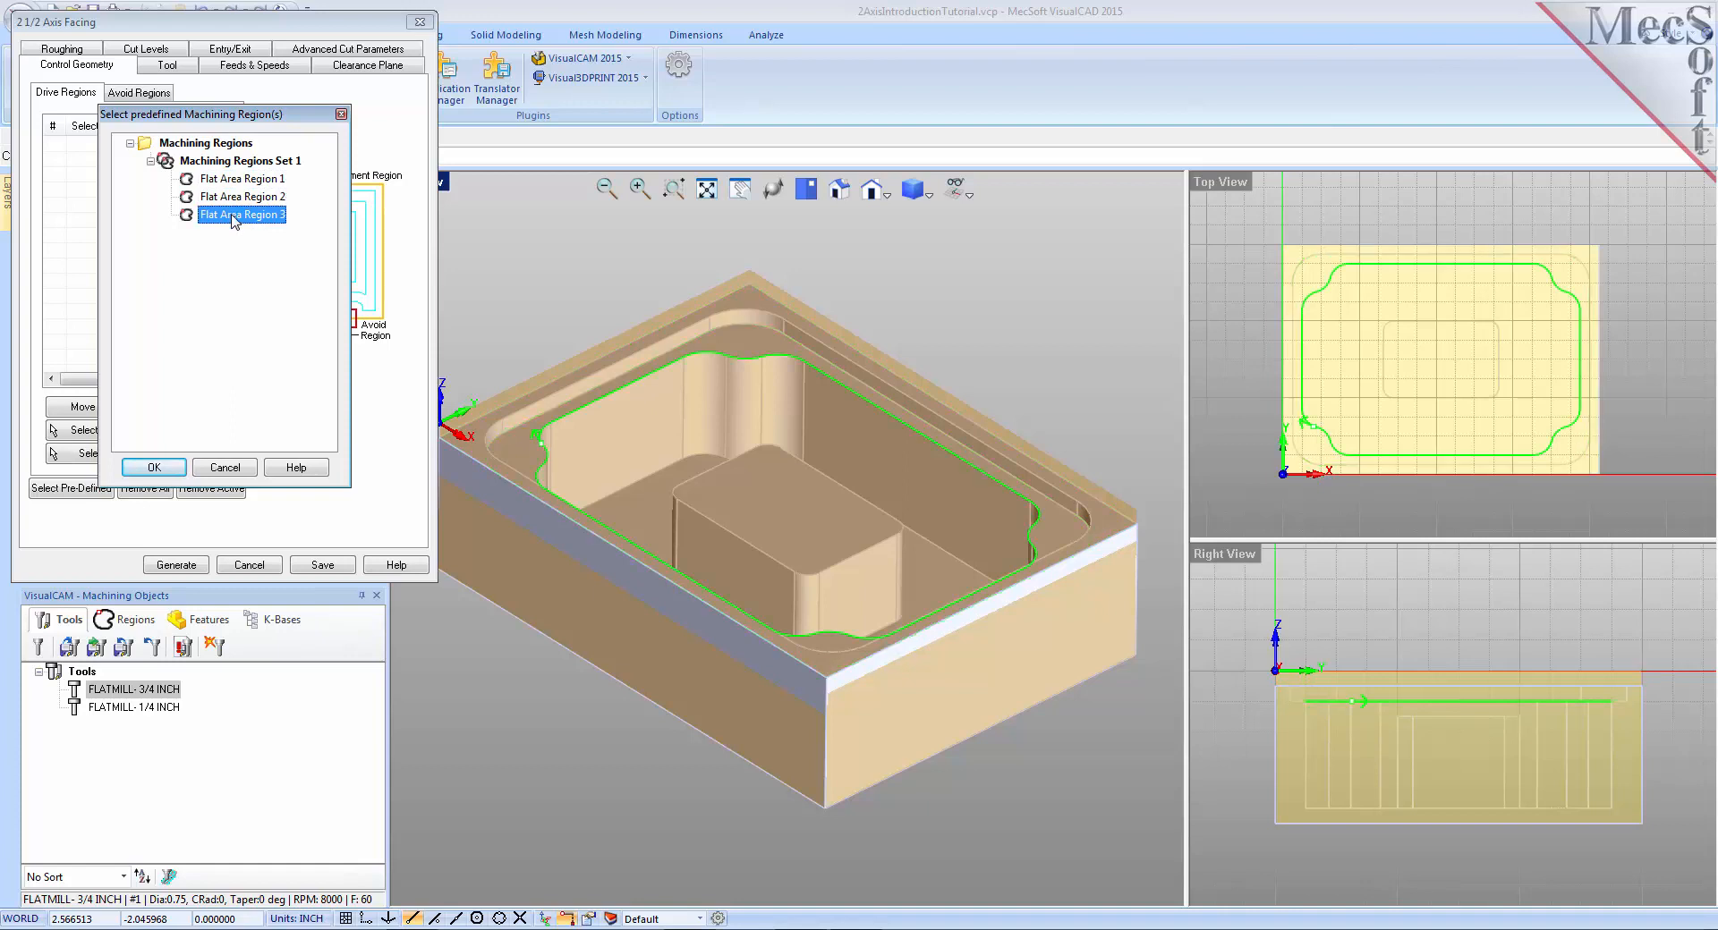
pyautogui.click(233, 181)
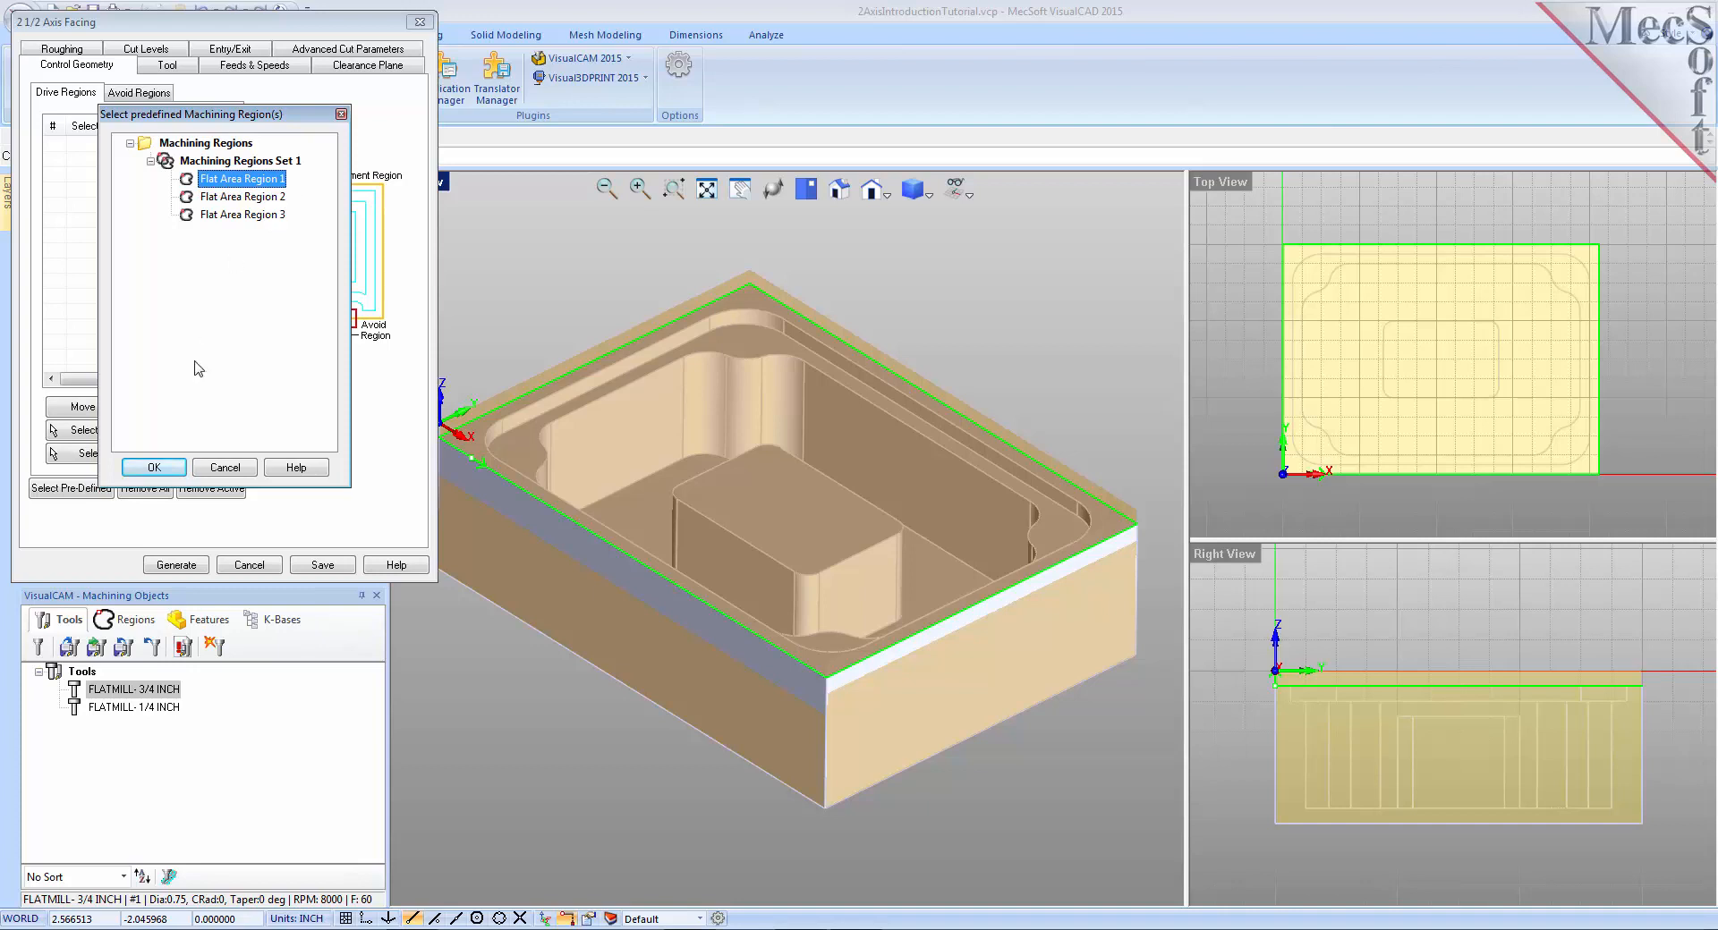
pyautogui.click(170, 468)
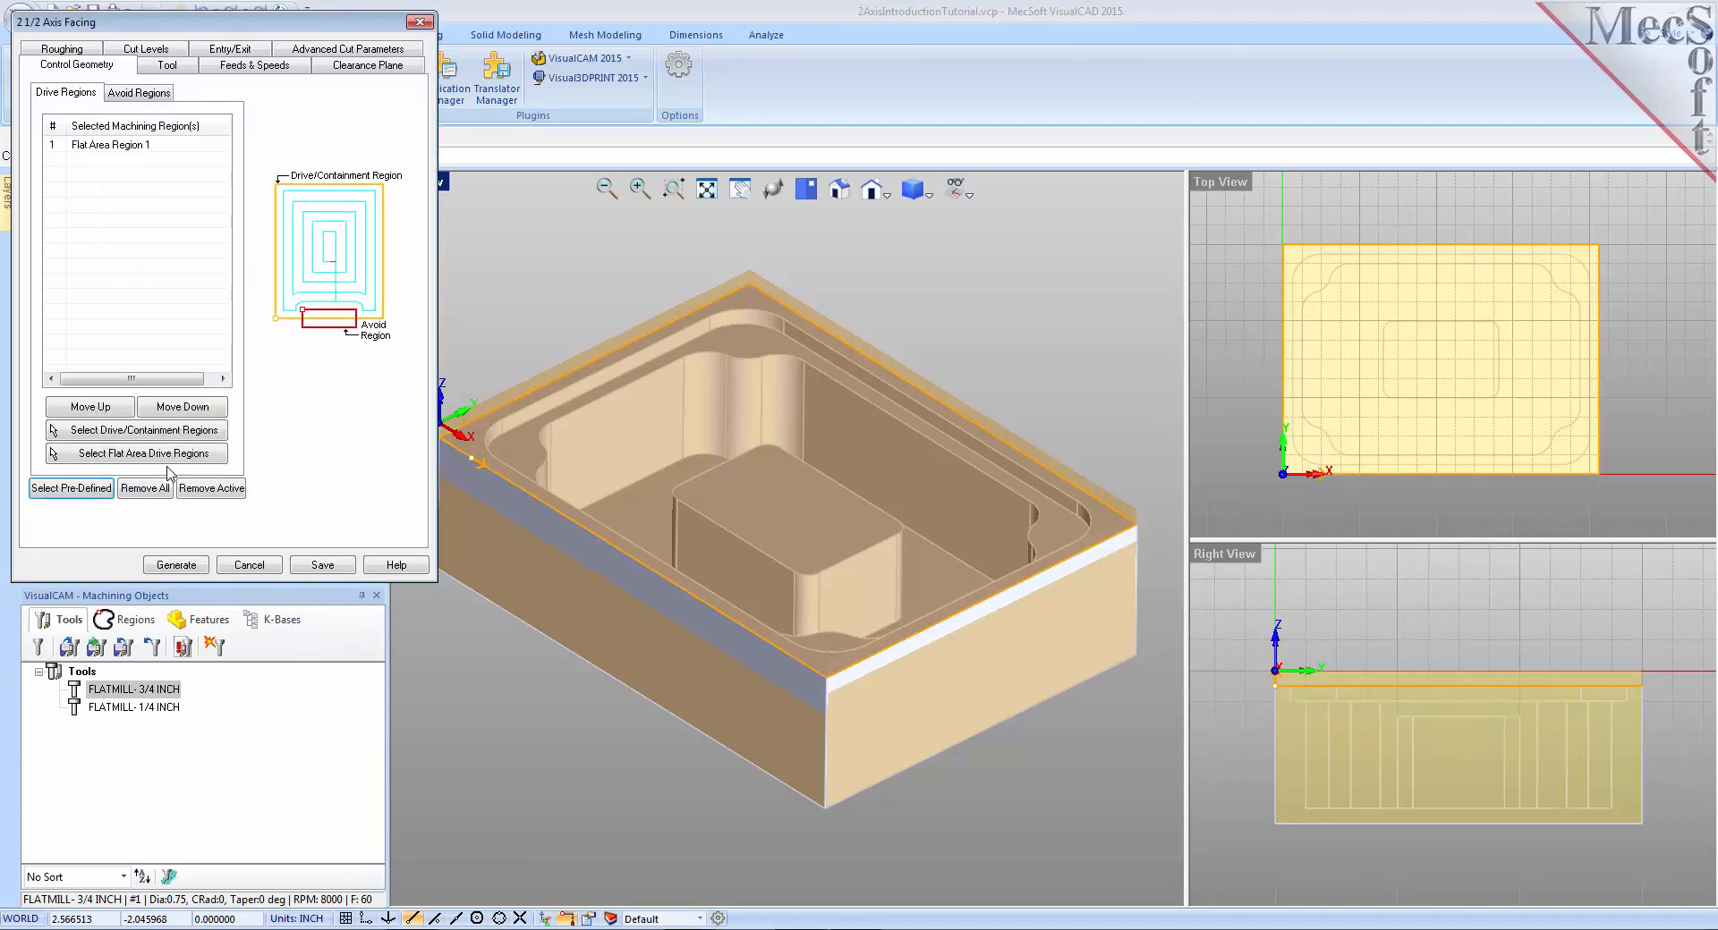
pyautogui.click(127, 145)
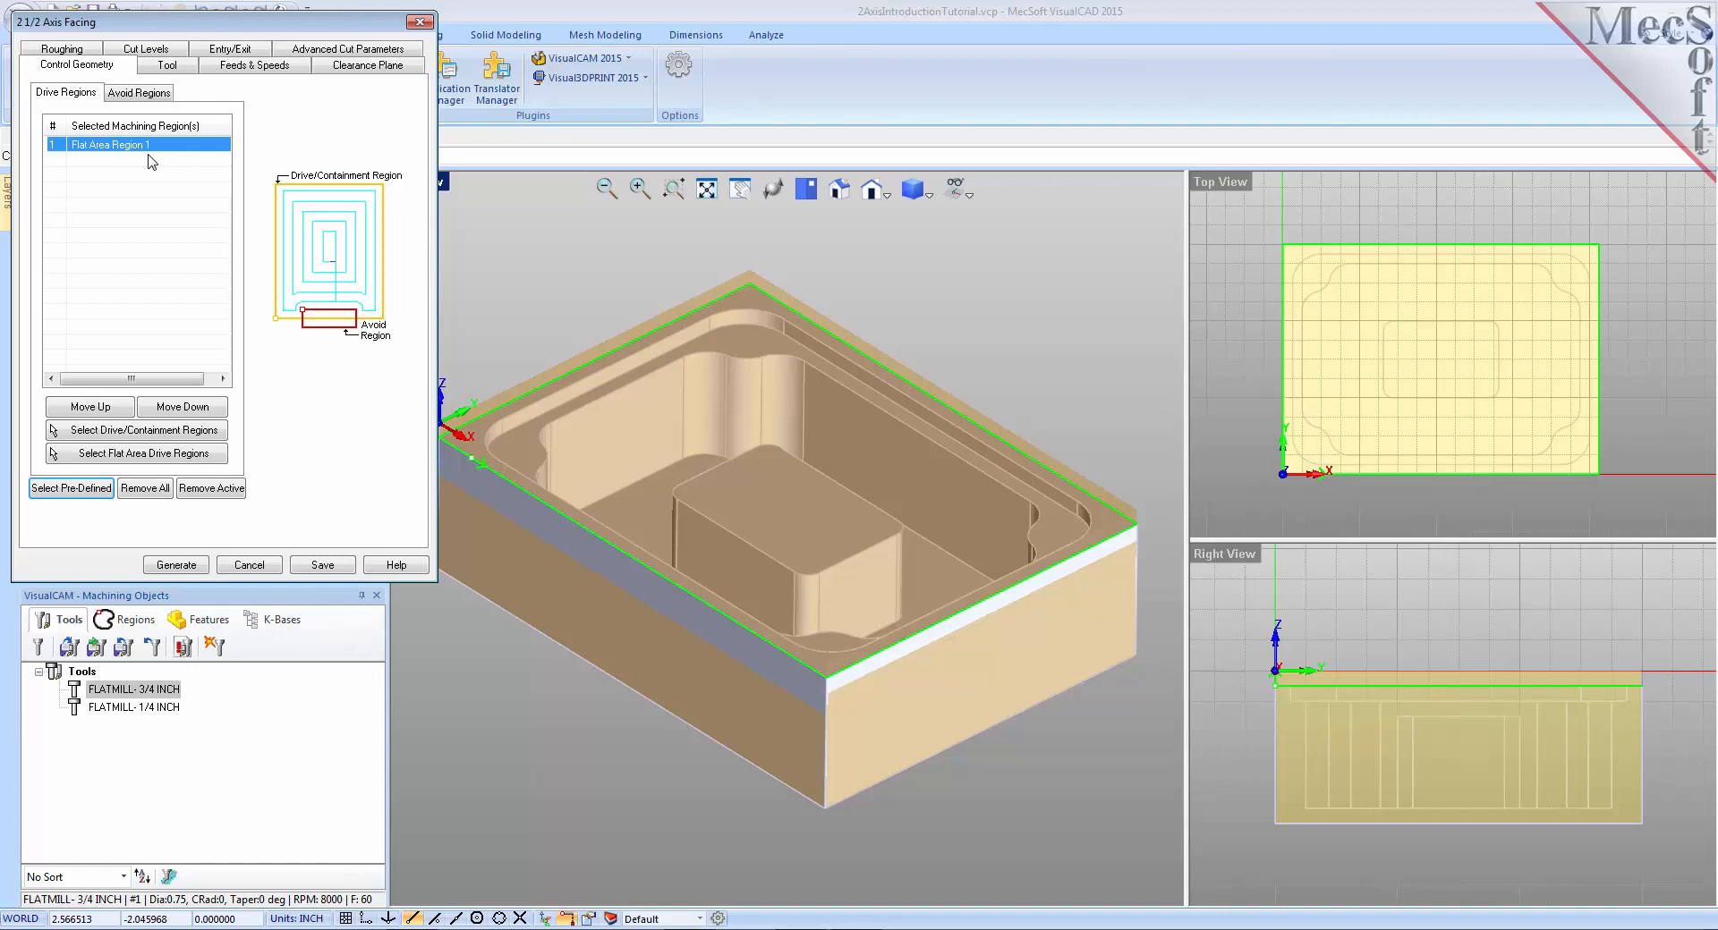
# - Select the FLATMILL- 3/4 INCH tool for facing and review the feeds, speeds and clearance plane settings
pyautogui.click(172, 68)
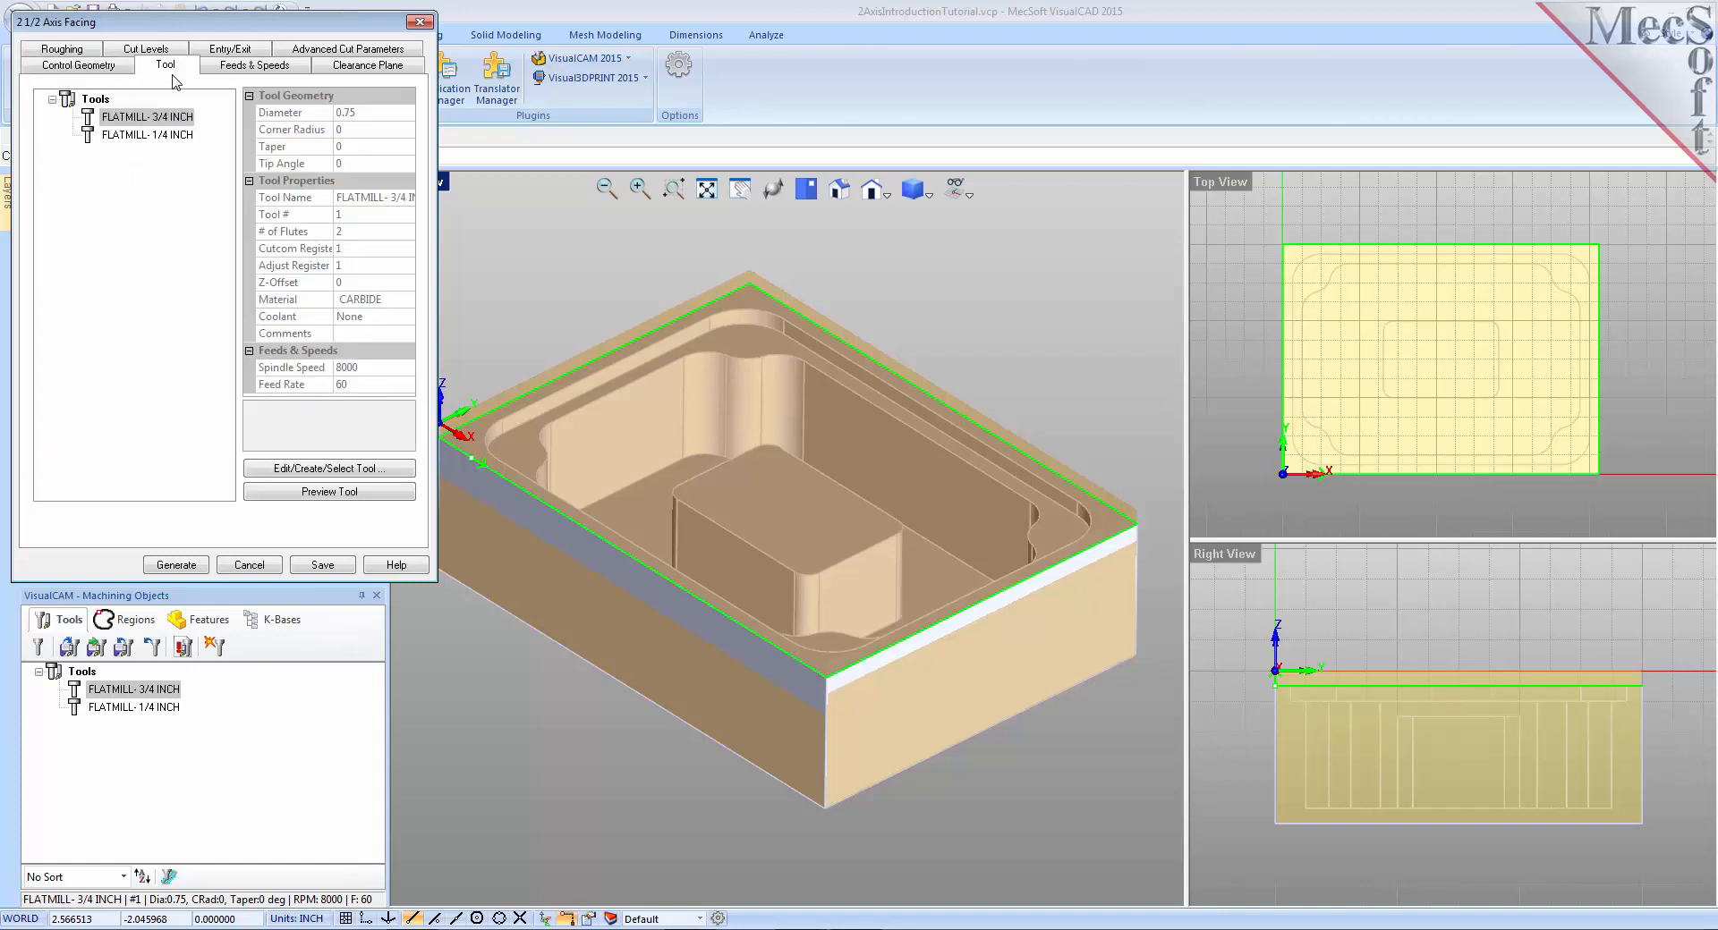
pyautogui.click(136, 118)
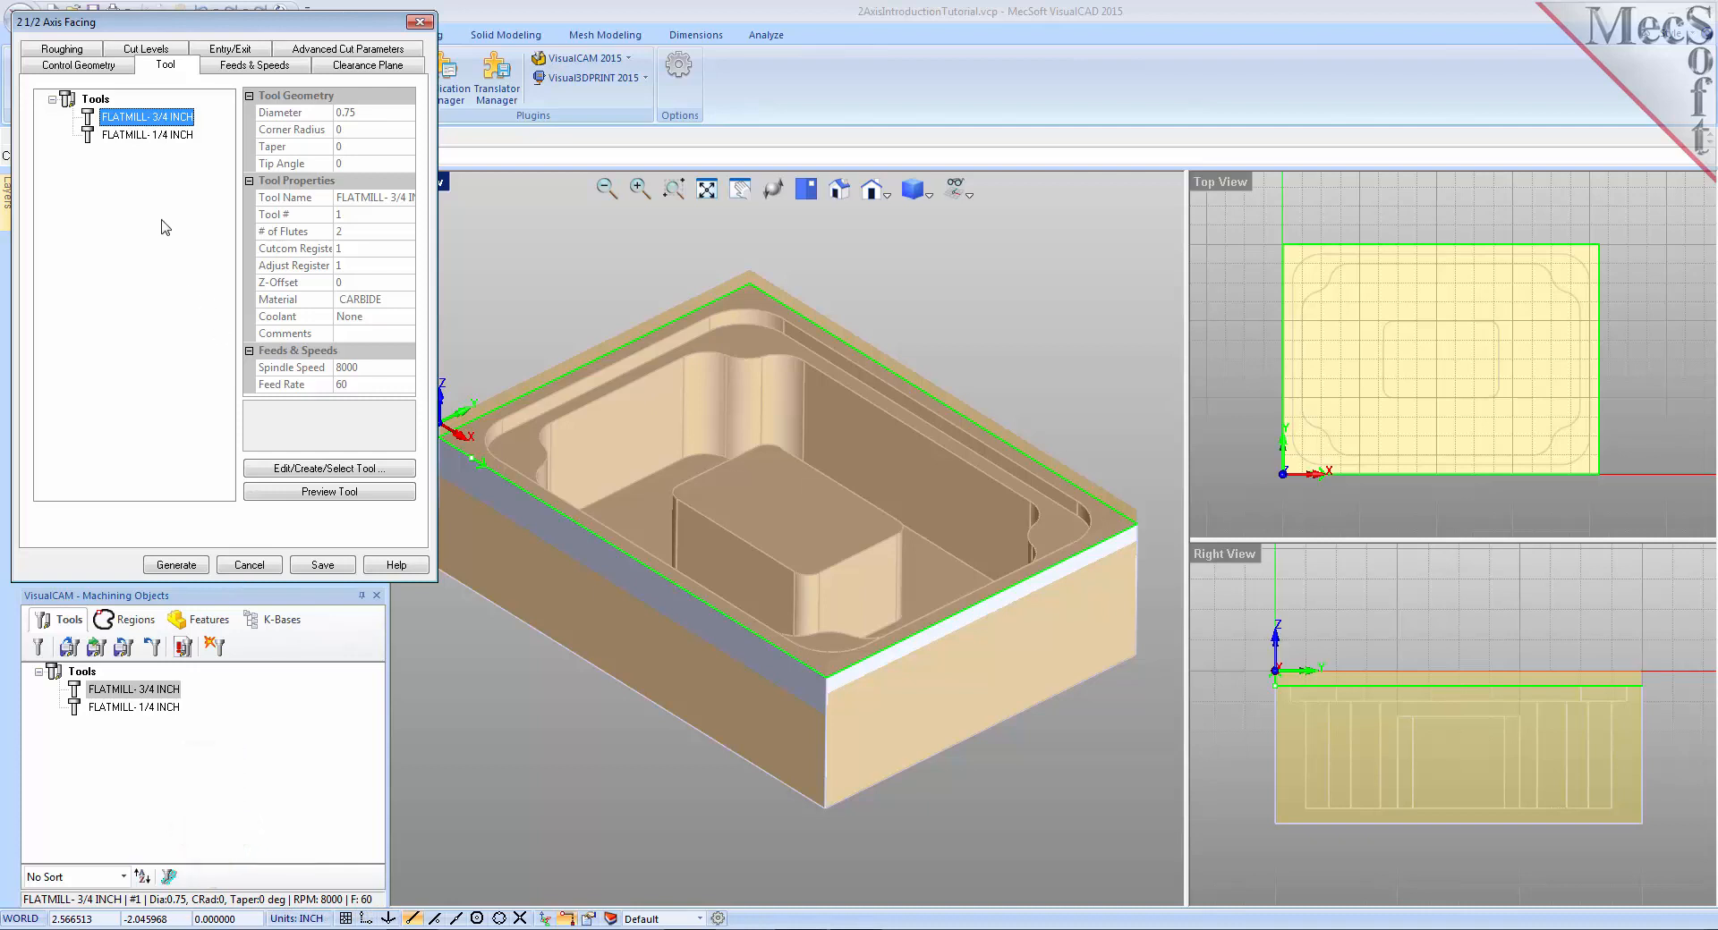
pyautogui.click(252, 67)
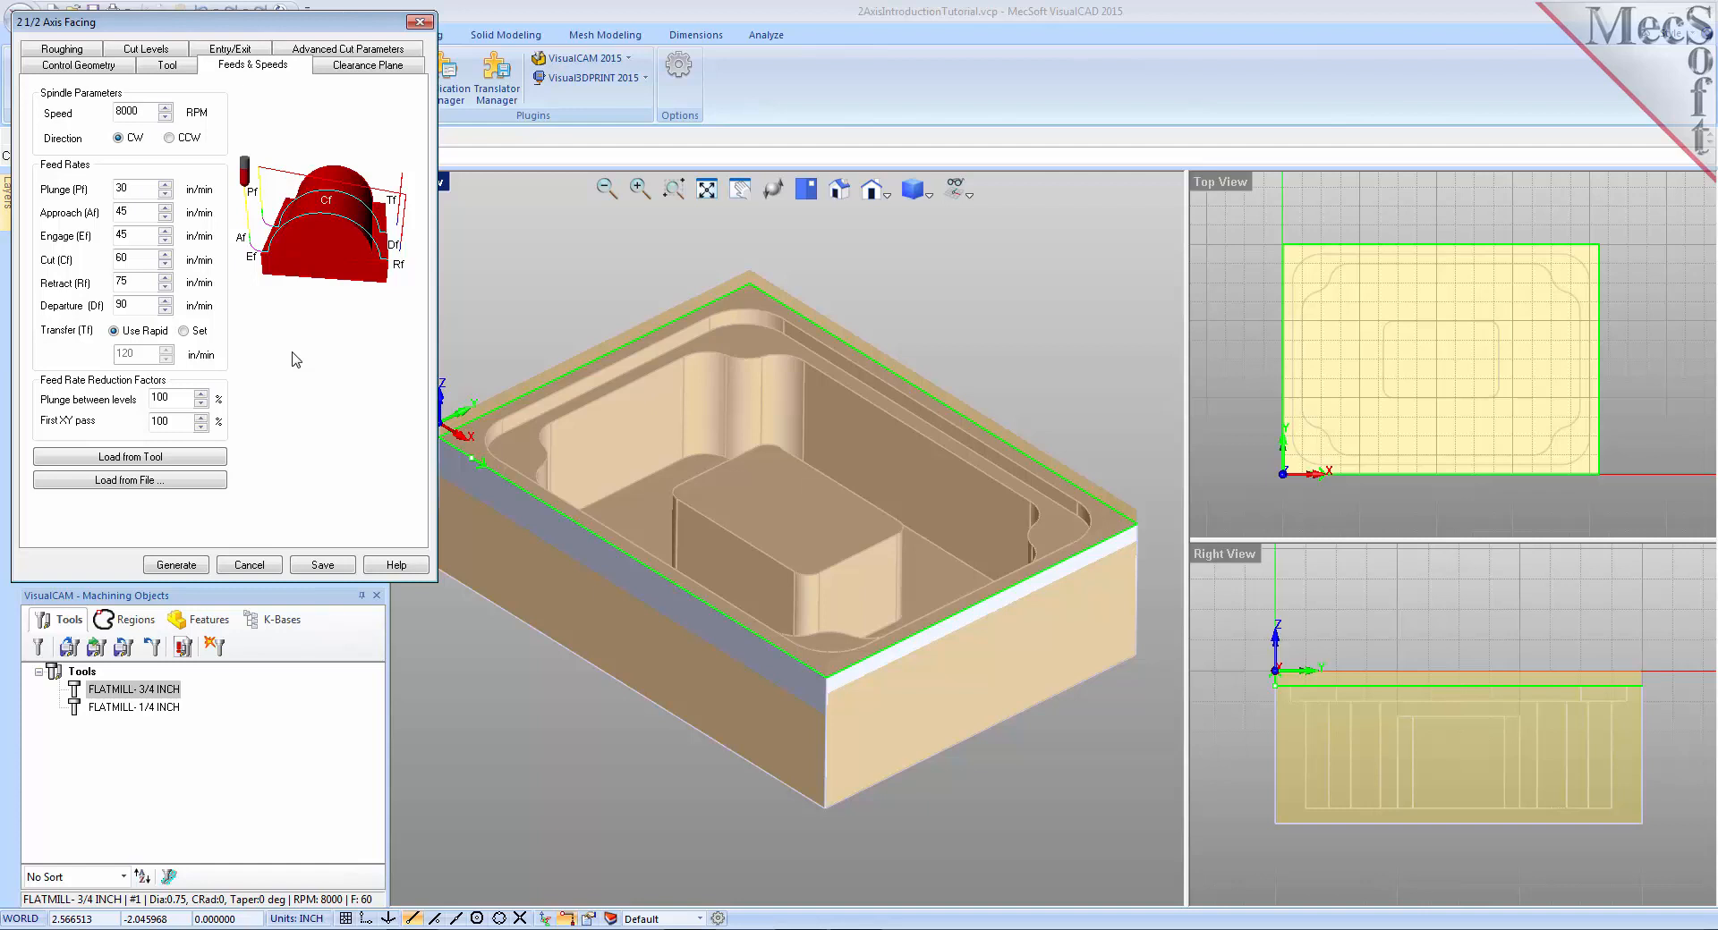
pyautogui.click(357, 72)
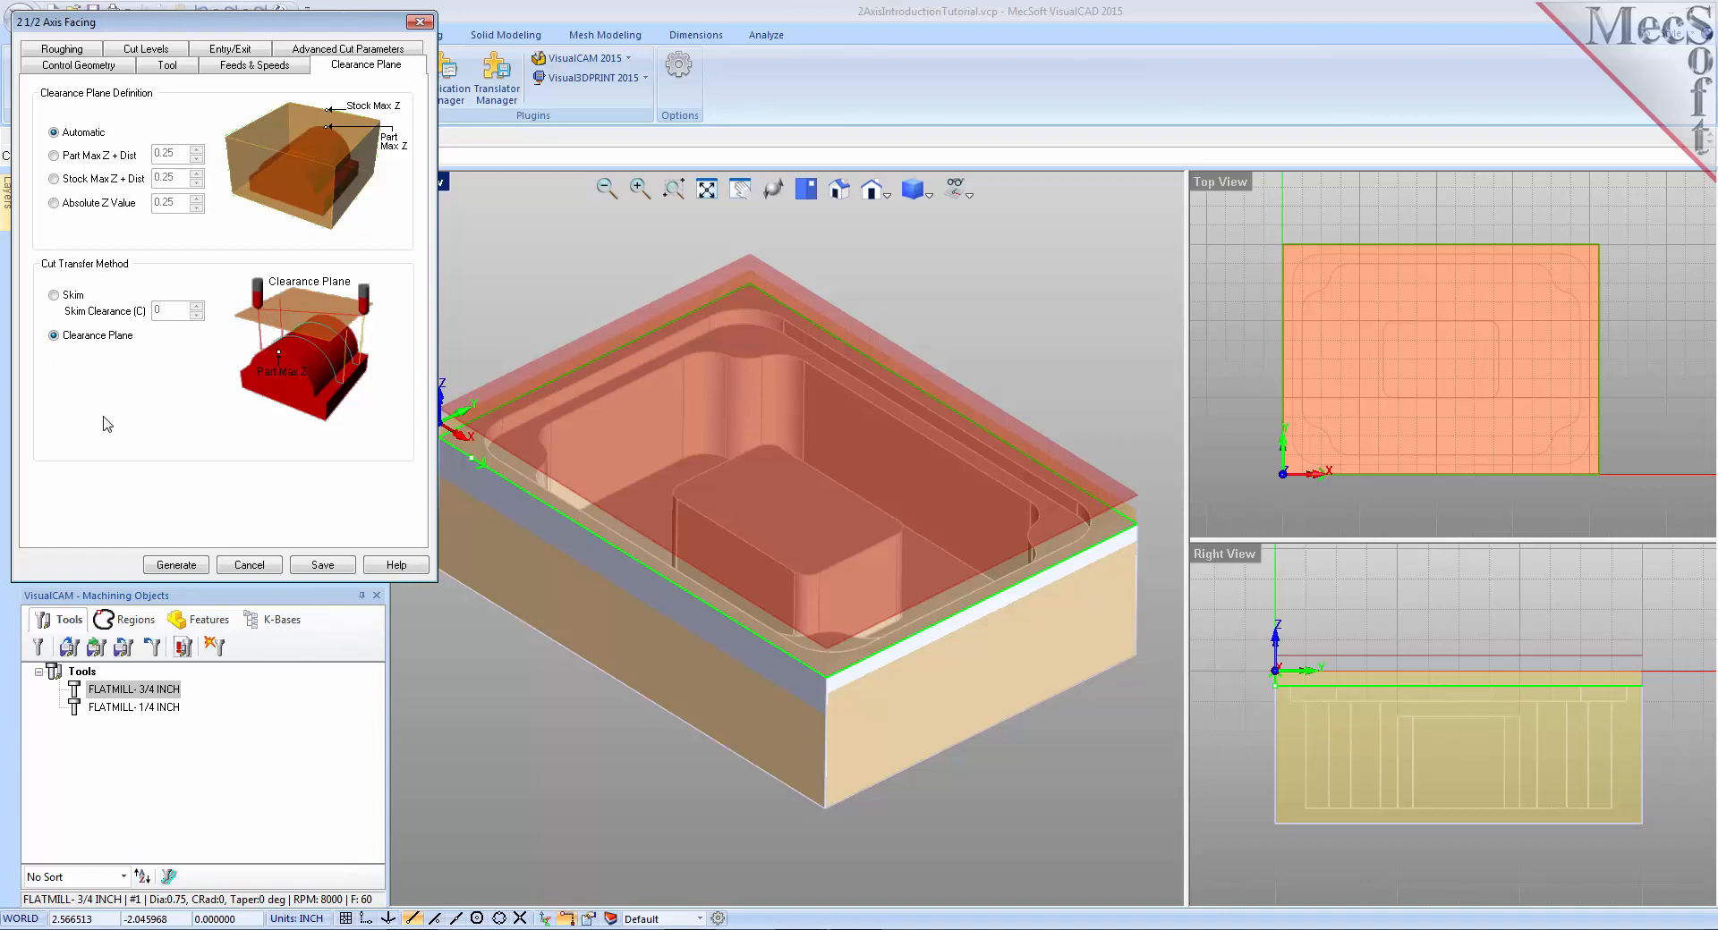
pyautogui.click(535, 671)
pyautogui.moveTo(605, 682)
pyautogui.mouseDown(button='middle')
pyautogui.moveTo(606, 656)
pyautogui.moveTo(625, 713)
pyautogui.moveTo(602, 678)
pyautogui.mouseUp(button='middle')
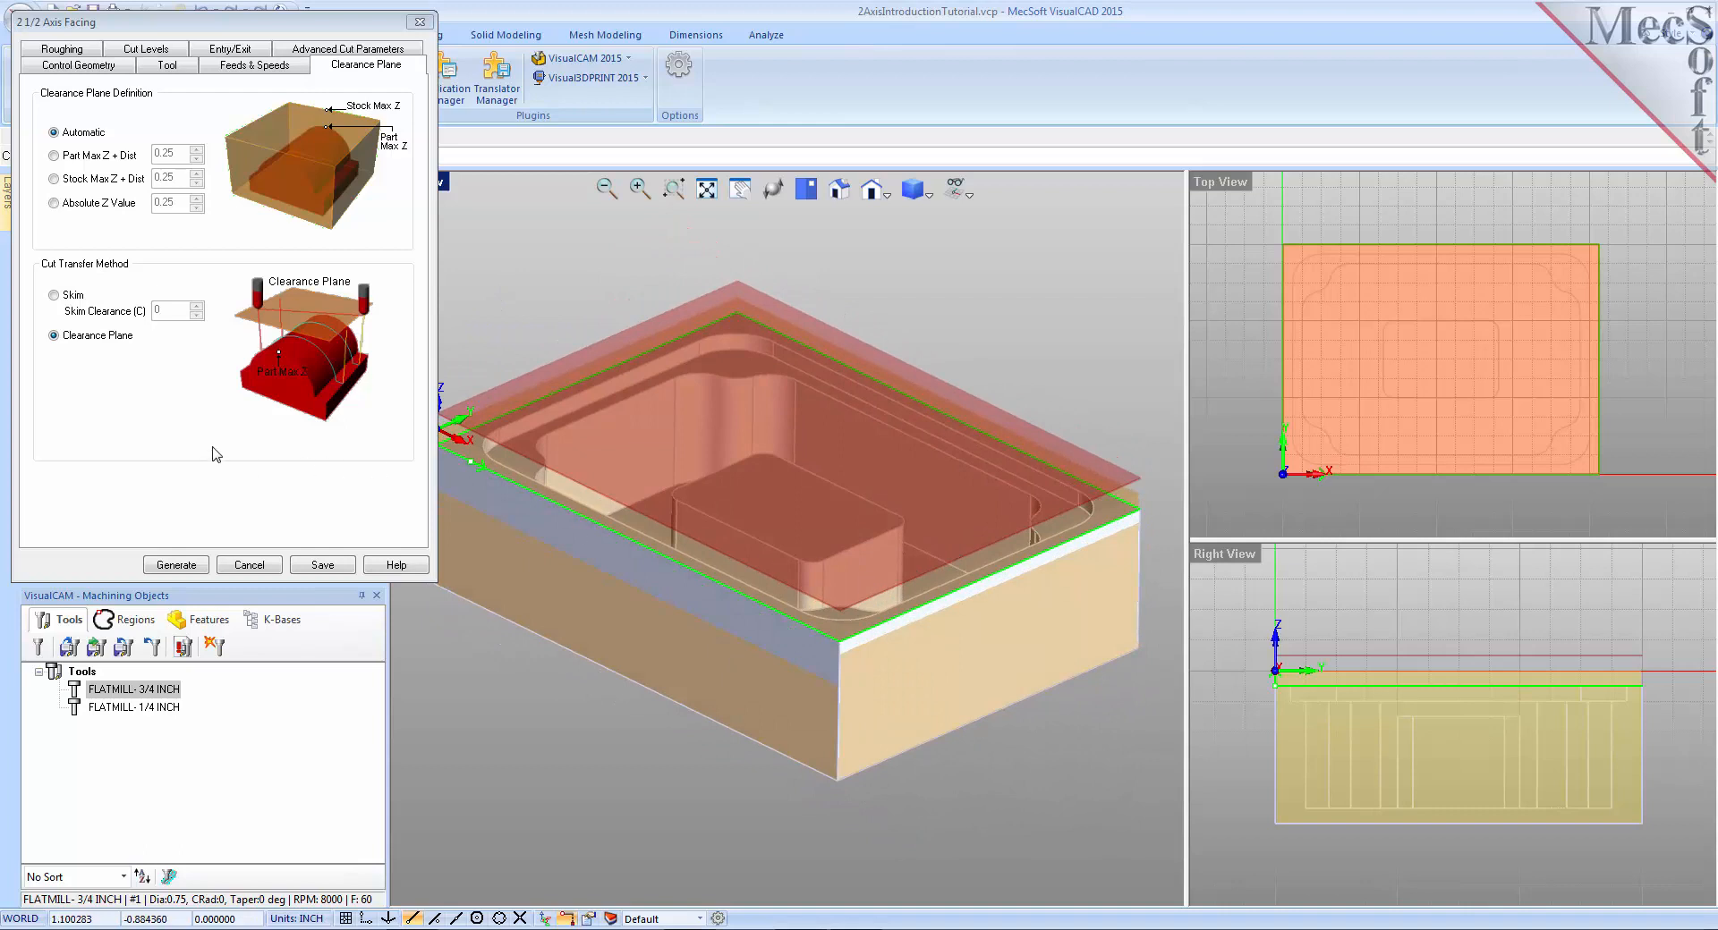
# - Set the facing tolerance to 0.001, stock to 0, cut direction to Mixed and stepover to 30% of the tool diameter
pyautogui.click(63, 50)
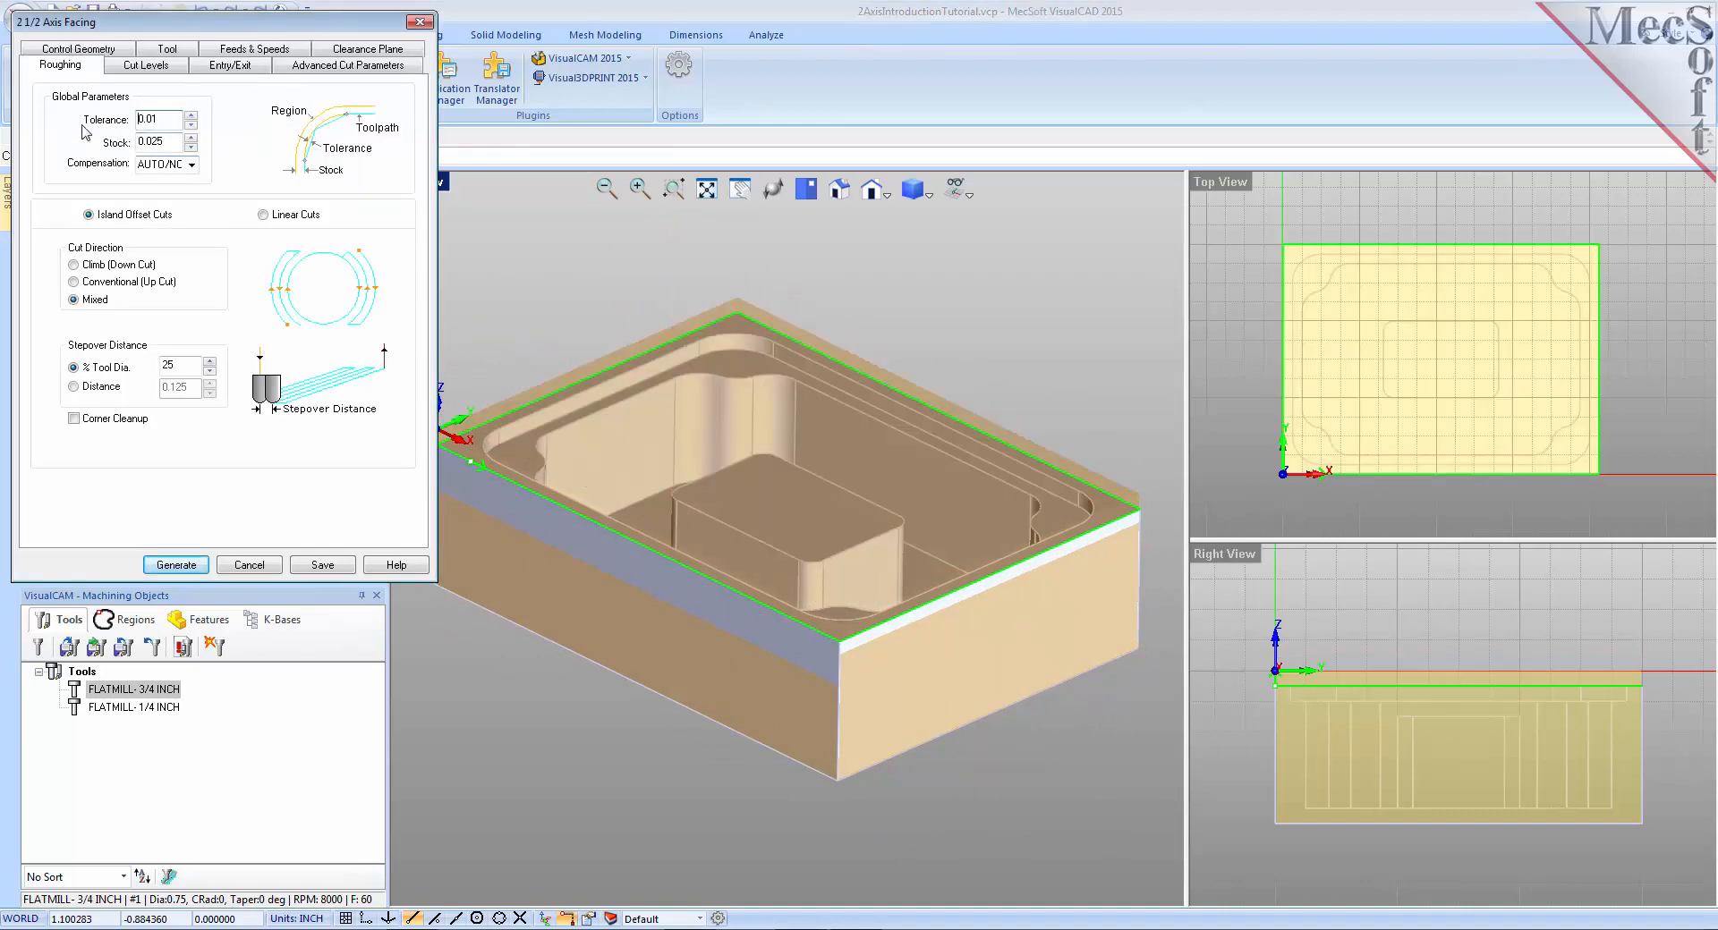
pyautogui.moveTo(158, 120); pyautogui.dragTo(102, 128)
pyautogui.write('0.001')
pyautogui.press('Tab')
pyautogui.write('0')
pyautogui.click(74, 281)
pyautogui.click(75, 301)
pyautogui.click(76, 387)
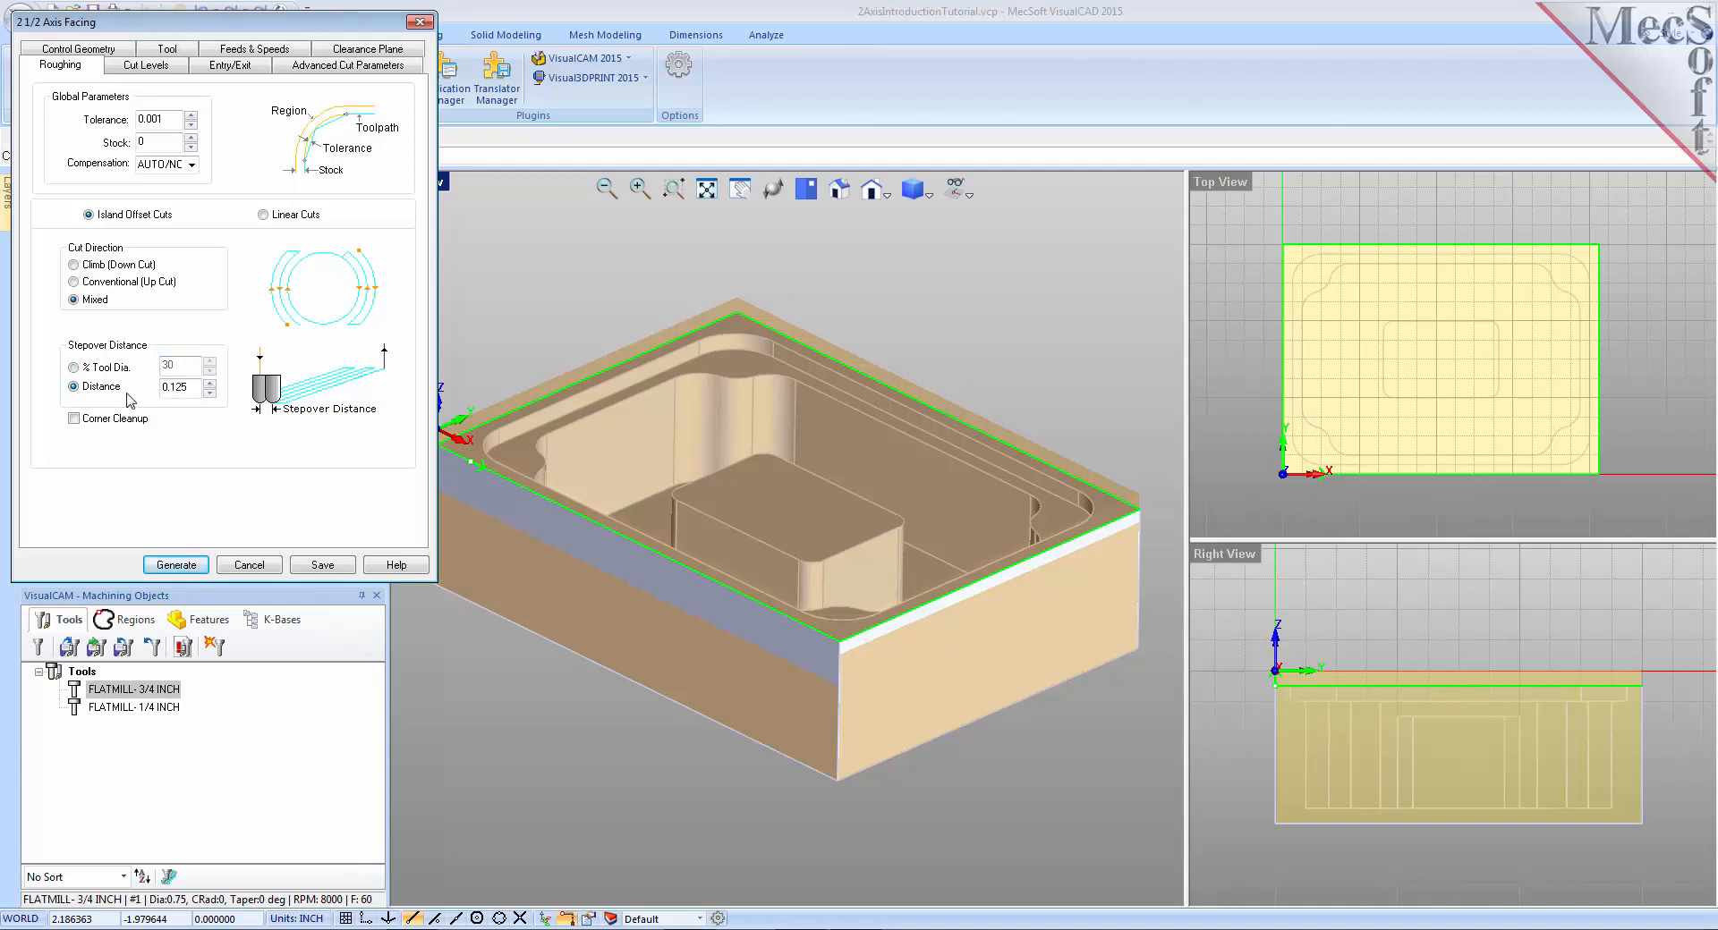
pyautogui.click(73, 368)
# - Set the facing cut geometry location to At Bottom, with a total cut depth and rough depth of 0.25
pyautogui.click(152, 70)
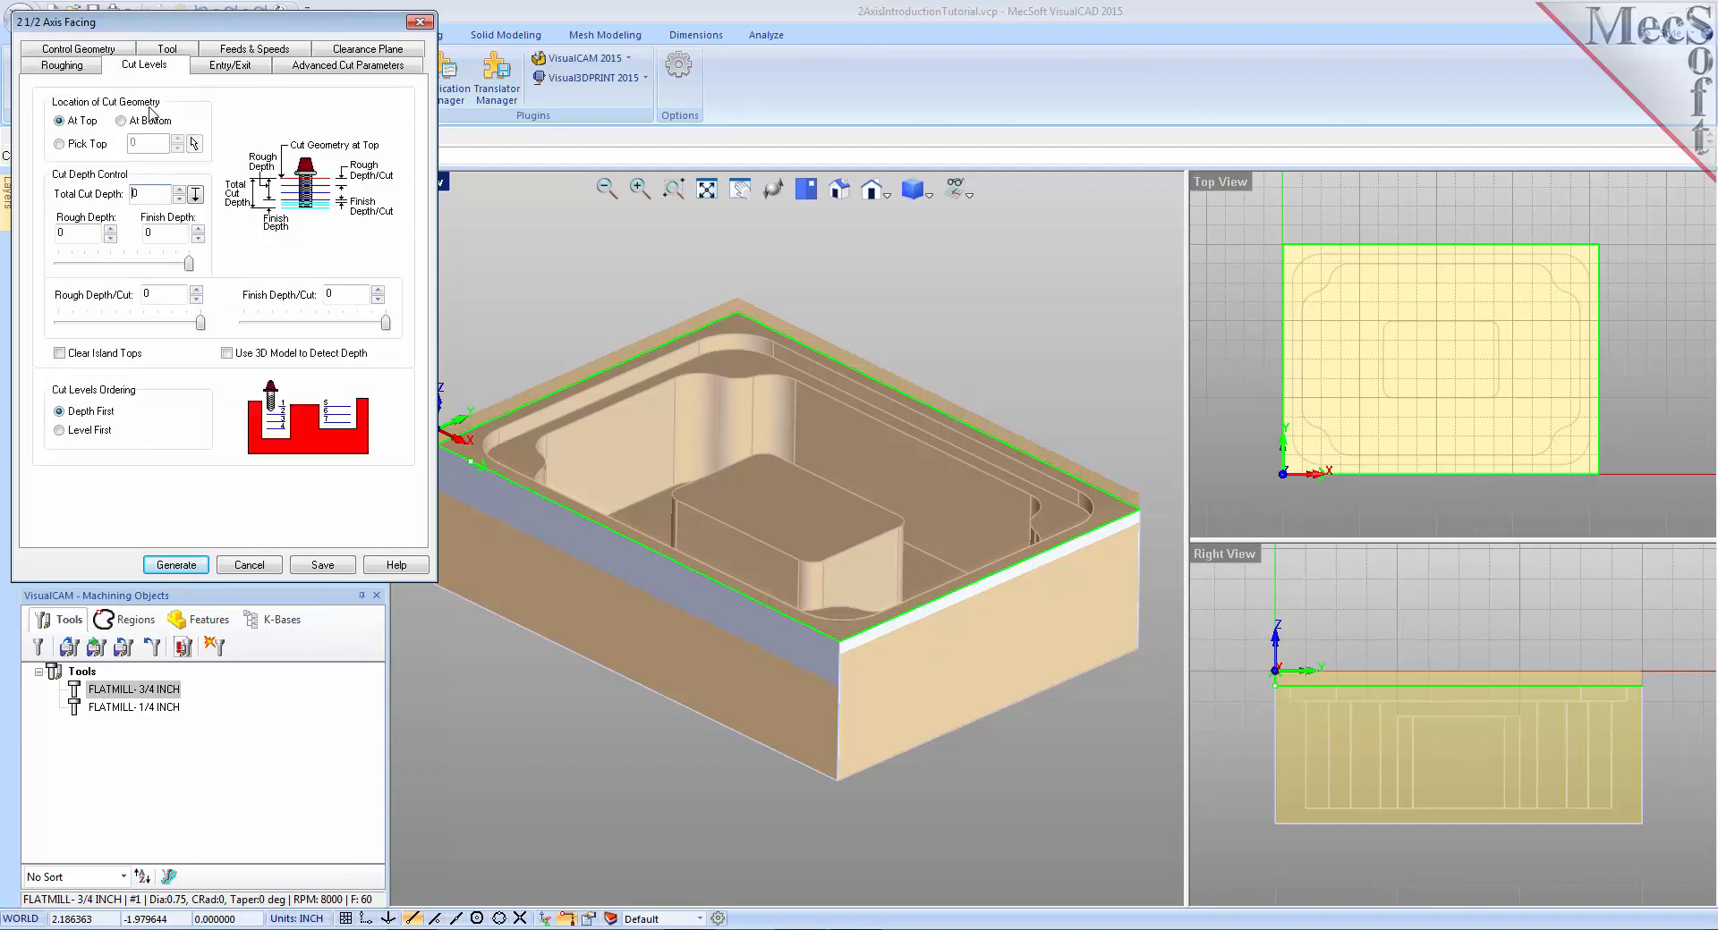
pyautogui.click(122, 121)
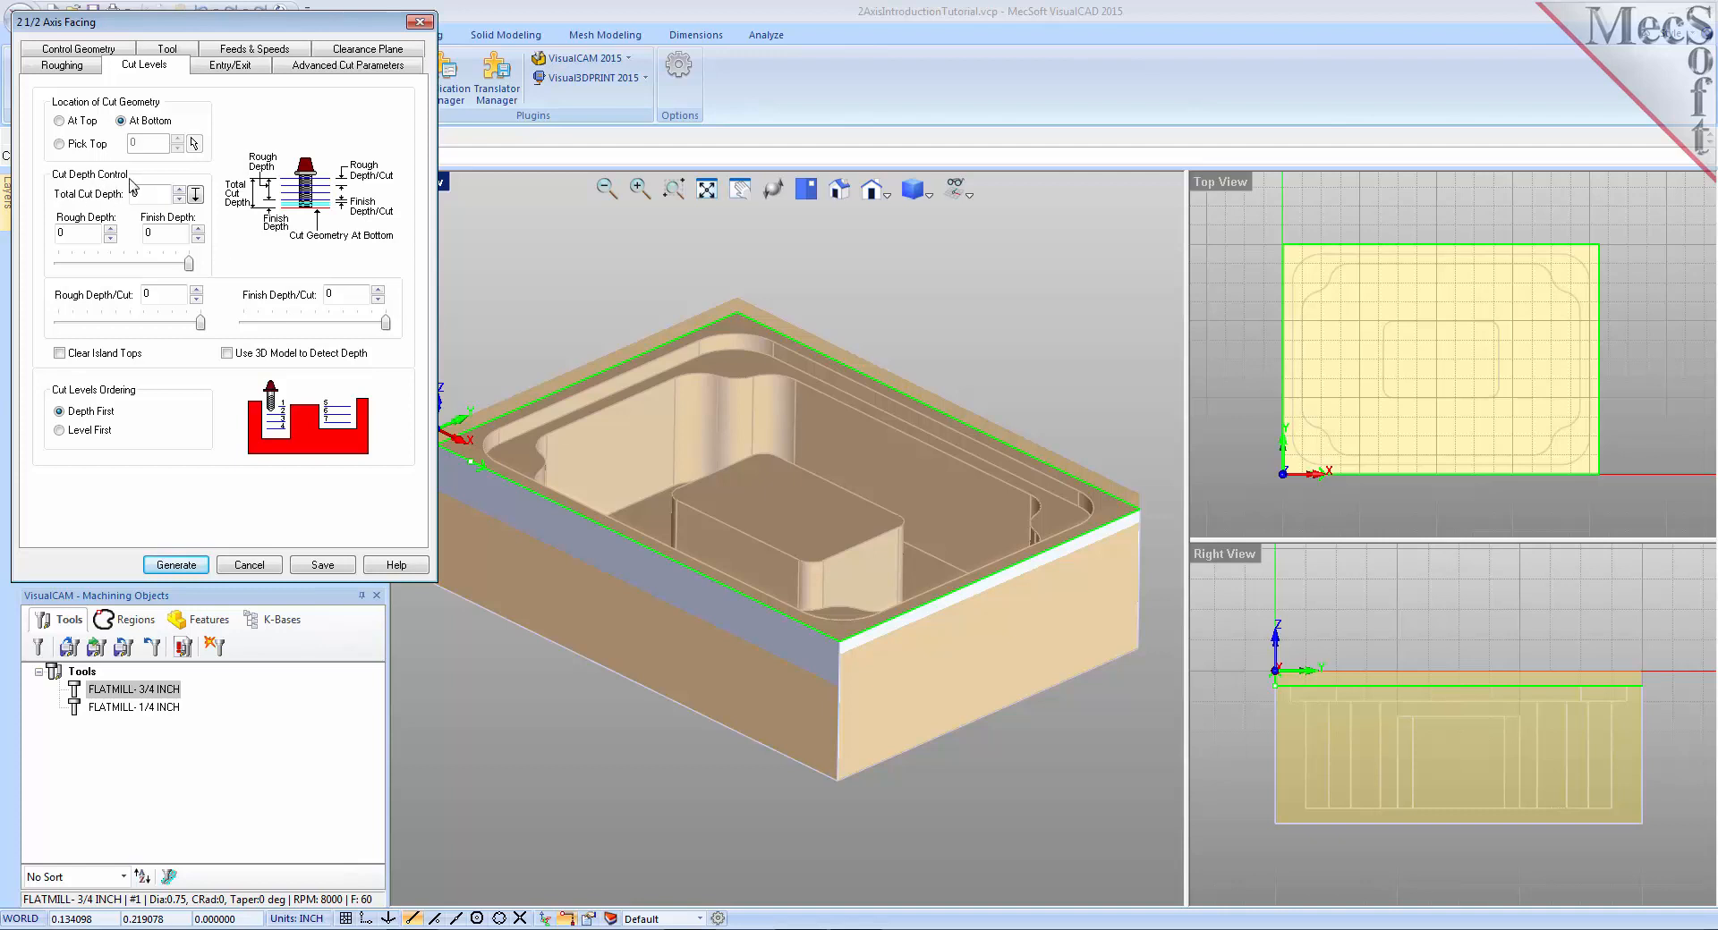
pyautogui.moveTo(151, 195); pyautogui.dragTo(121, 193)
pyautogui.click(189, 265)
pyautogui.moveTo(189, 266)
pyautogui.mouseDown()
pyautogui.moveTo(94, 277)
pyautogui.moveTo(201, 278)
pyautogui.mouseUp()
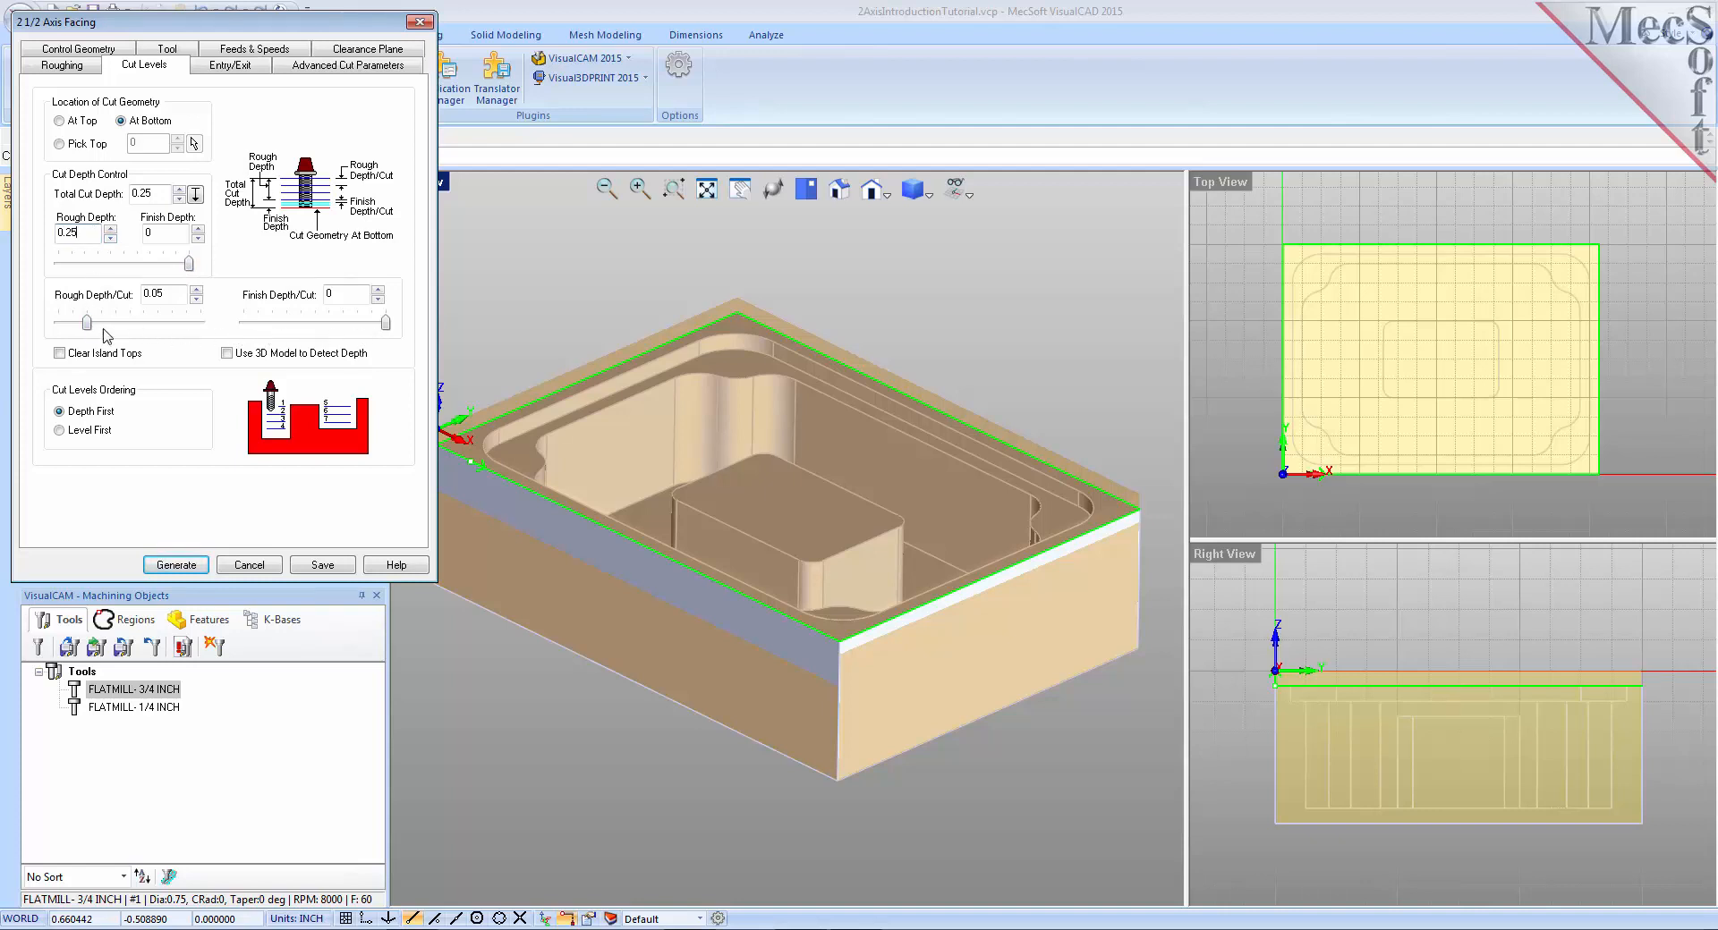
# - Adjust the facing rough depth per cut, keep Depth First cut levels ordering, and generate the toolpath
pyautogui.moveTo(87, 323); pyautogui.dragTo(64, 328)
pyautogui.moveTo(168, 195); pyautogui.dragTo(42, 236)
pyautogui.moveTo(170, 294); pyautogui.dragTo(49, 310)
pyautogui.click(60, 412)
pyautogui.click(60, 431)
pyautogui.click(76, 413)
pyautogui.click(170, 567)
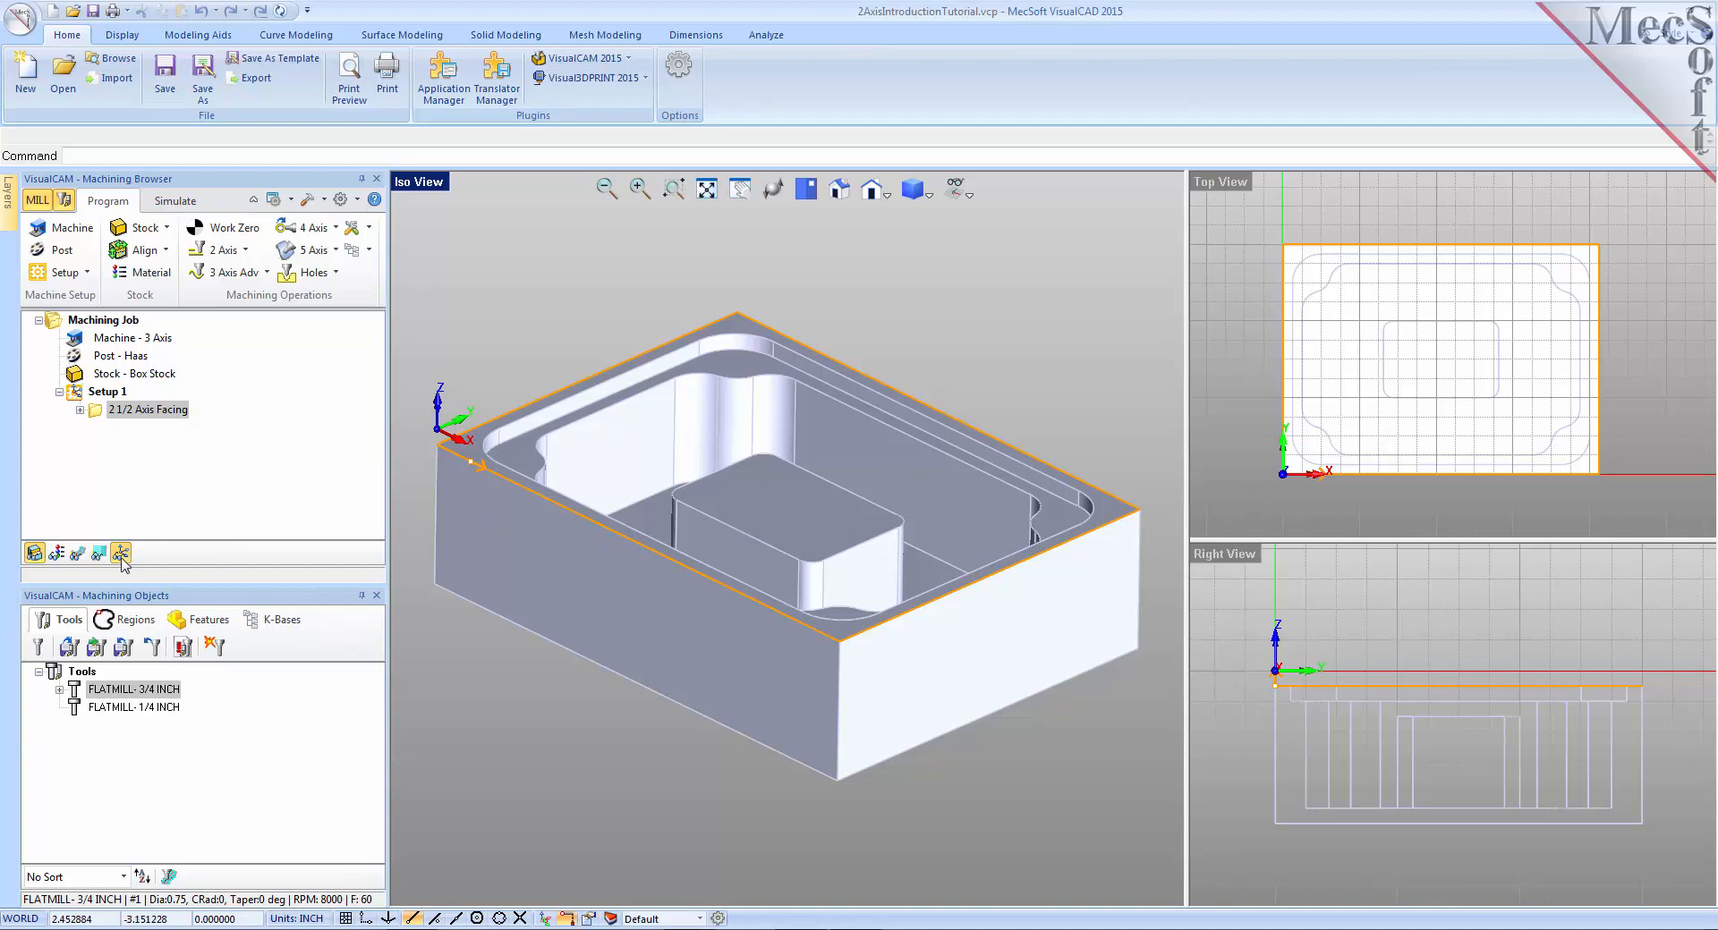
# - Display the generated facing toolpath over the part model and inspect it
pyautogui.click(77, 554)
pyautogui.click(79, 556)
pyautogui.click(80, 557)
pyautogui.moveTo(776, 486)
pyautogui.mouseDown(button='middle')
pyautogui.moveTo(775, 520)
pyautogui.moveTo(776, 487)
pyautogui.mouseUp(button='middle')
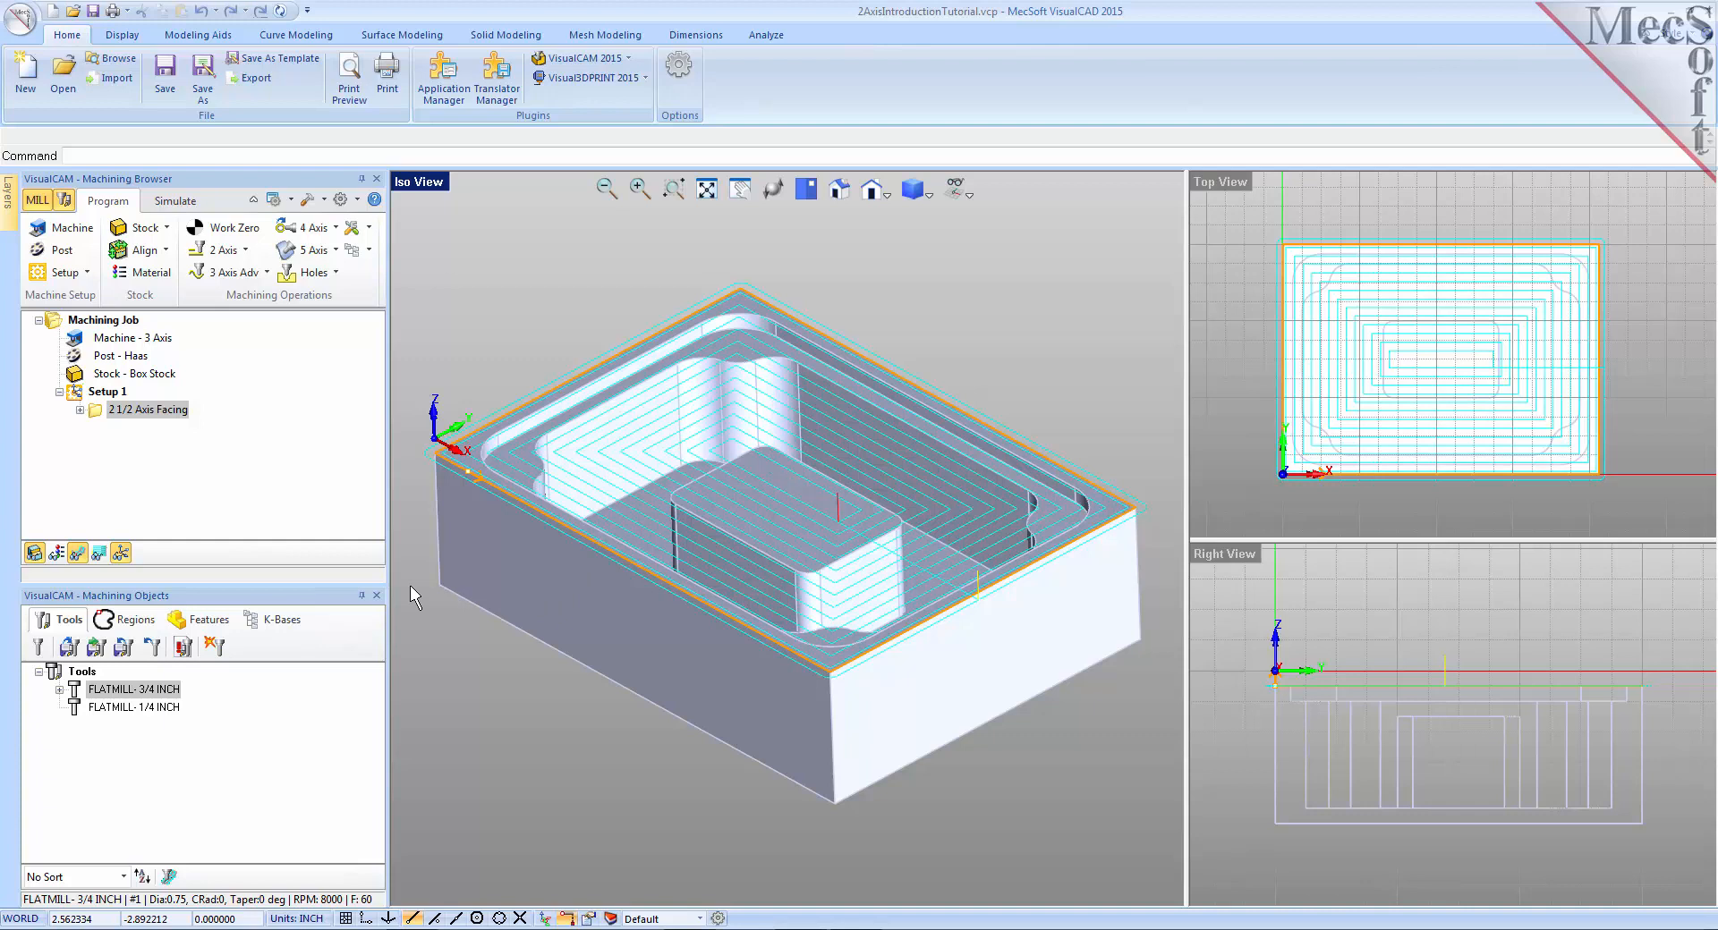
# - Switch to simulation and configure its preferences with the simulation accuracy at Fine
pyautogui.click(175, 201)
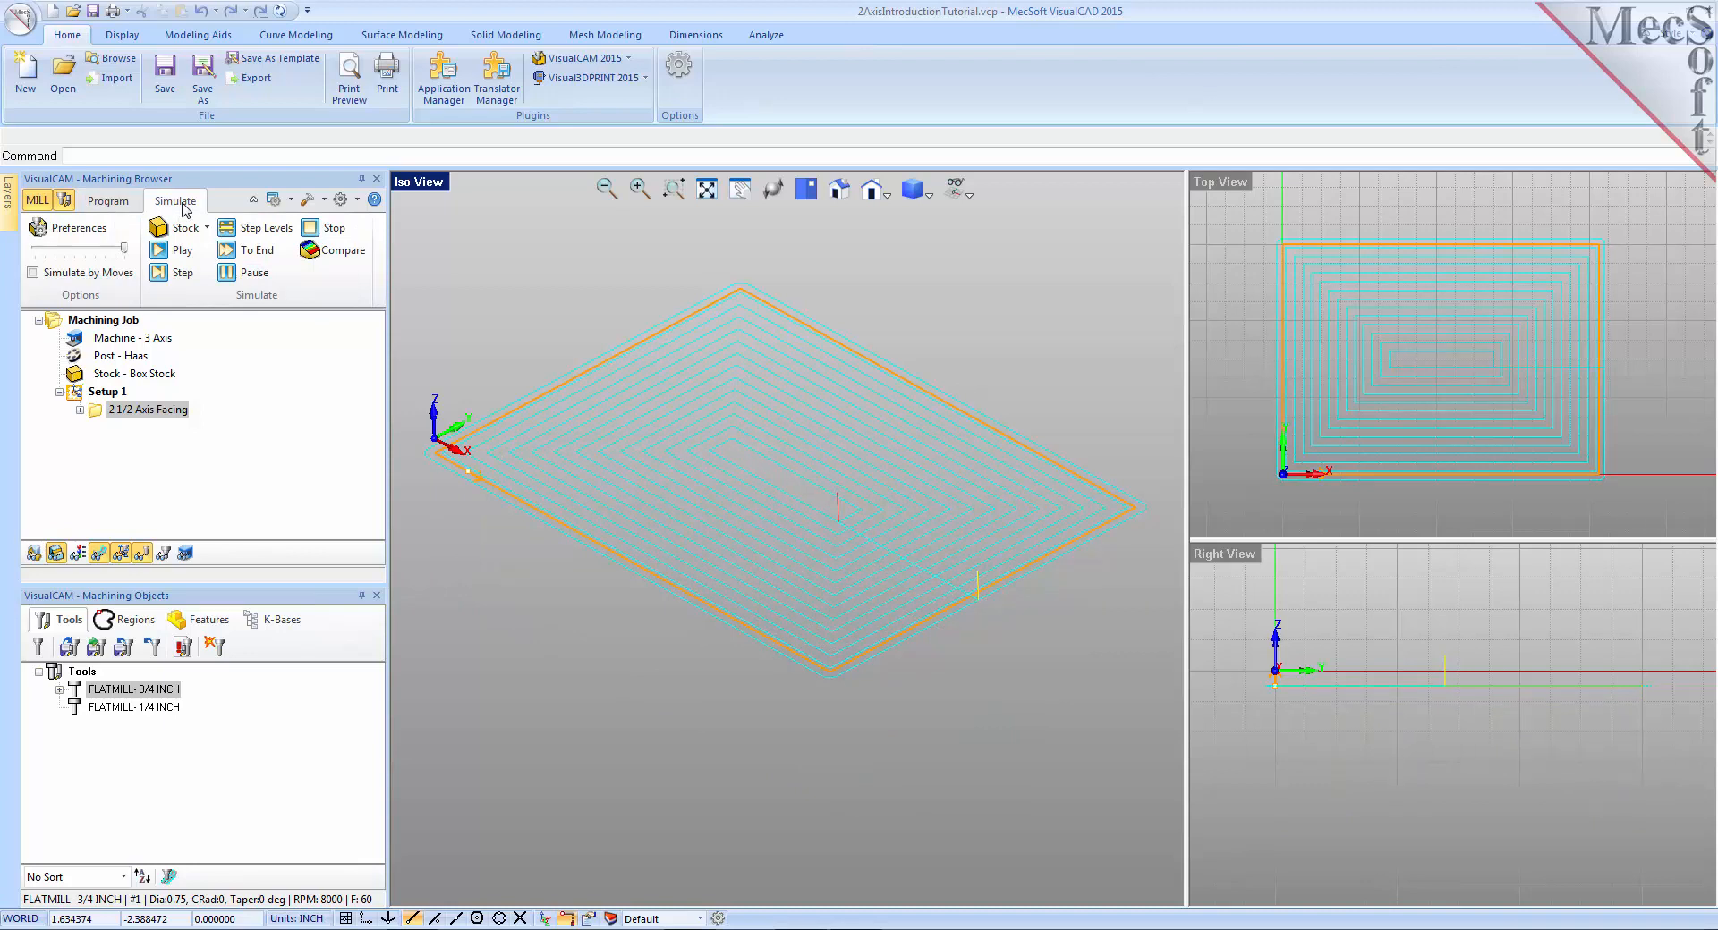
pyautogui.click(34, 553)
pyautogui.click(34, 553)
pyautogui.click(95, 233)
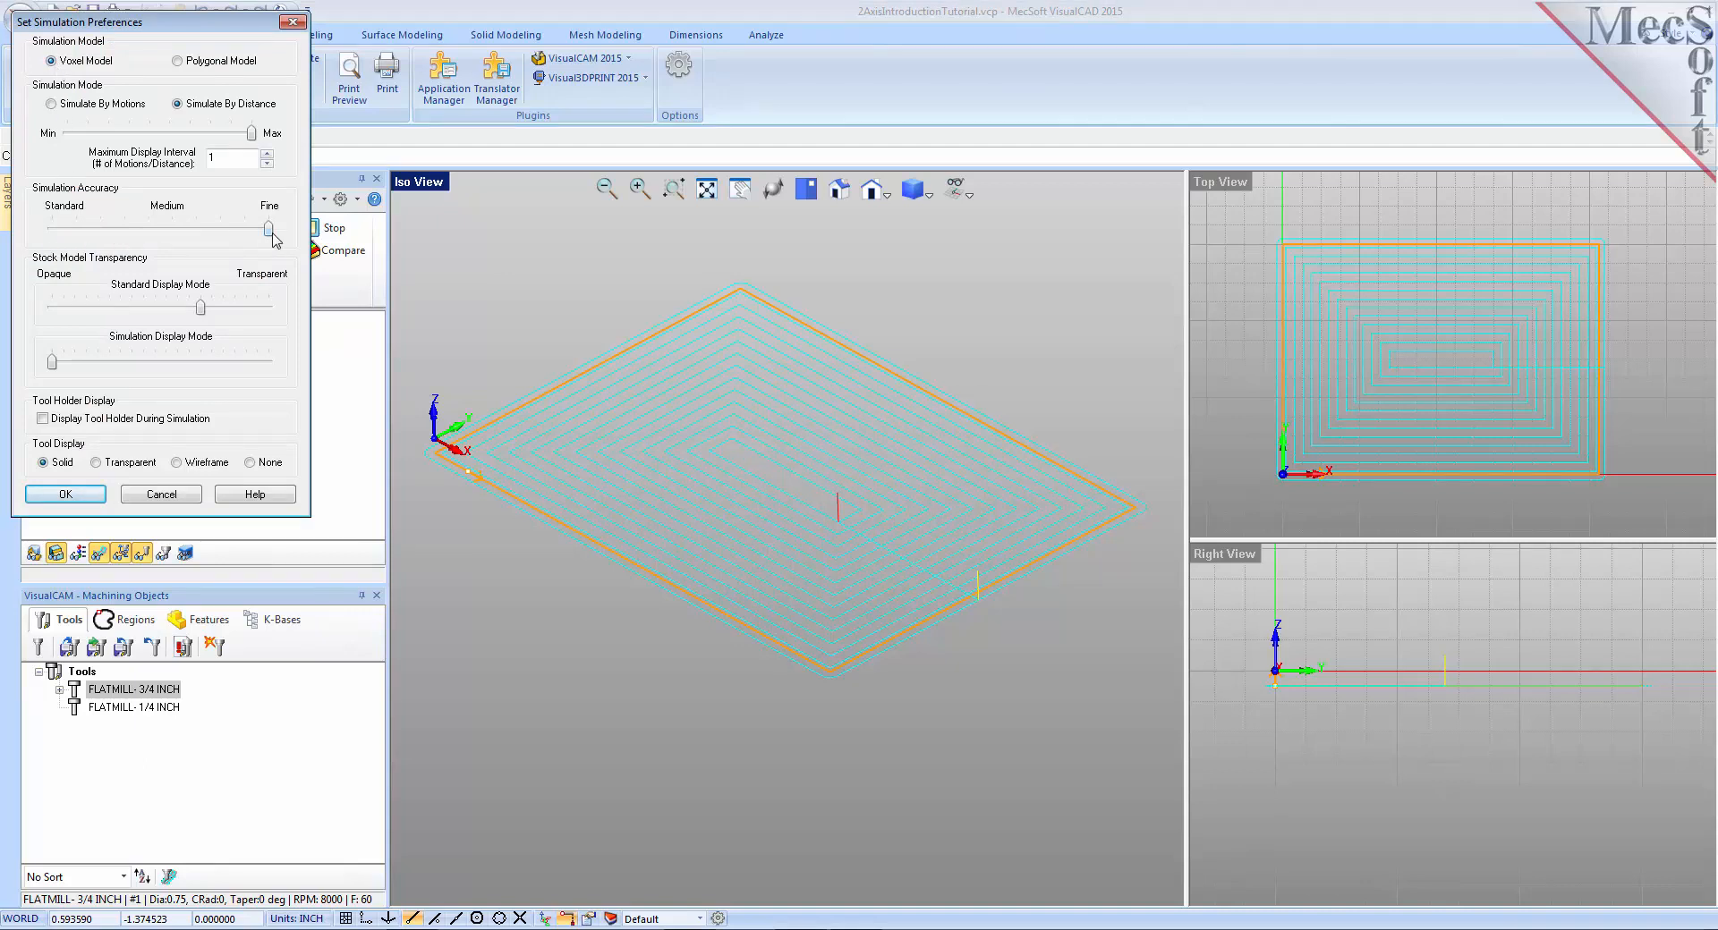
pyautogui.click(80, 495)
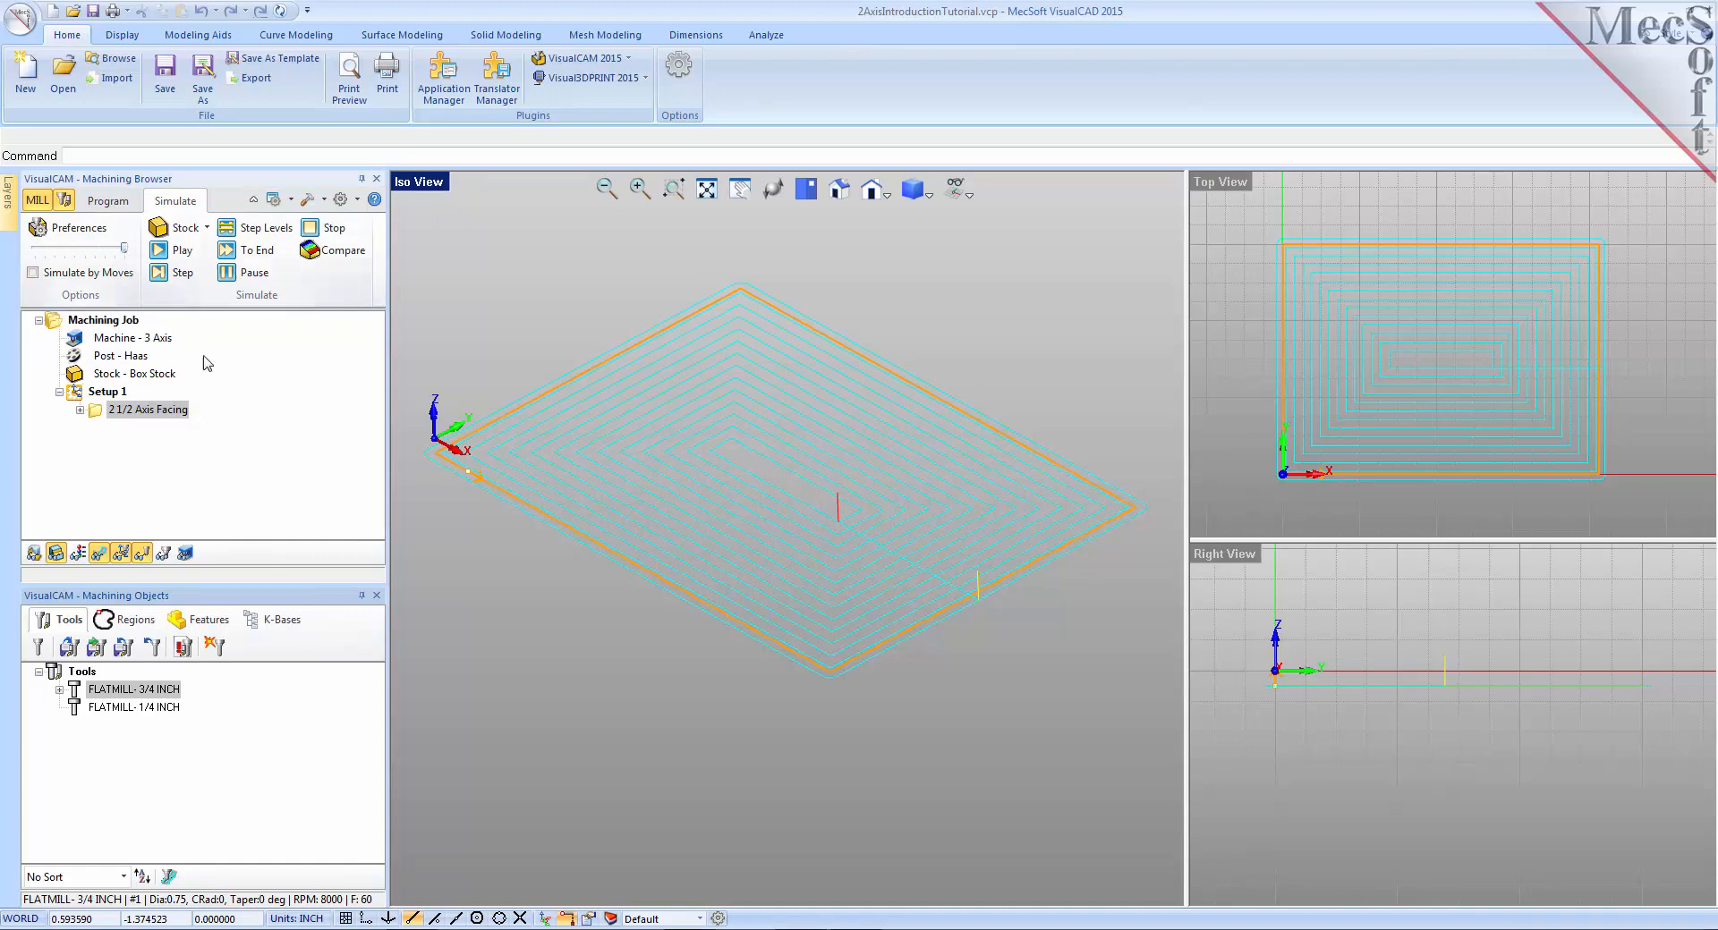
# - Simulate the 2 1/2 Axis Facing operation on the box stock through to its end
pyautogui.click(94, 415)
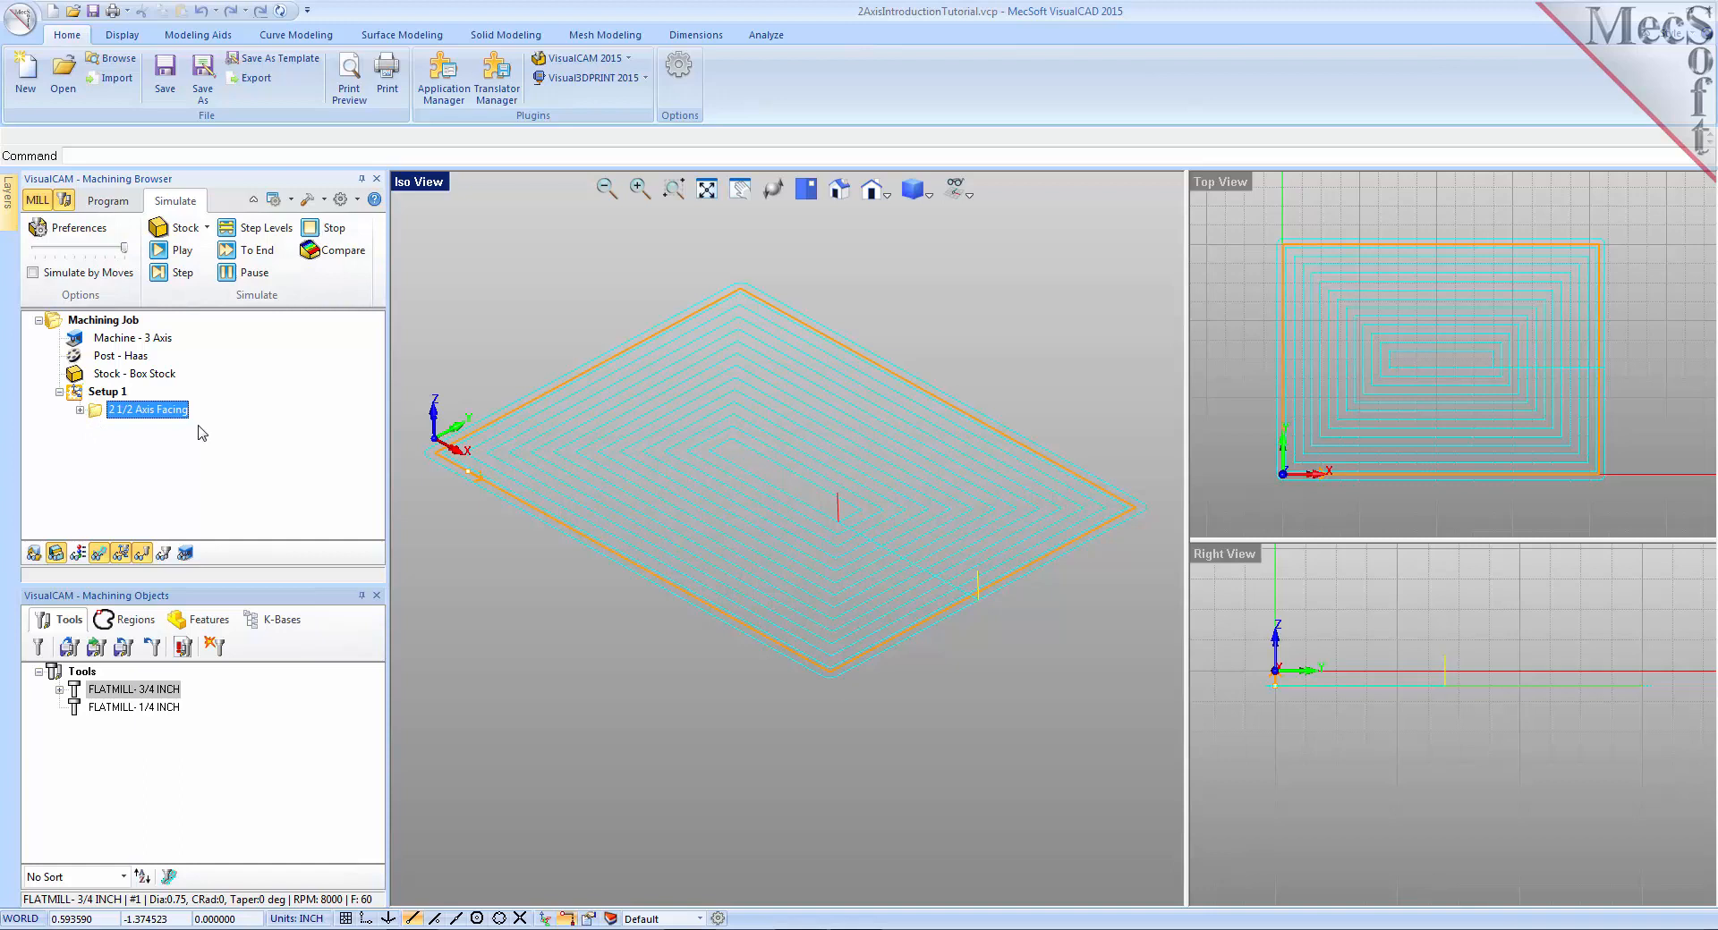
pyautogui.click(175, 251)
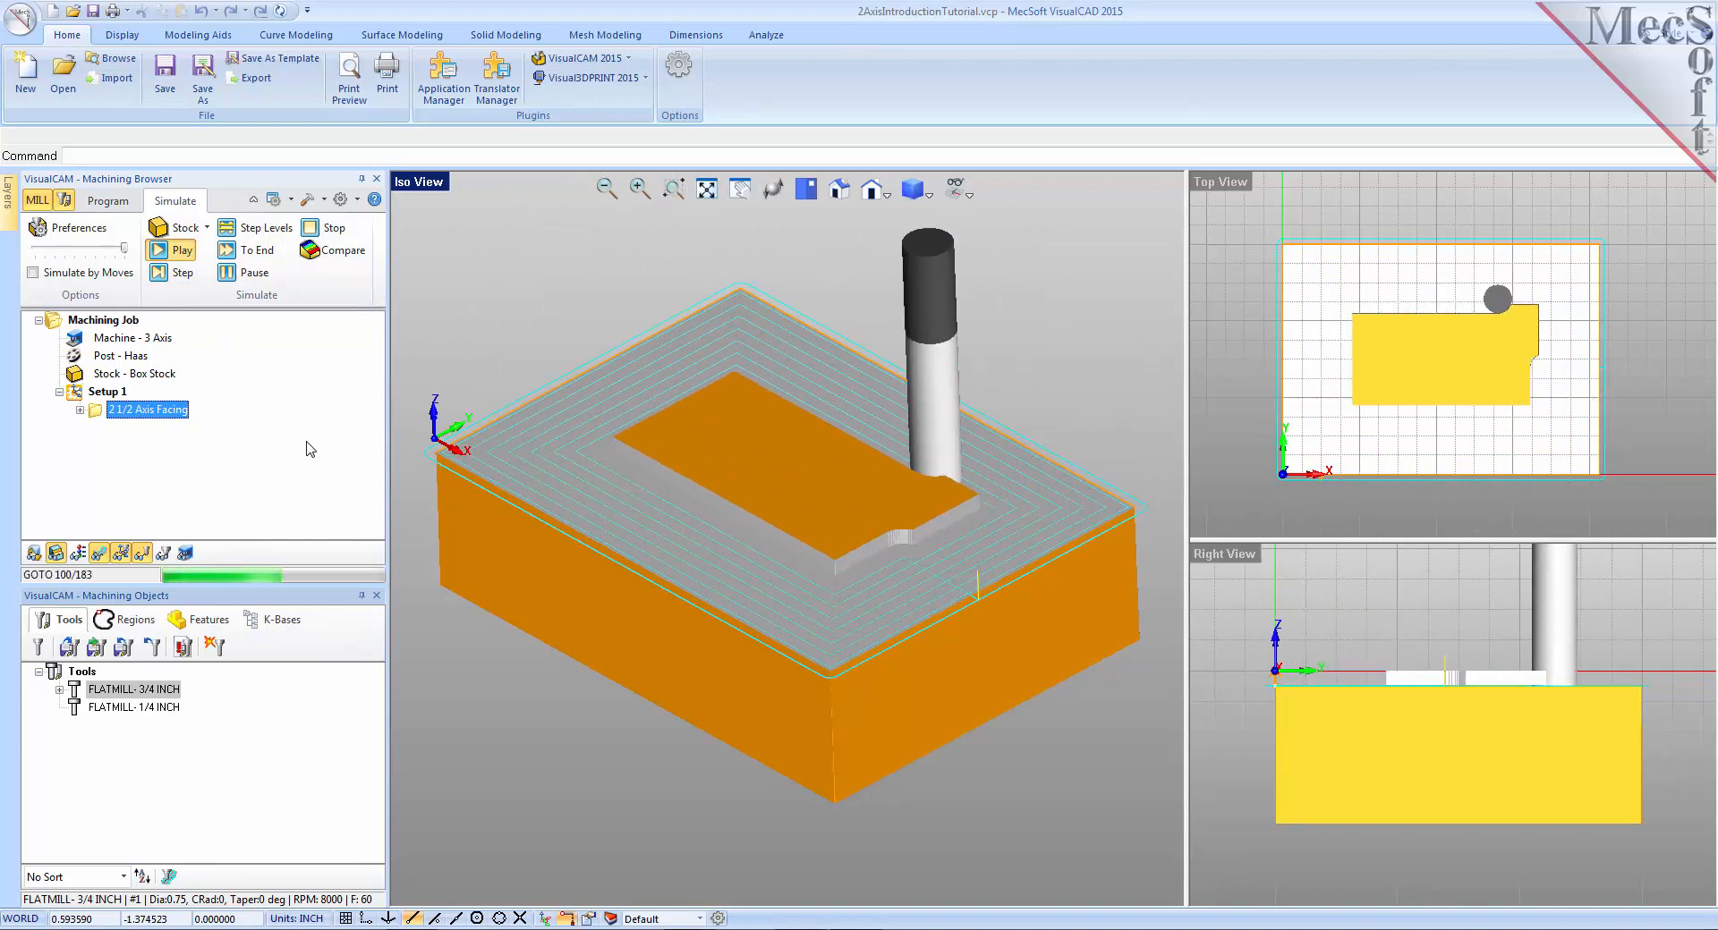
pyautogui.click(264, 253)
pyautogui.moveTo(660, 641)
pyautogui.mouseDown(button='middle')
pyautogui.moveTo(655, 605)
pyautogui.moveTo(645, 632)
pyautogui.mouseUp(button='middle')
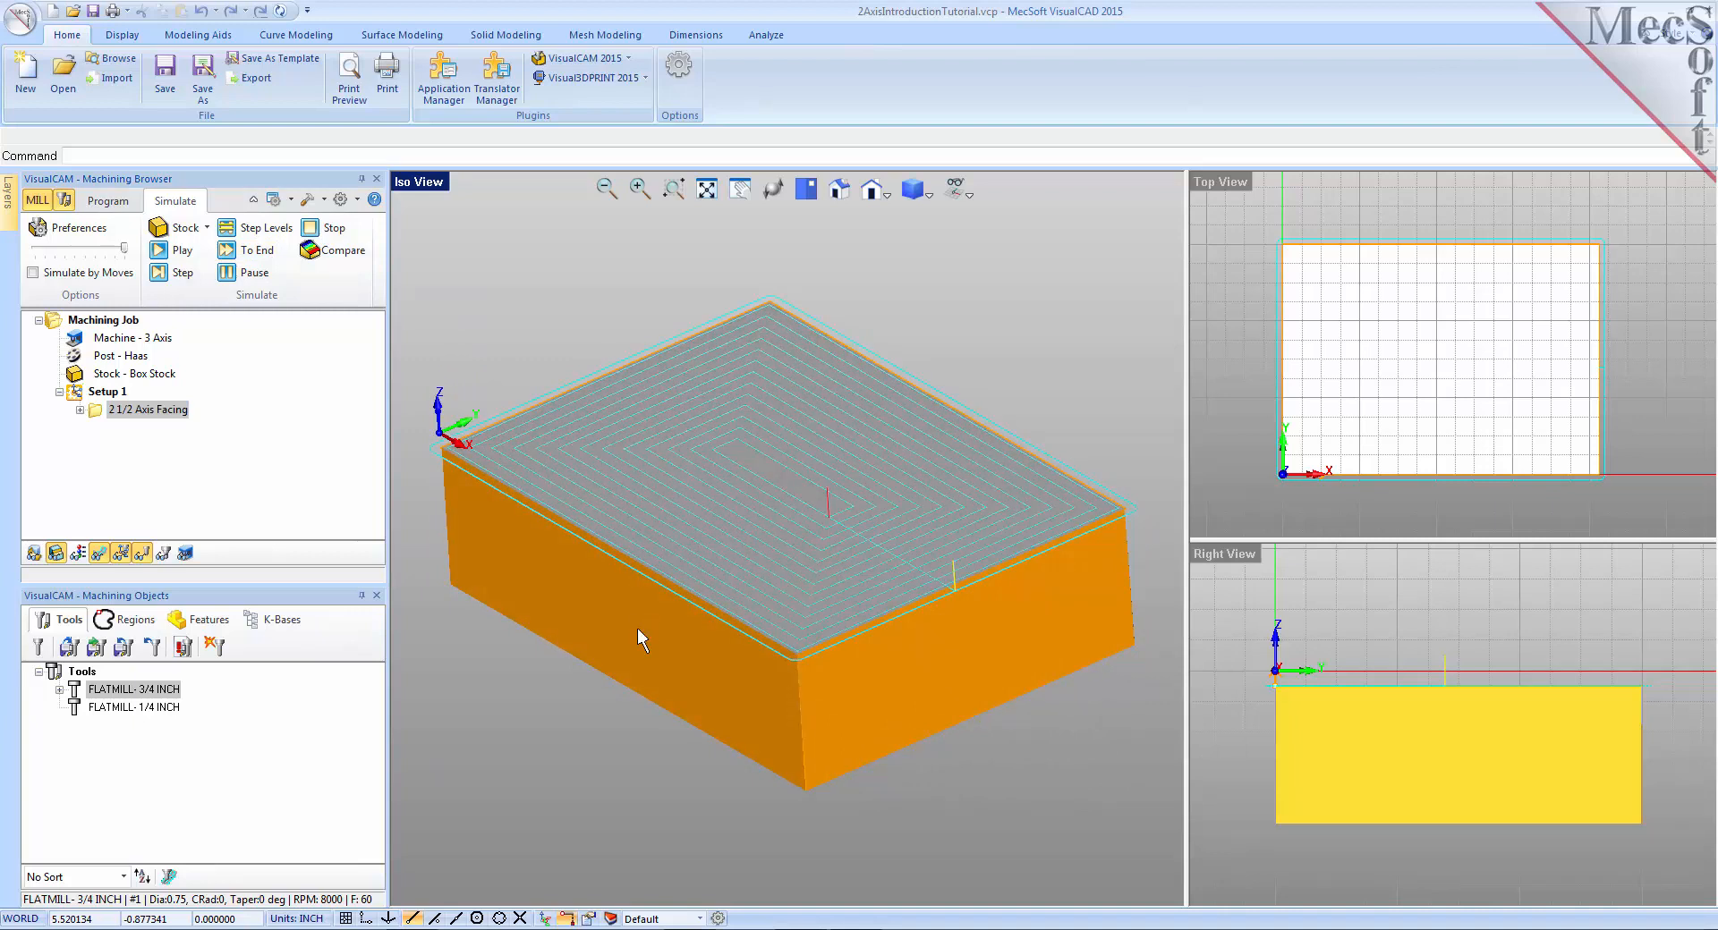
# - Hide the facing toolpath, examine the faced stock from another angle and restore the isometric view
pyautogui.click(99, 555)
pyautogui.click(99, 556)
pyautogui.click(100, 555)
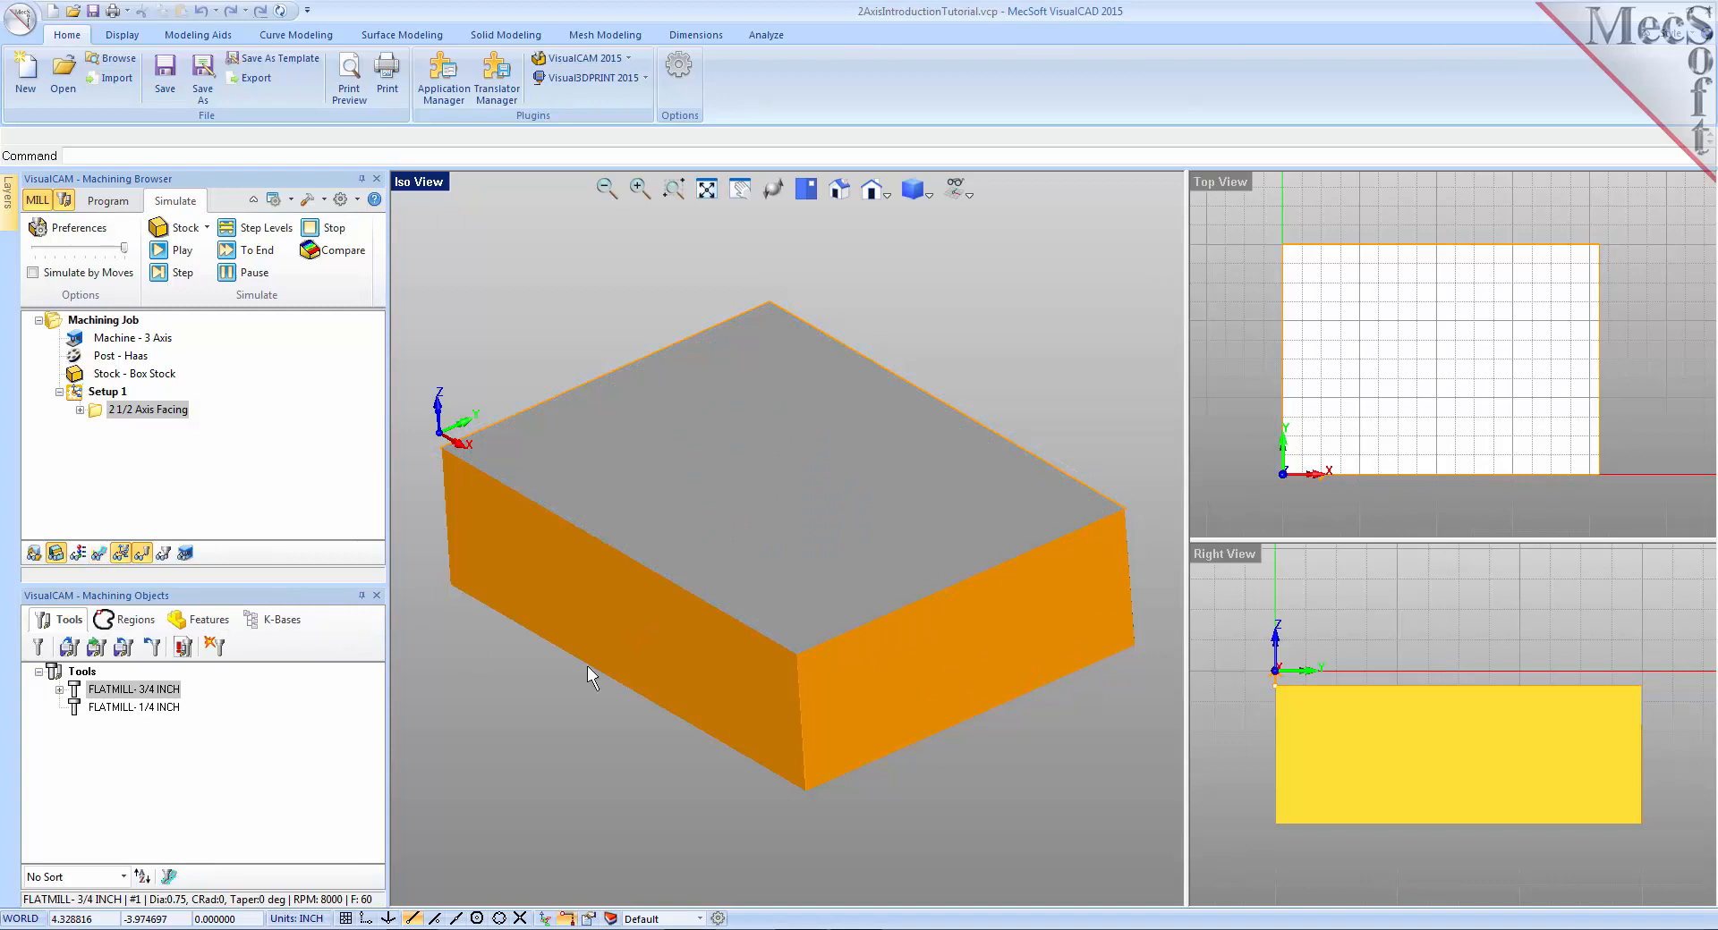
pyautogui.moveTo(717, 630); pyautogui.dragTo(728, 671, button='middle')
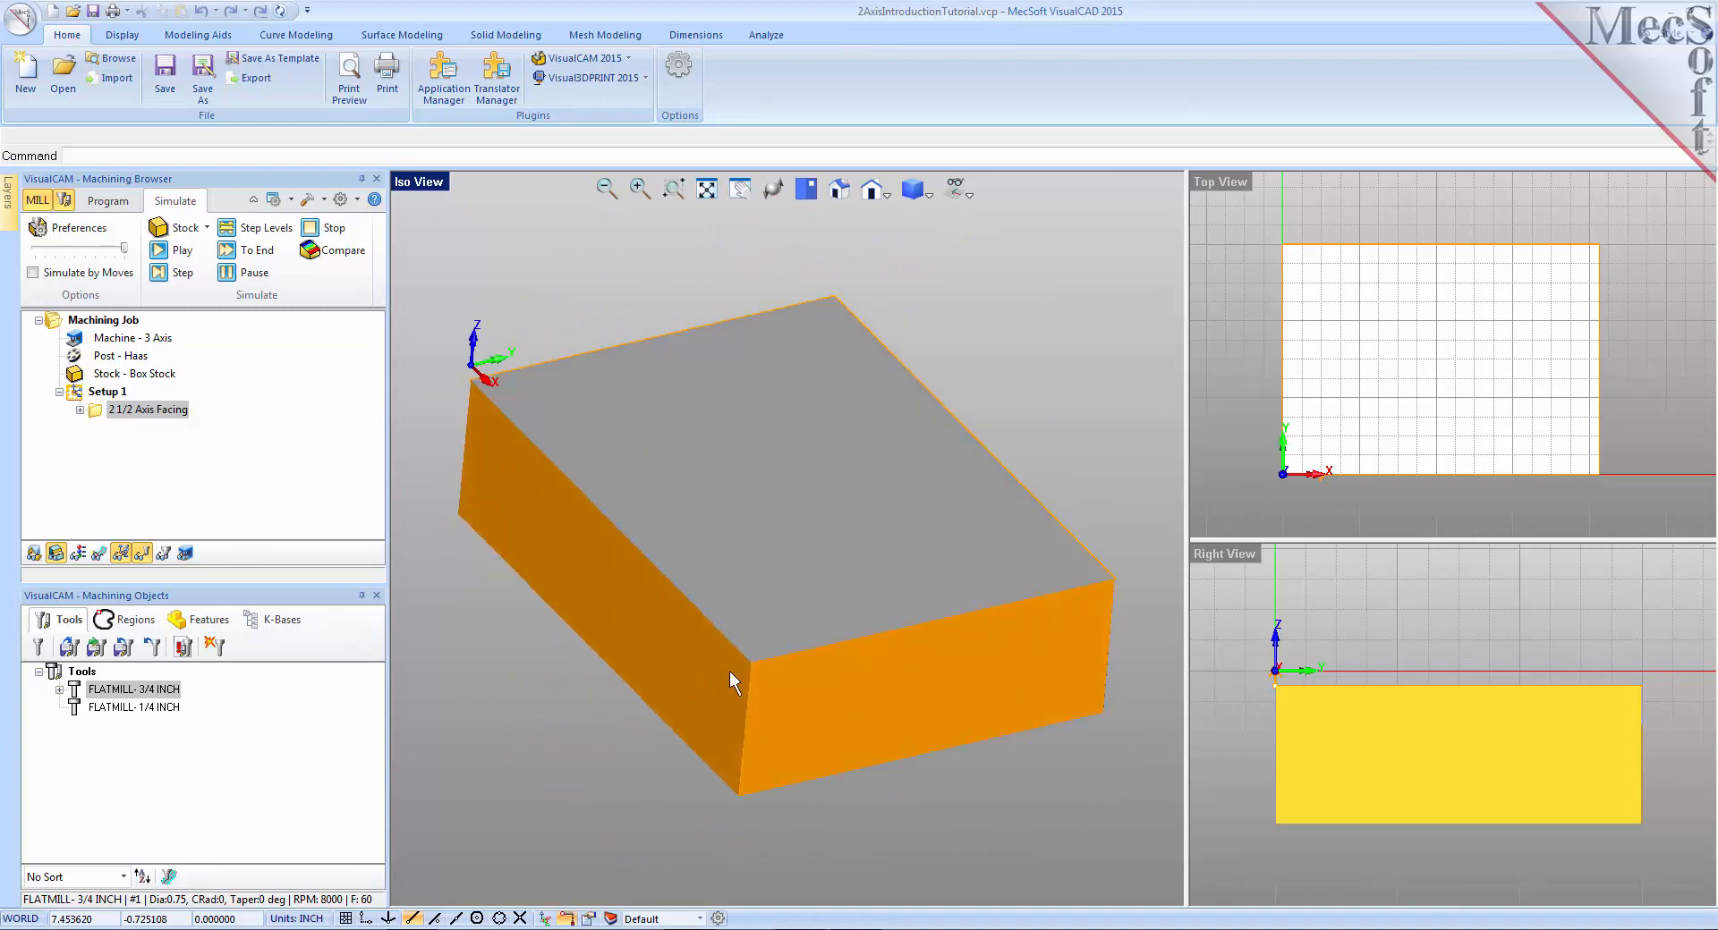
pyautogui.click(842, 190)
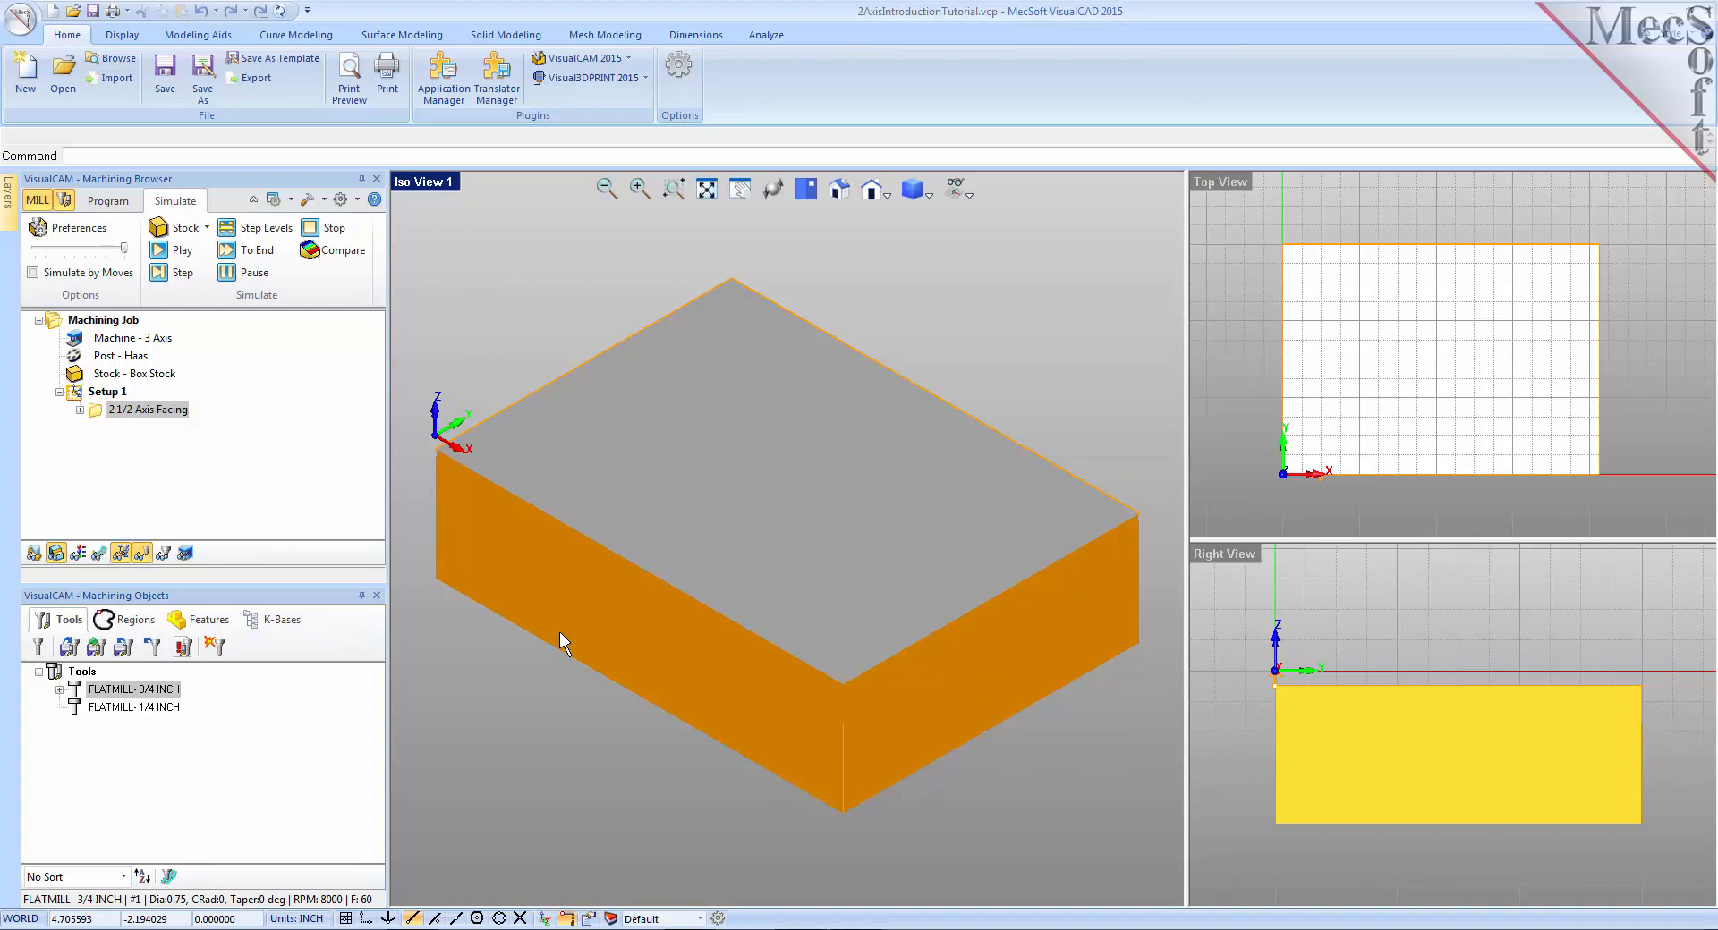
# - Start a 2 1/2 Axis Pocketing operation with predefined Flat Area Region 2 as drive region and the FLATMILL- 3/4 INCH tool
pyautogui.click(107, 201)
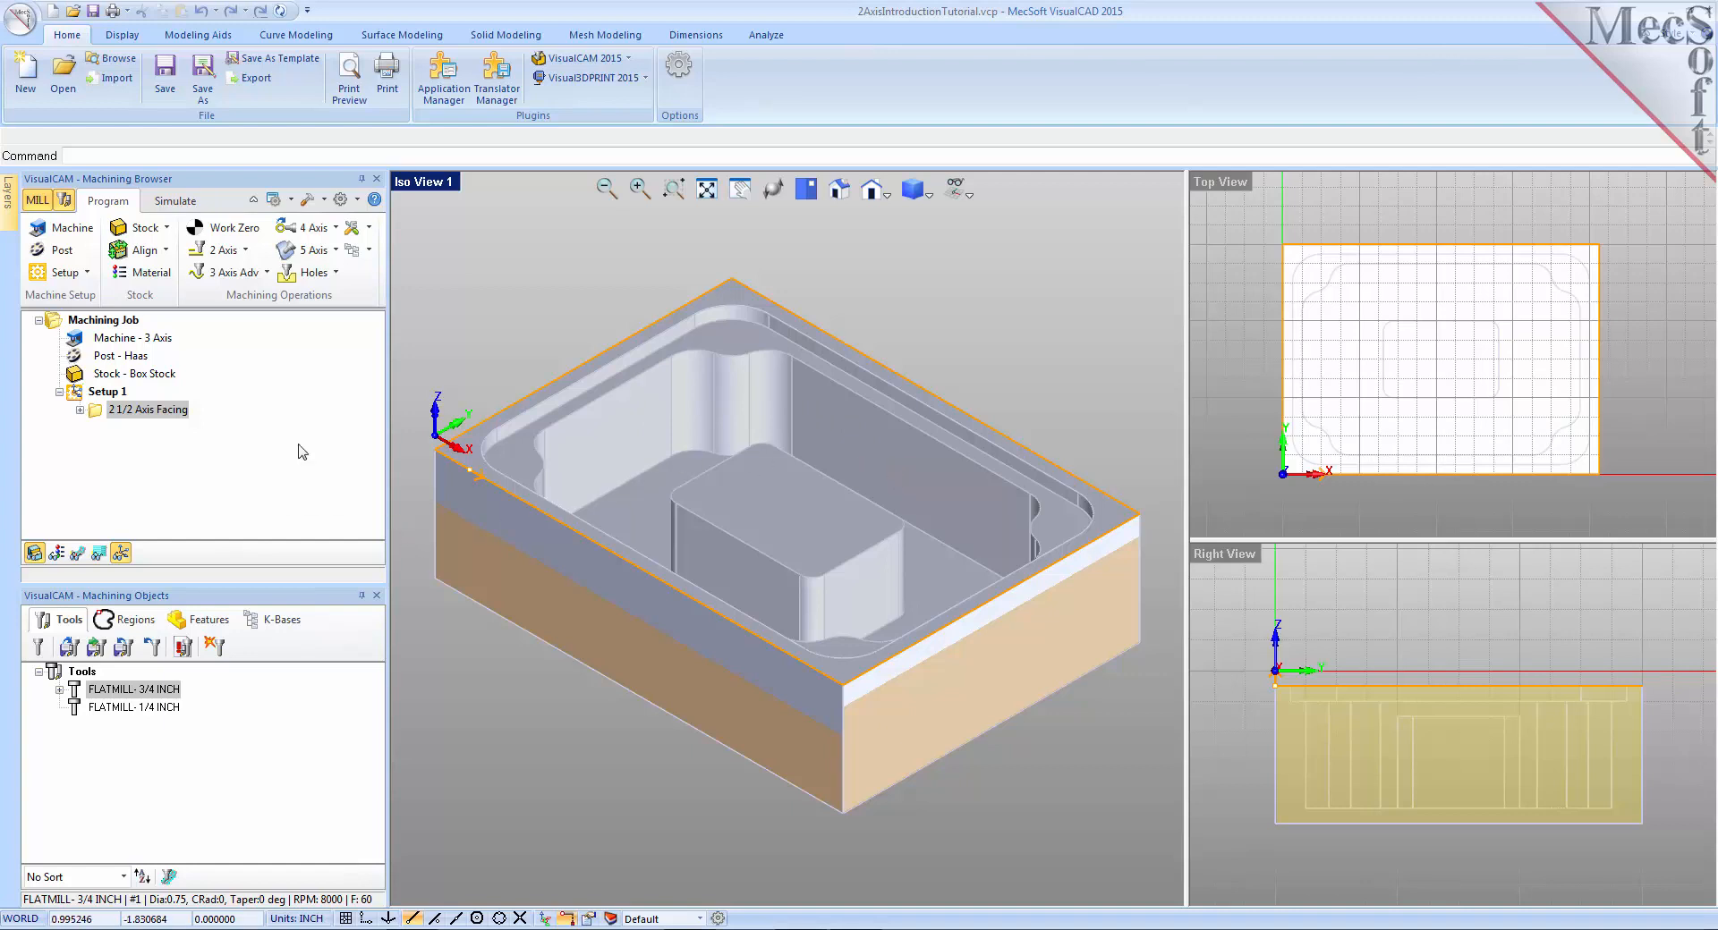
pyautogui.click(247, 251)
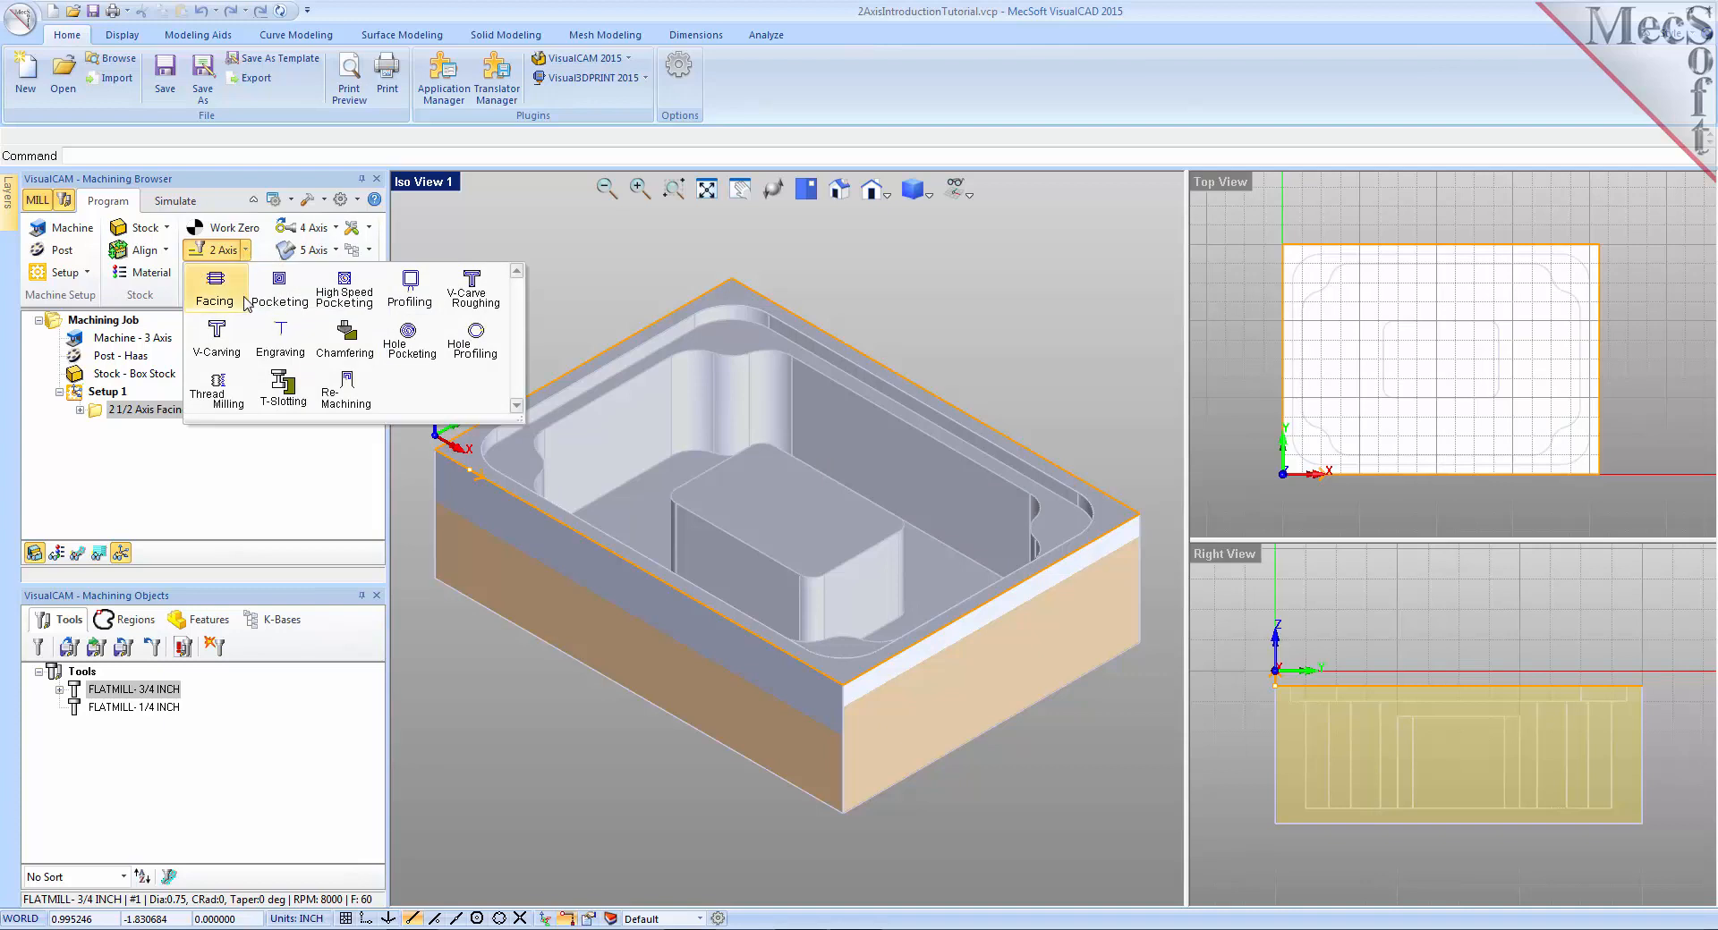
pyautogui.click(309, 309)
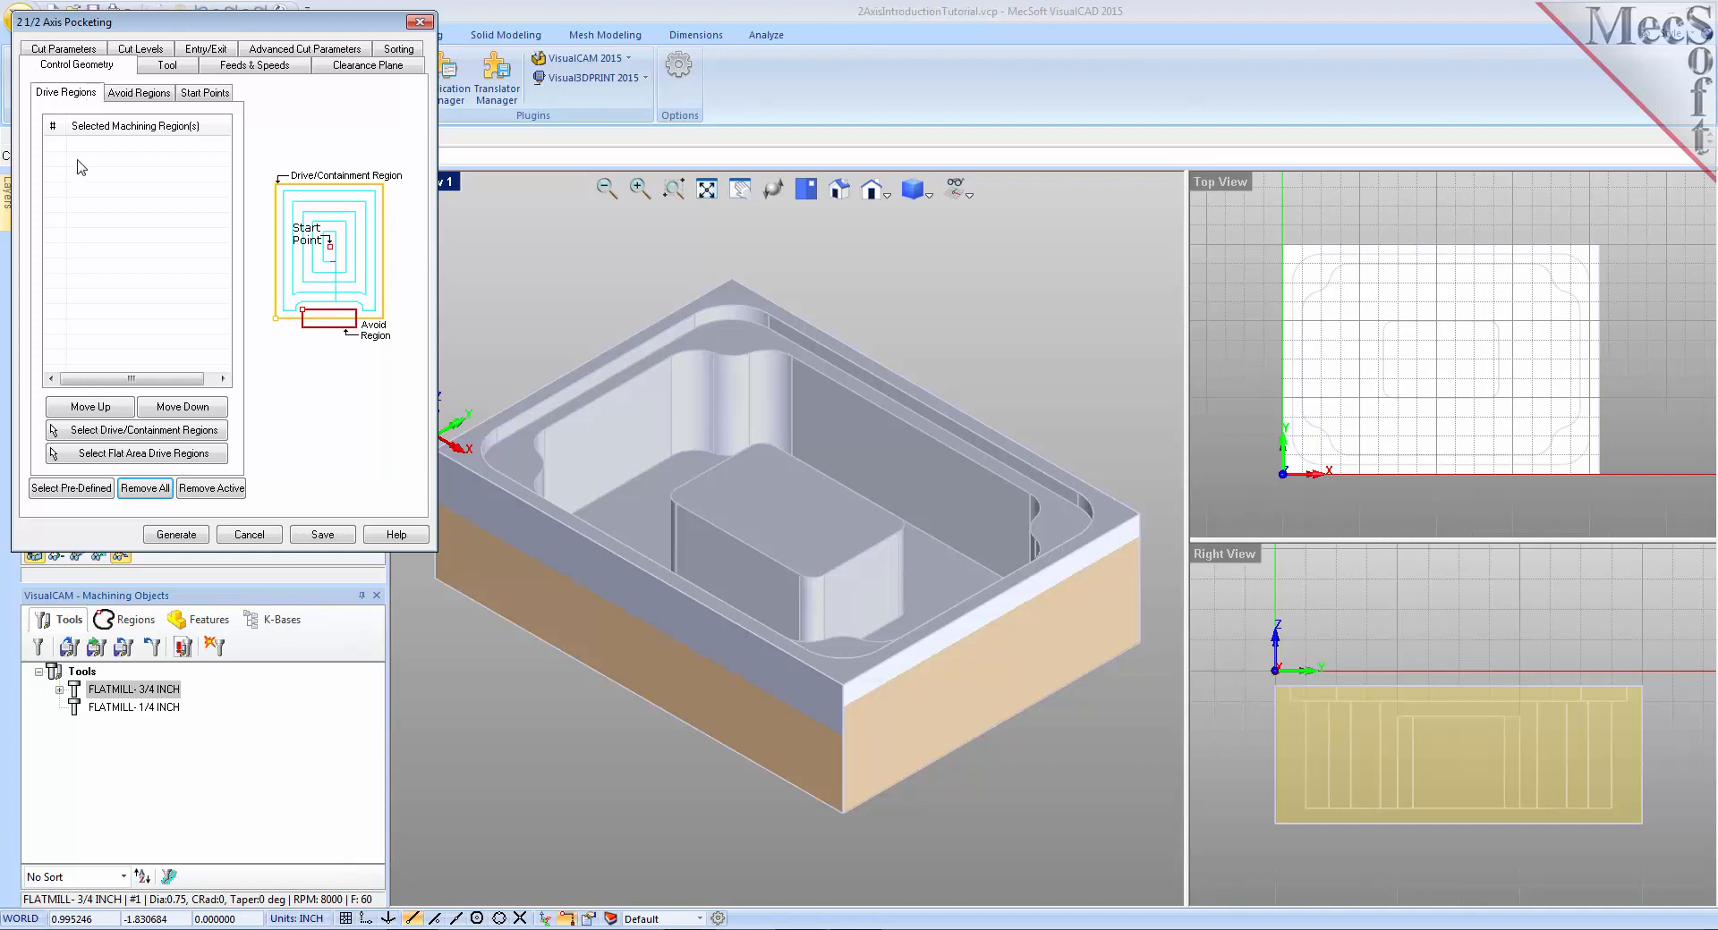
pyautogui.click(89, 491)
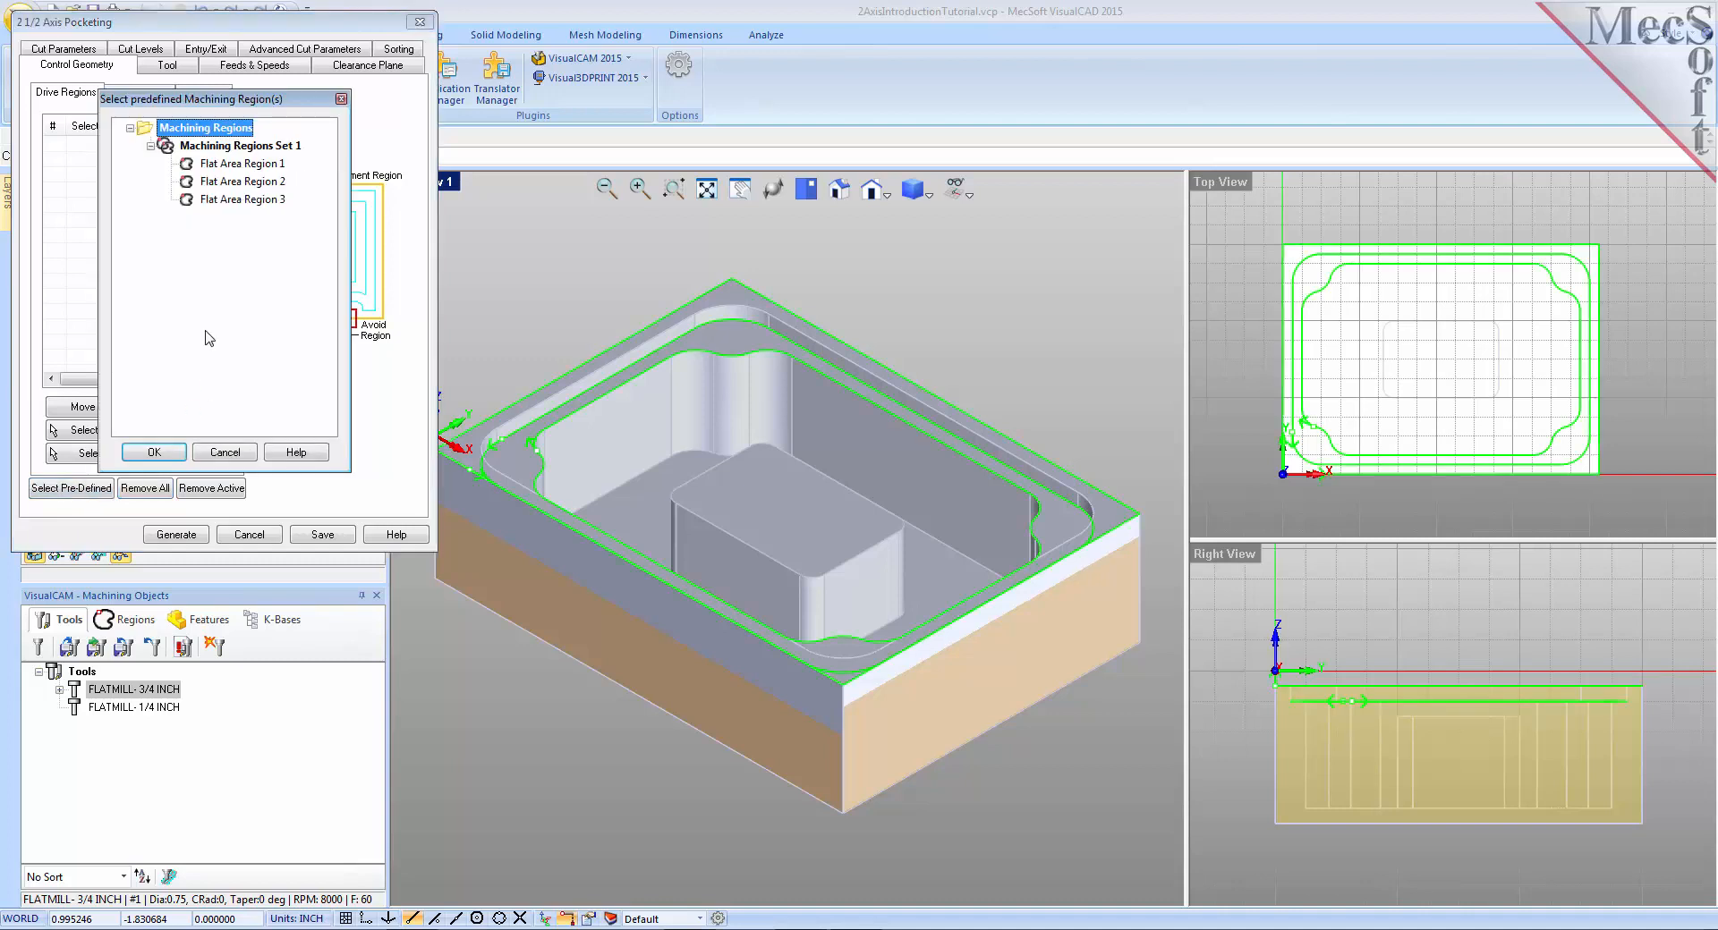
pyautogui.click(231, 182)
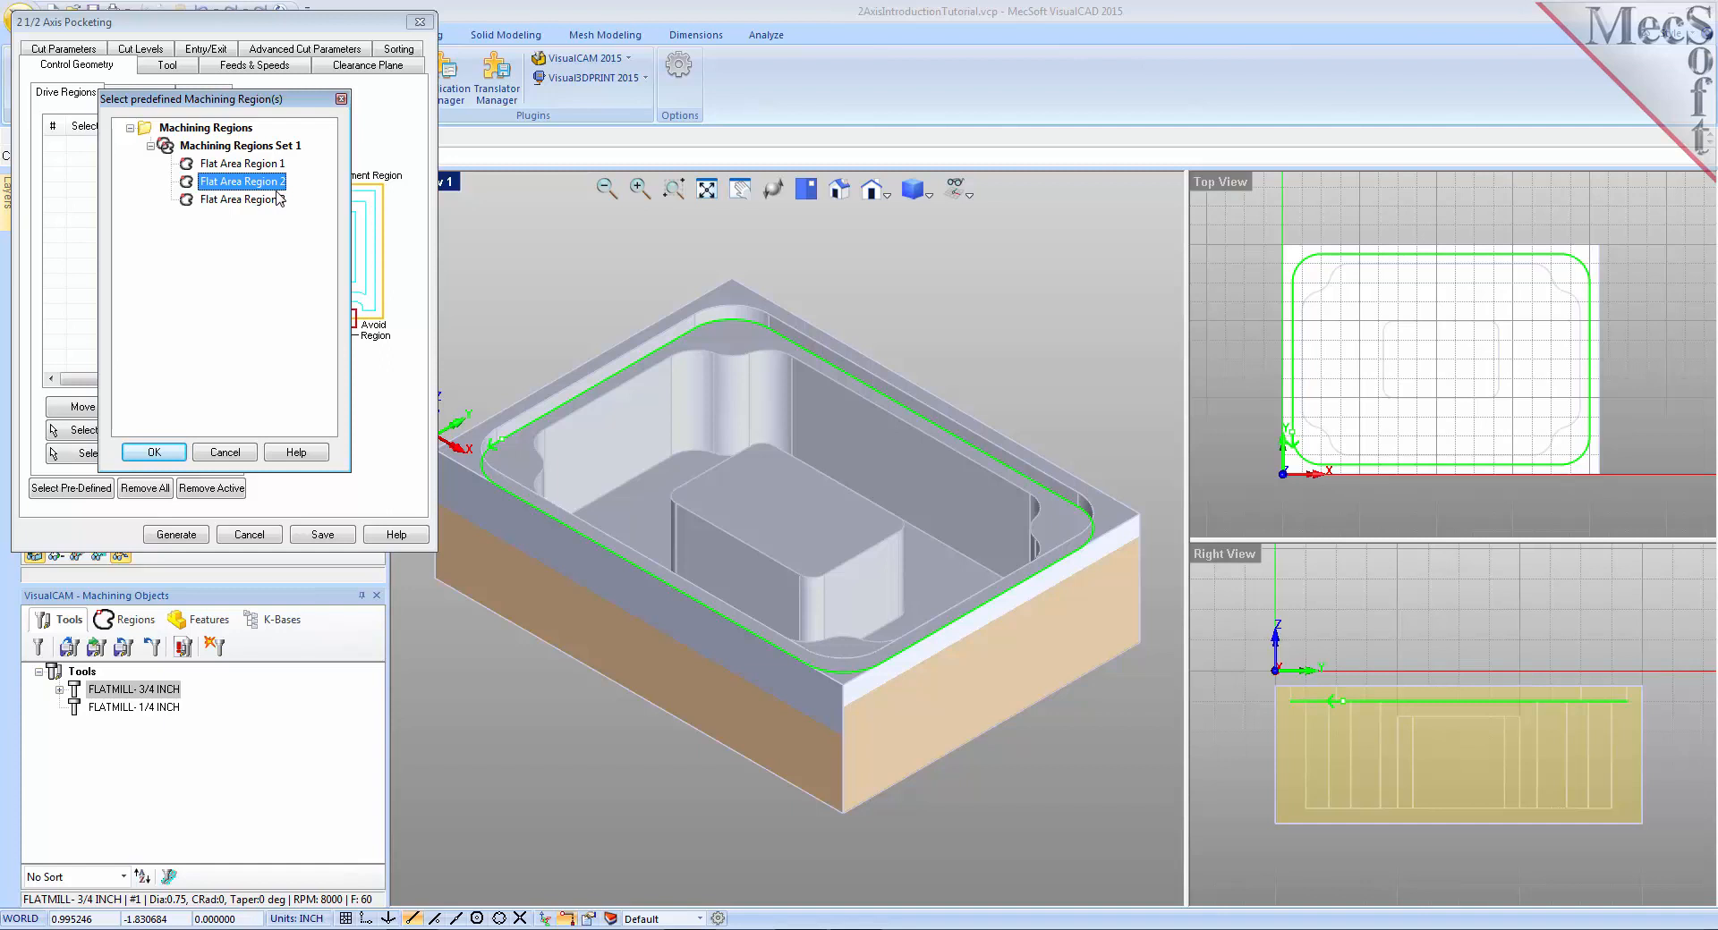
pyautogui.click(154, 453)
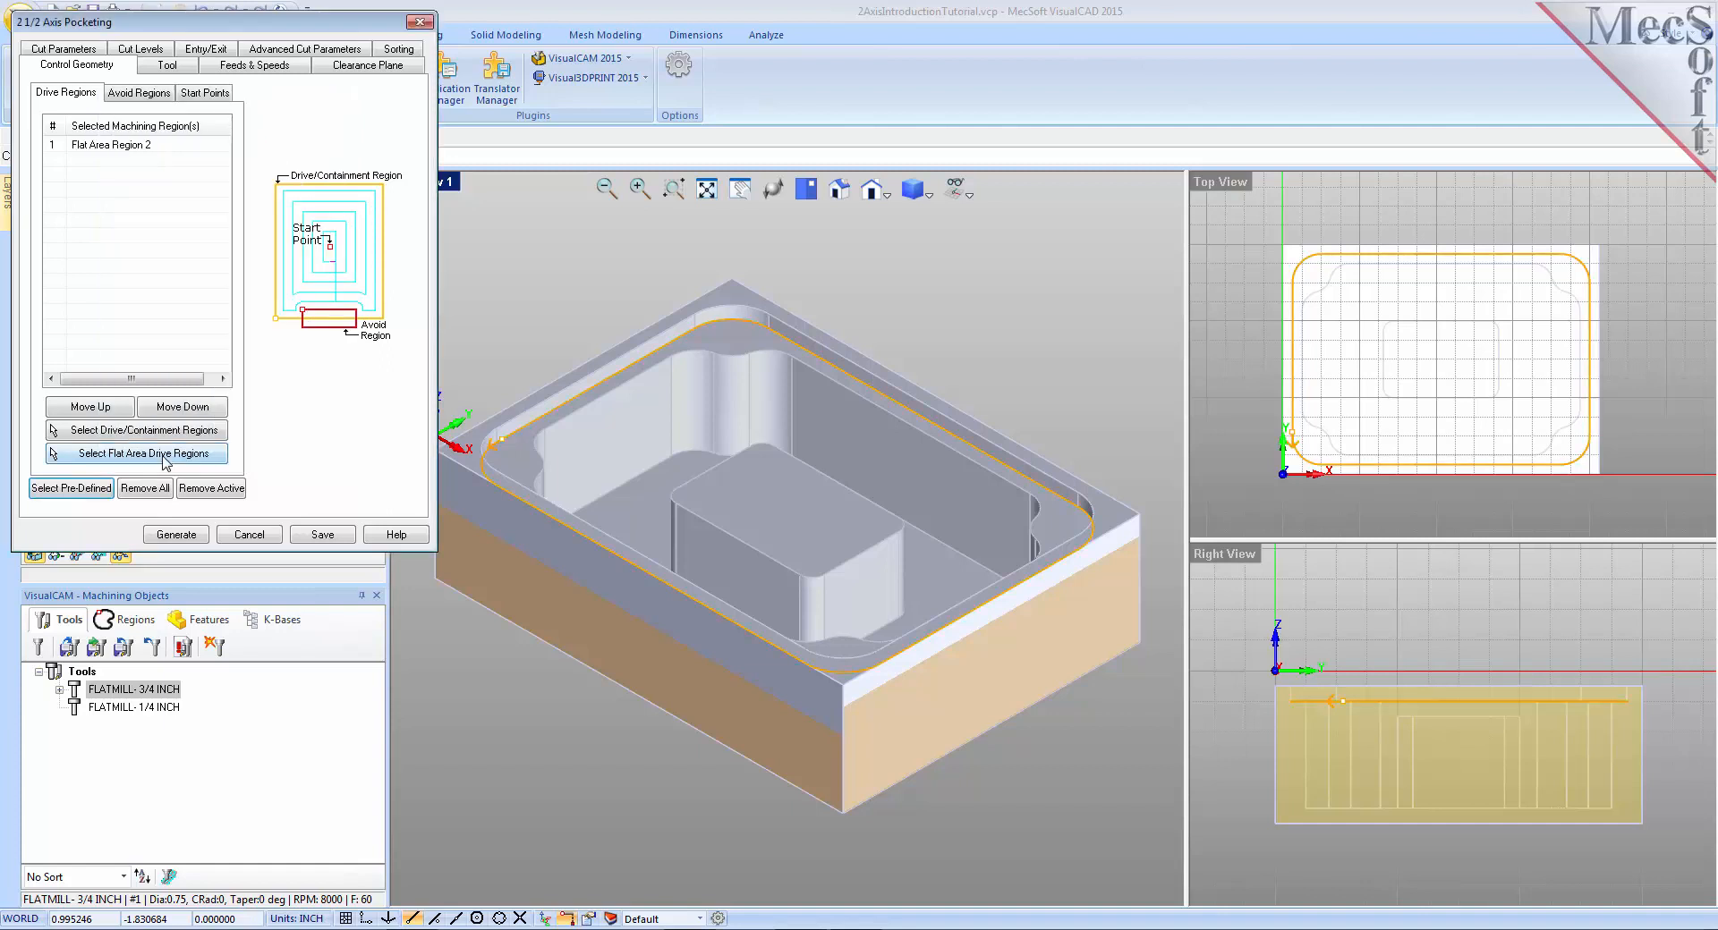
pyautogui.click(105, 145)
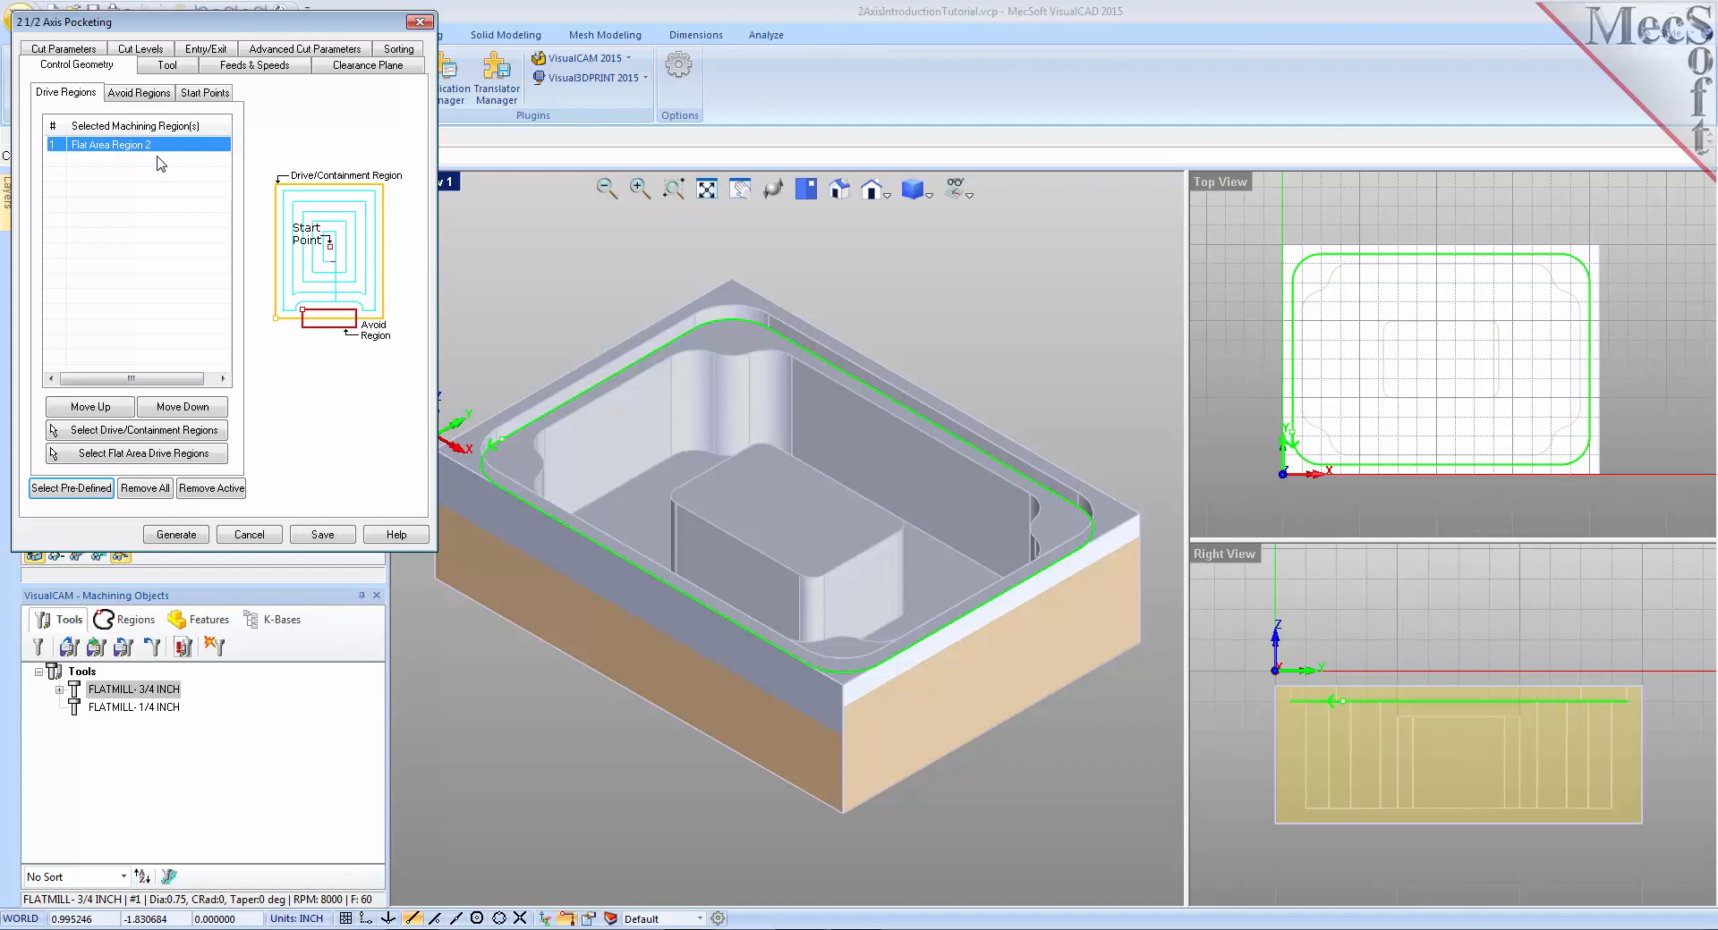
pyautogui.click(166, 68)
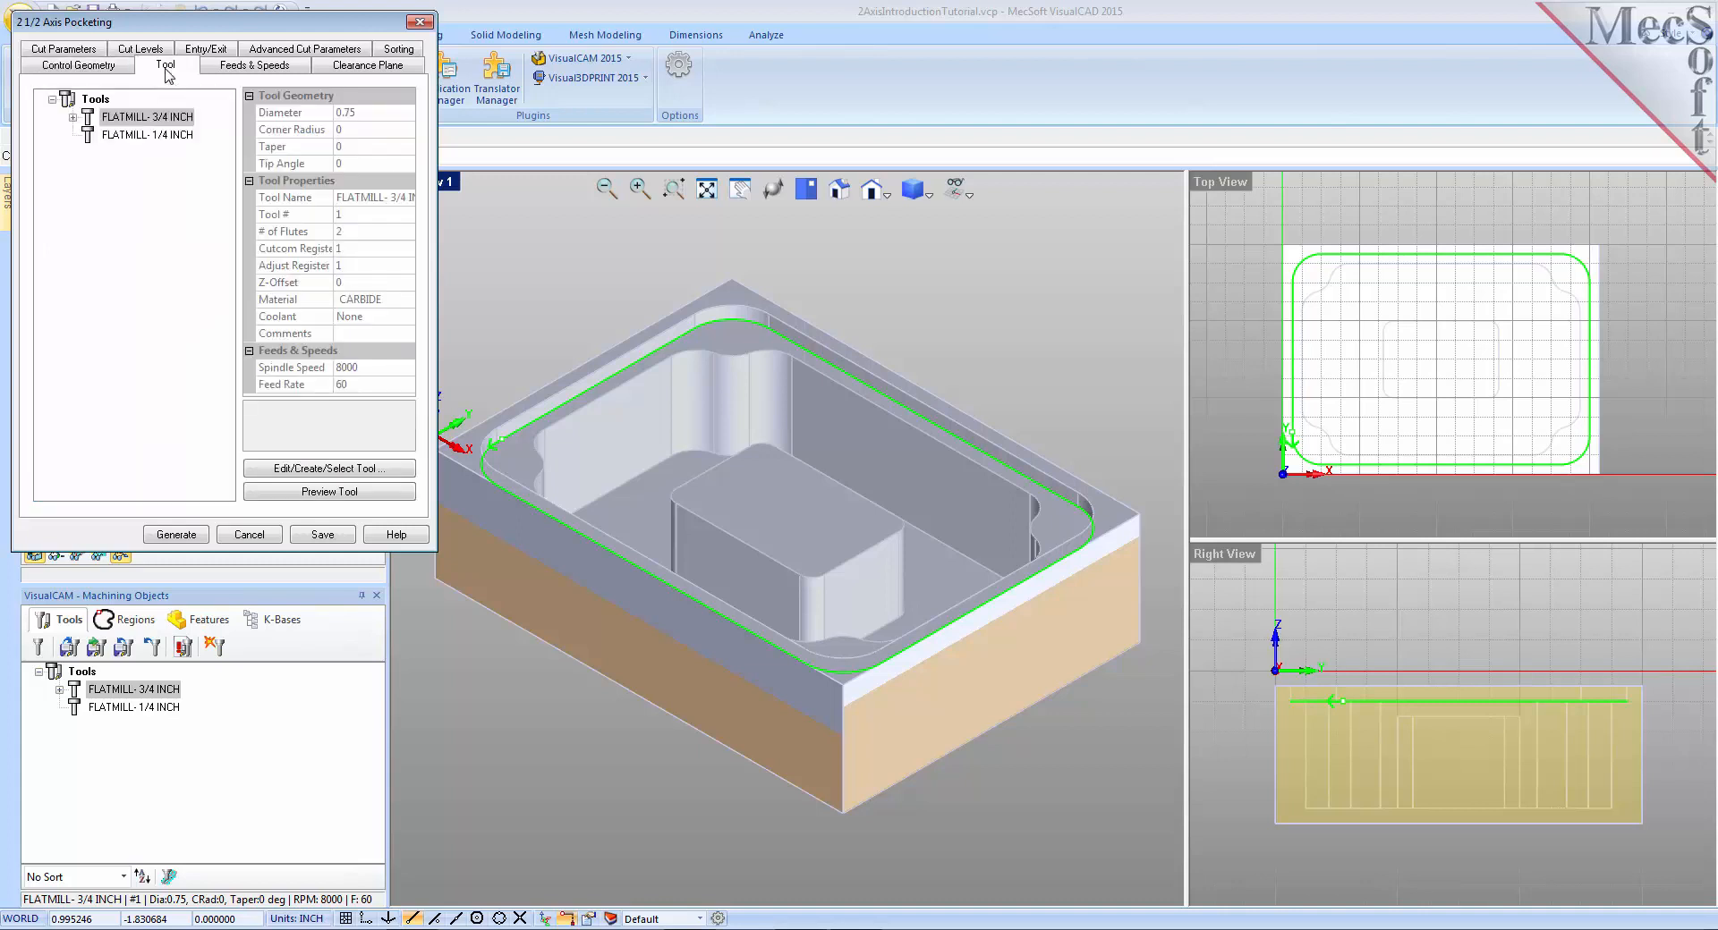
pyautogui.click(110, 124)
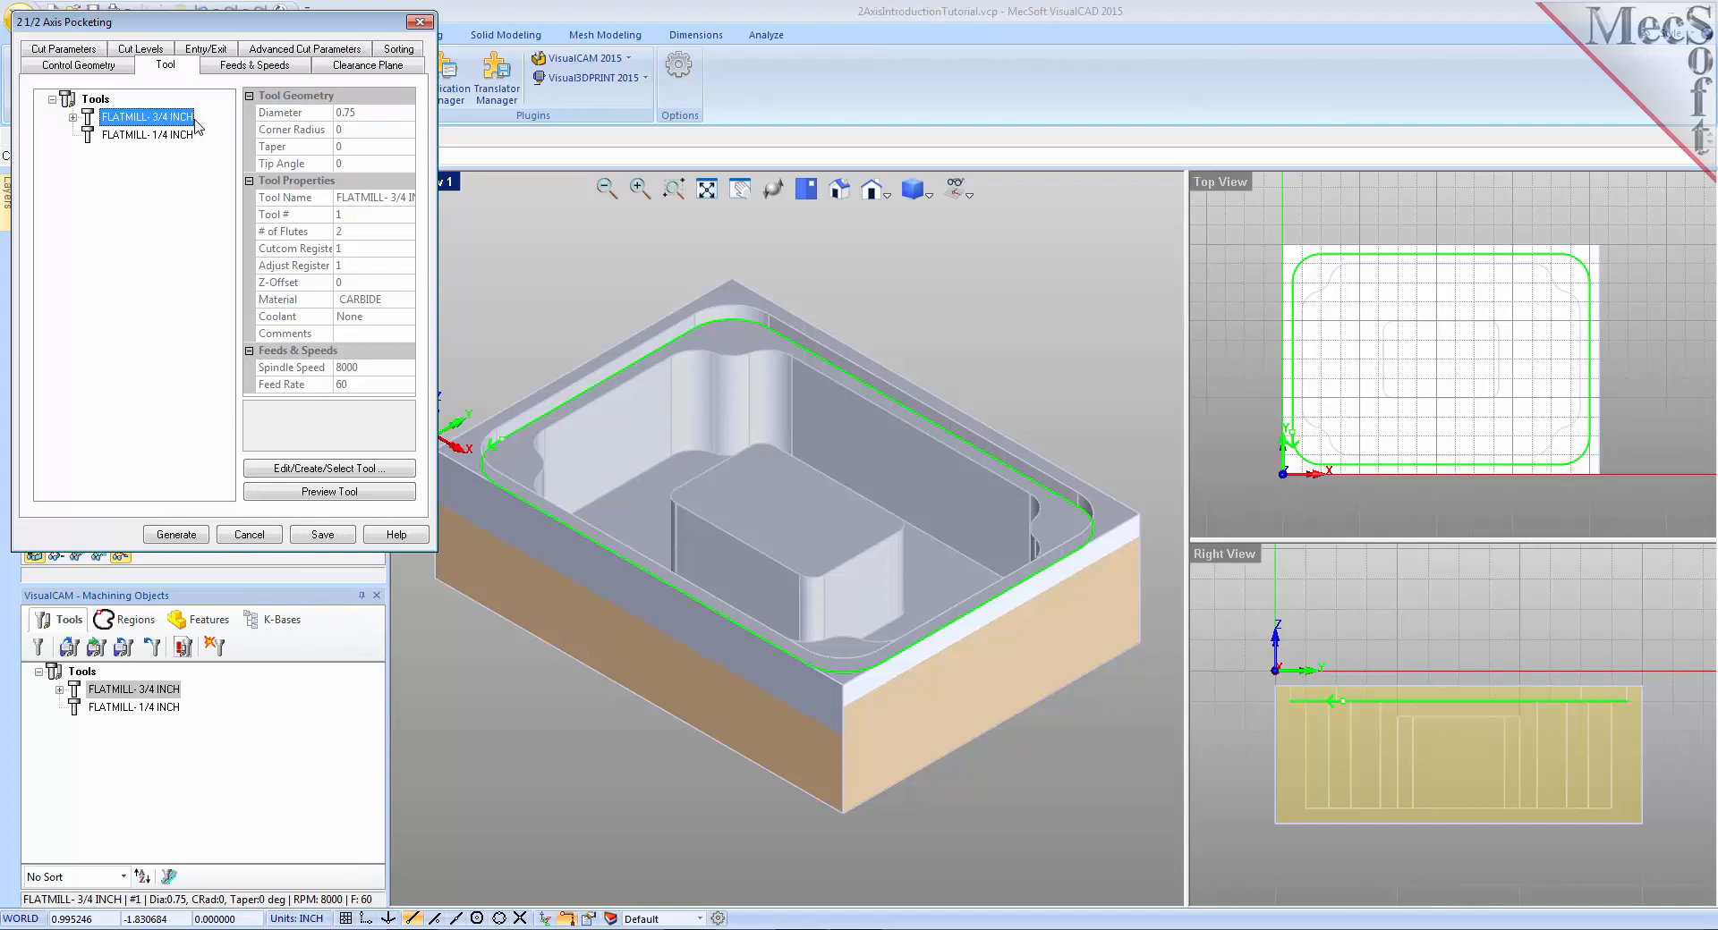
# - Set the pocketing tolerance to 0.001, stock to 0, cut pattern to Offset and stepover to 50% of tool diameter, and toggle Clean Corners
pyautogui.click(90, 49)
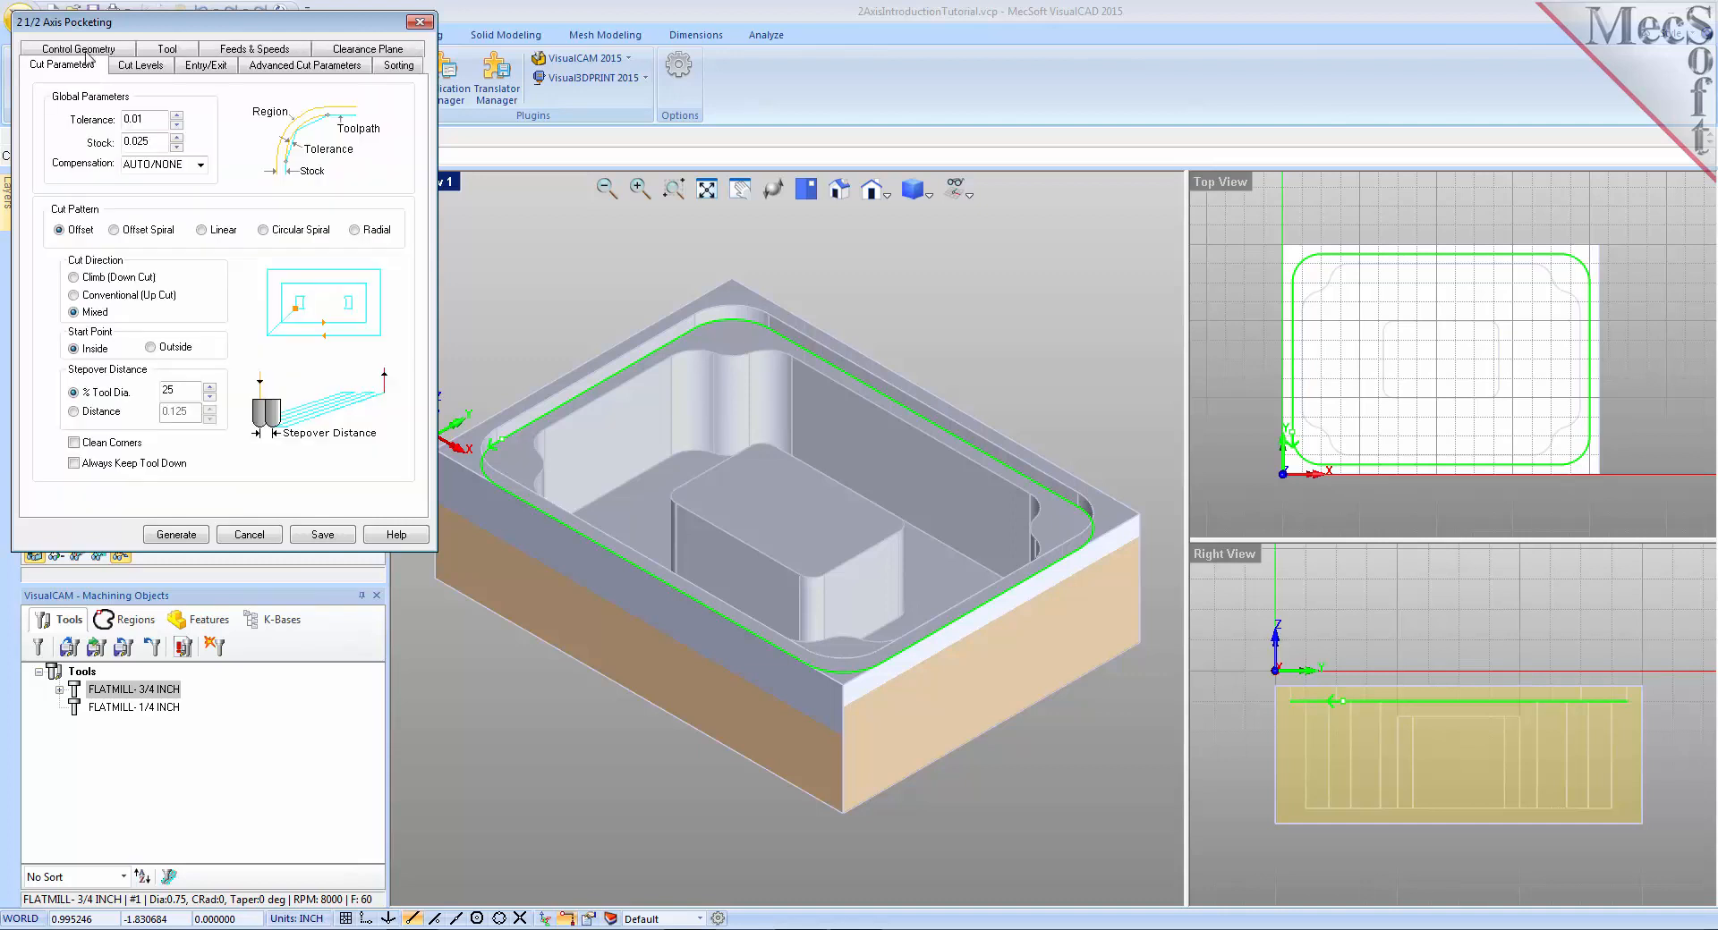
pyautogui.moveTo(145, 119); pyautogui.dragTo(98, 119)
pyautogui.write('0.001')
pyautogui.moveTo(148, 142); pyautogui.dragTo(108, 150)
pyautogui.write('0')
pyautogui.click(59, 231)
pyautogui.moveTo(179, 391); pyautogui.dragTo(145, 391)
pyautogui.write('50')
pyautogui.click(82, 444)
# - Set the pocketing cut geometry location to At Bottom with a total cut depth of 0.25 and generate the toolpath
pyautogui.click(155, 67)
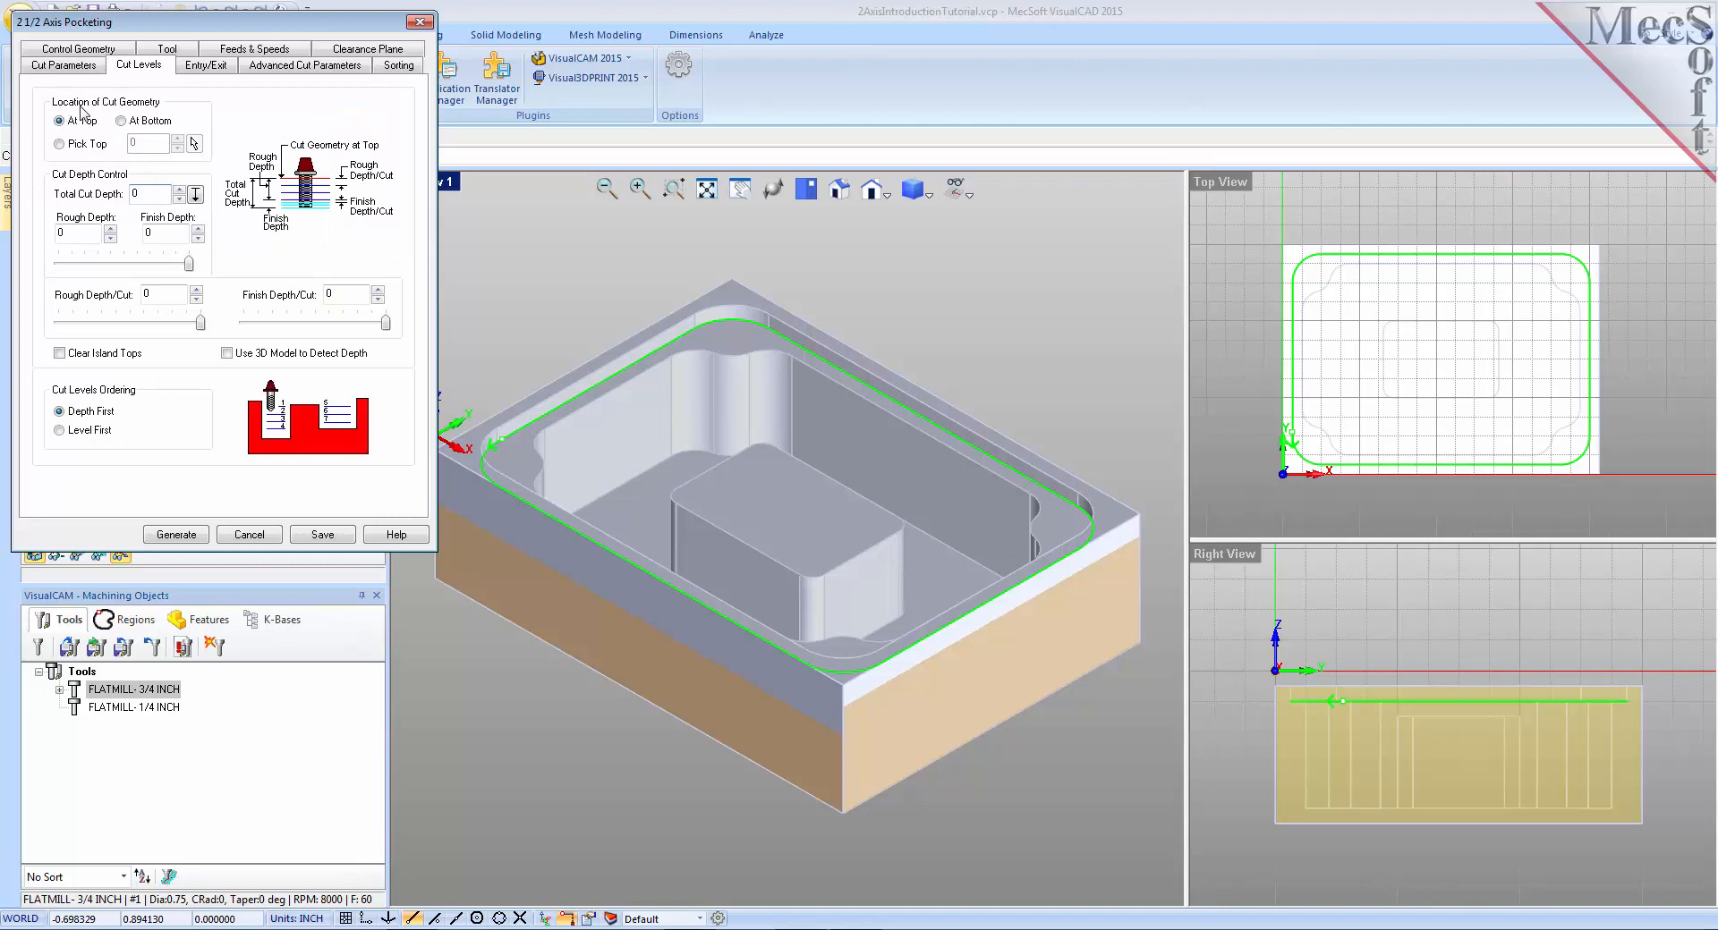
pyautogui.click(131, 122)
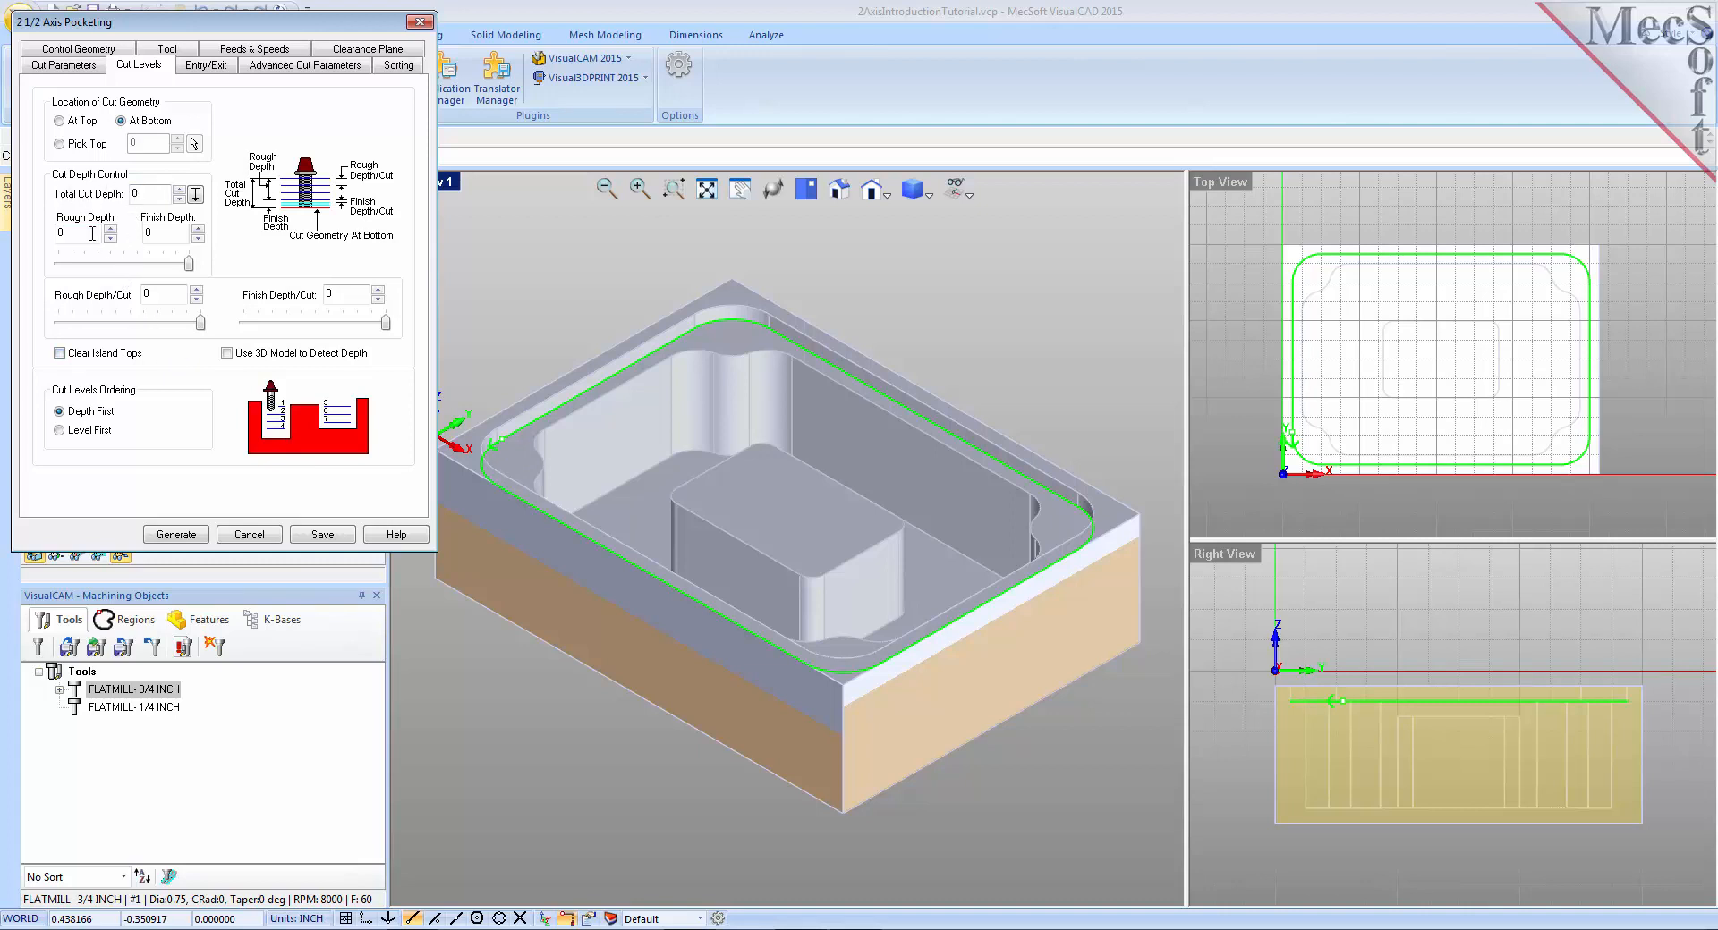
pyautogui.moveTo(168, 193); pyautogui.dragTo(98, 196)
pyautogui.write('.25')
pyautogui.moveTo(166, 293); pyautogui.dragTo(149, 294)
pyautogui.click(184, 536)
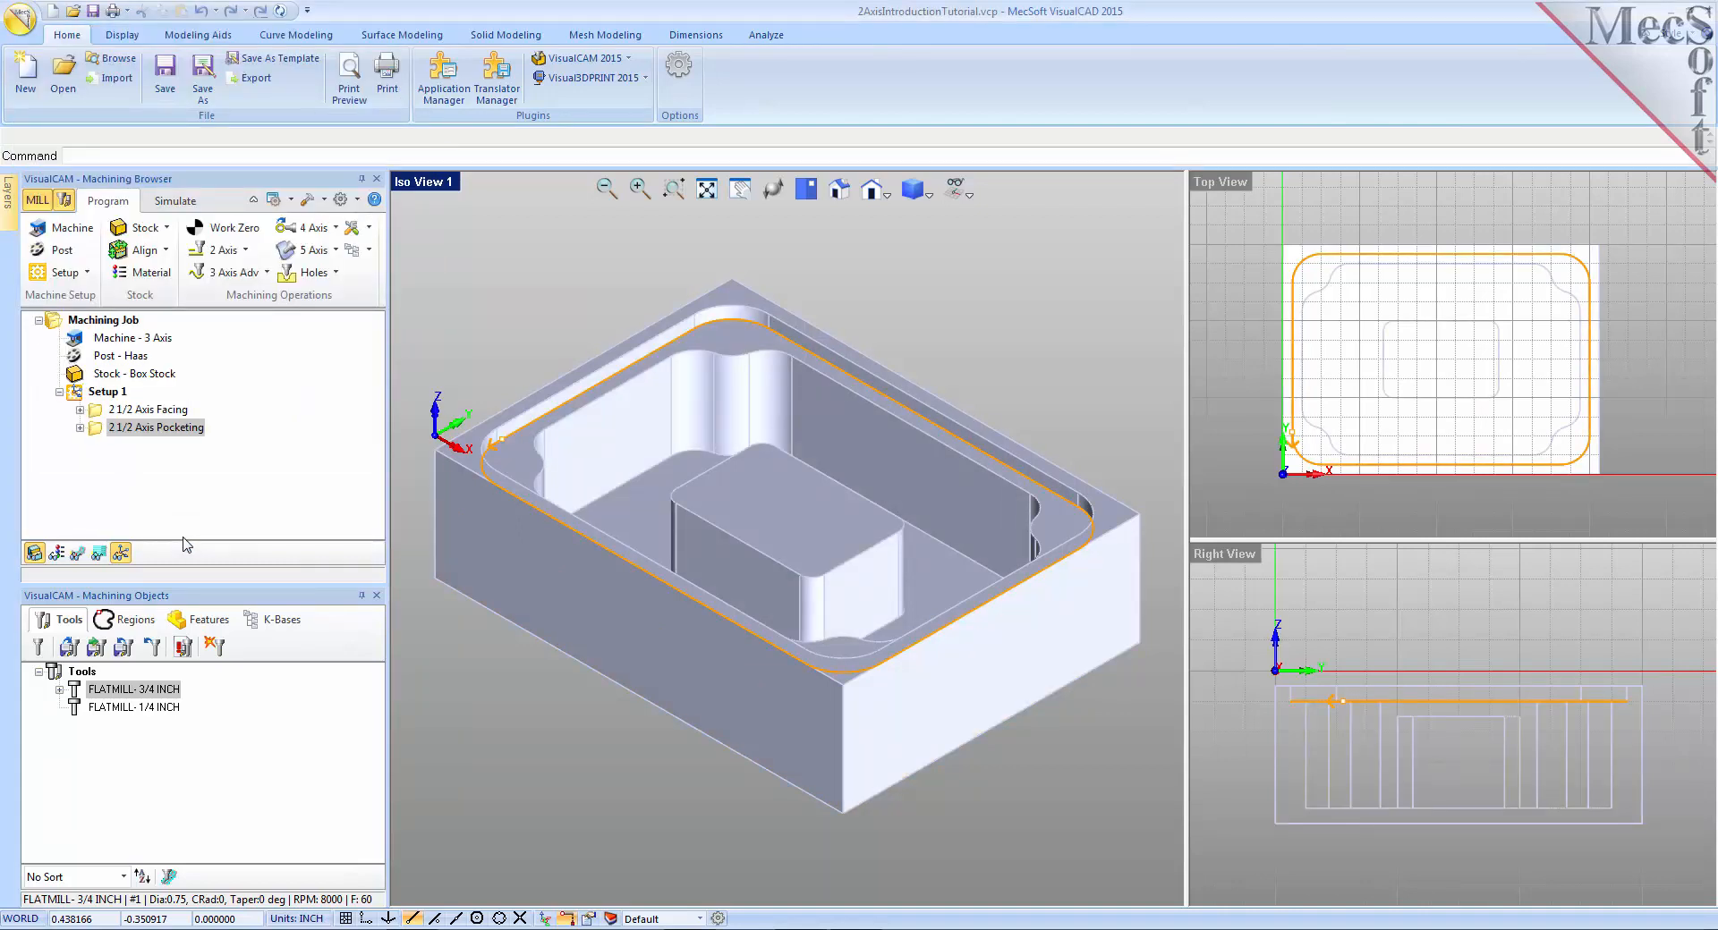
# - Display the pocketing toolpath and simulate the 2 1/2 Axis Pocketing operation on the faced stock
pyautogui.click(77, 553)
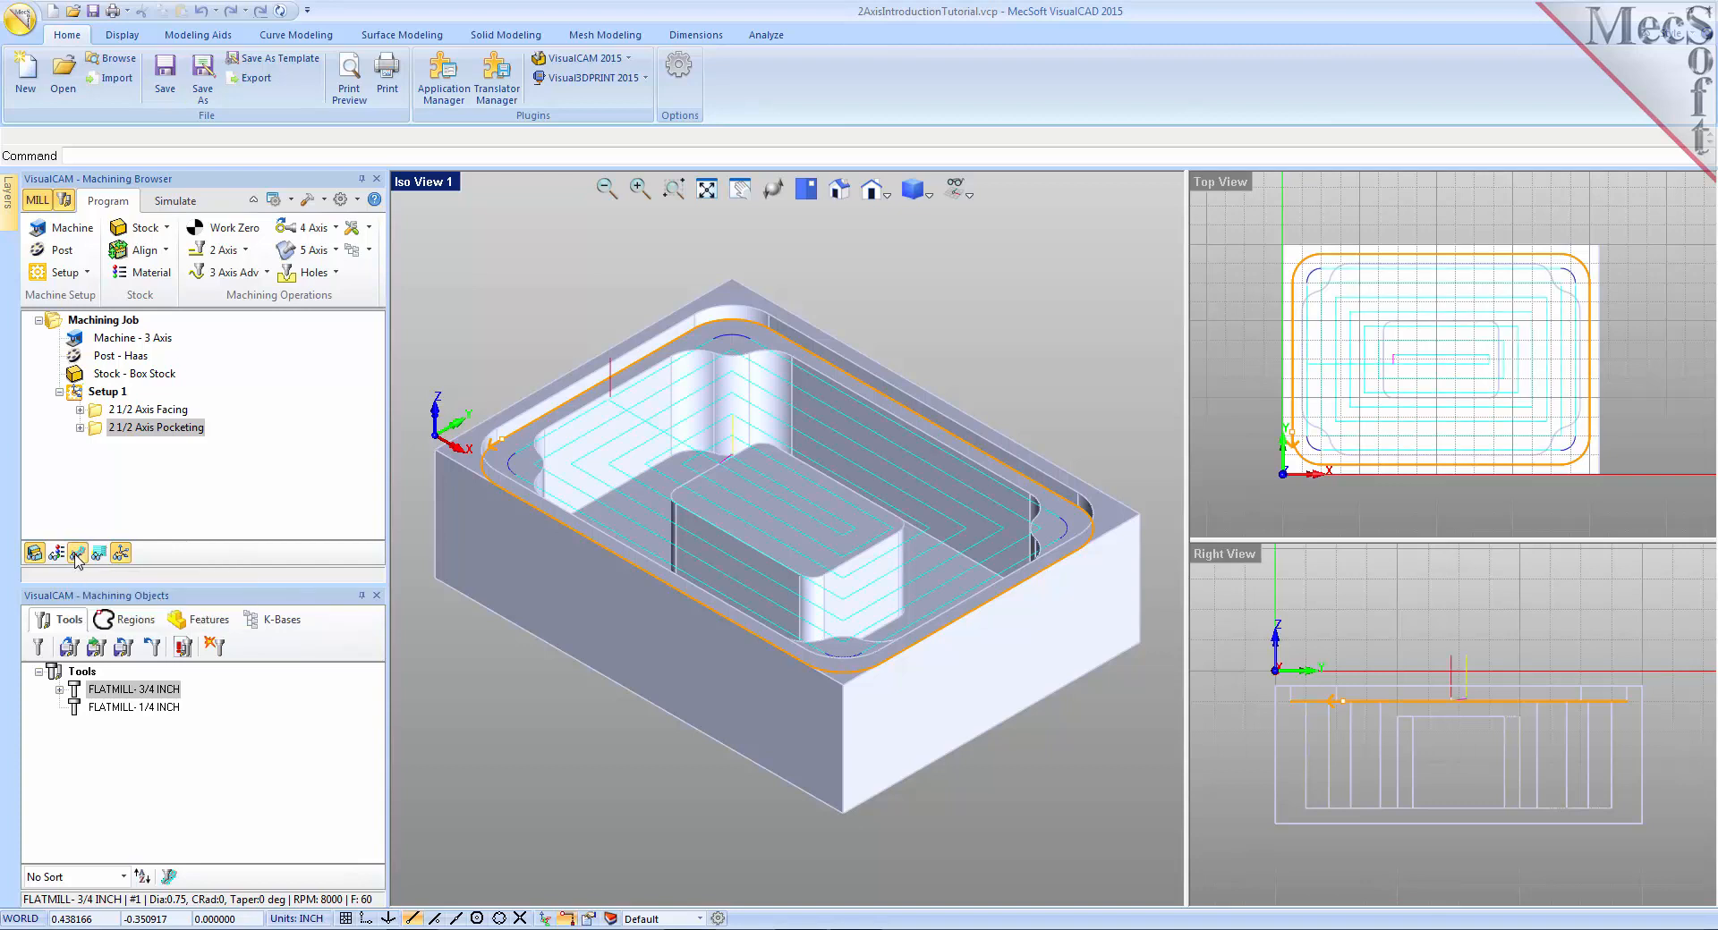
pyautogui.moveTo(776, 447)
pyautogui.mouseDown(button='middle')
pyautogui.moveTo(770, 503)
pyautogui.moveTo(781, 442)
pyautogui.mouseUp(button='middle')
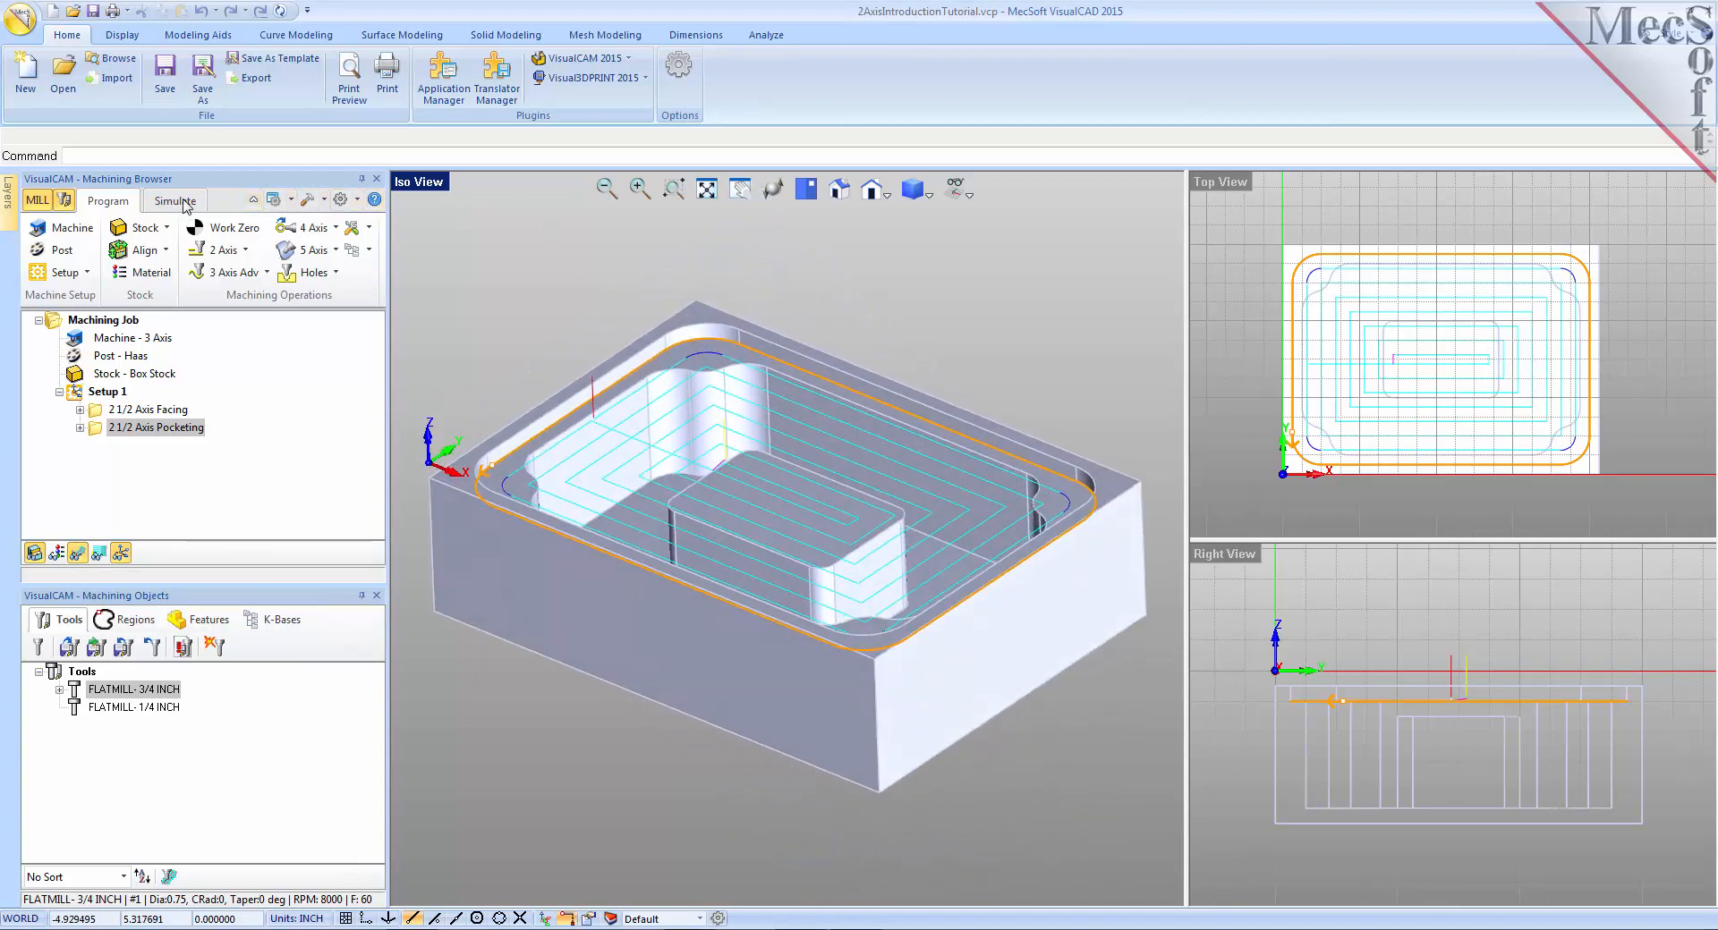
pyautogui.click(184, 202)
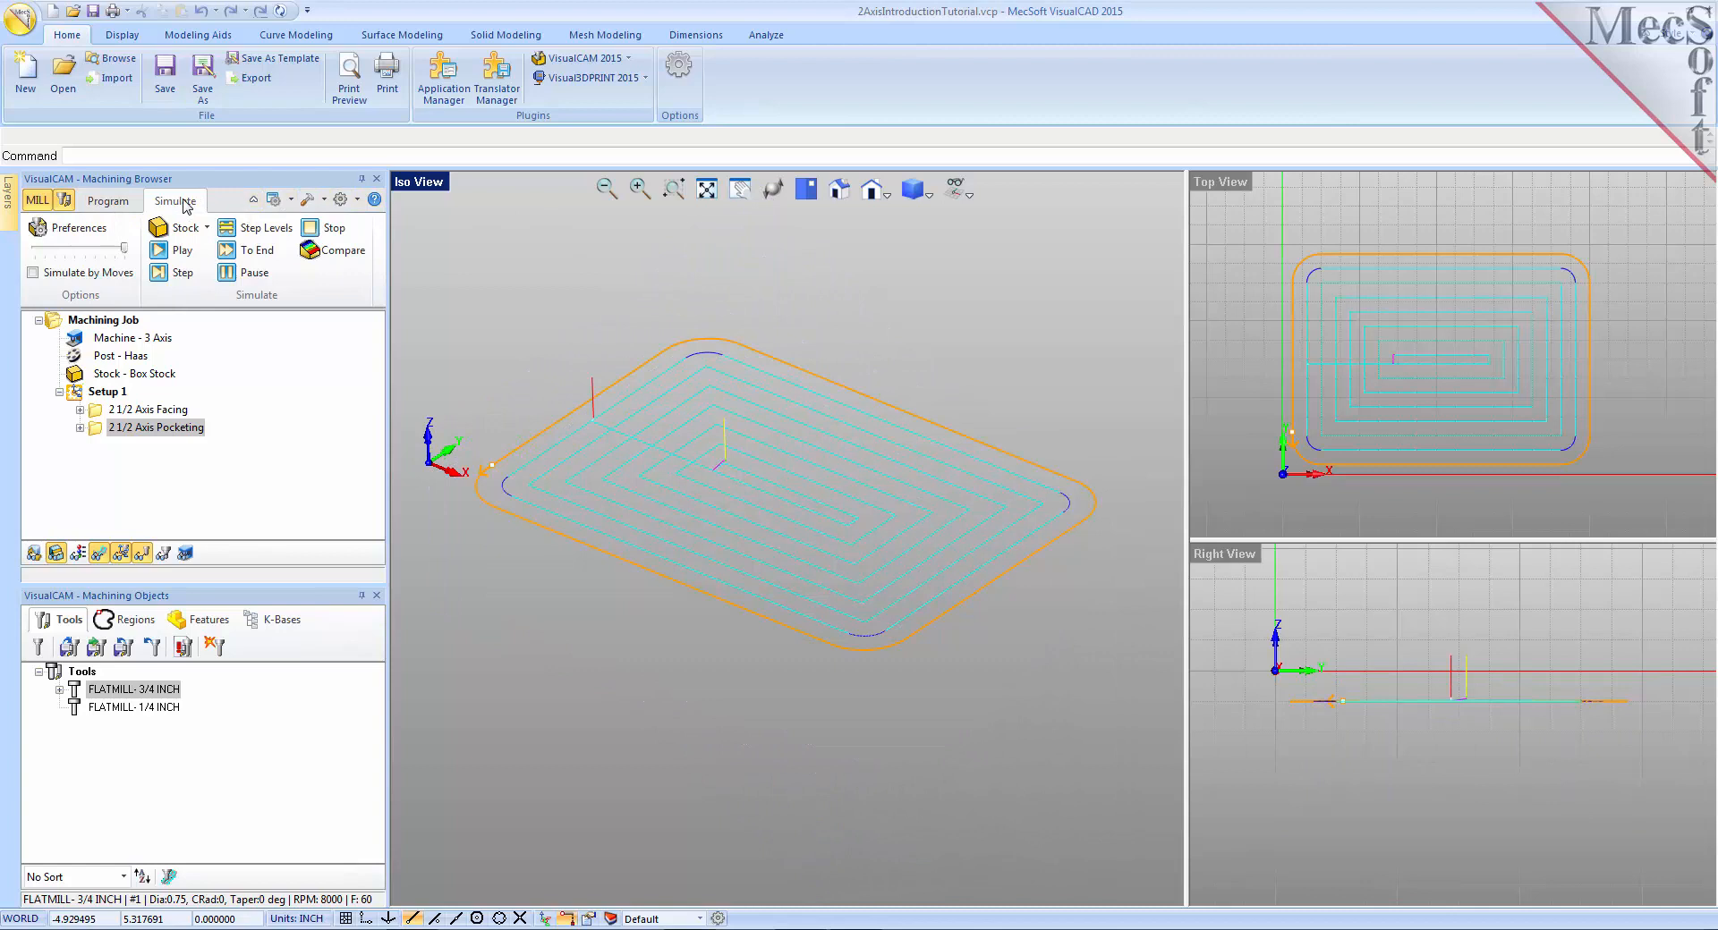
pyautogui.click(93, 429)
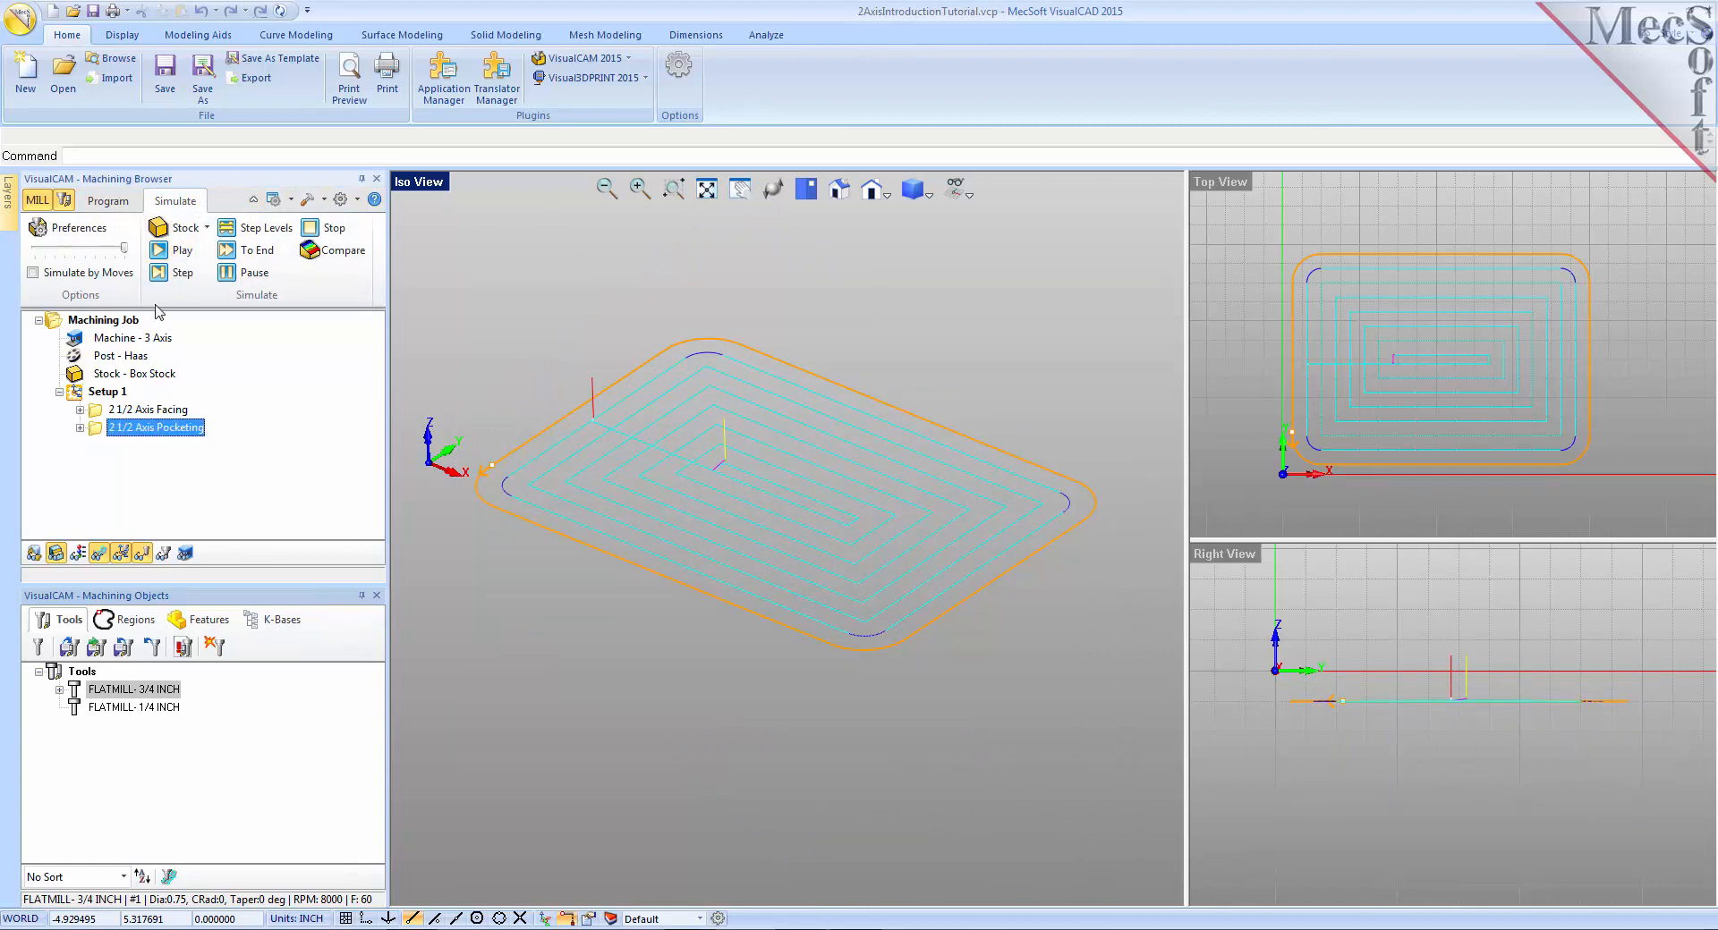
pyautogui.click(183, 251)
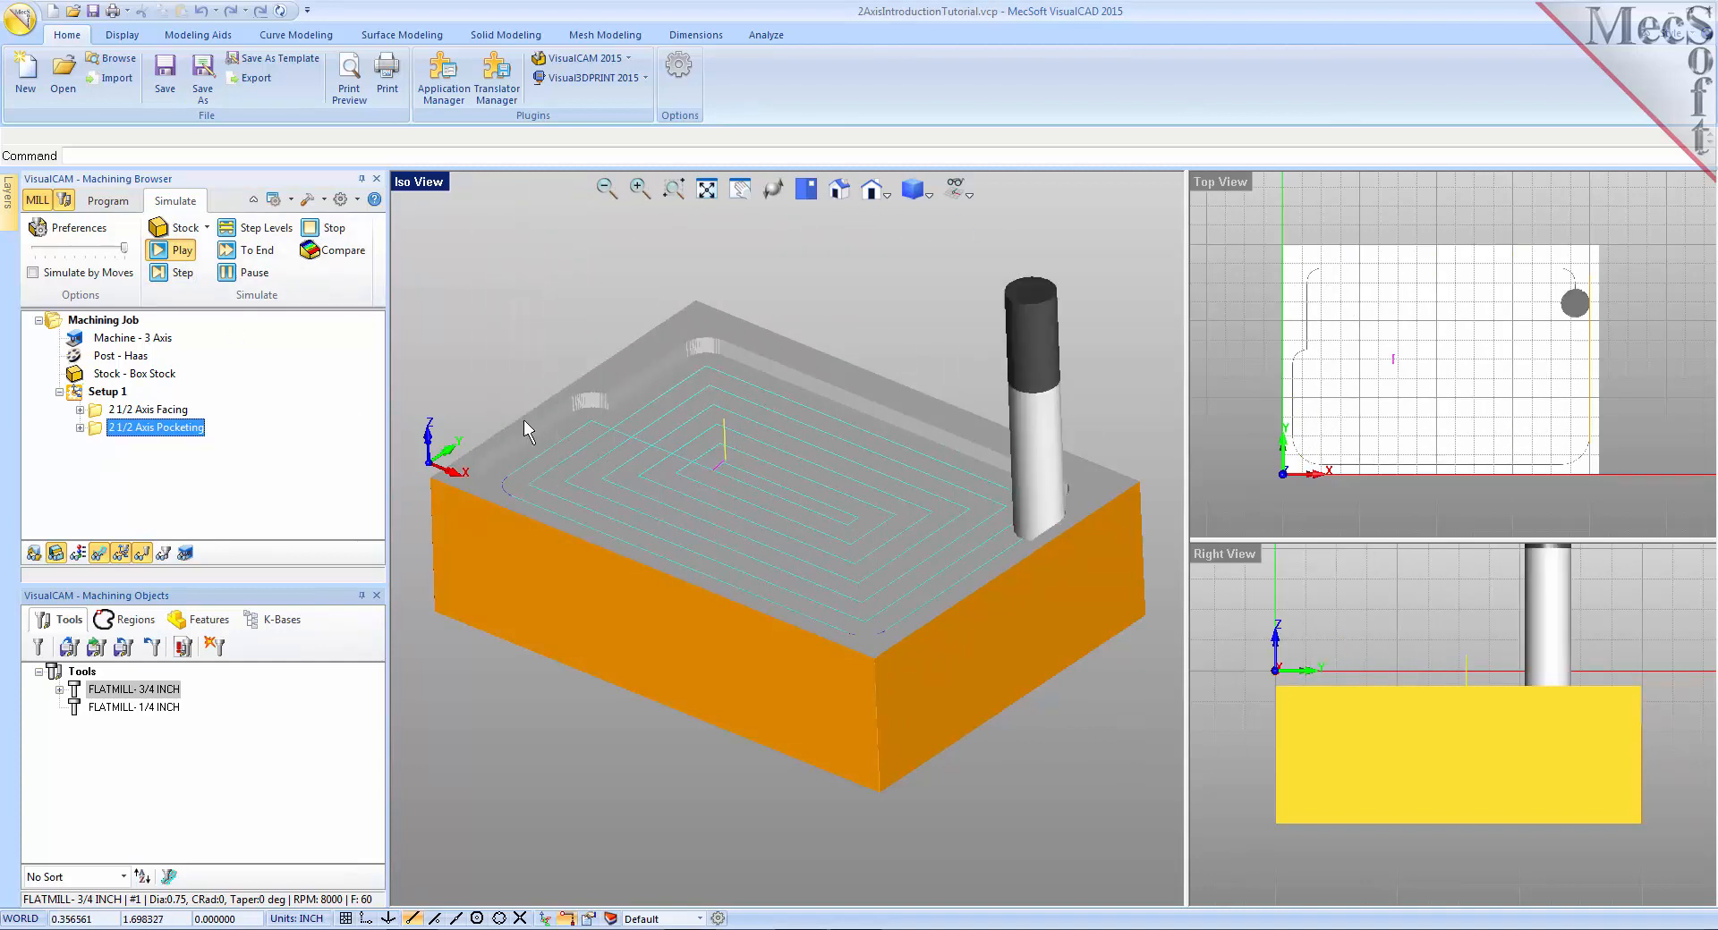
pyautogui.moveTo(791, 452)
pyautogui.mouseDown(button='right')
pyautogui.moveTo(780, 481)
pyautogui.moveTo(784, 456)
pyautogui.mouseUp(button='right')
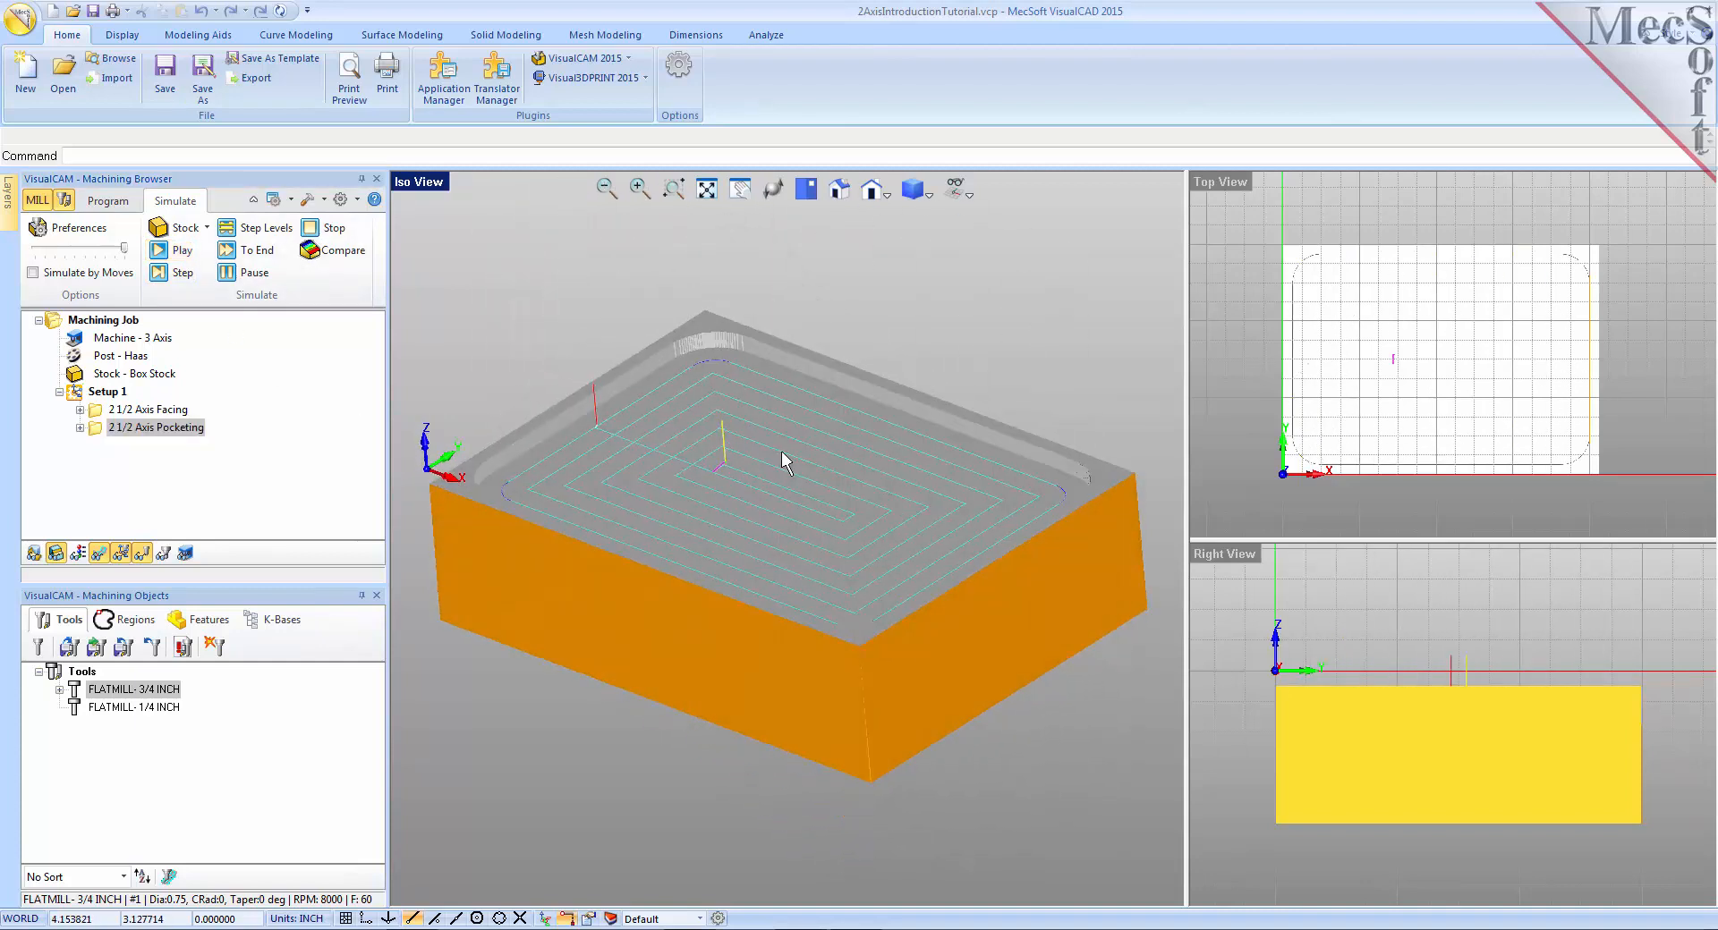
# - Hide the pocketing toolpath, examine the simulated shallow pocket and return to programming the job
pyautogui.click(98, 553)
pyautogui.moveTo(632, 464)
pyautogui.mouseDown(button='right')
pyautogui.moveTo(659, 537)
pyautogui.moveTo(678, 519)
pyautogui.moveTo(653, 475)
pyautogui.mouseUp(button='right')
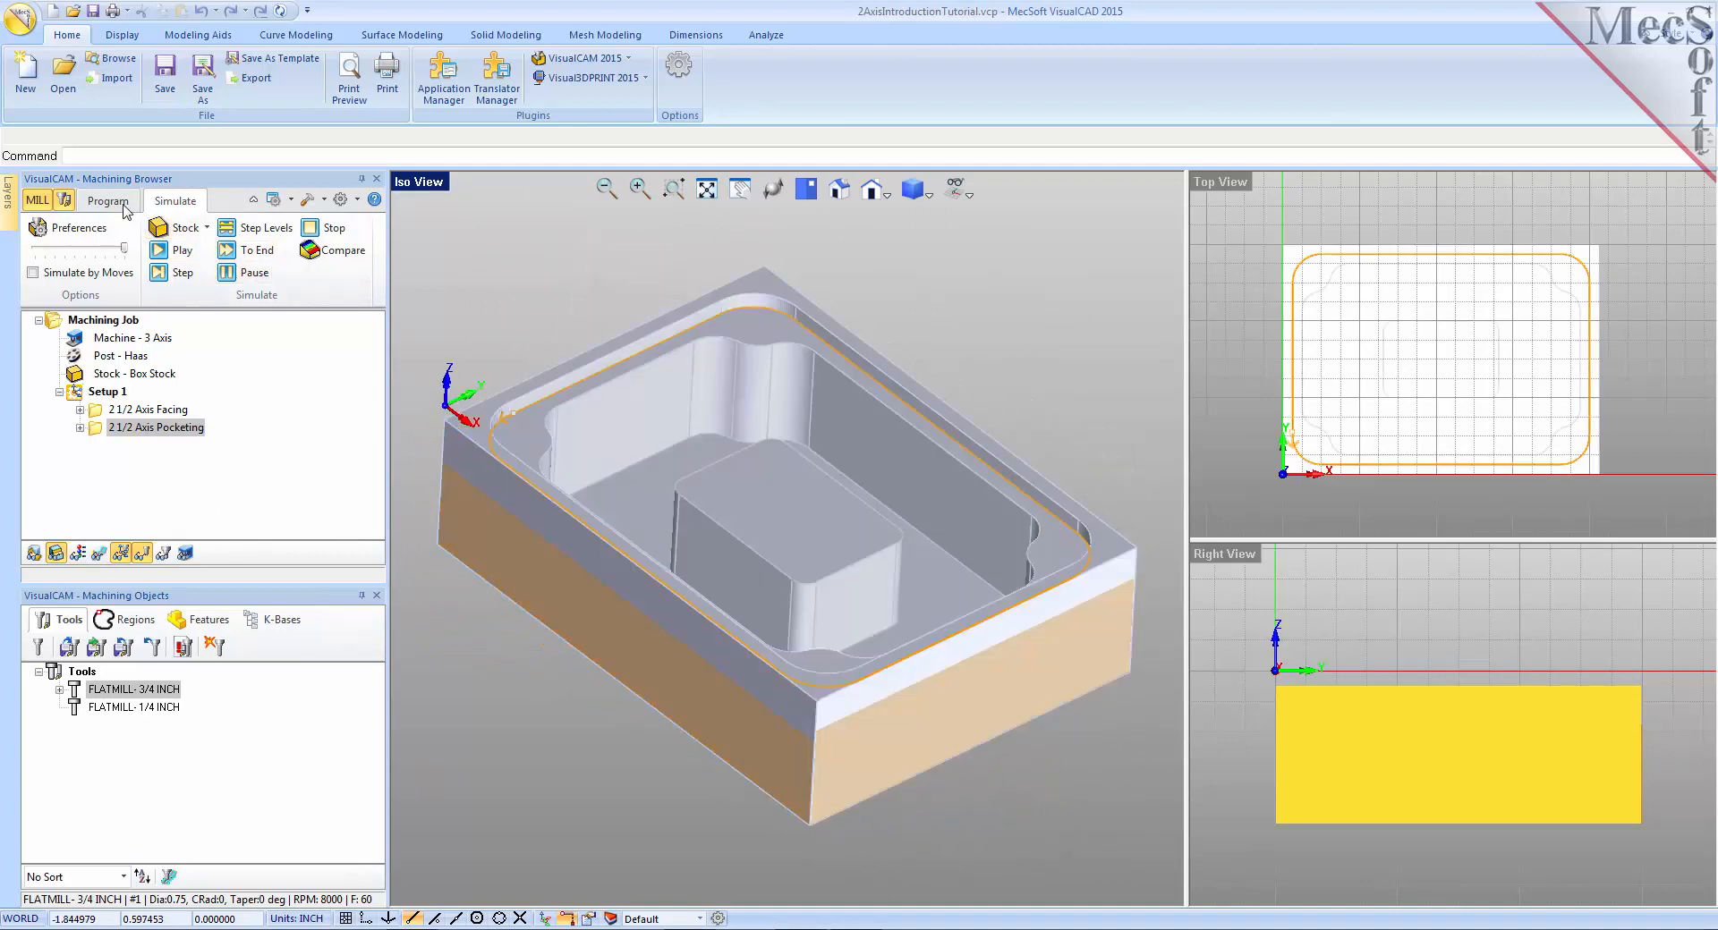
pyautogui.click(107, 201)
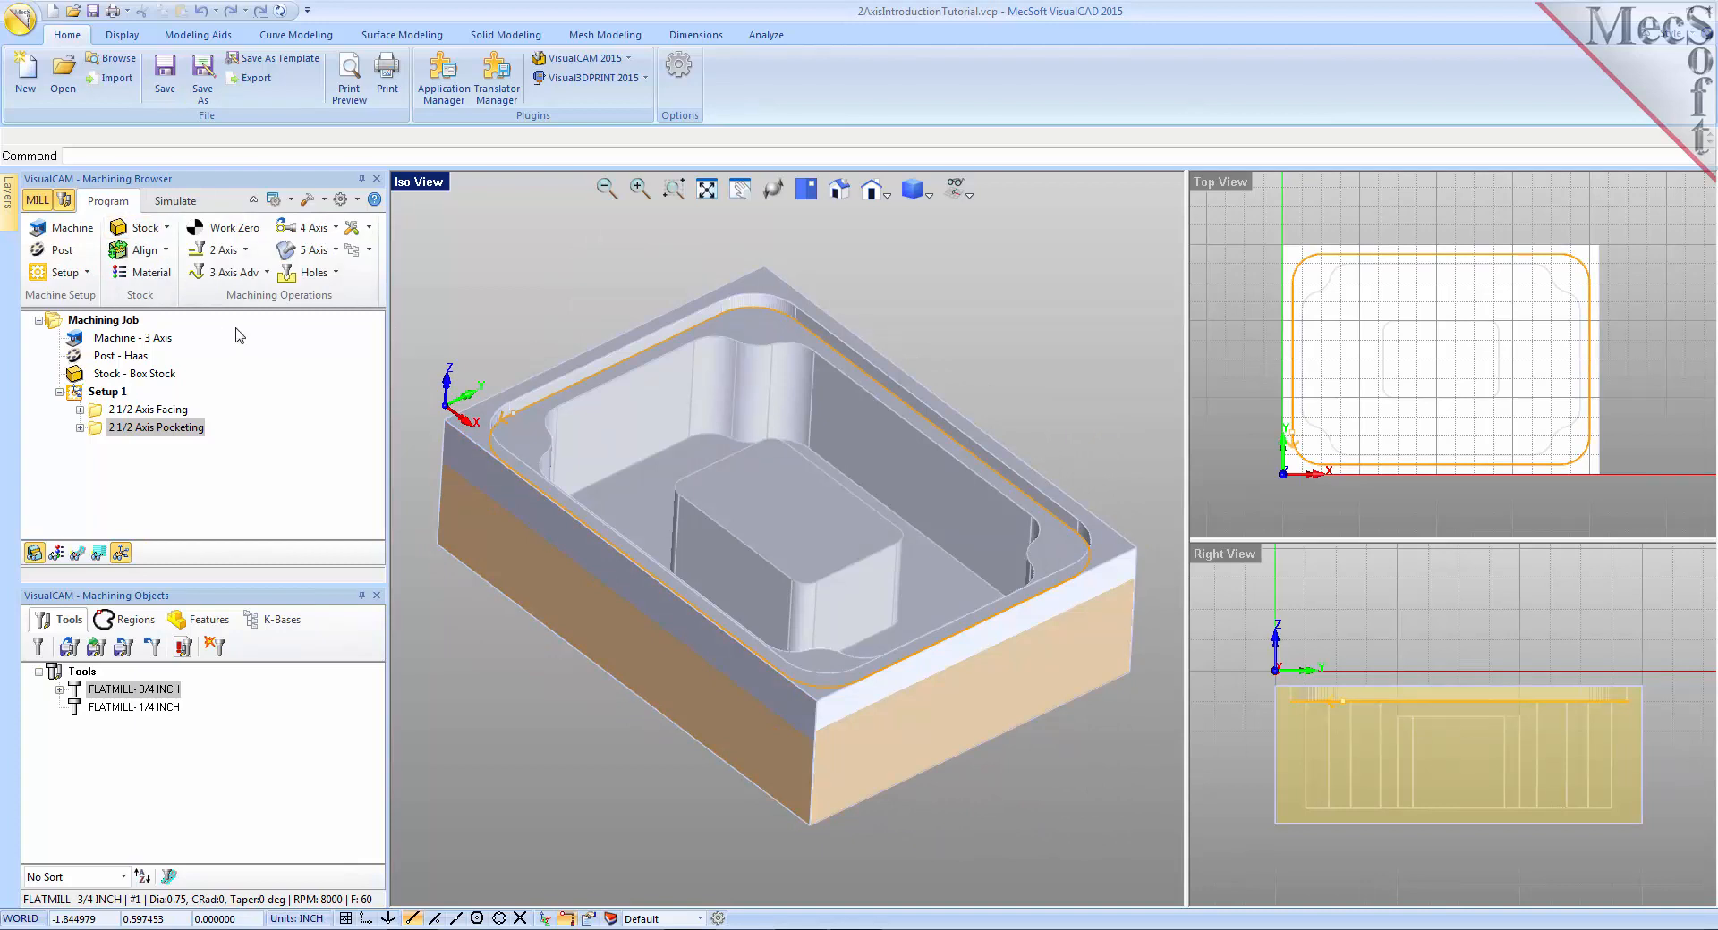
# - Duplicate the 2 1/2 Axis Pocketing operation within Setup 1 by copying and pasting it
pyautogui.click(95, 433)
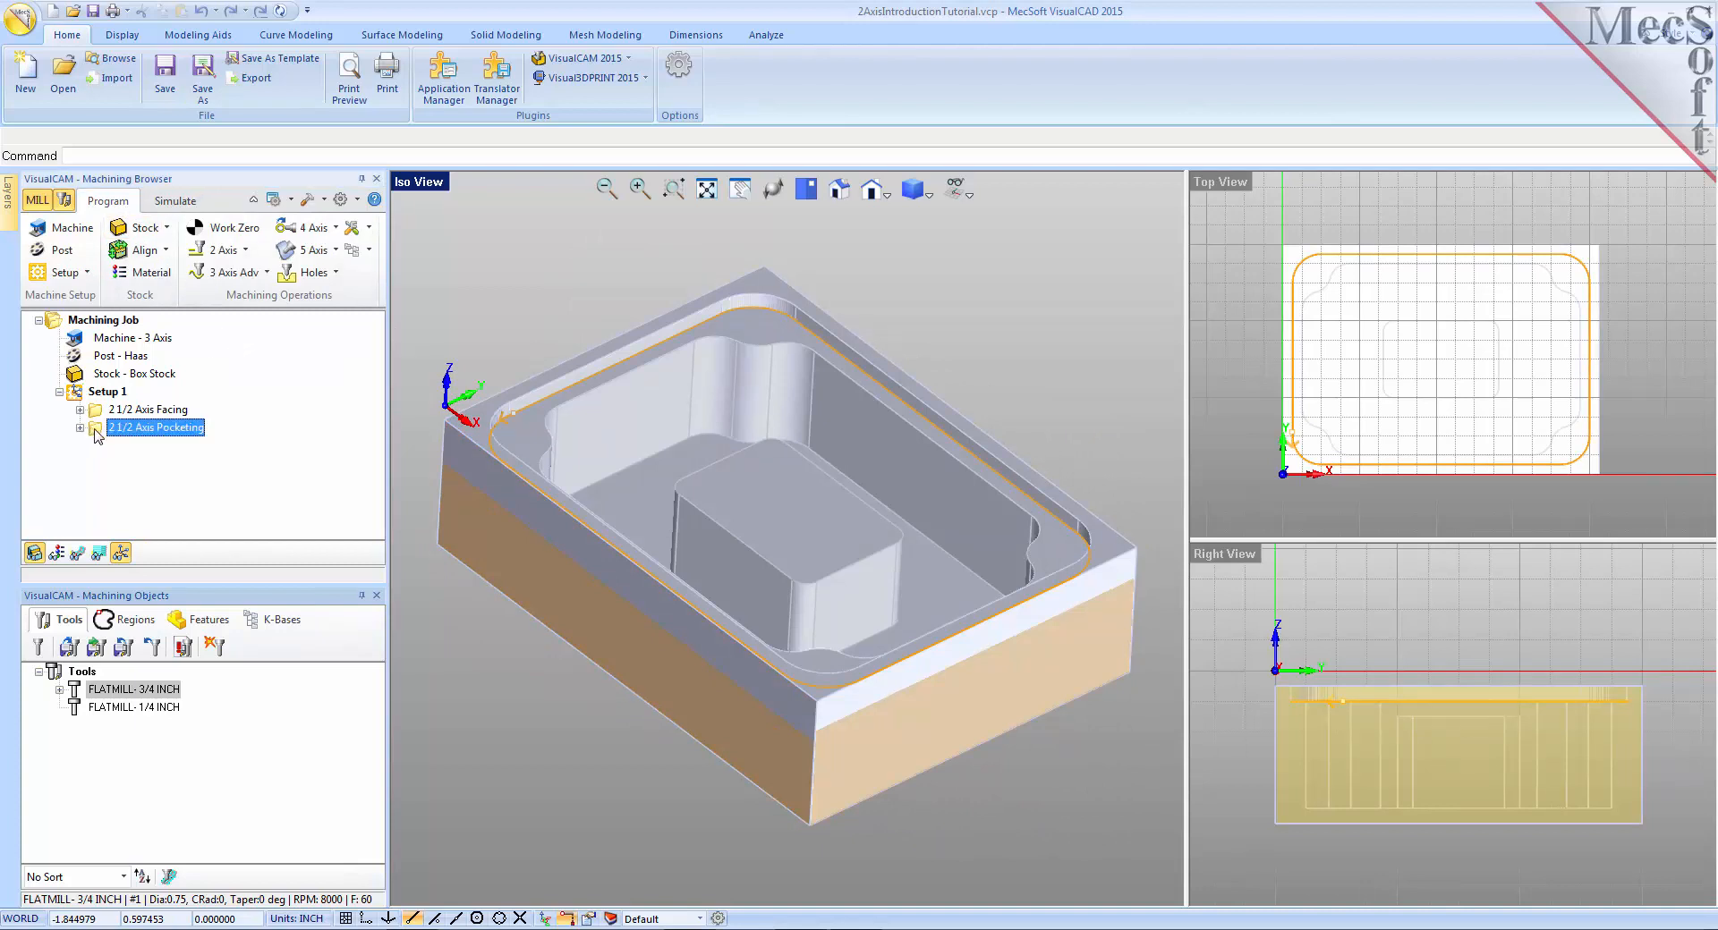
pyautogui.rightClick(97, 435)
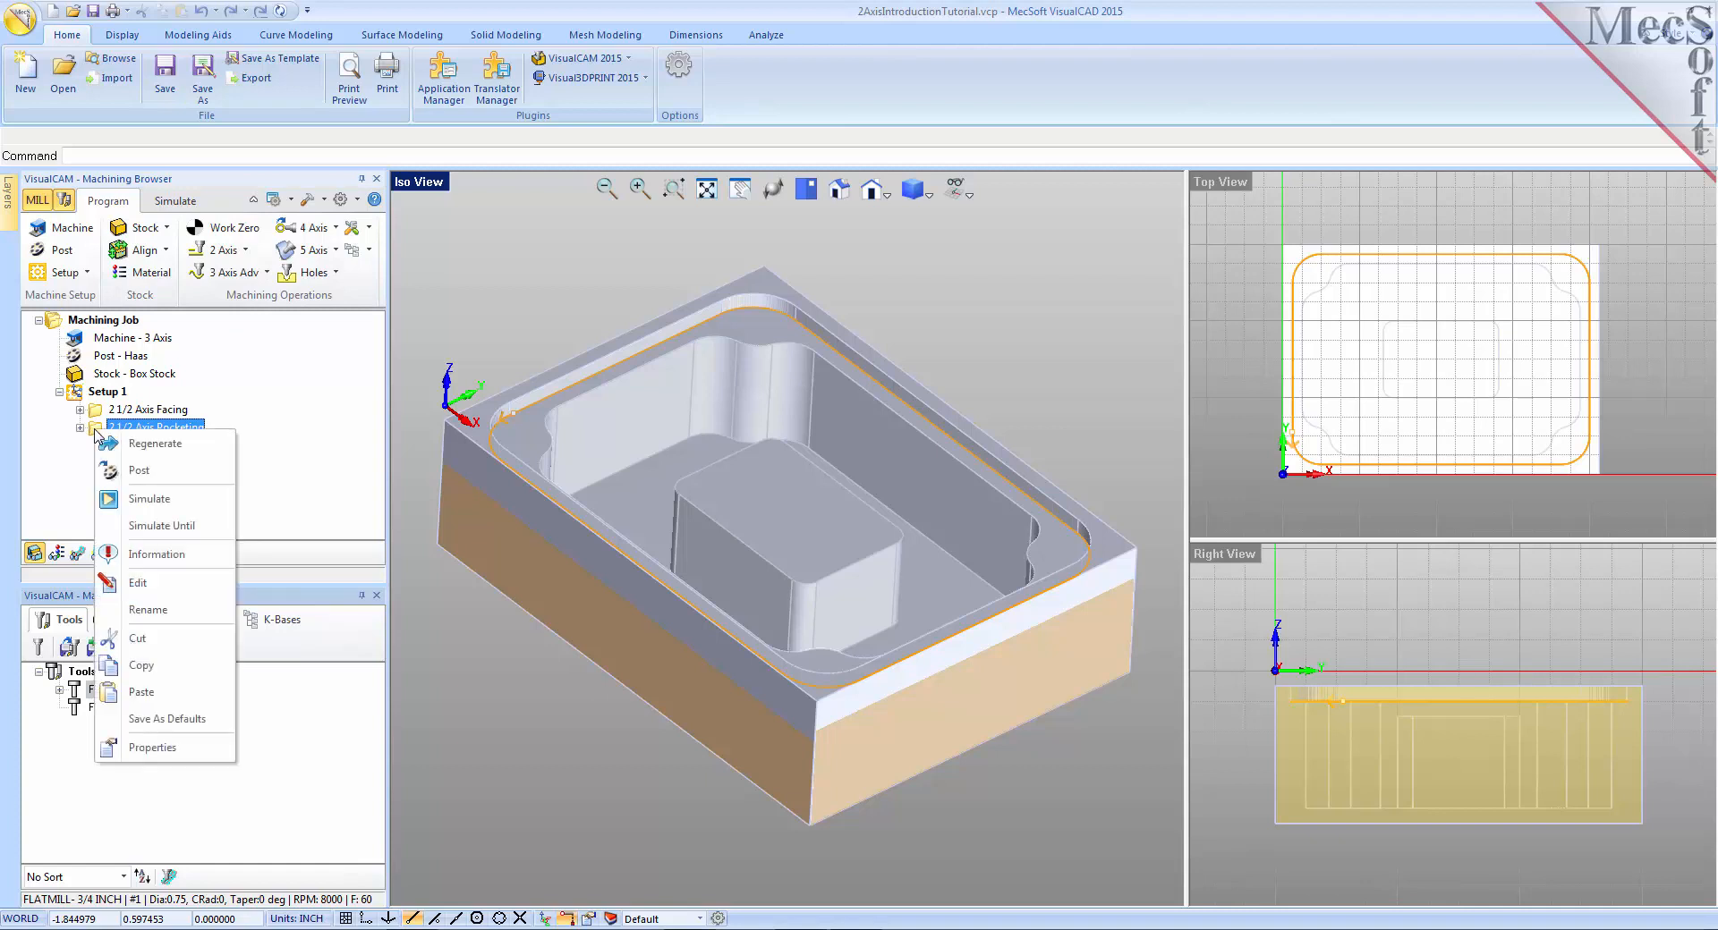
pyautogui.click(178, 669)
pyautogui.rightClick(100, 435)
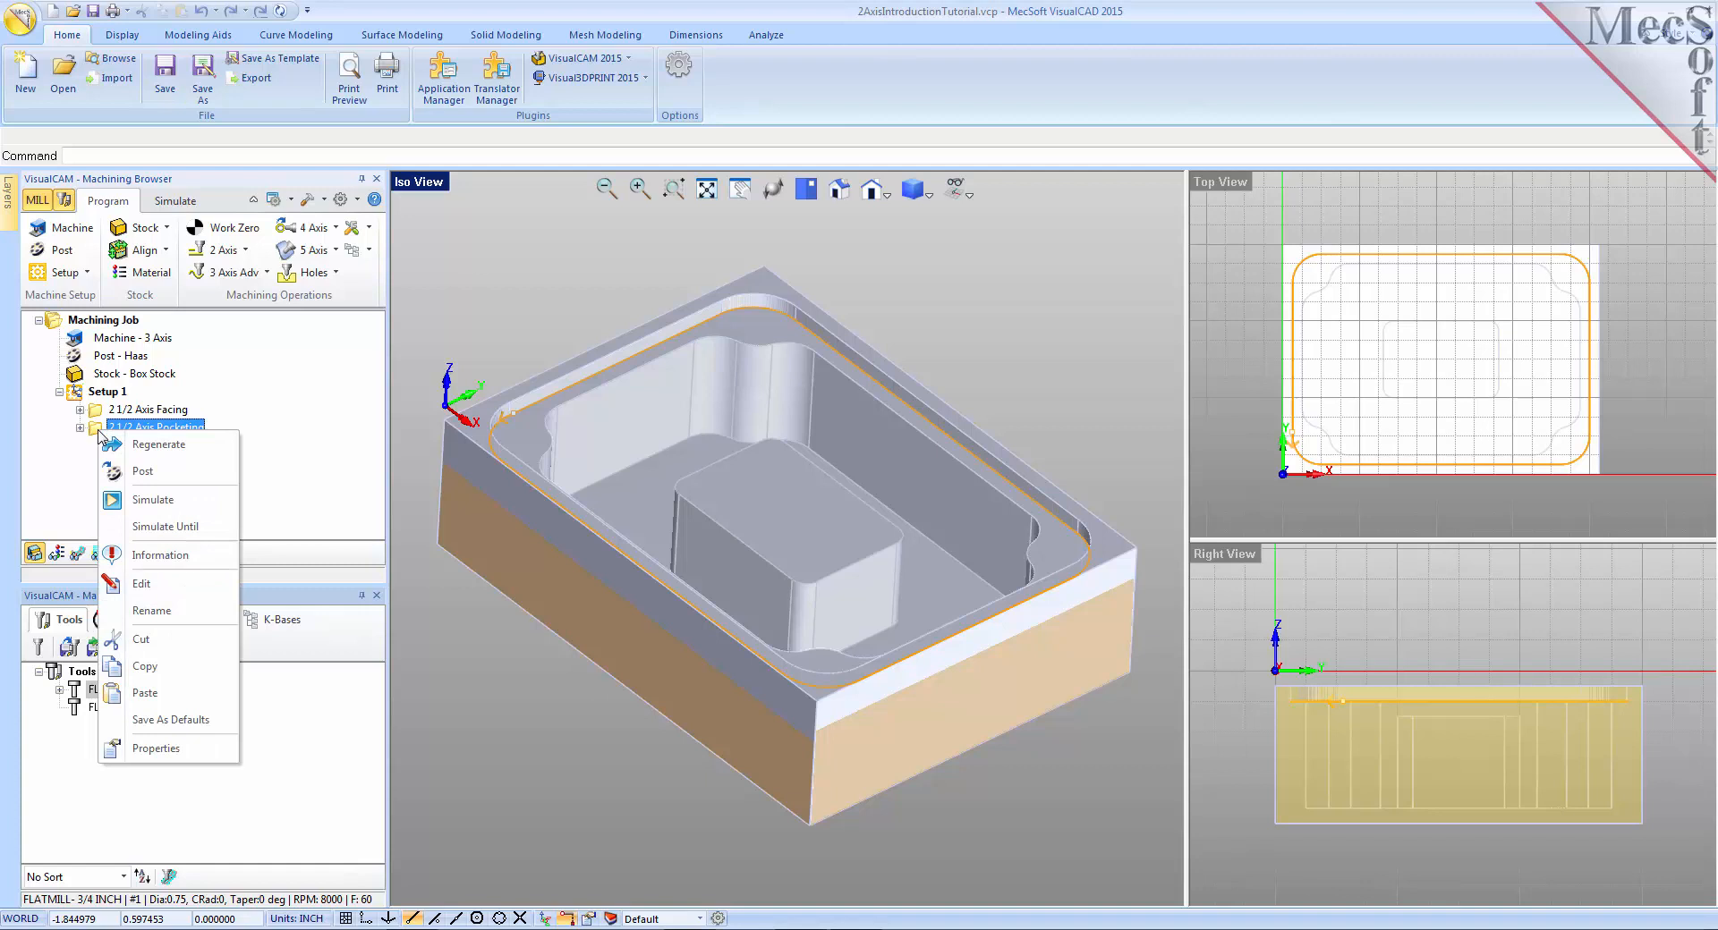
pyautogui.click(191, 694)
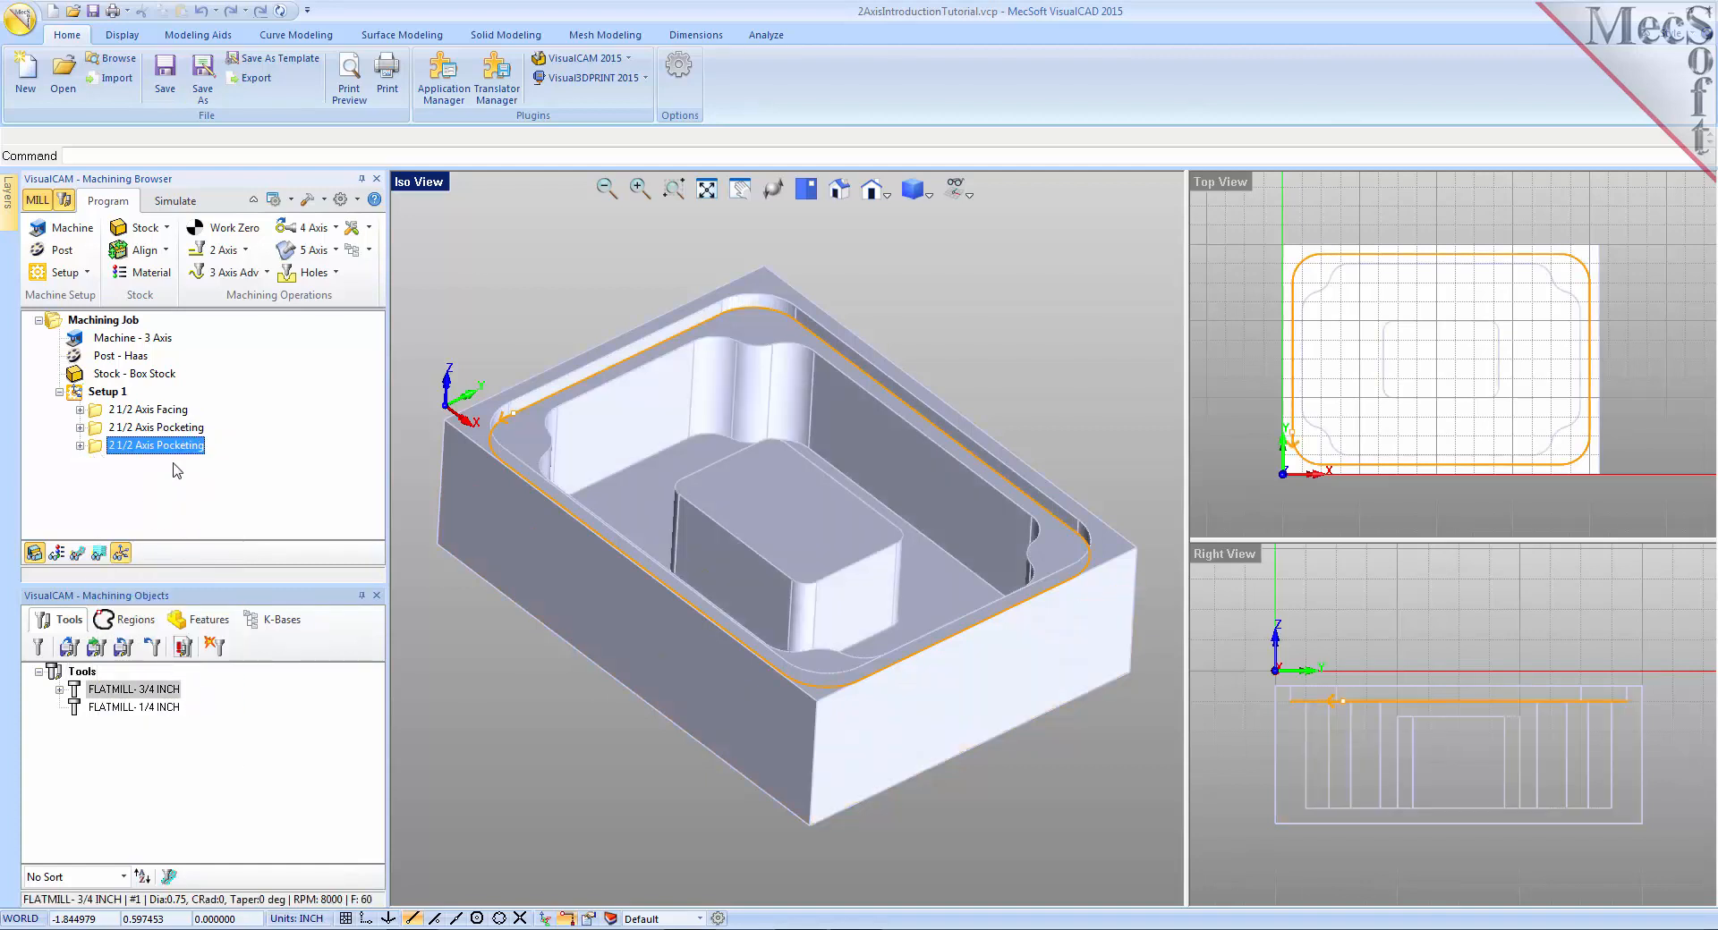
# - Edit the copied pocketing operation and replace its drive region with the predefined Flat Area Region 3
pyautogui.rightClick(100, 448)
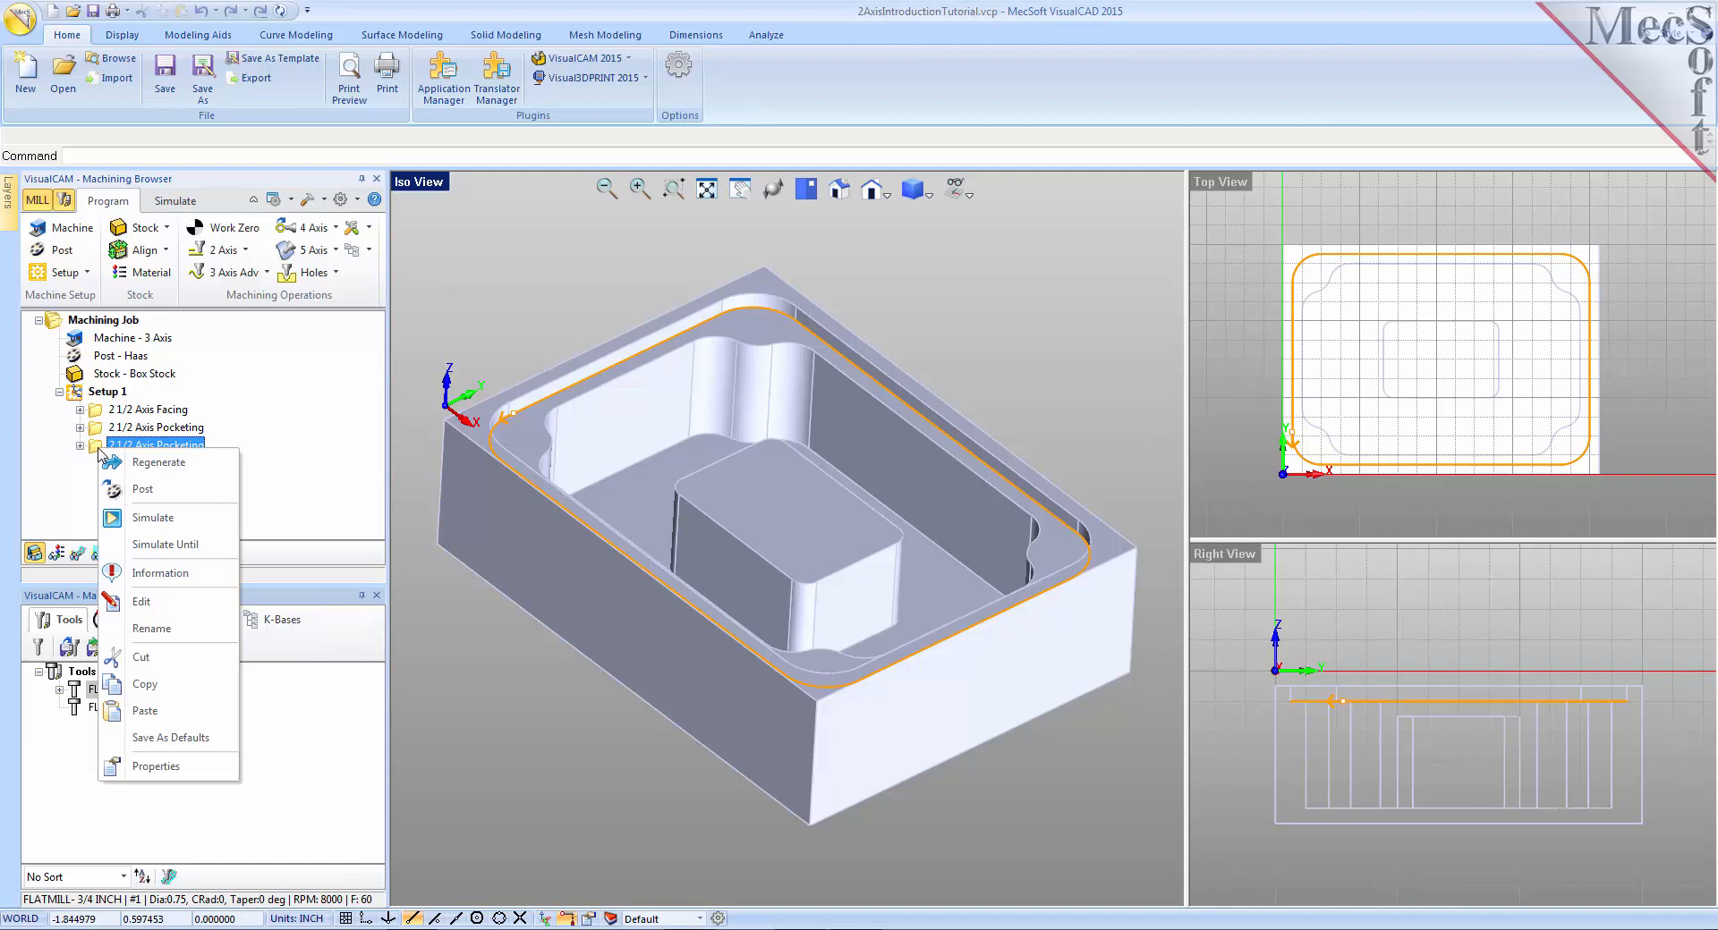
pyautogui.click(186, 605)
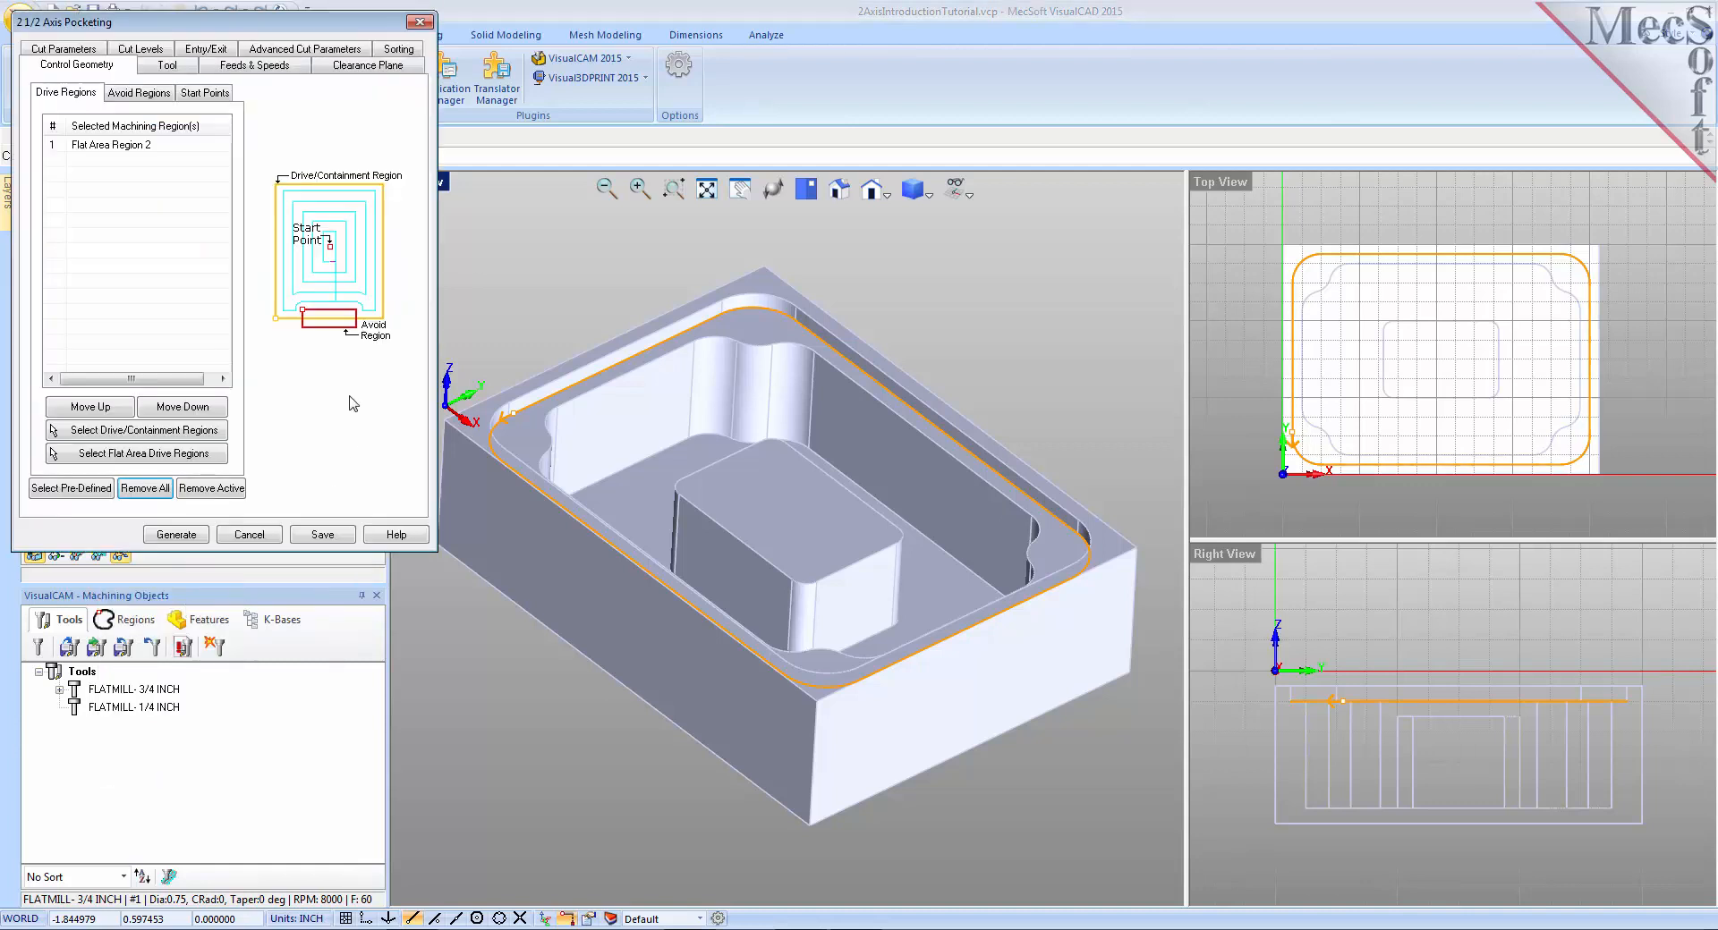
pyautogui.click(152, 490)
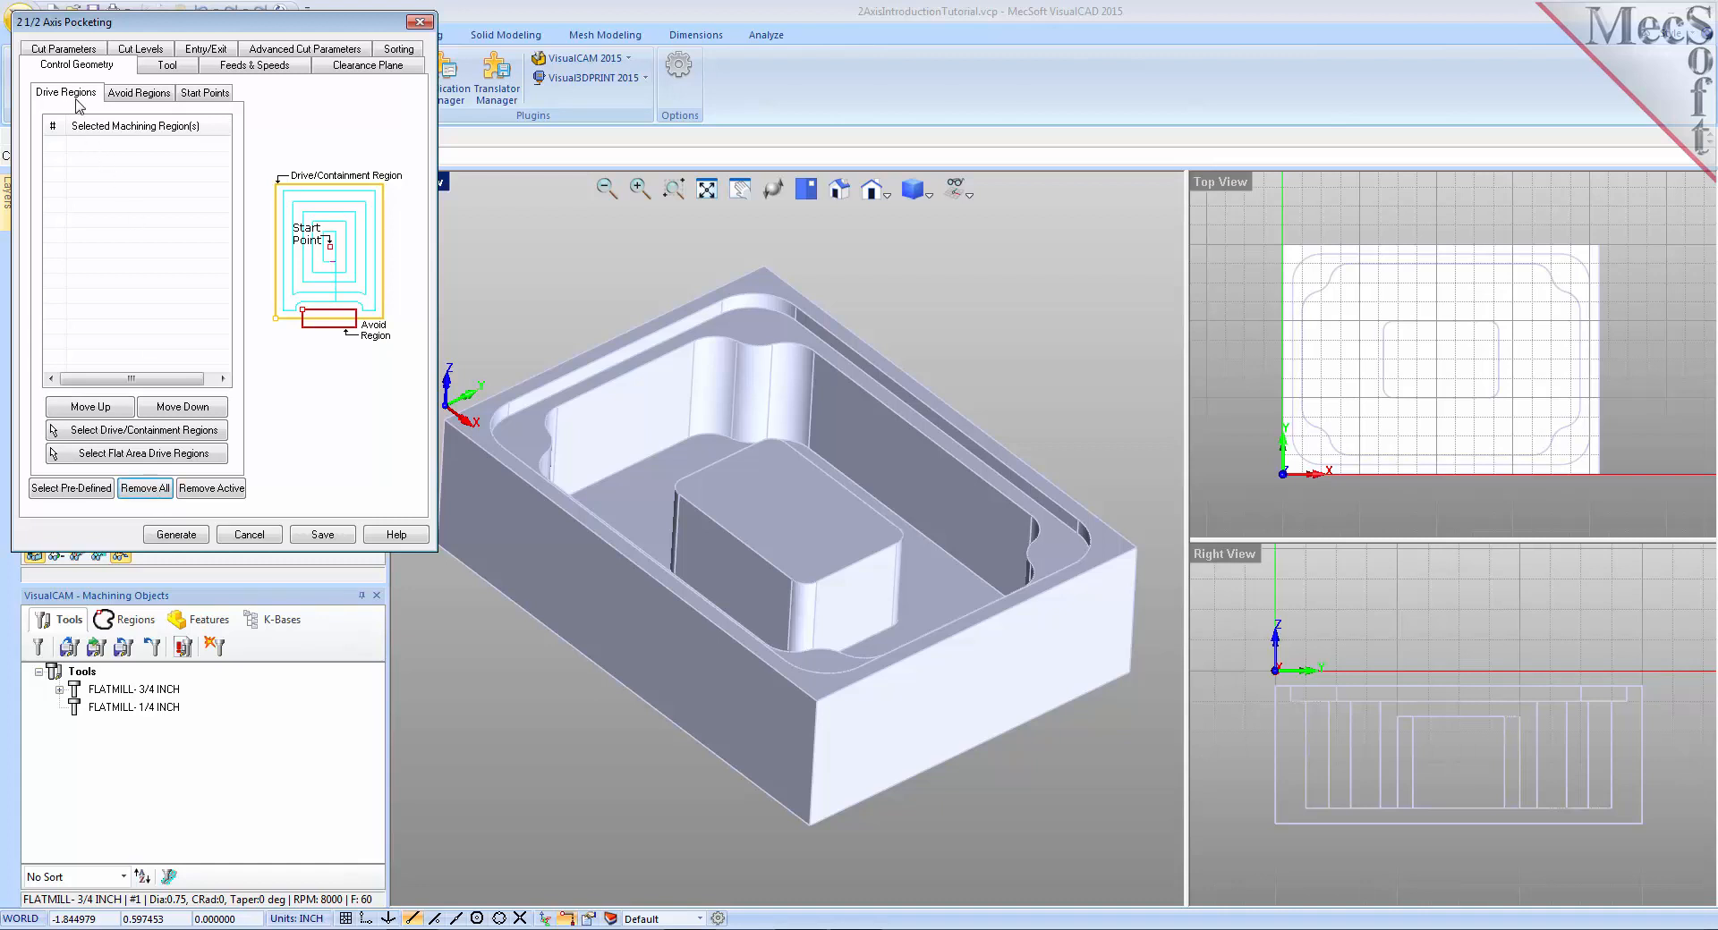
pyautogui.click(82, 493)
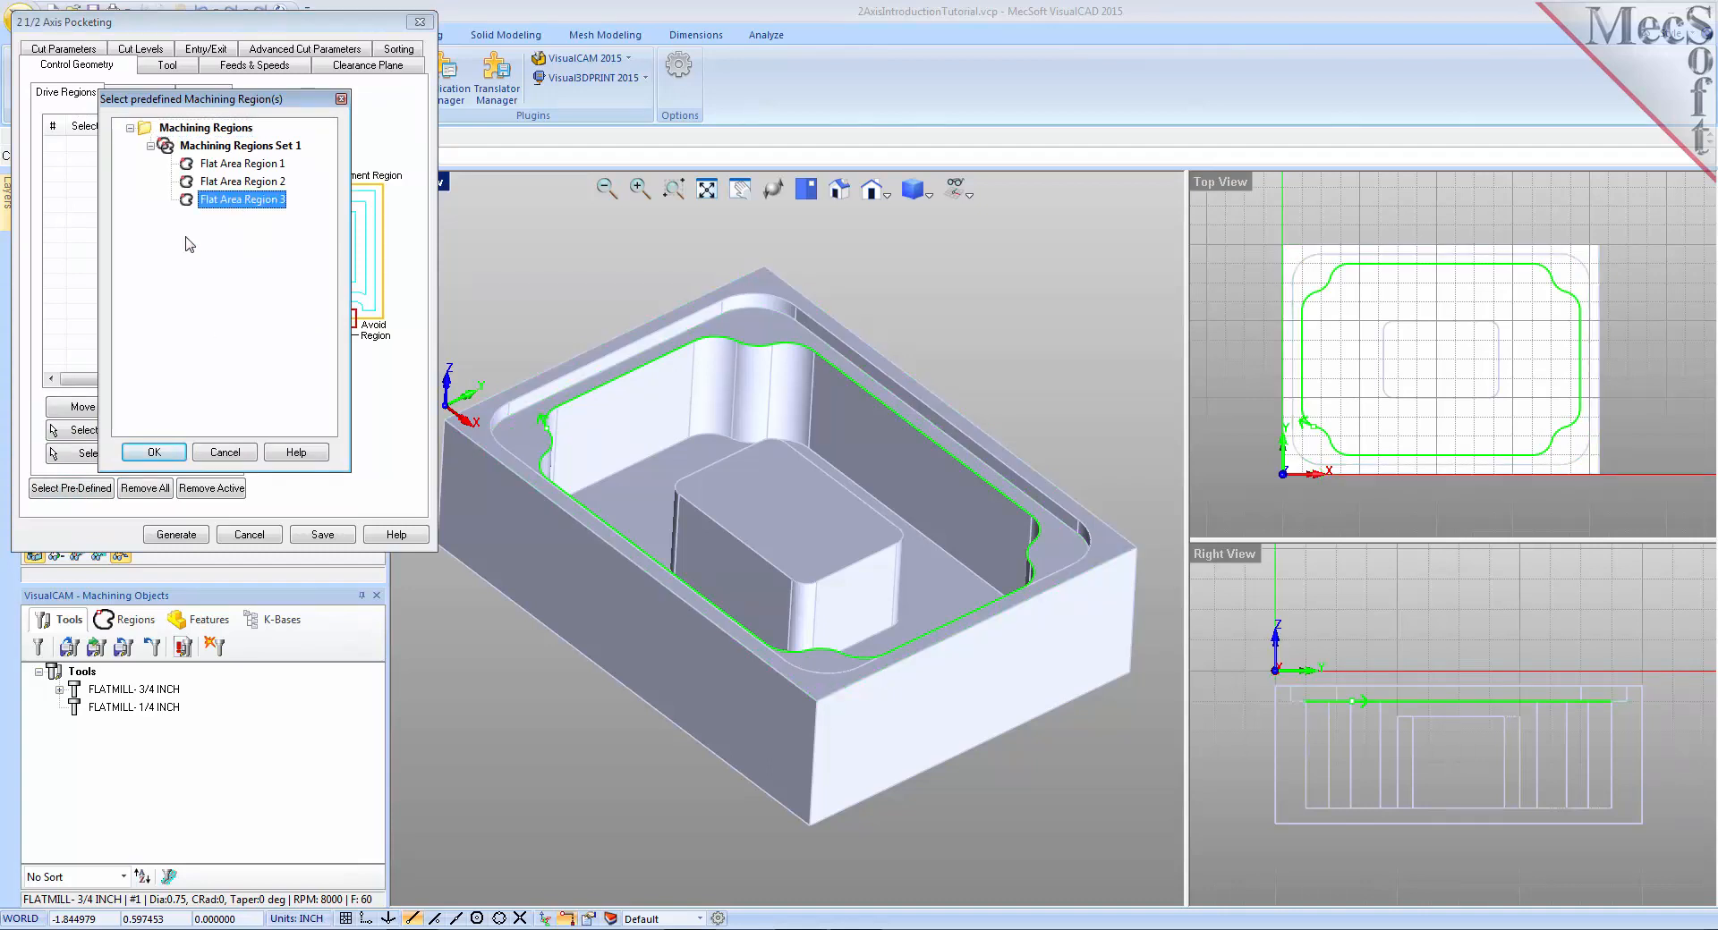
pyautogui.click(153, 452)
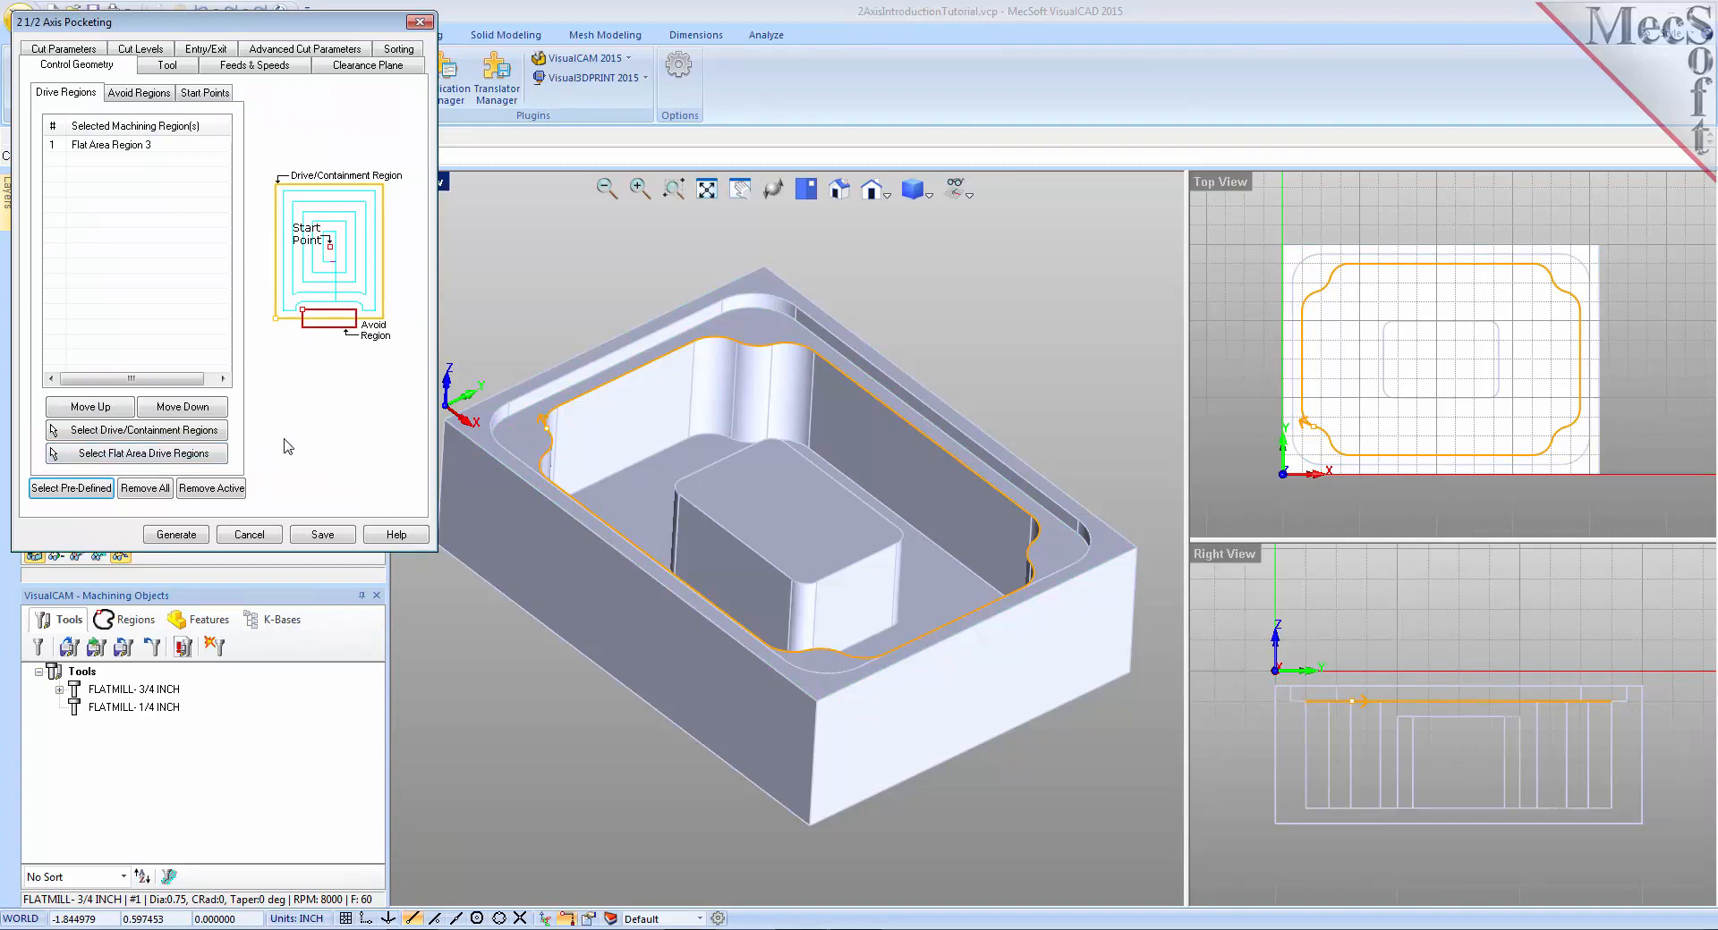
pyautogui.click(134, 145)
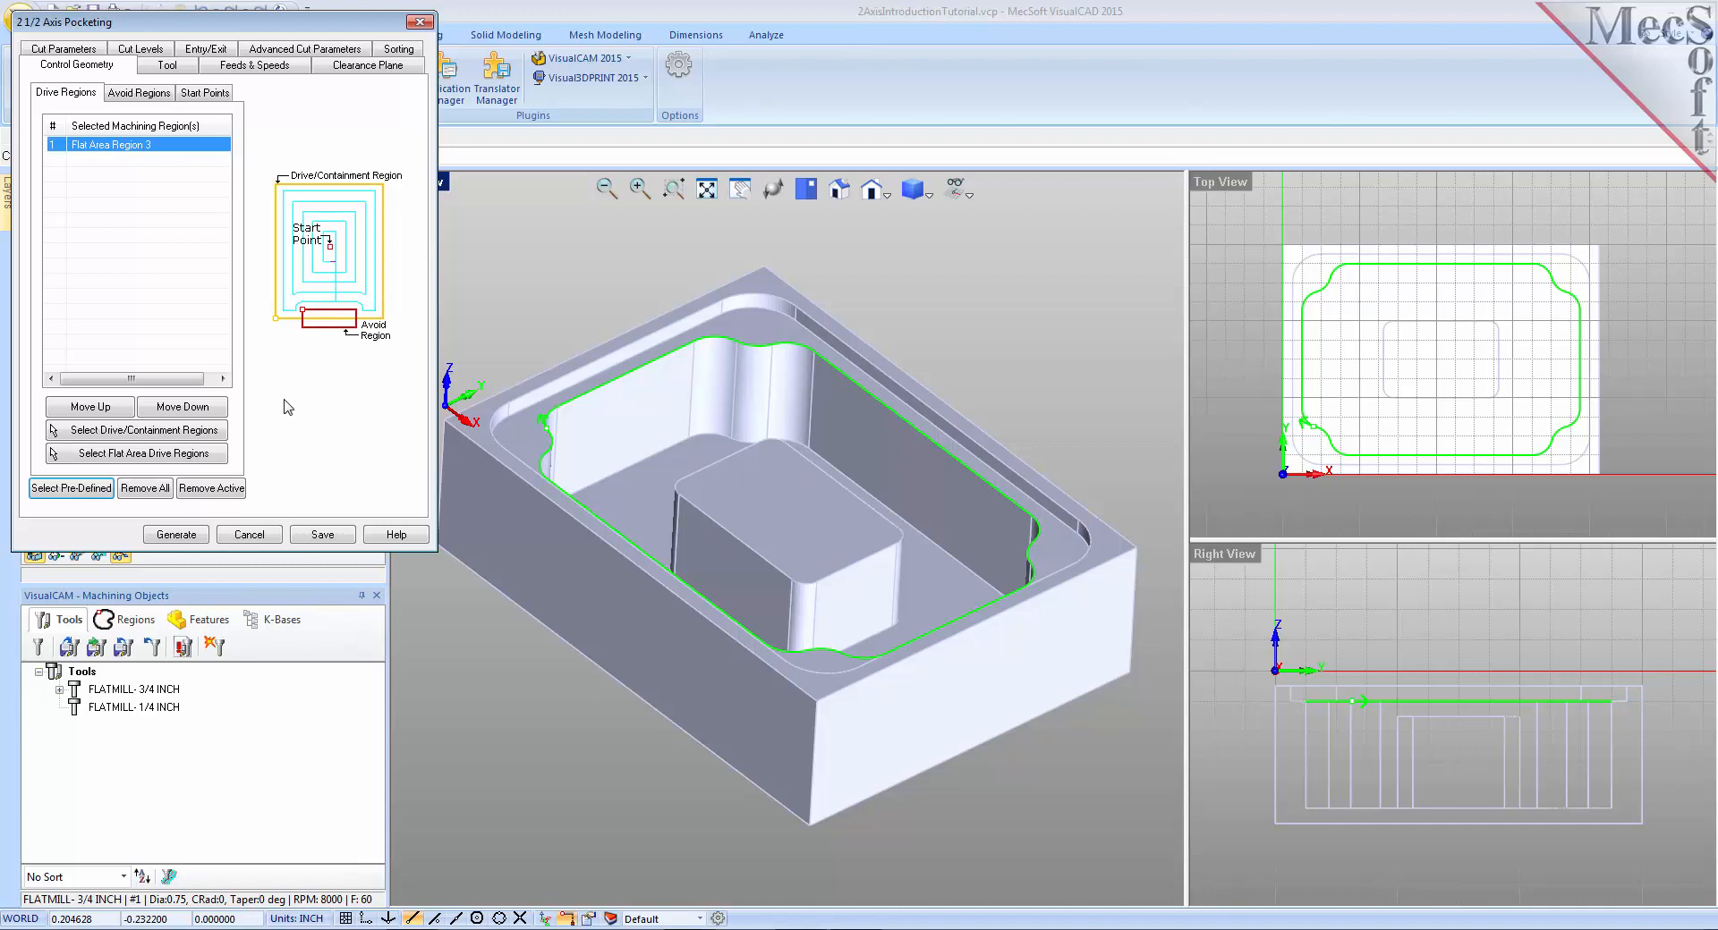
# - Add the island's top face as a flat area drive region and check both drive regions on the part
pyautogui.click(216, 463)
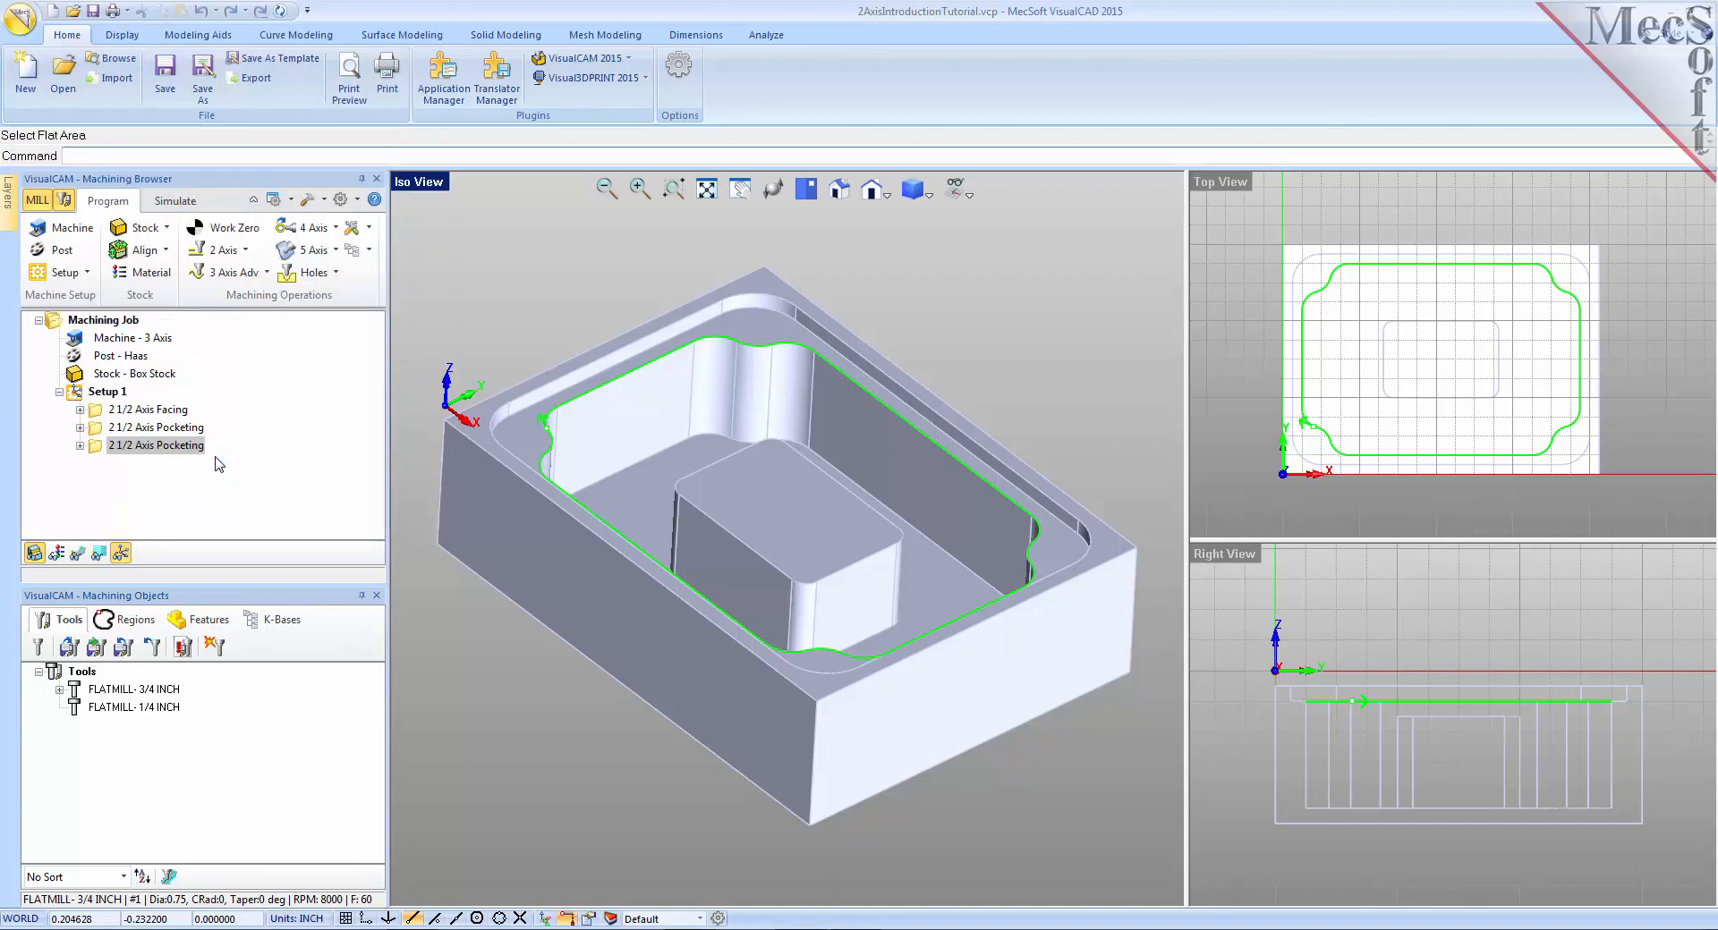
pyautogui.click(784, 514)
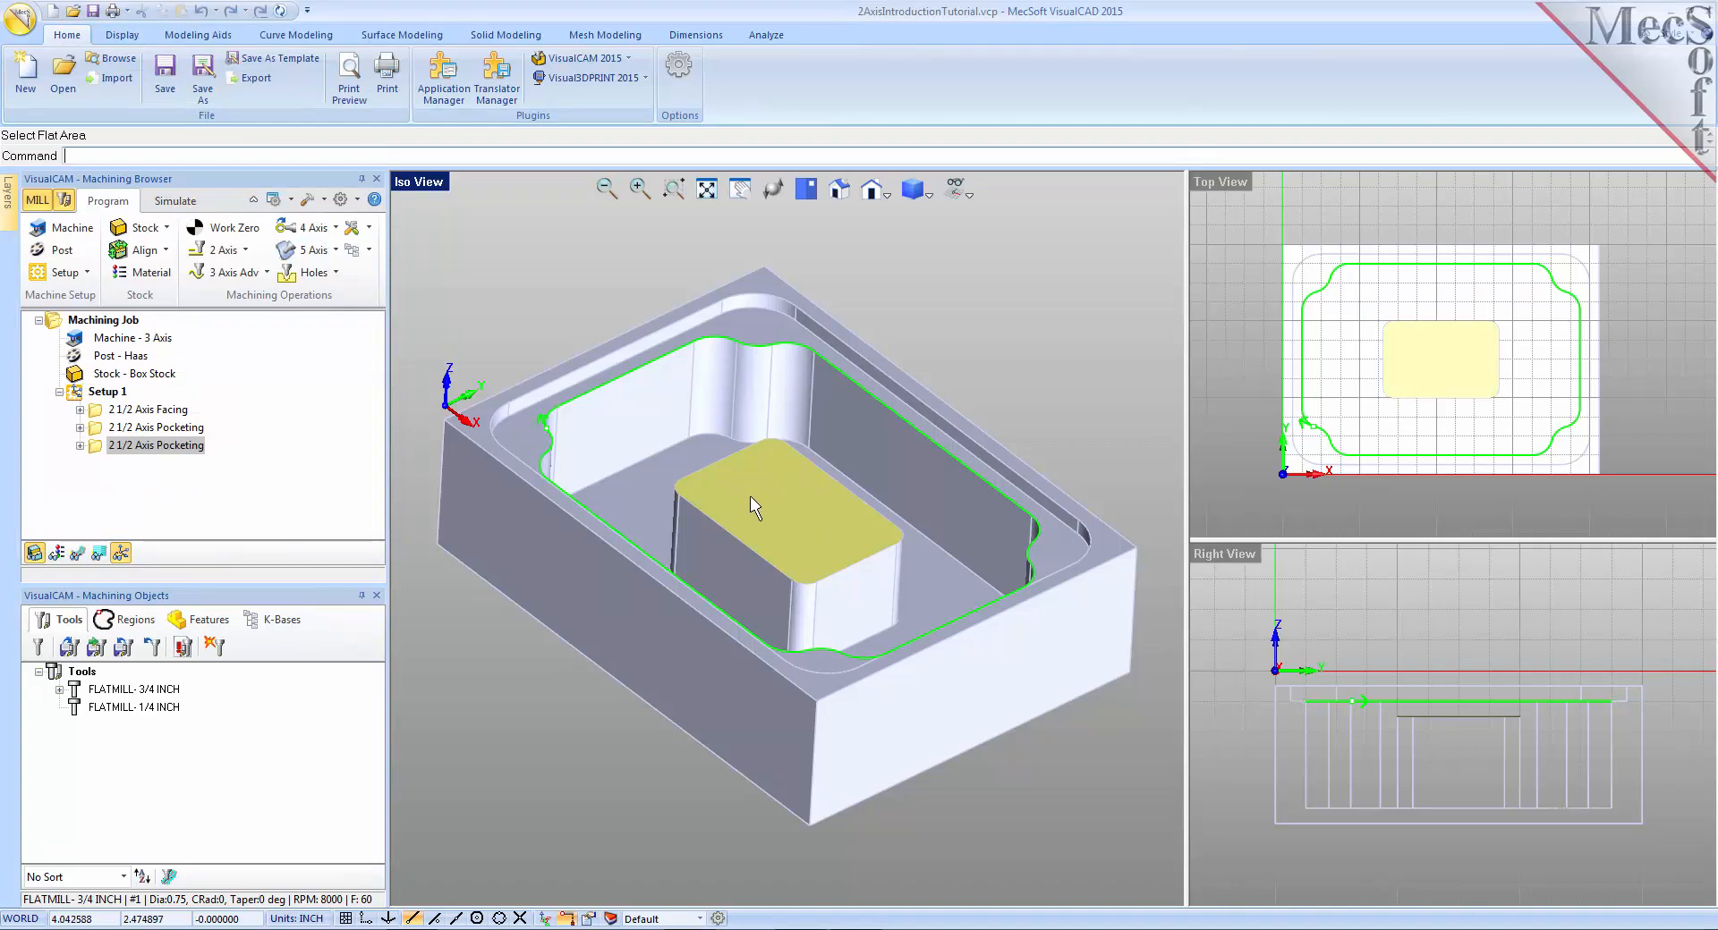
pyautogui.rightClick(762, 501)
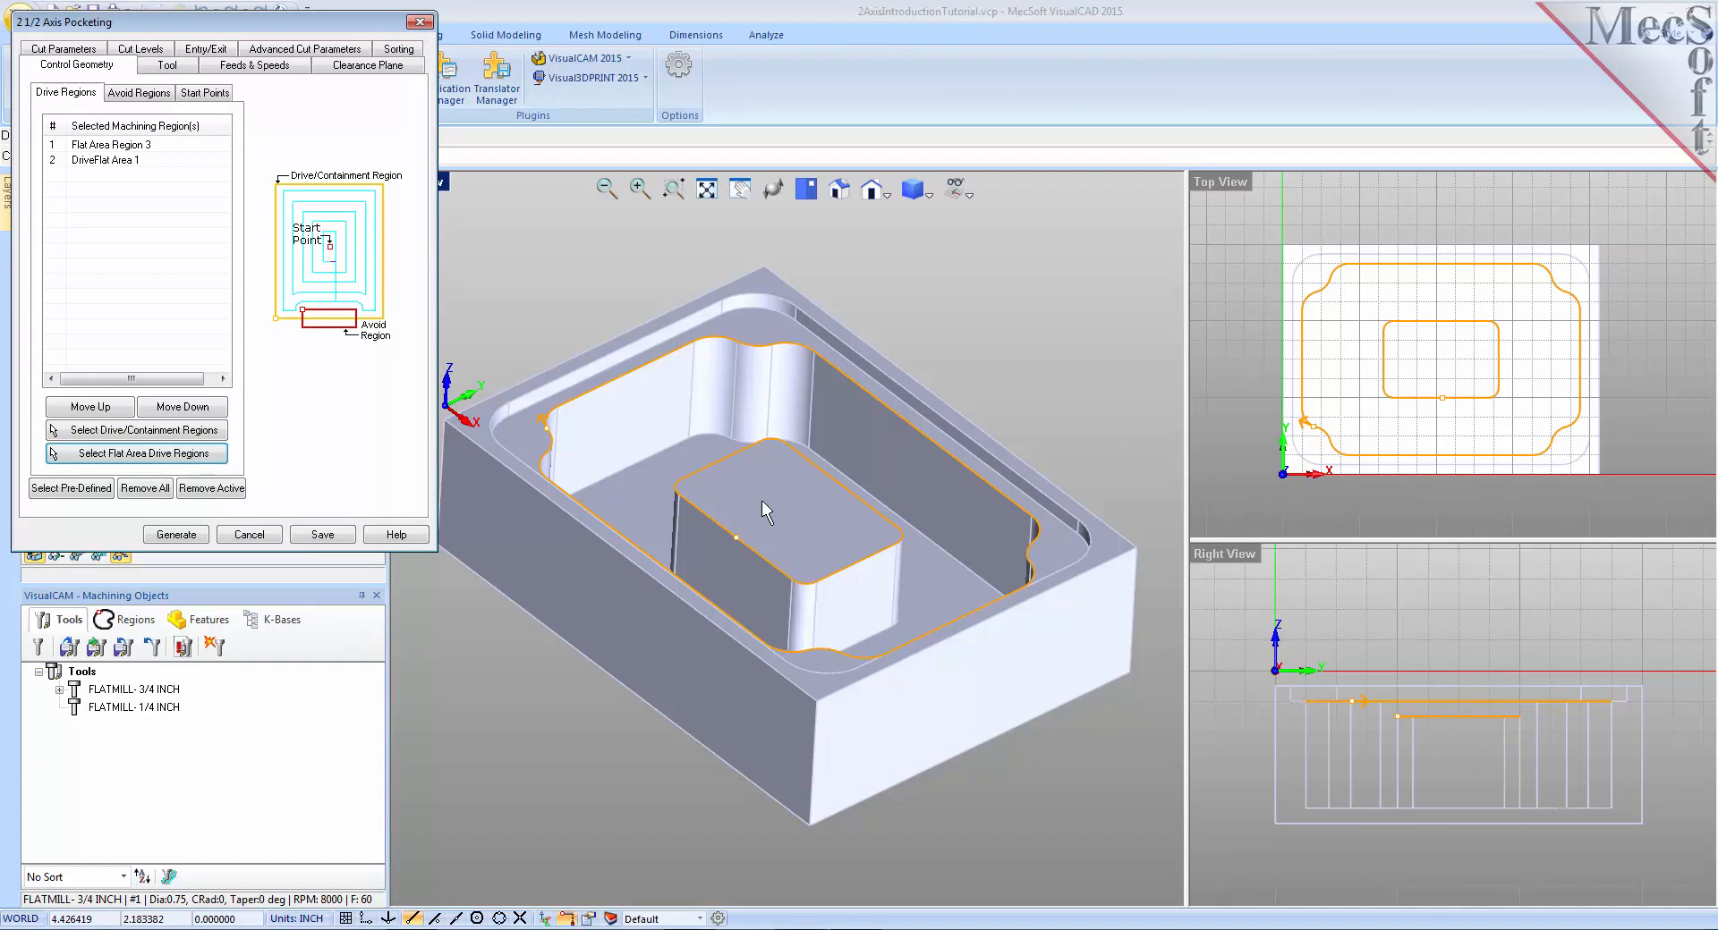
pyautogui.click(107, 163)
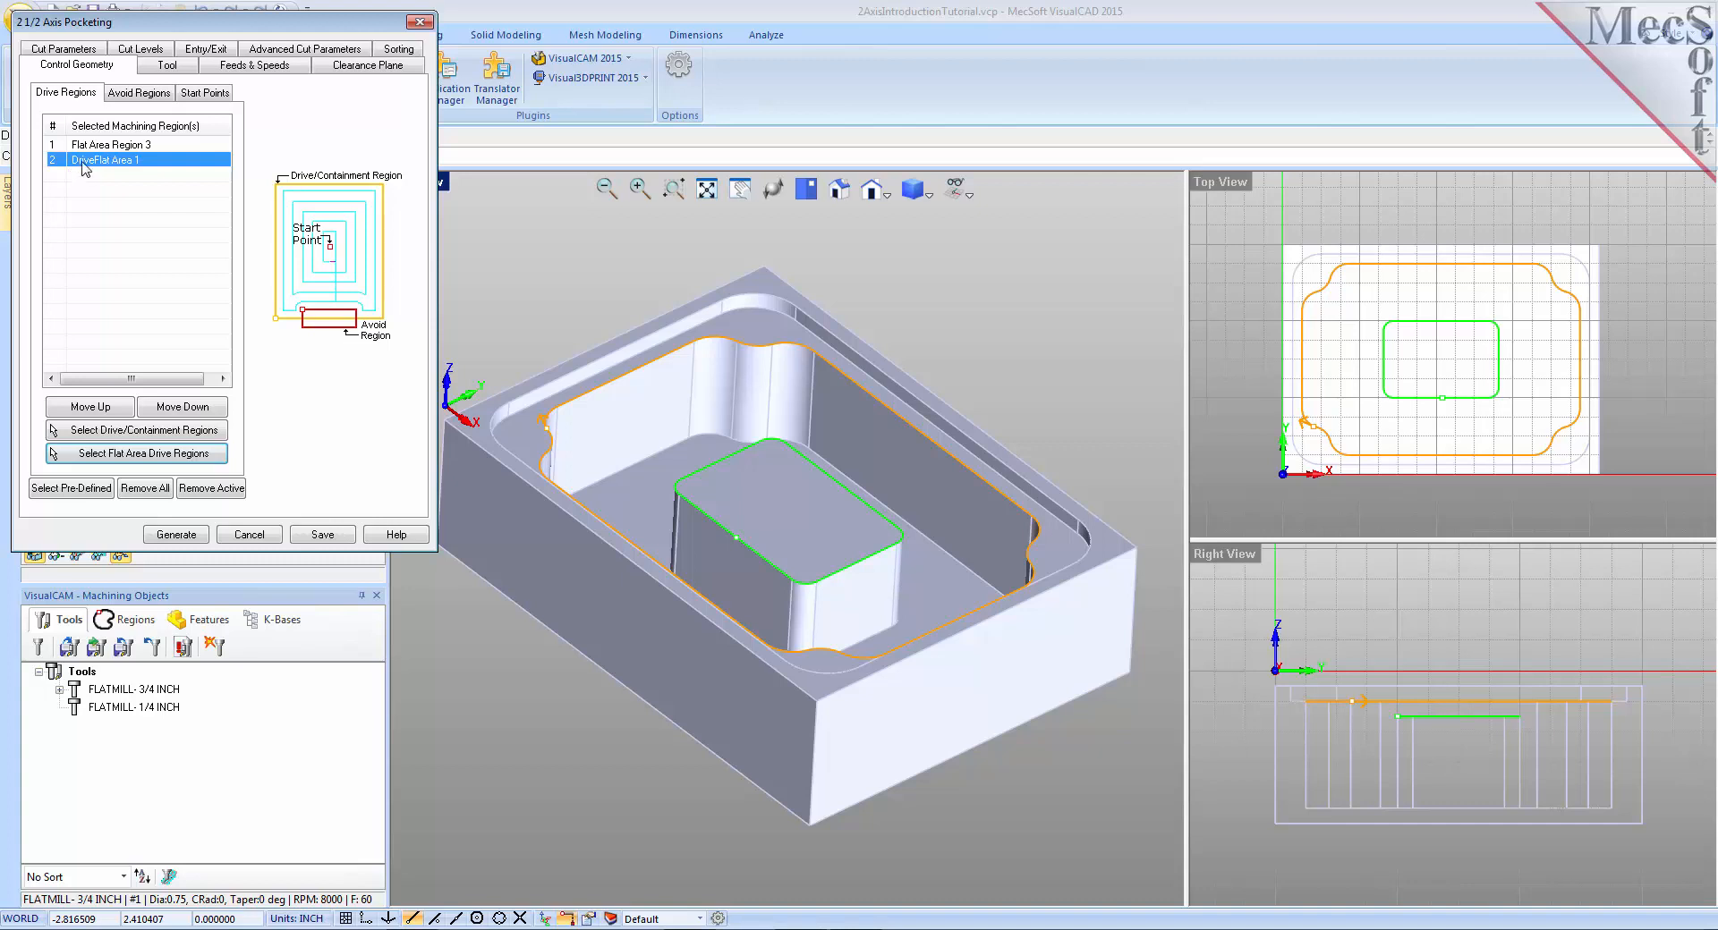
pyautogui.click(103, 146)
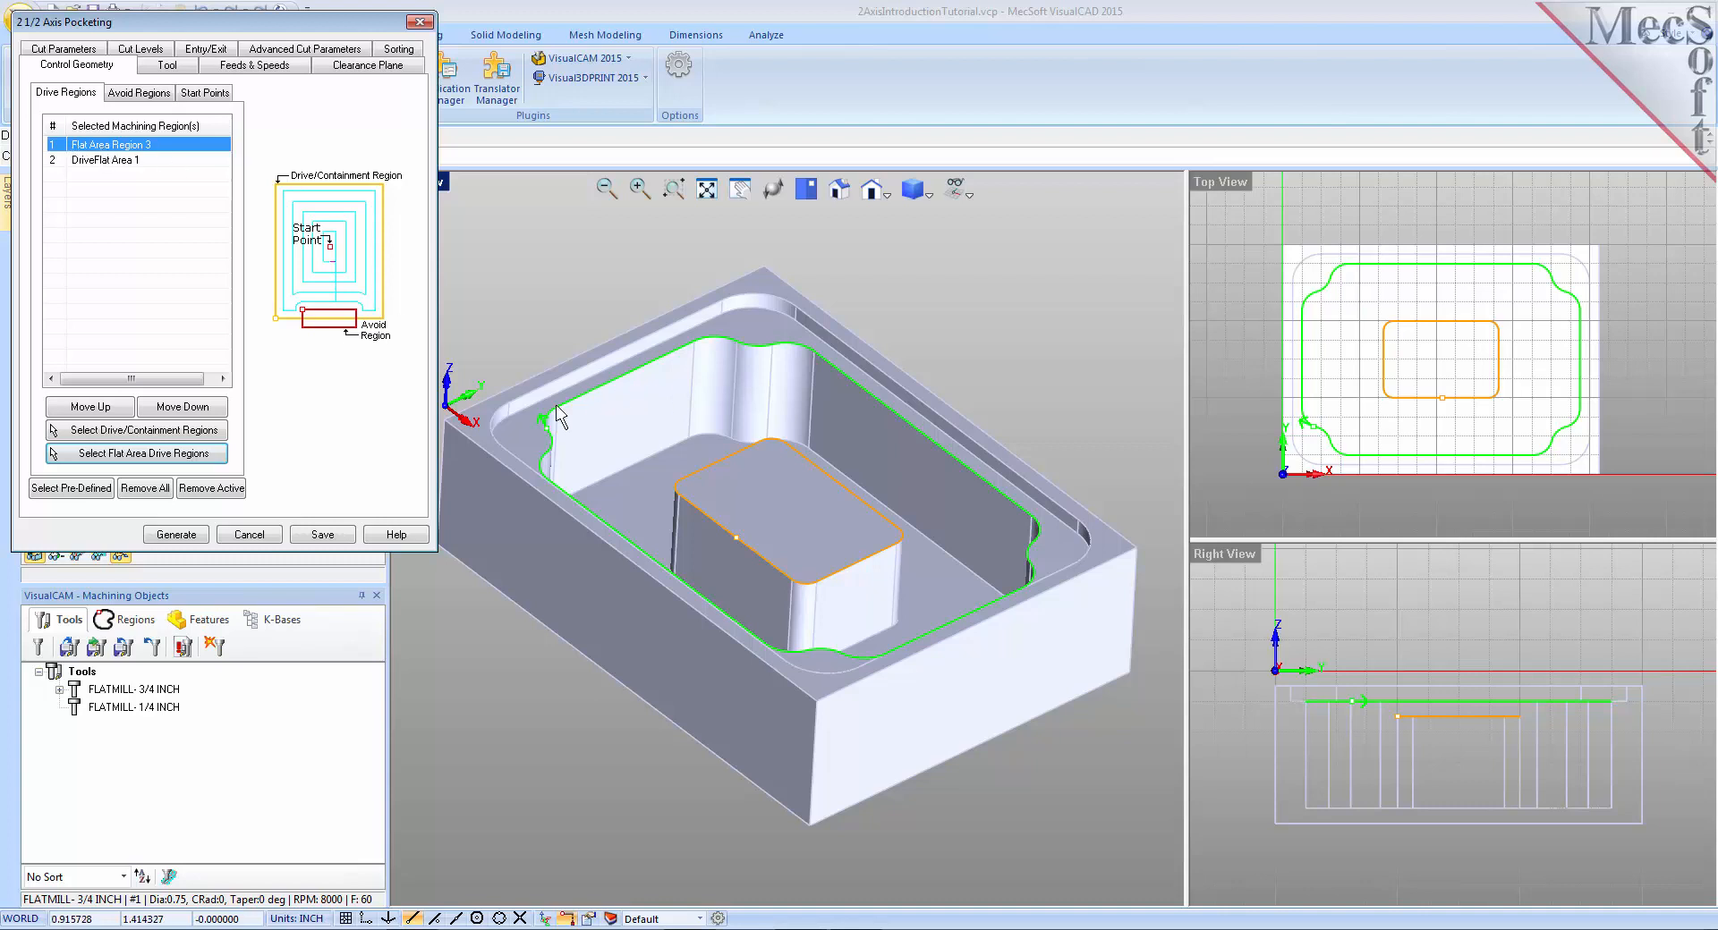
pyautogui.click(128, 161)
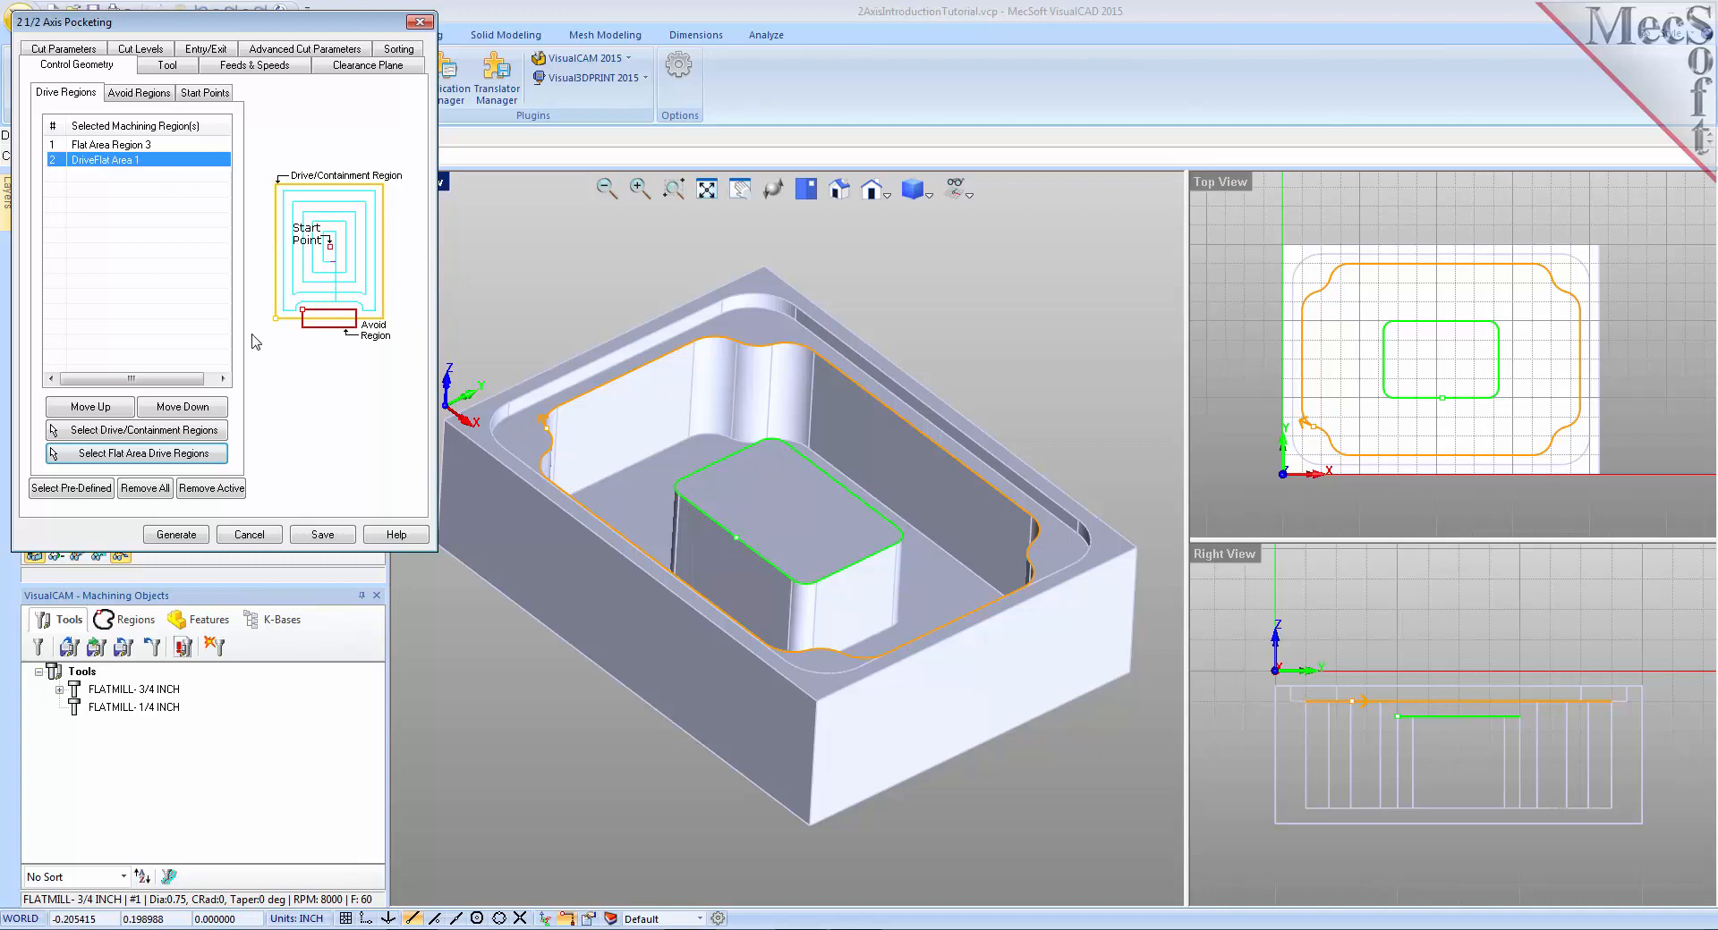
# - Choose the FLATMILL- 3/4 INCH tool for the copied pocketing operation and set its stock to 0.025
pyautogui.click(187, 63)
pyautogui.click(127, 119)
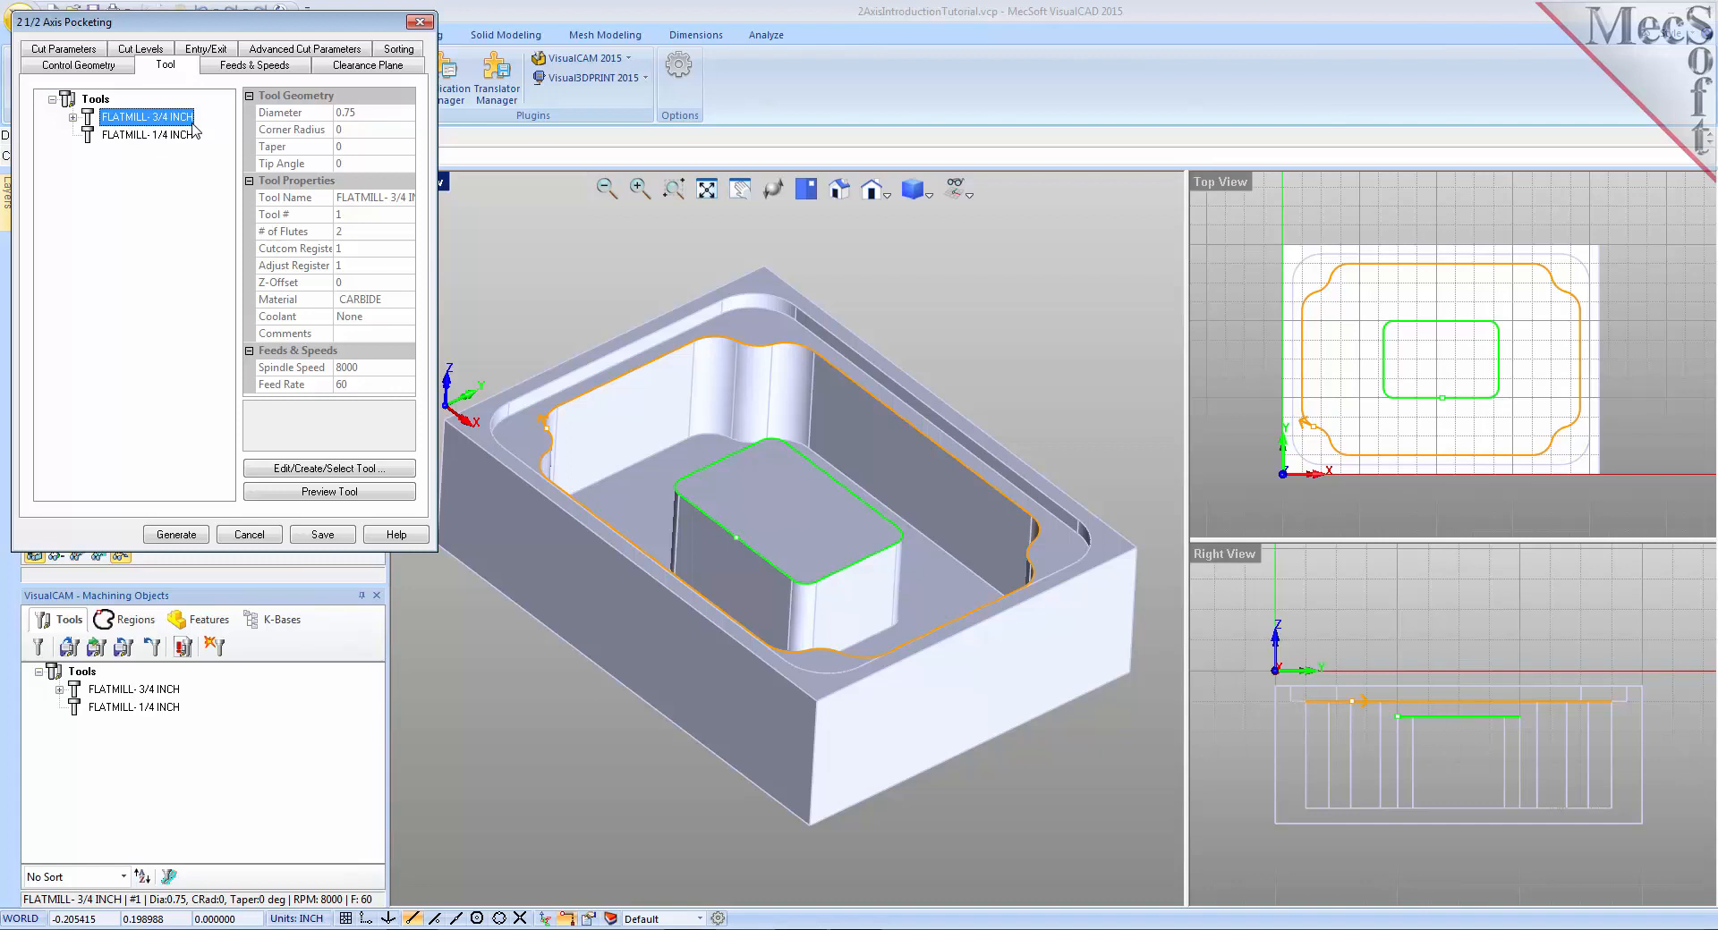
pyautogui.click(100, 52)
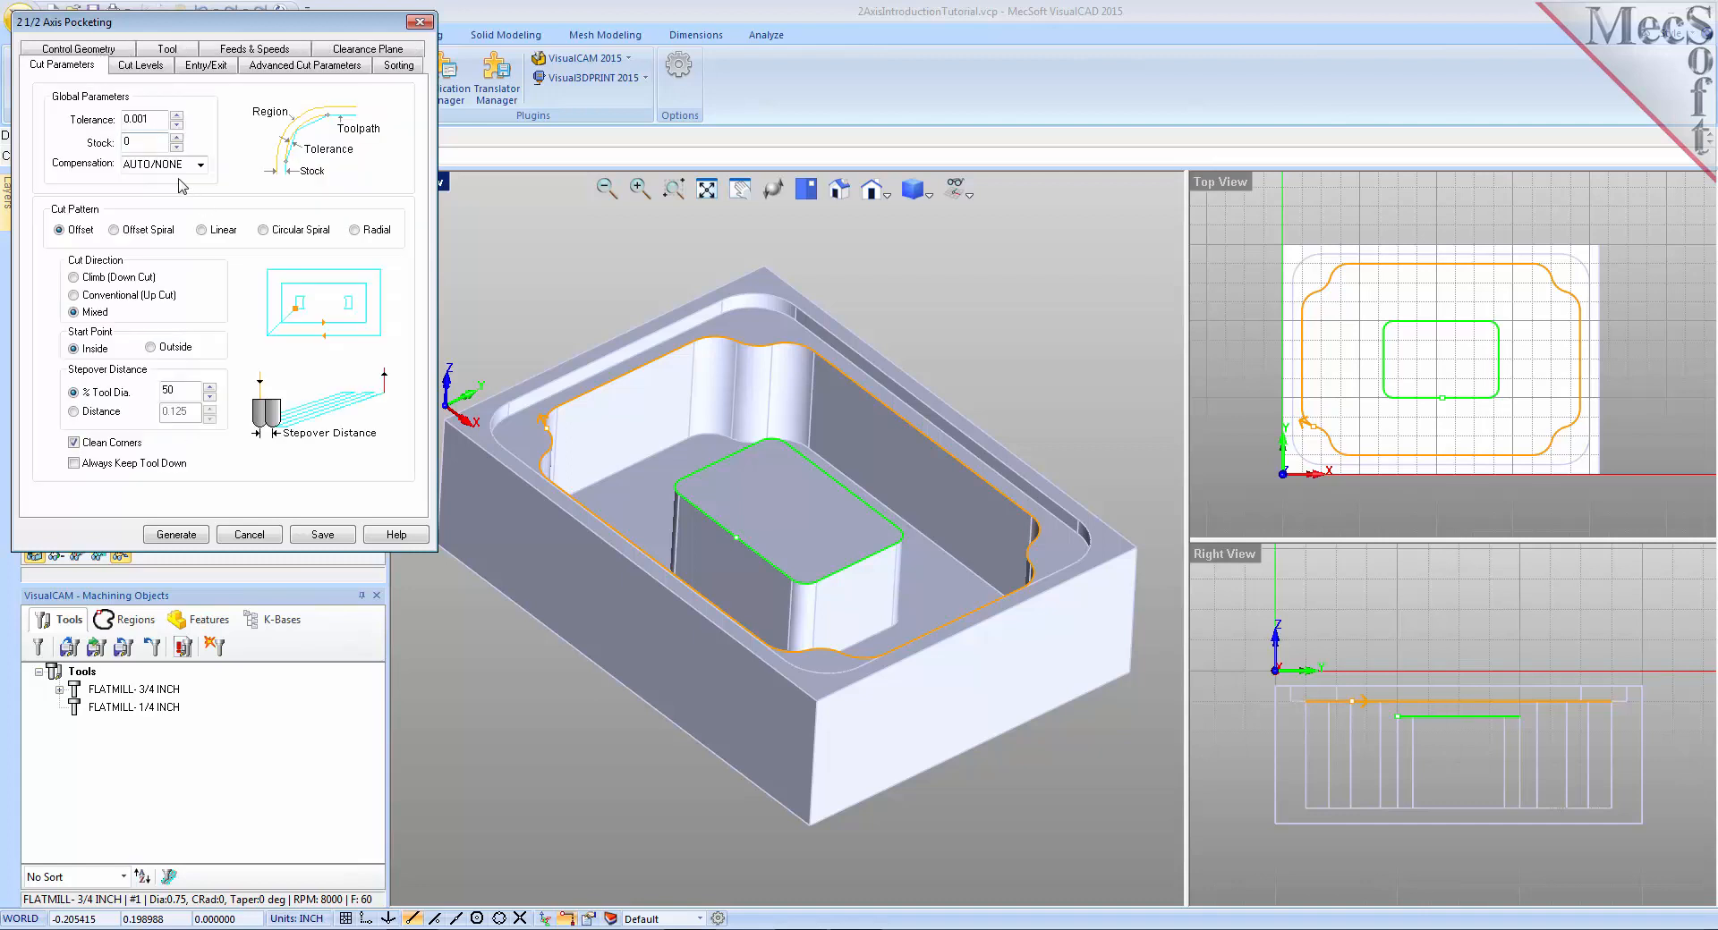
pyautogui.moveTo(137, 143); pyautogui.dragTo(111, 152)
pyautogui.click(141, 65)
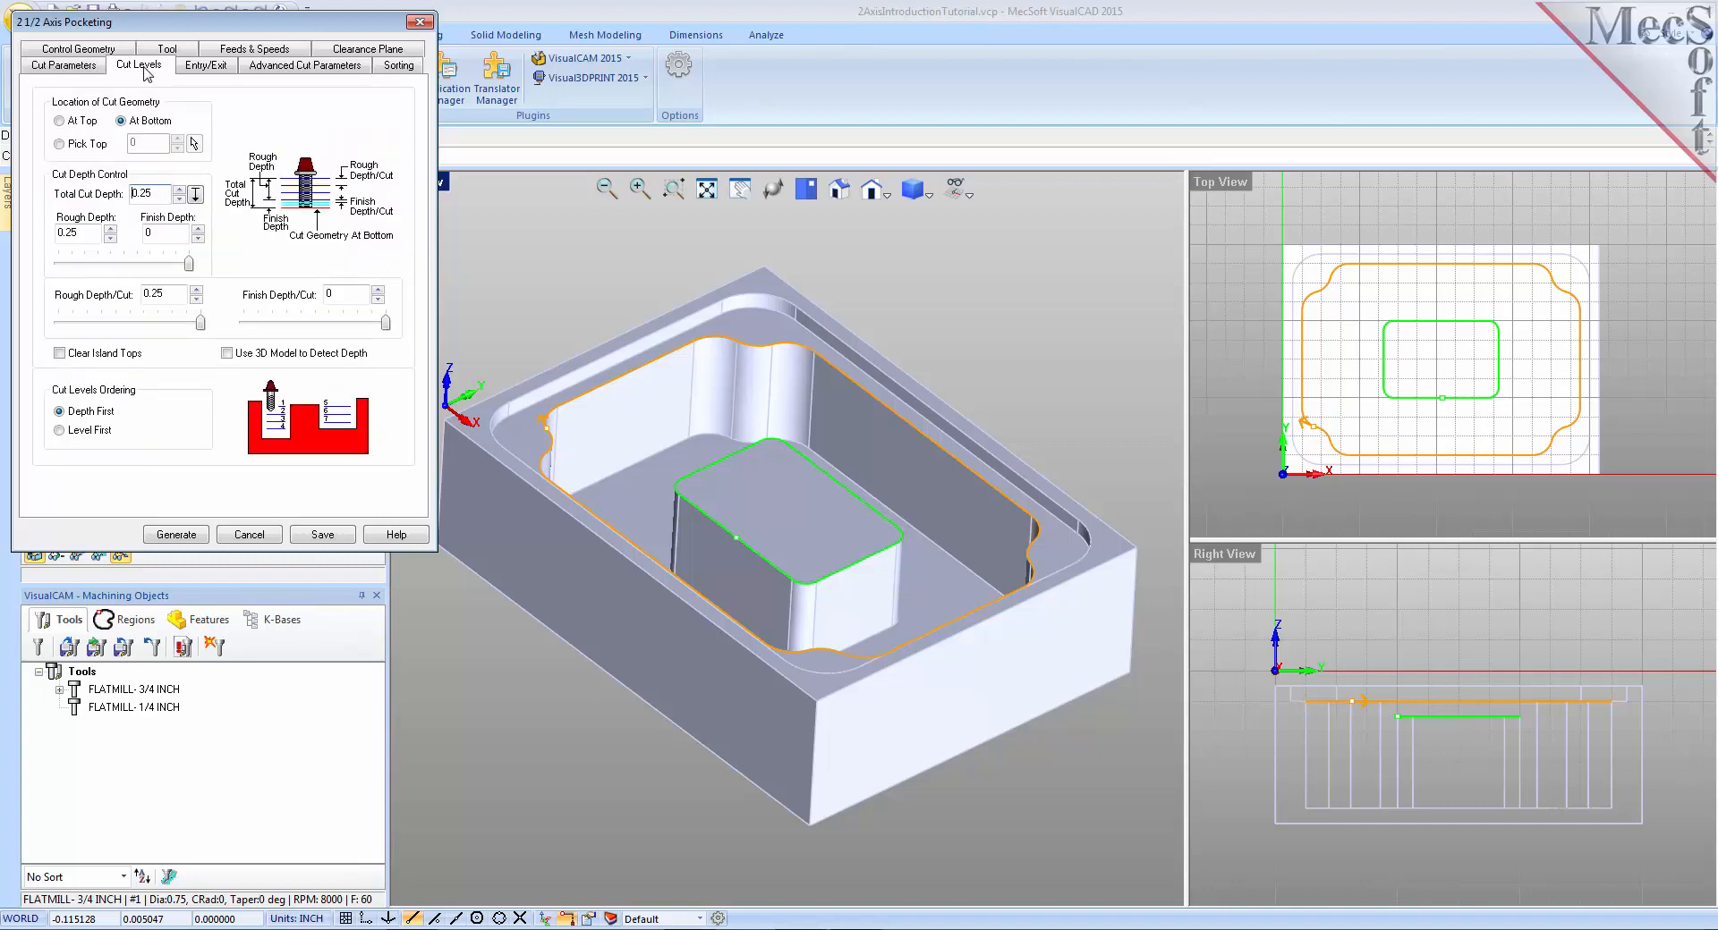
pyautogui.click(77, 67)
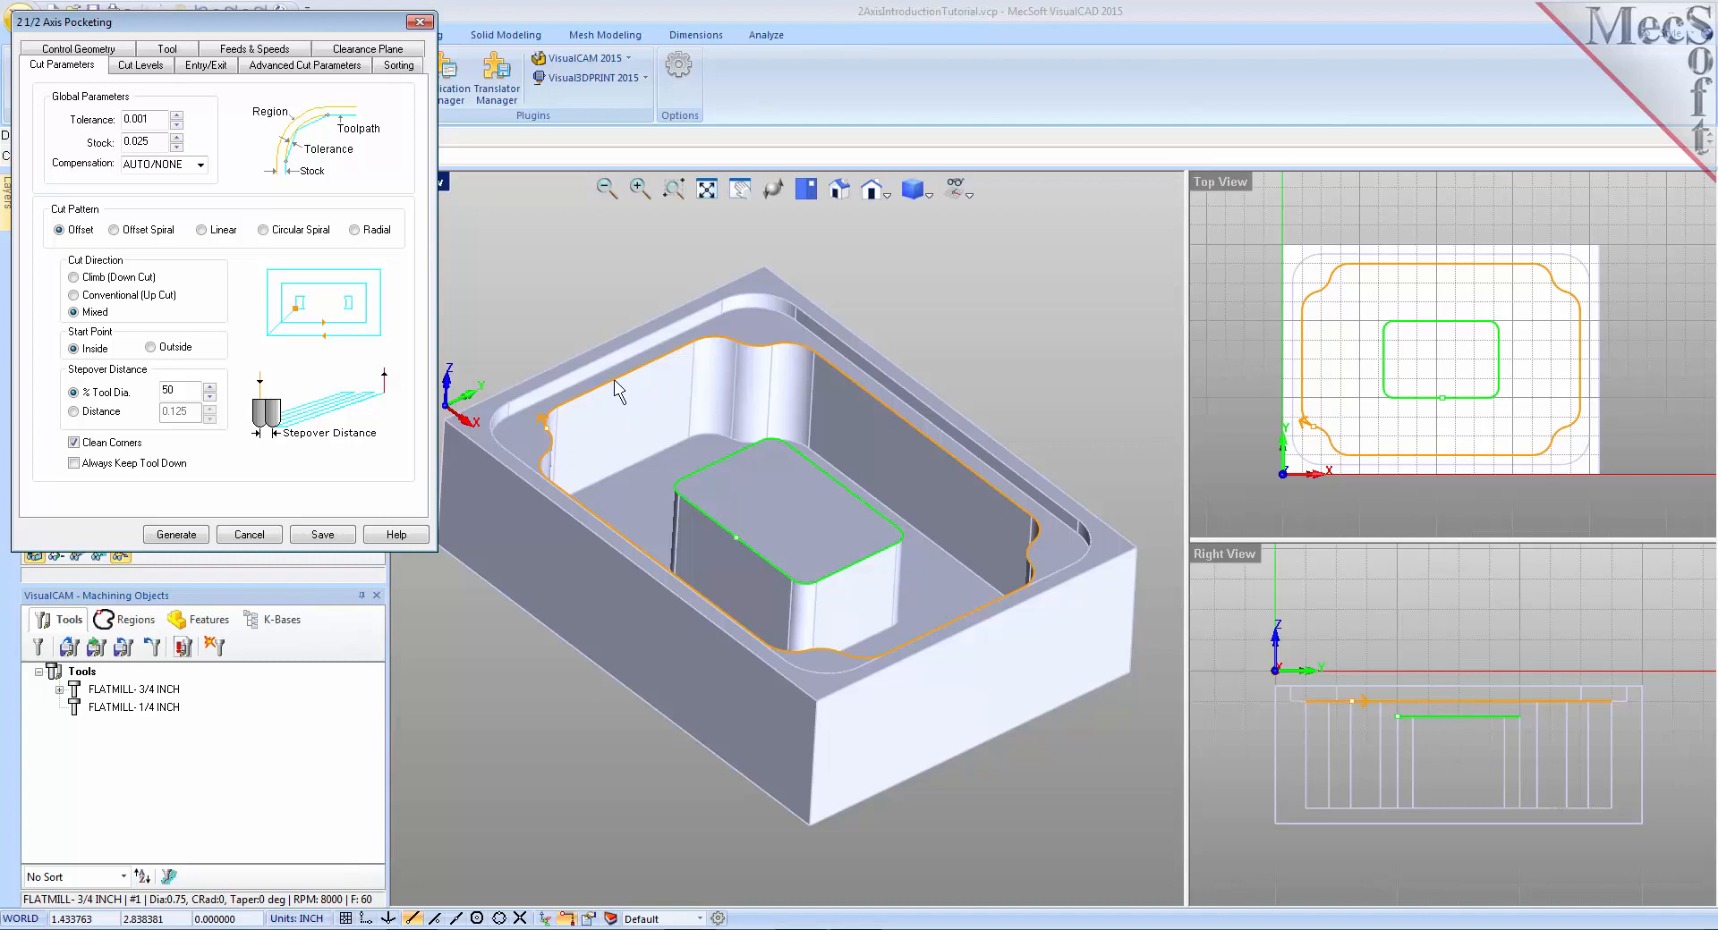
# - Set the cut geometry location to At Top and pick the pocket wall's upper and lower points for a total cut depth of 1.75
pyautogui.click(141, 66)
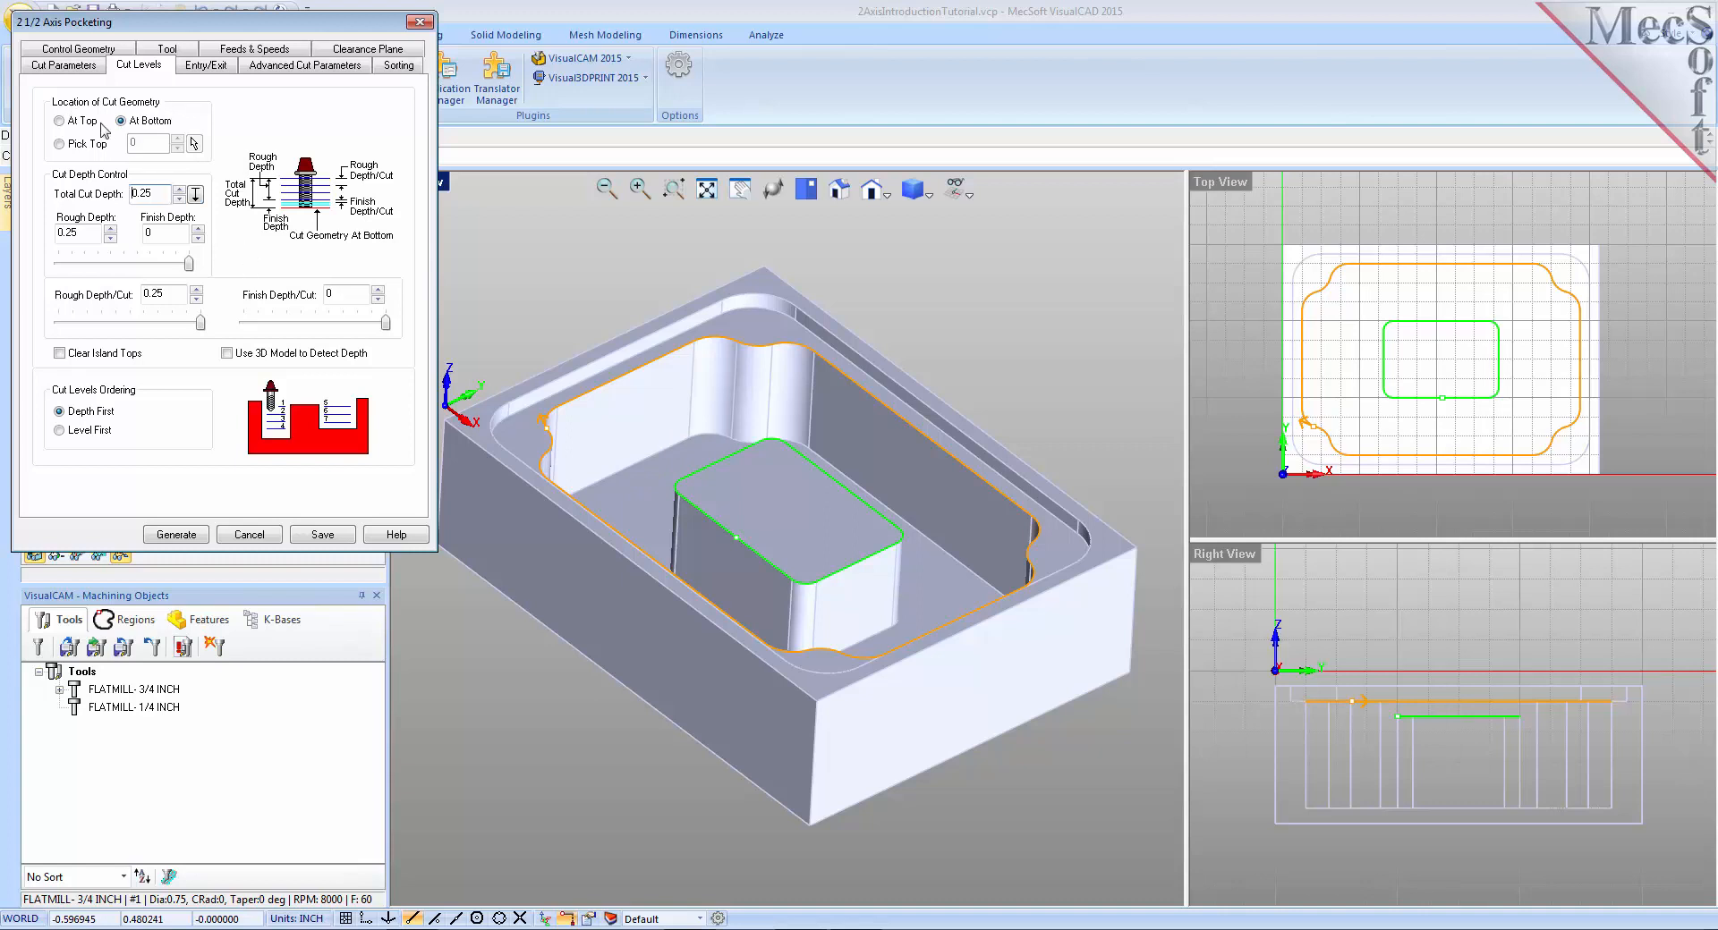
pyautogui.click(61, 123)
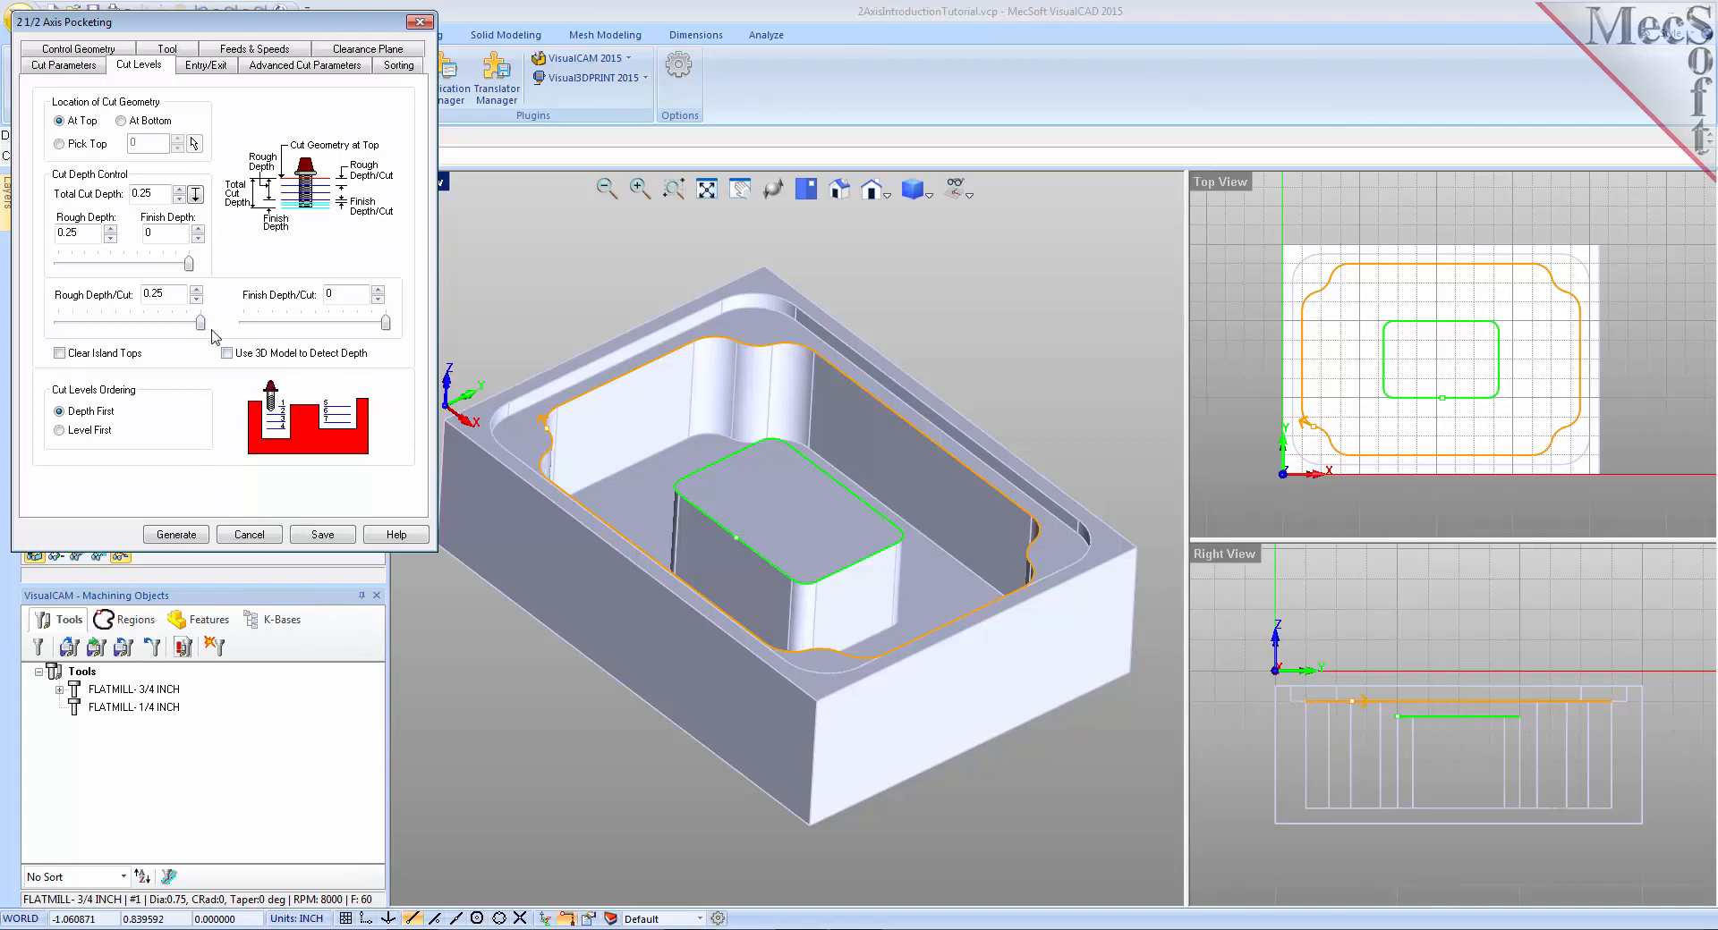
pyautogui.click(197, 196)
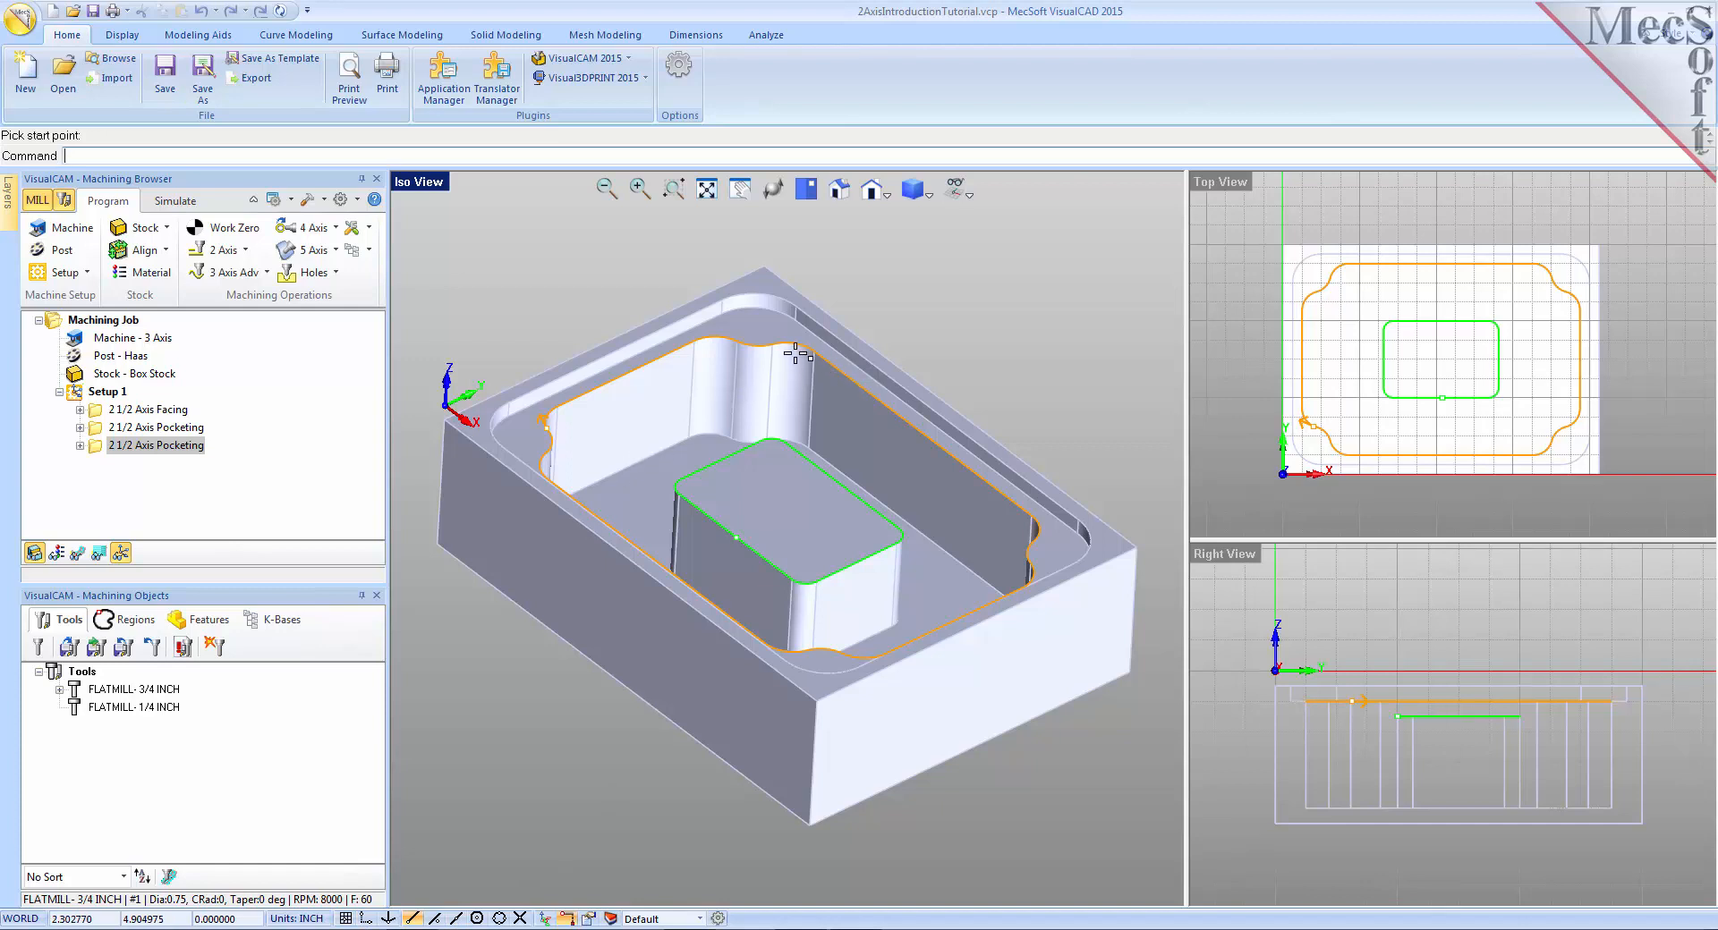
pyautogui.click(694, 341)
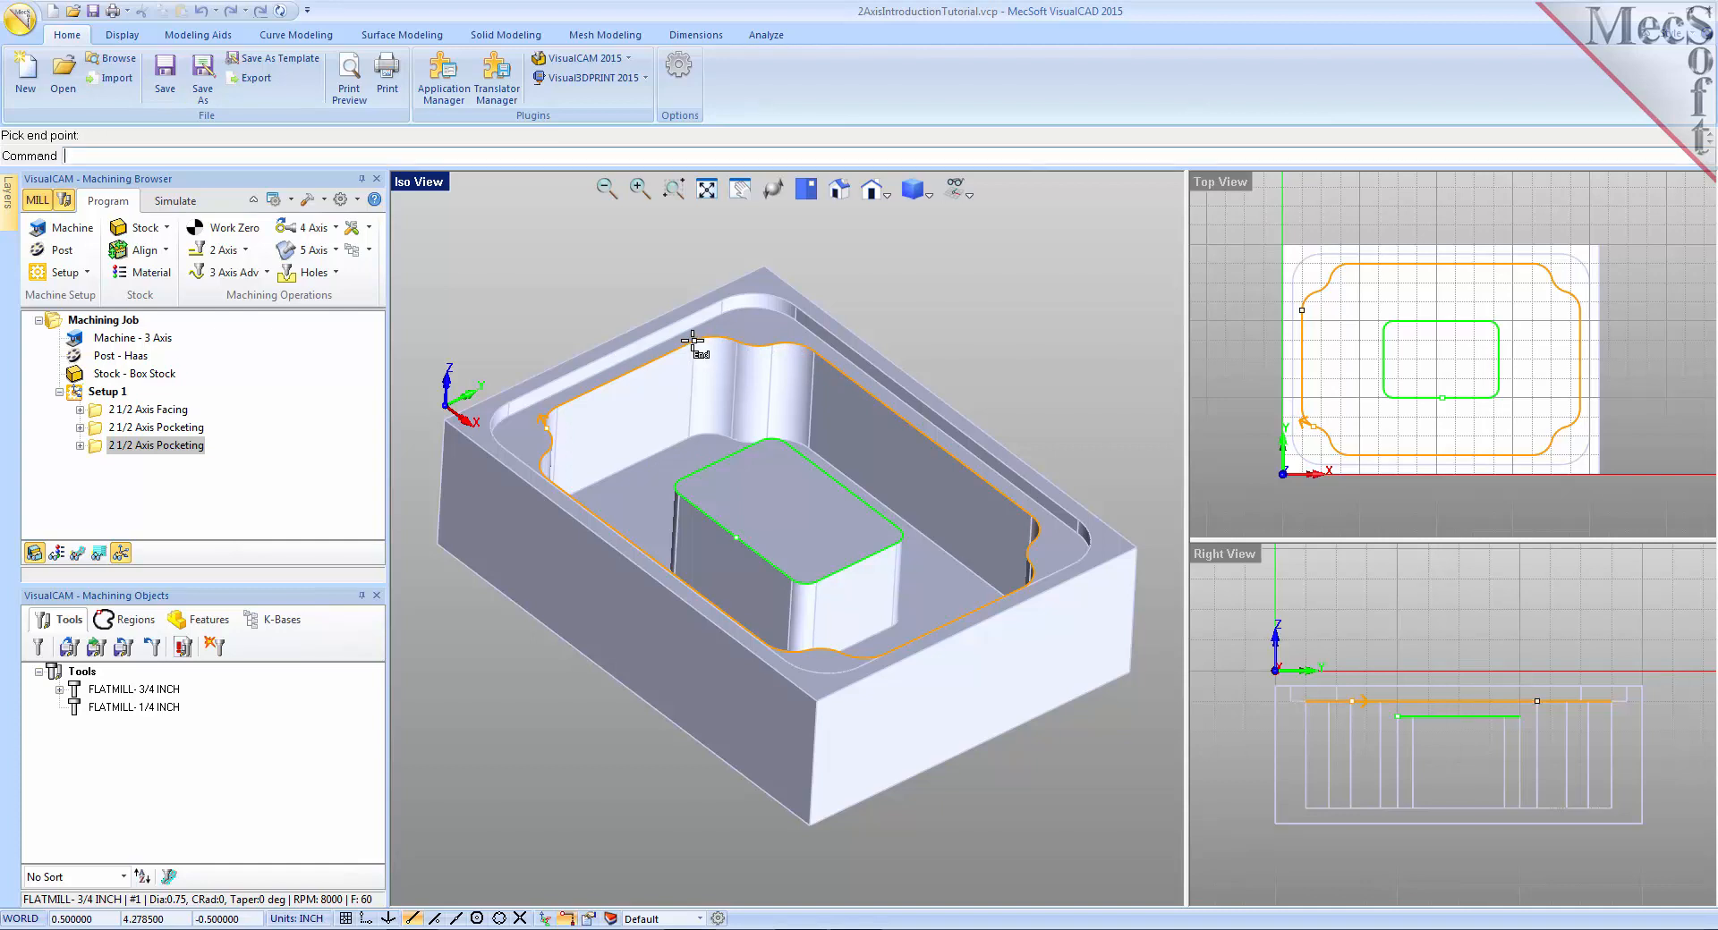
pyautogui.click(731, 438)
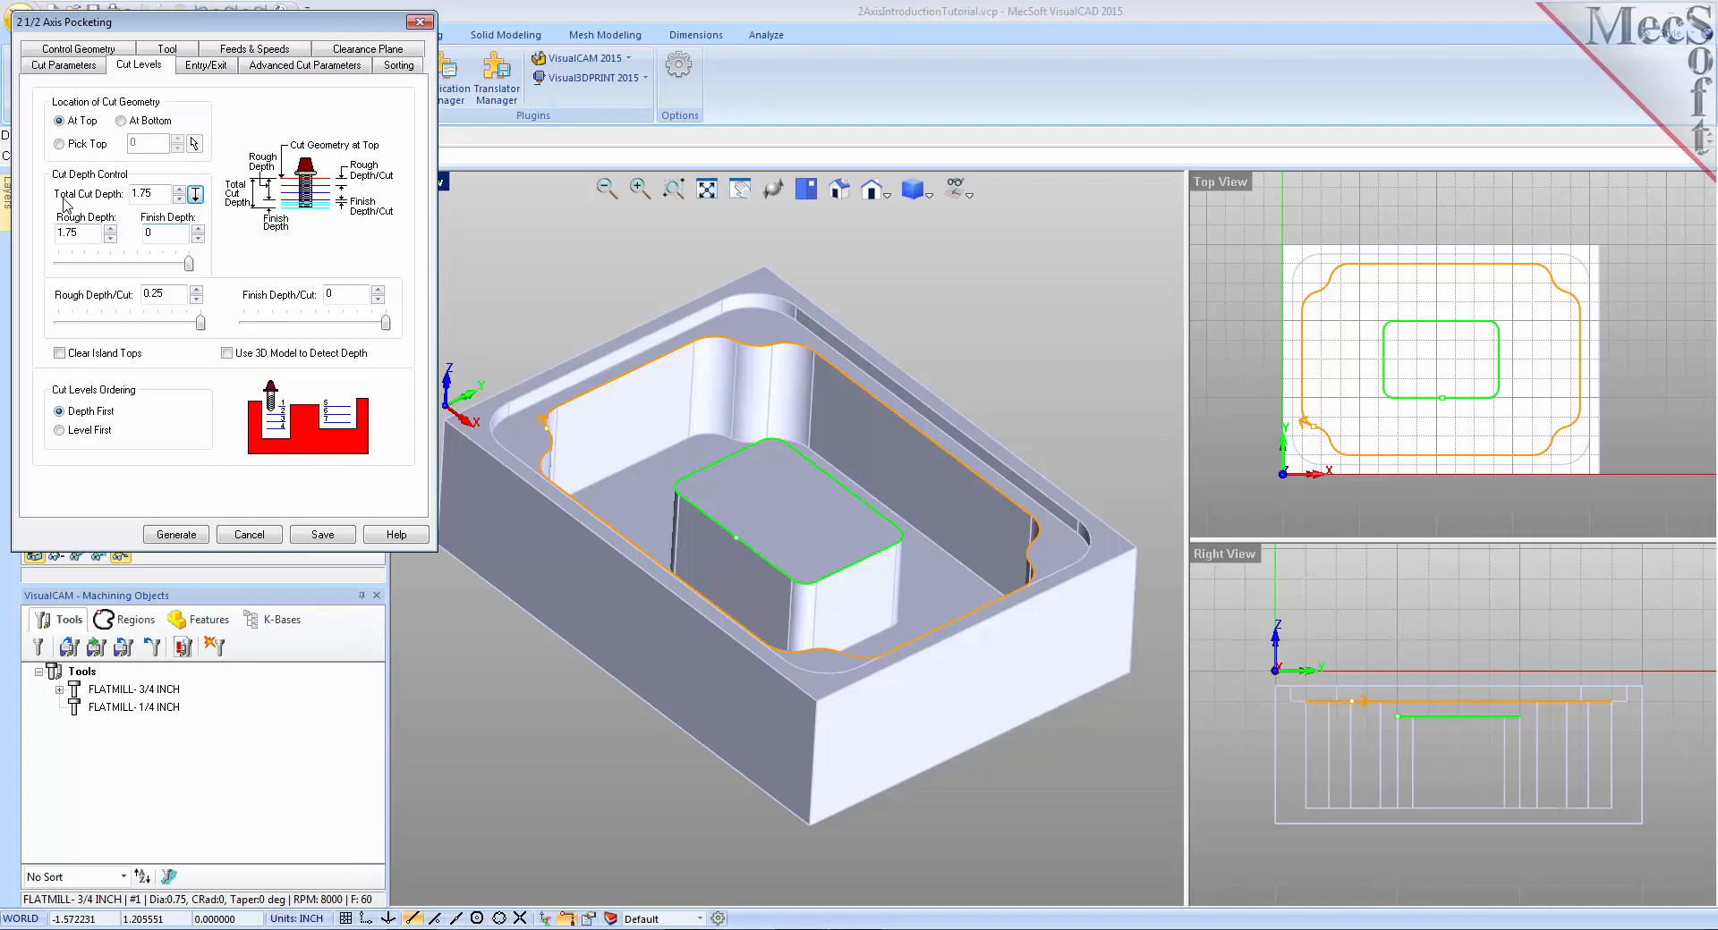
# - Enable Clear Island Tops with rough depth 1.75, finish depth 0, rough depth per cut 0.25 and finish depth per cut 0, and generate the toolpath
pyautogui.doubleClick(161, 194)
pyautogui.click(176, 293)
pyautogui.click(60, 354)
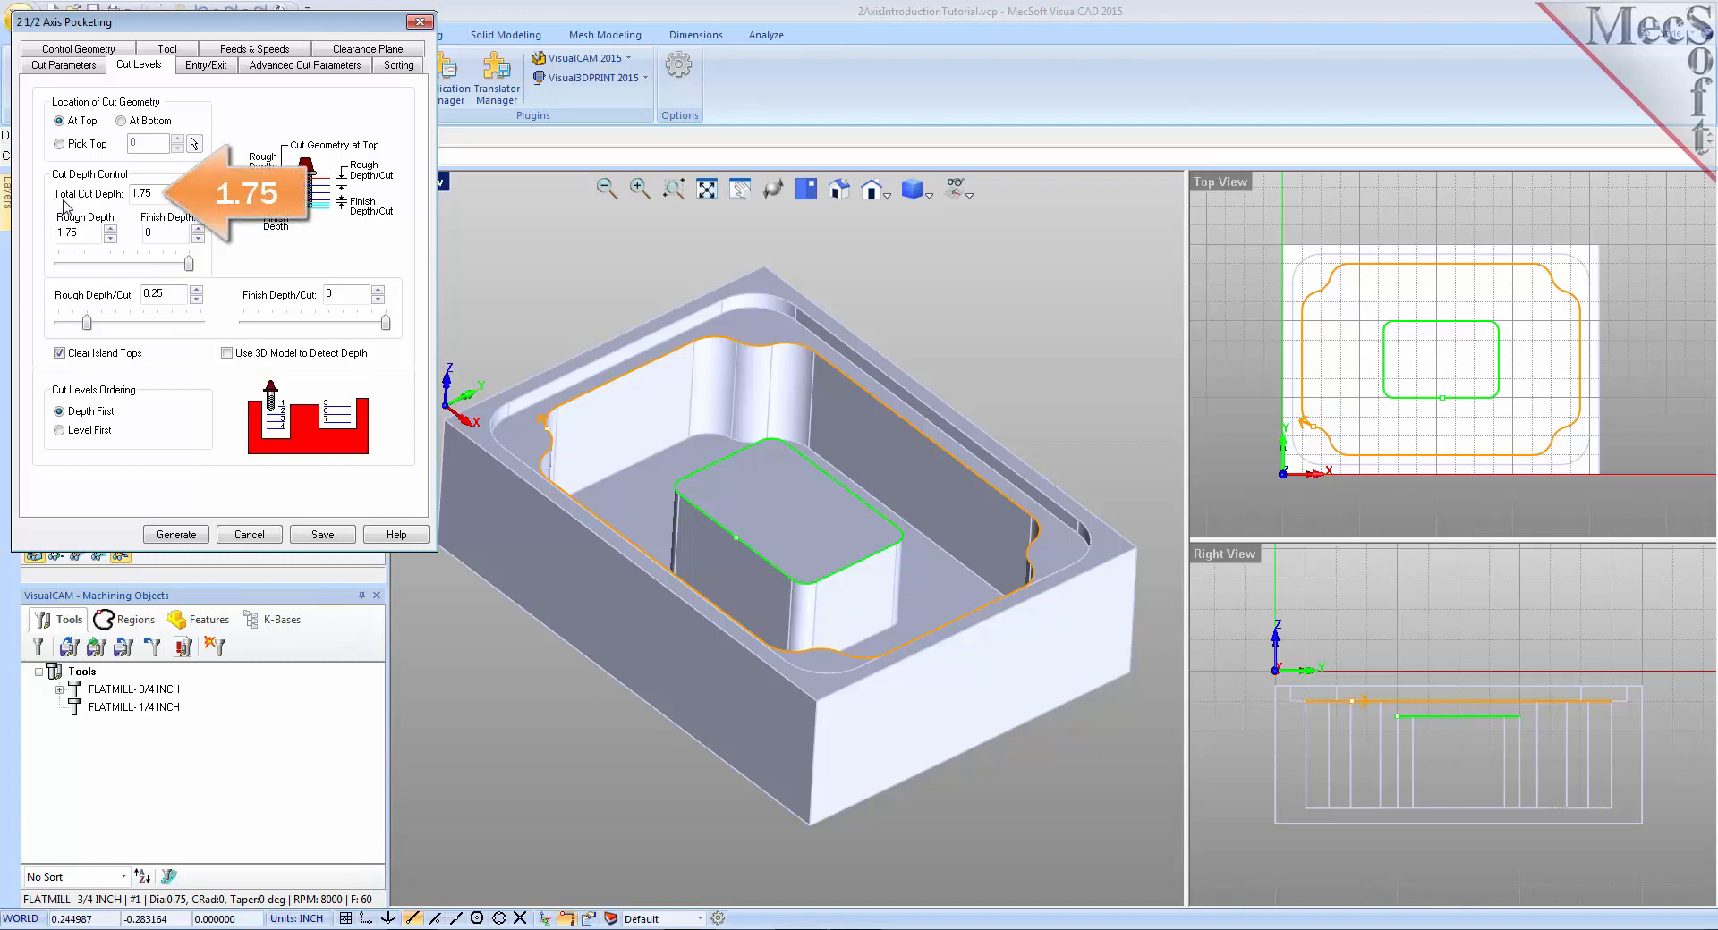
pyautogui.moveTo(159, 193); pyautogui.dragTo(113, 195)
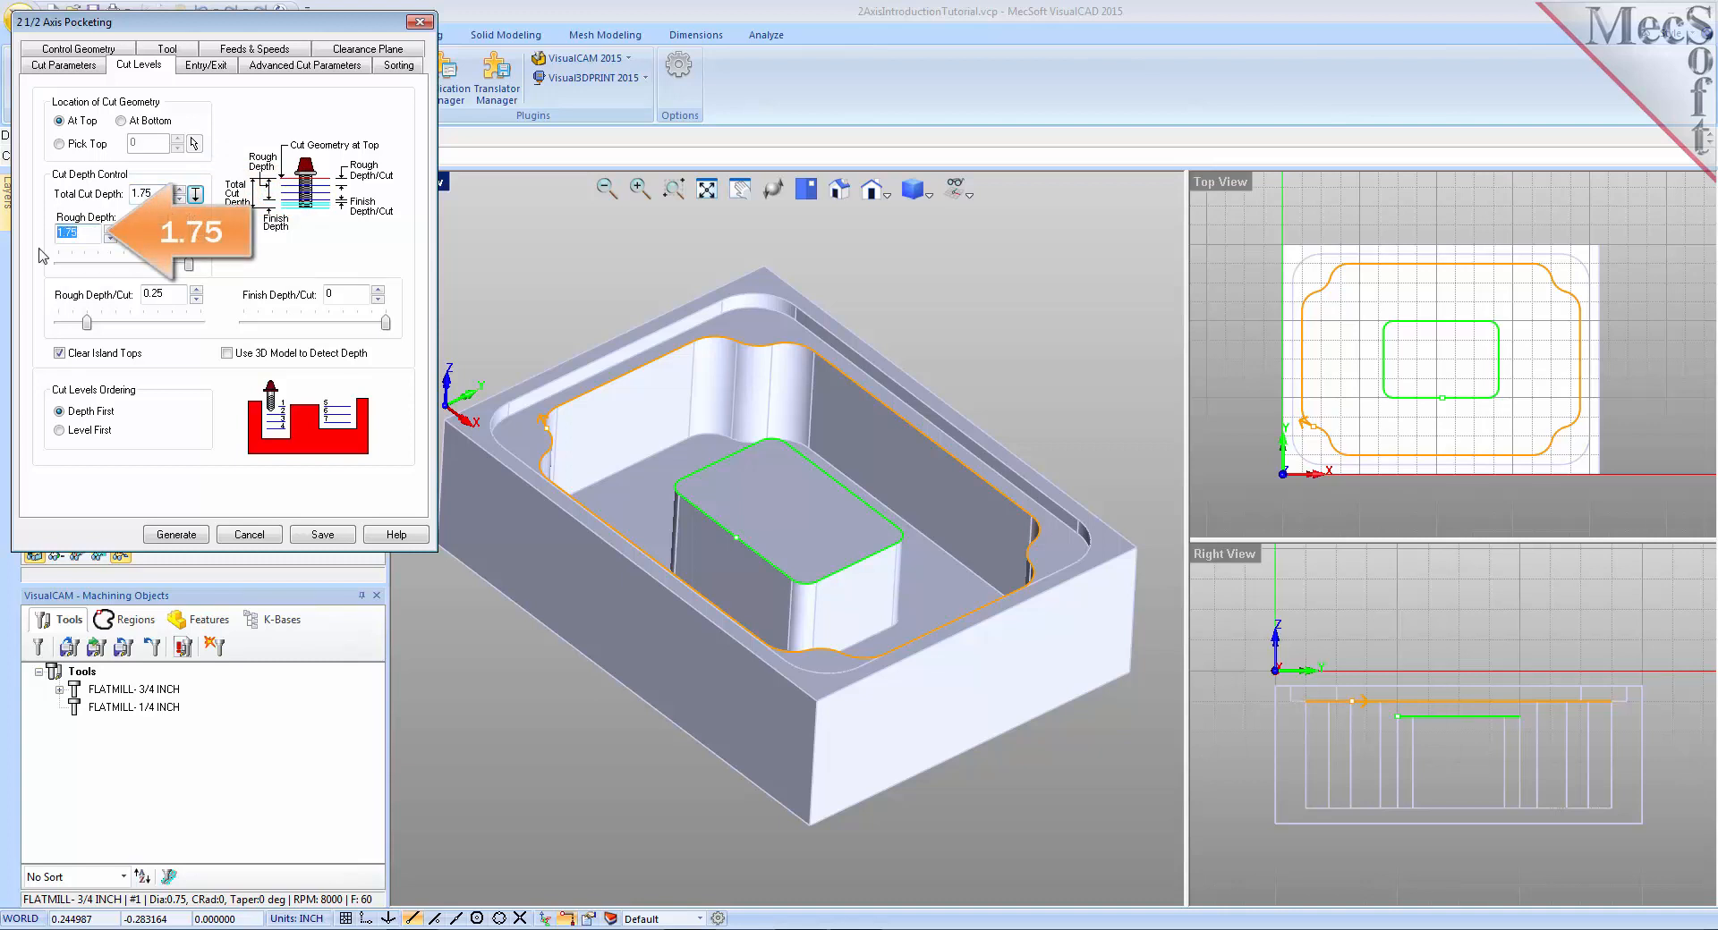
pyautogui.moveTo(154, 233); pyautogui.dragTo(127, 241)
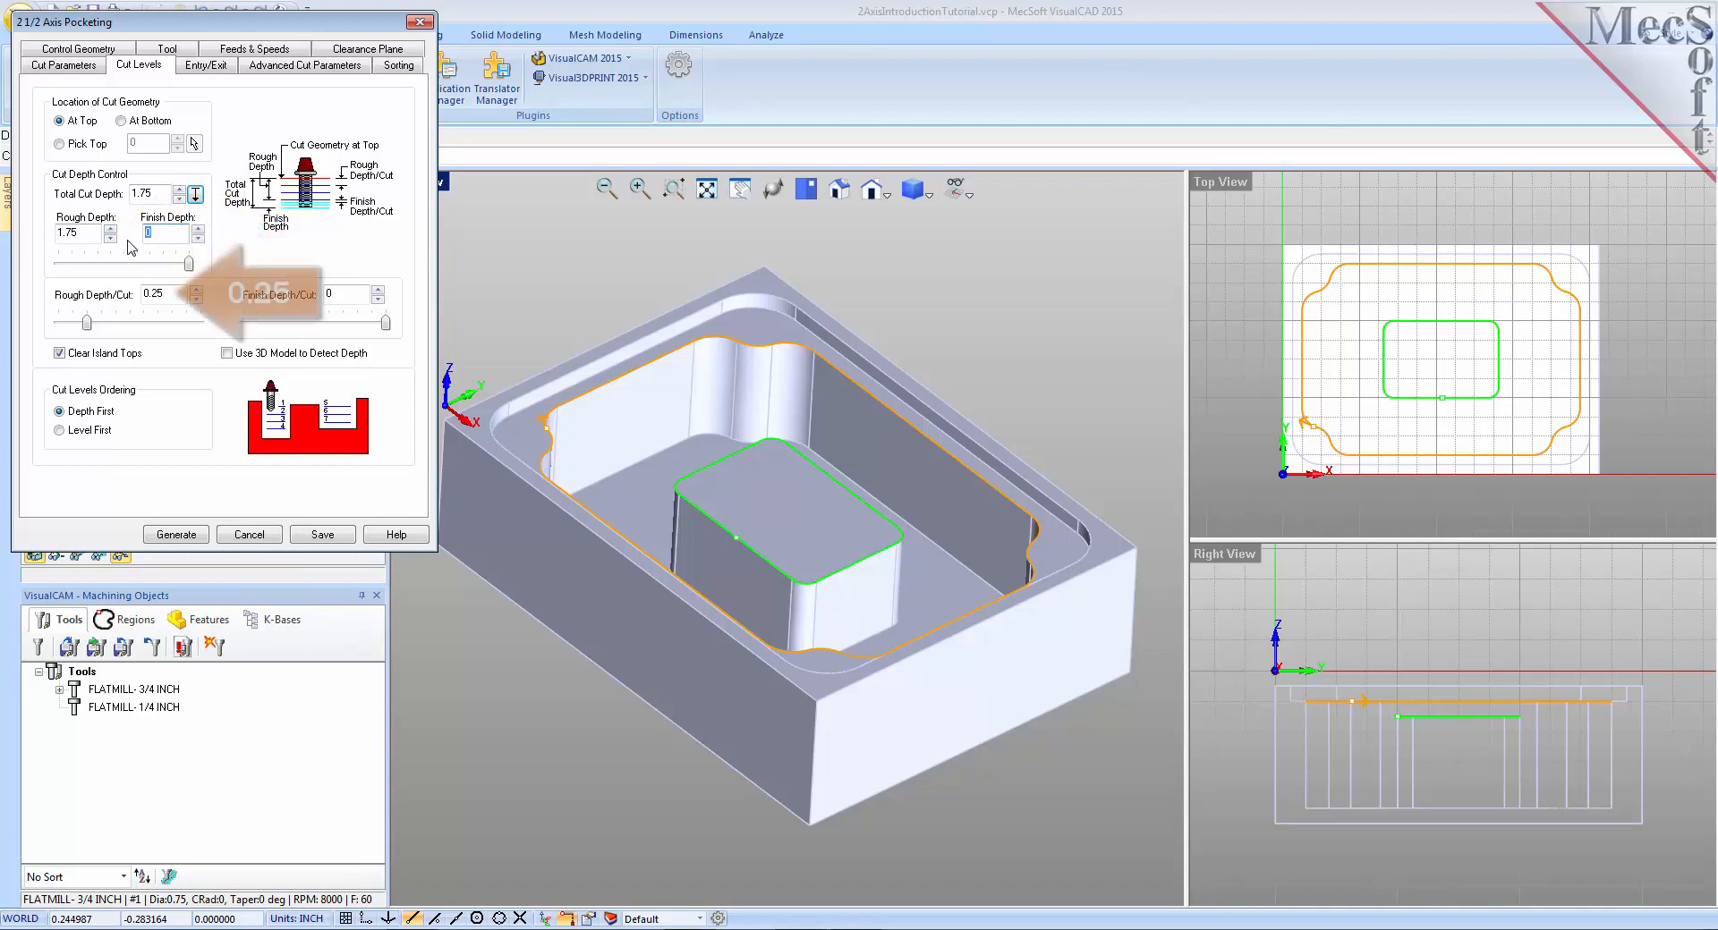
pyautogui.doubleClick(141, 295)
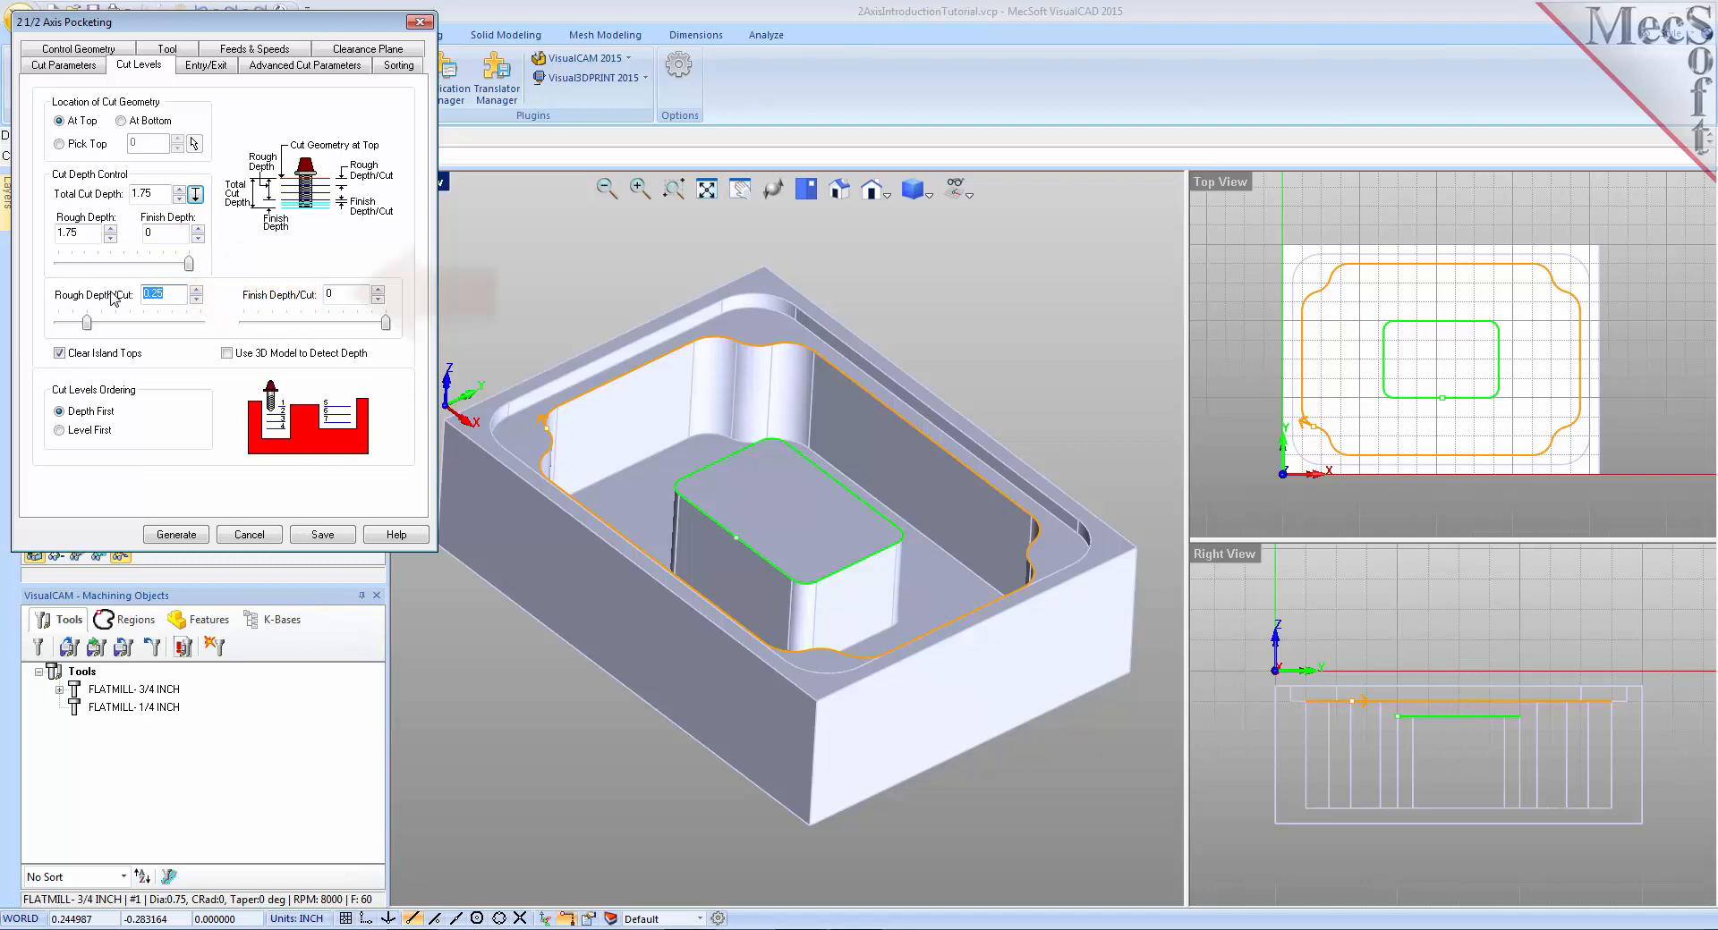
pyautogui.doubleClick(312, 294)
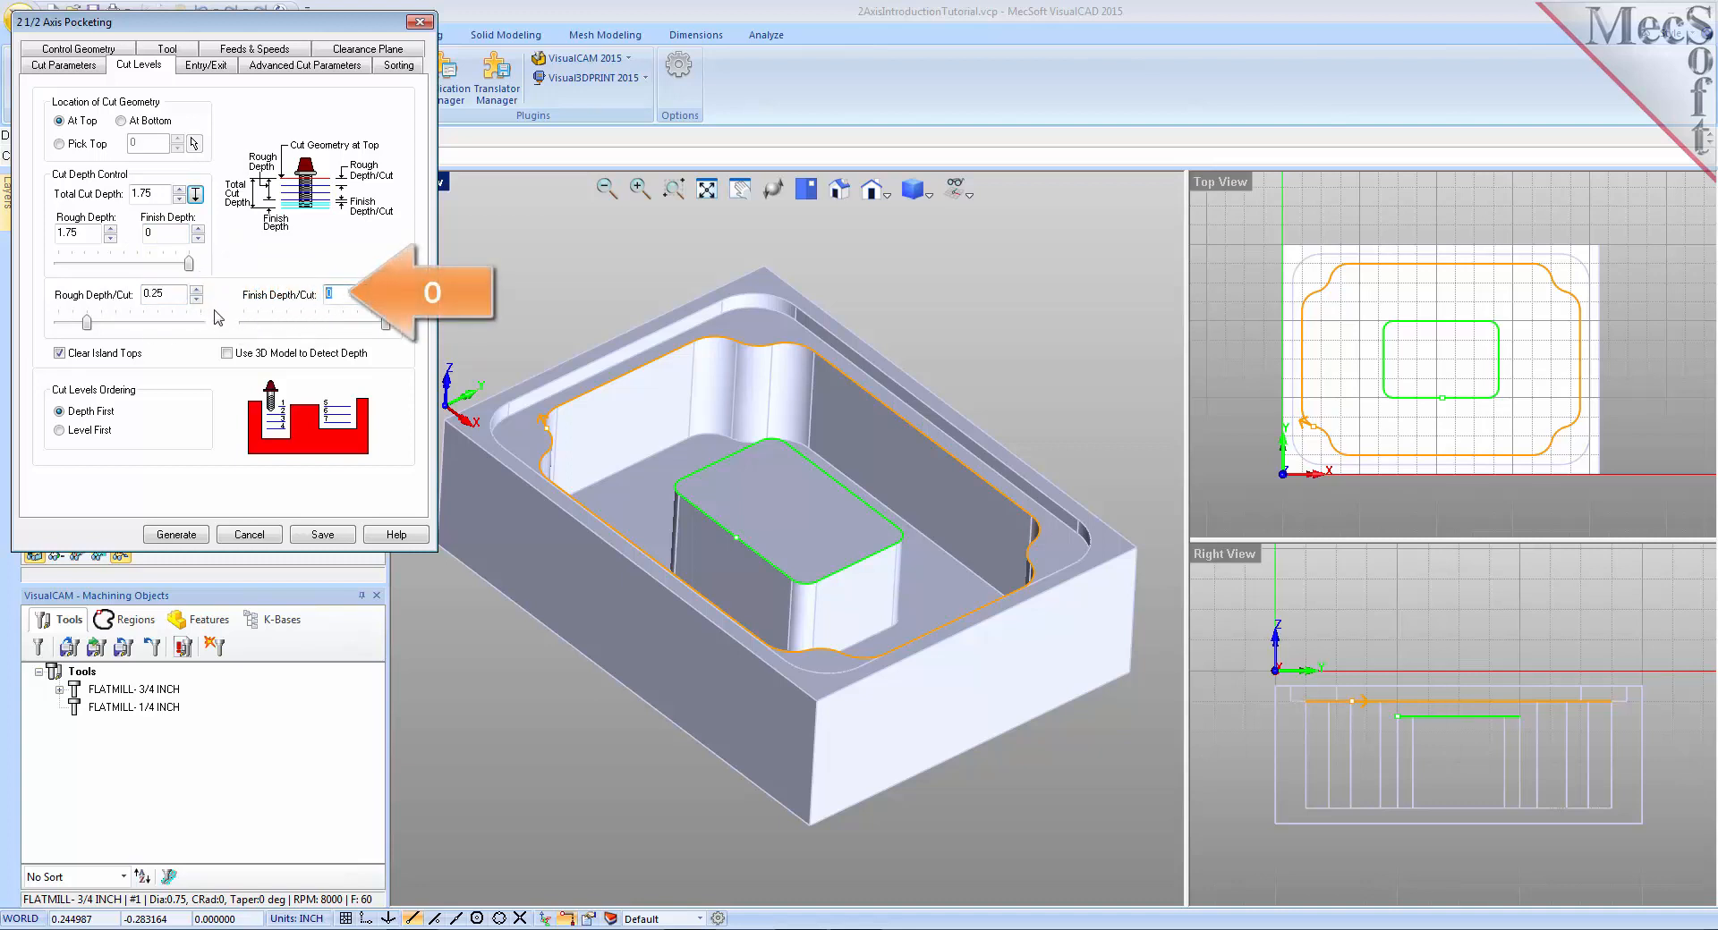
pyautogui.click(178, 536)
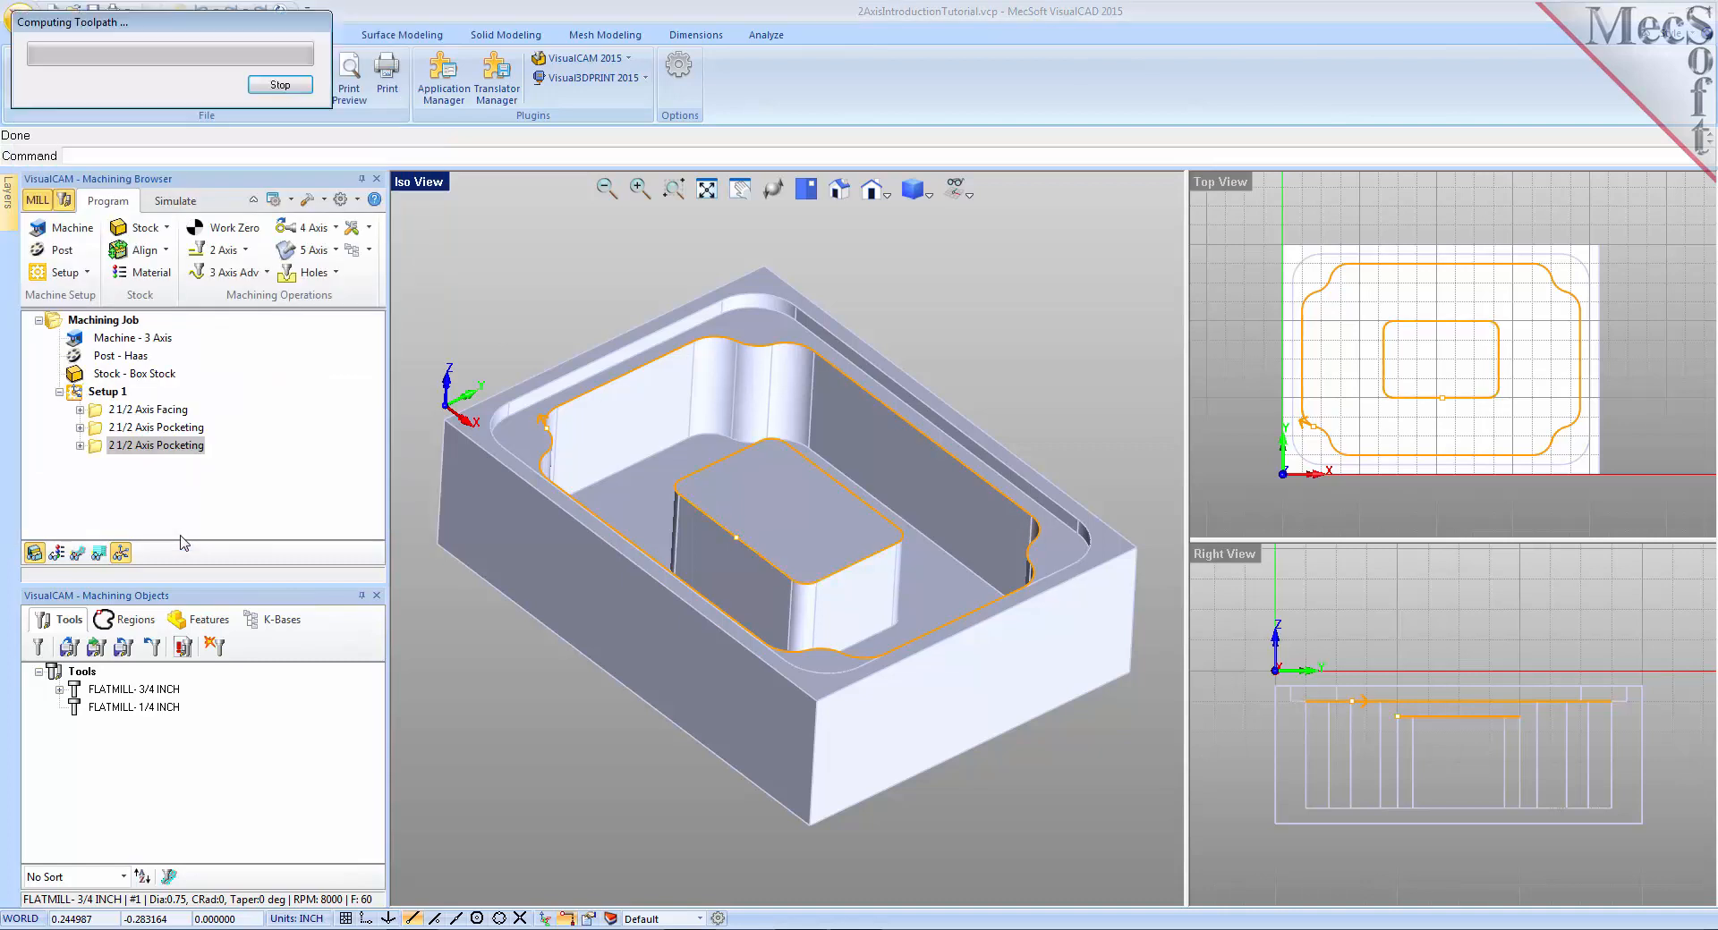
# - Display the island pocketing toolpath and inspect its cuts individually at Z levels from -0.75 to -2.0
pyautogui.click(78, 555)
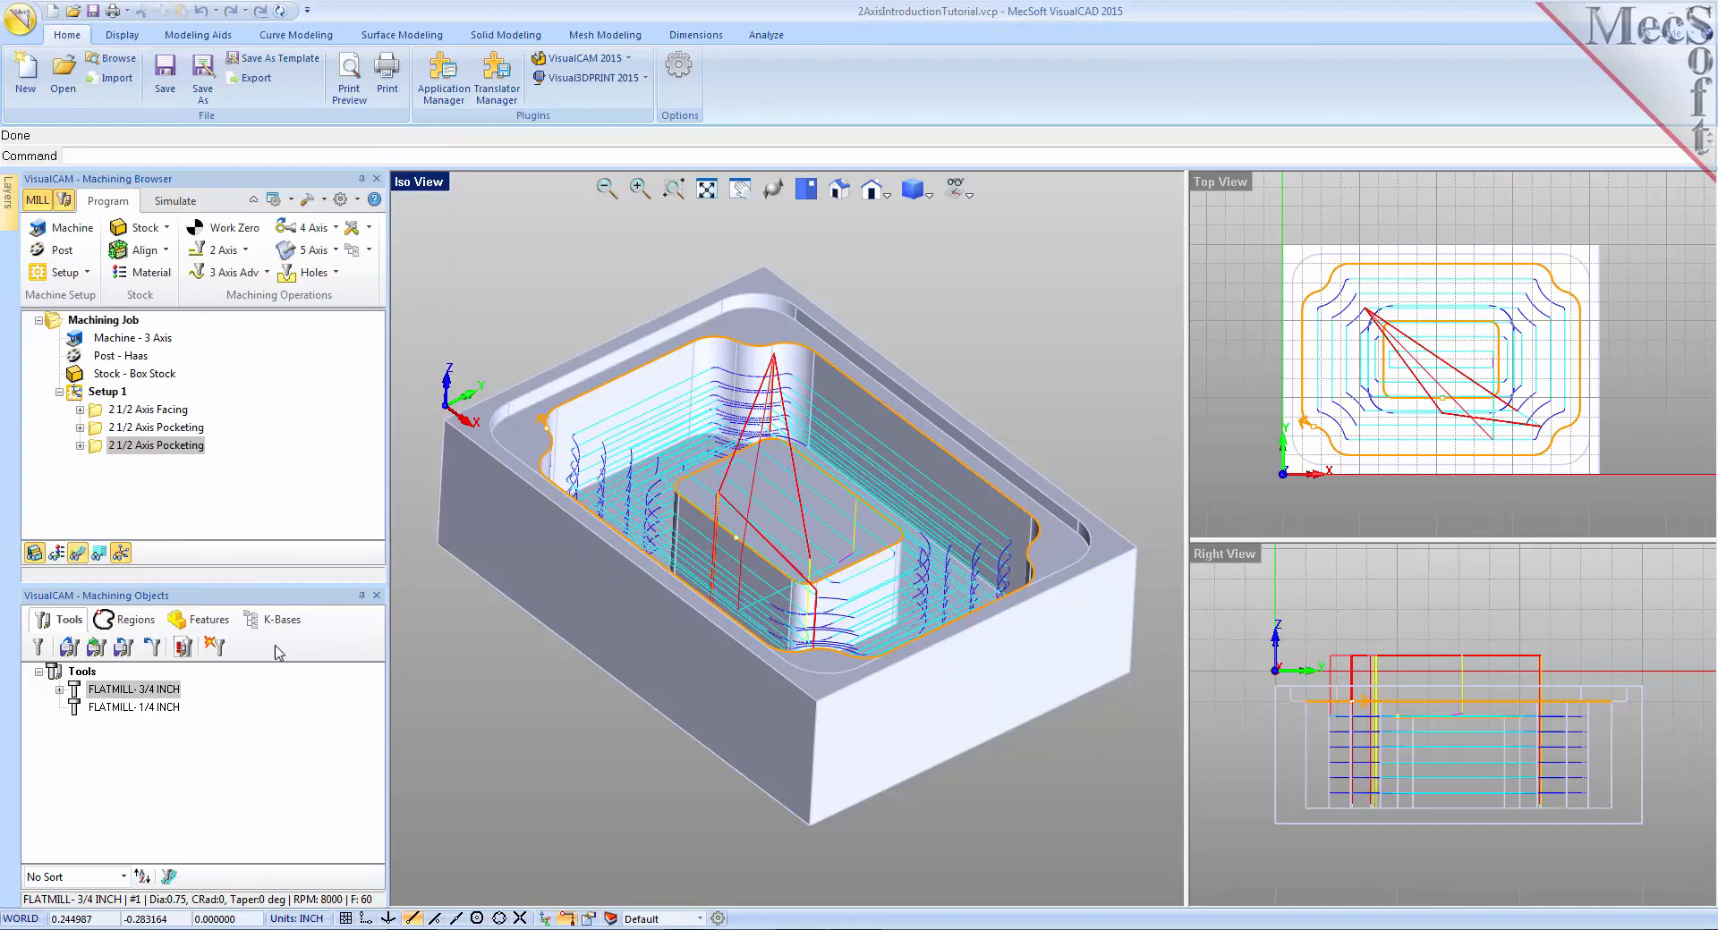
pyautogui.moveTo(754, 622)
pyautogui.mouseDown(button='middle')
pyautogui.moveTo(736, 495)
pyautogui.moveTo(732, 634)
pyautogui.moveTo(749, 612)
pyautogui.mouseUp(button='middle')
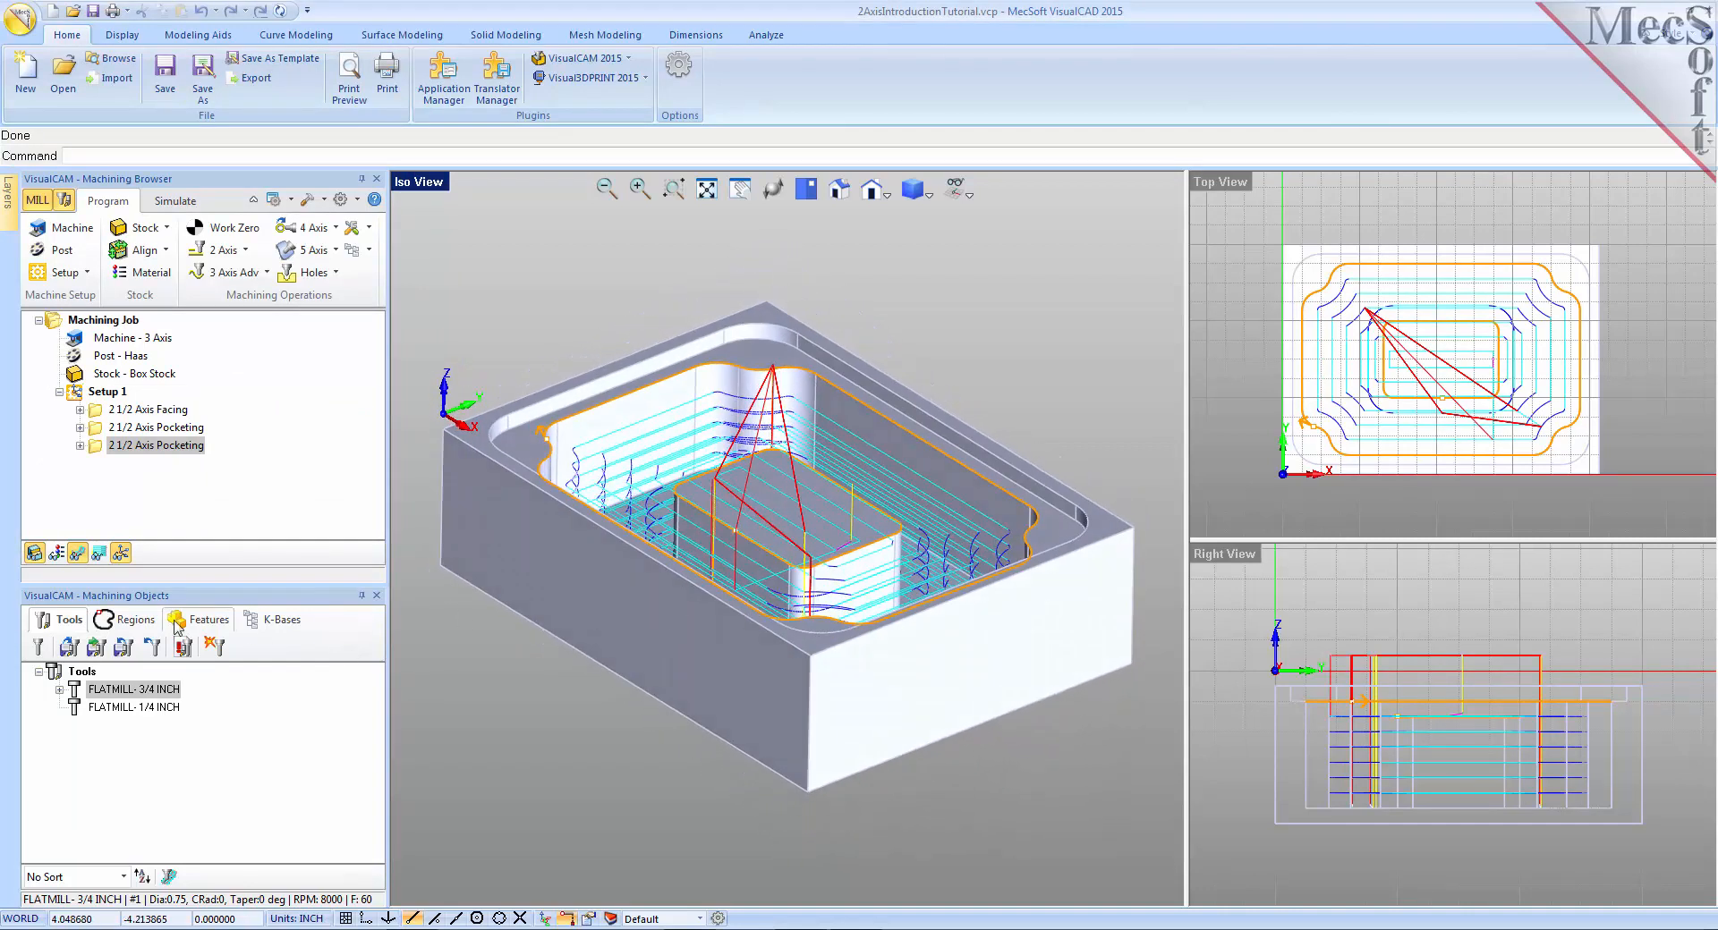
pyautogui.click(100, 556)
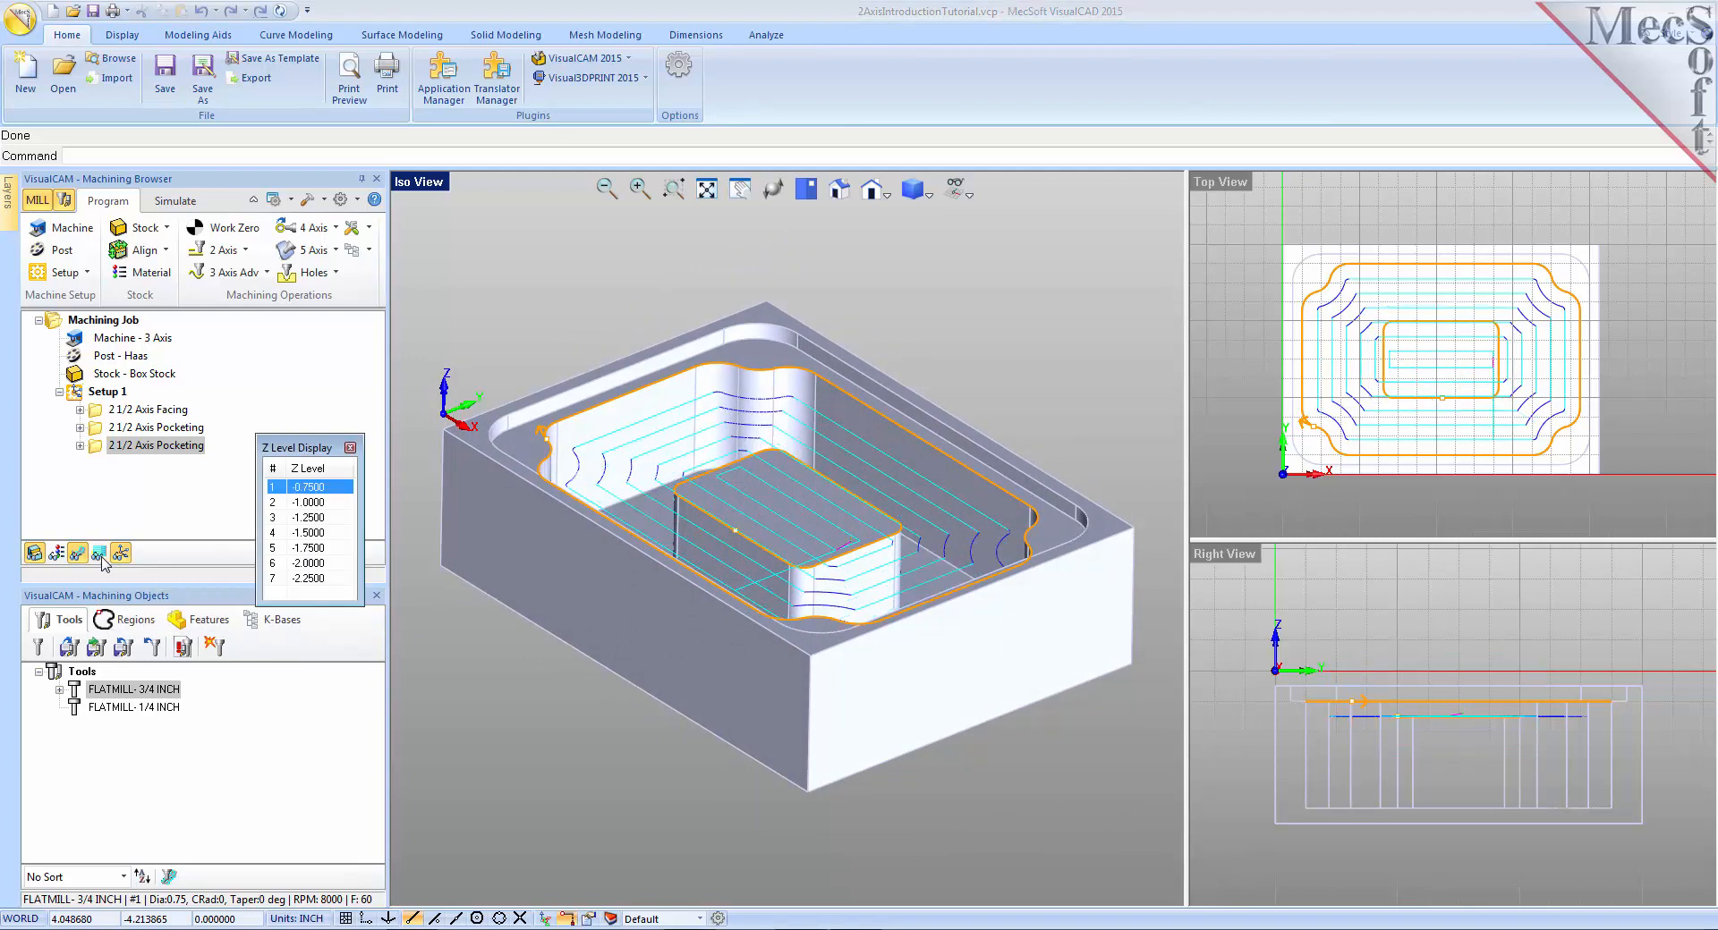
pyautogui.click(322, 504)
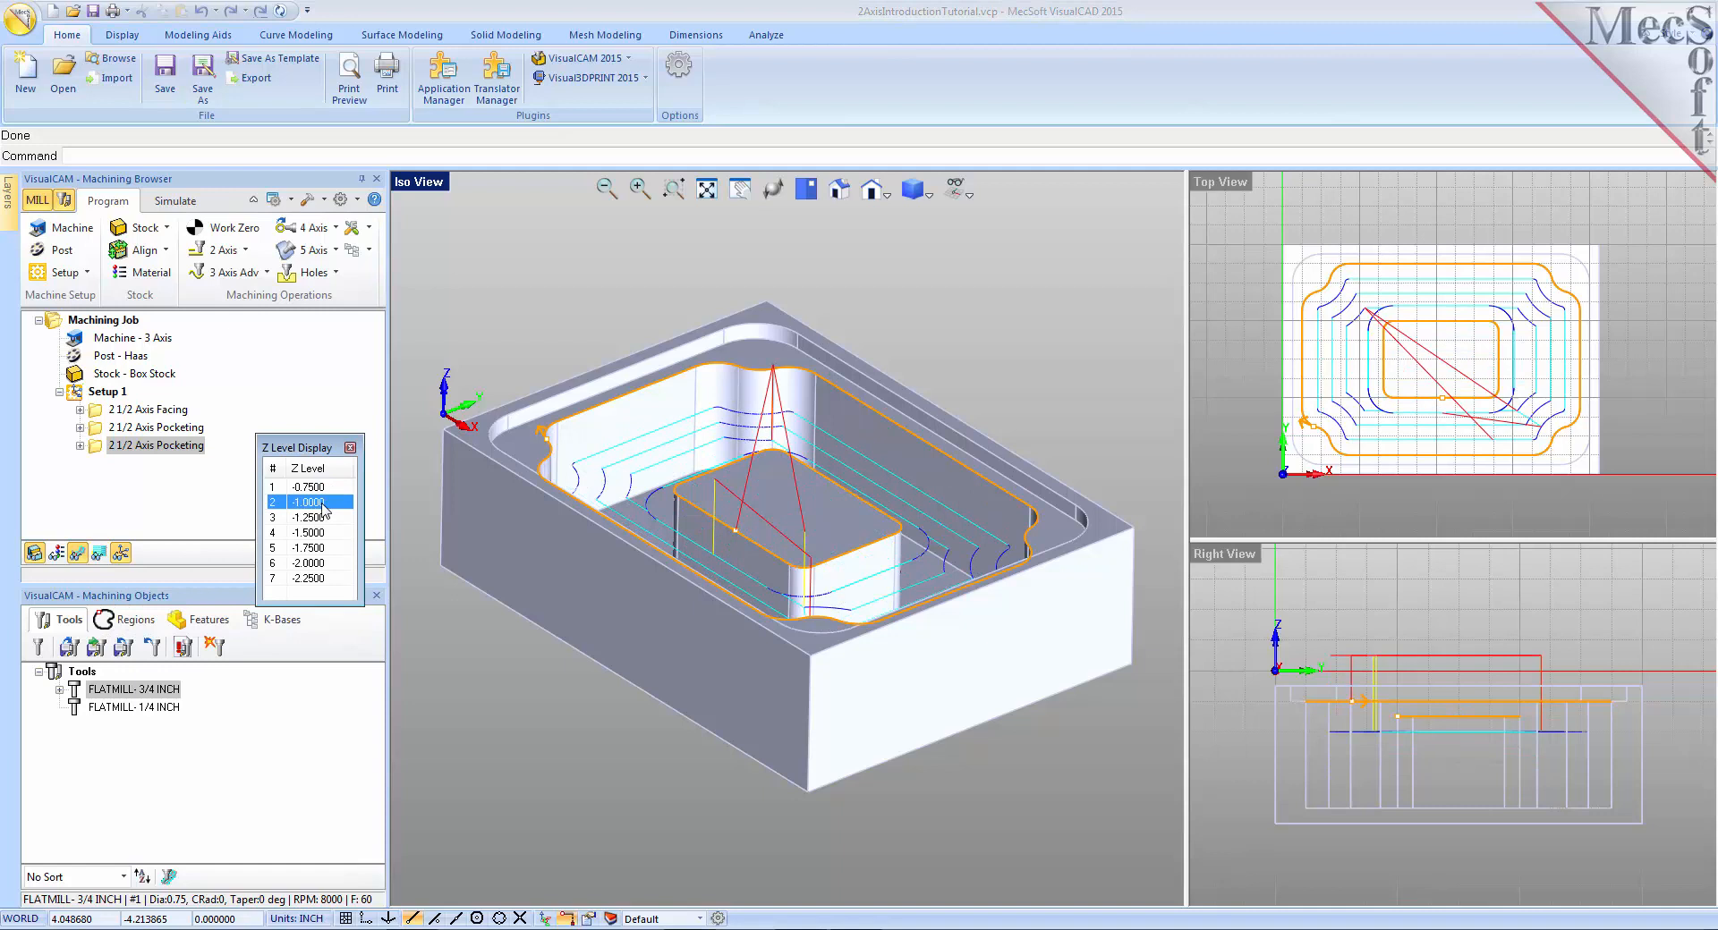
pyautogui.click(322, 519)
pyautogui.click(325, 534)
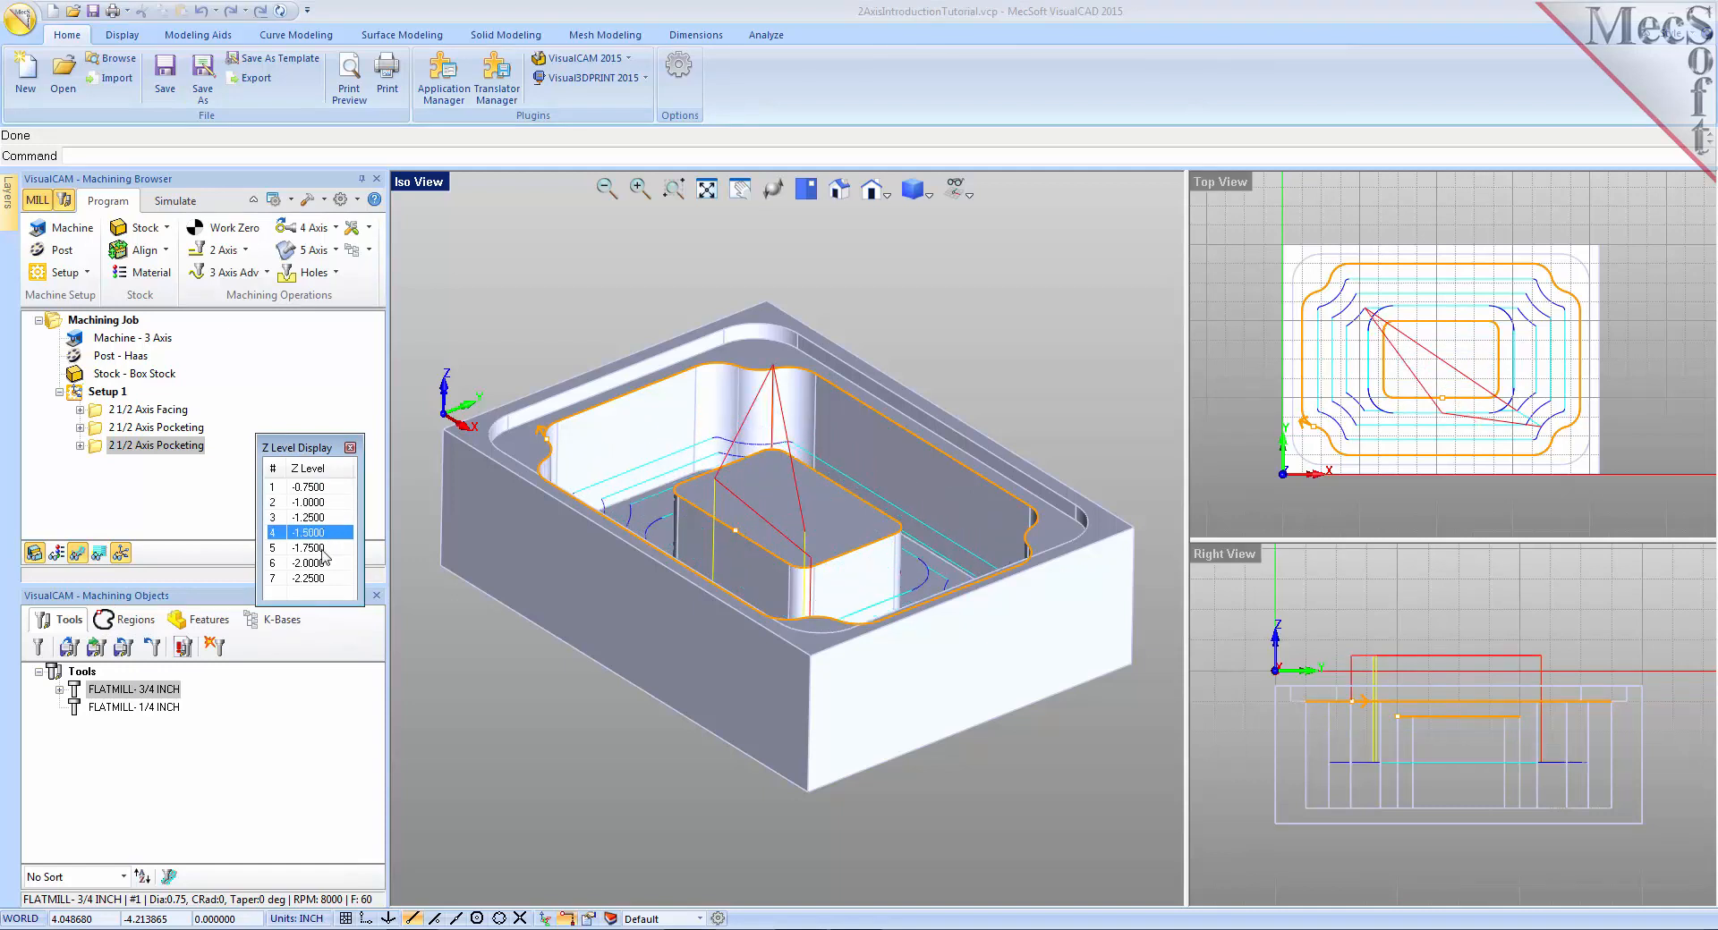
pyautogui.click(325, 549)
pyautogui.click(323, 563)
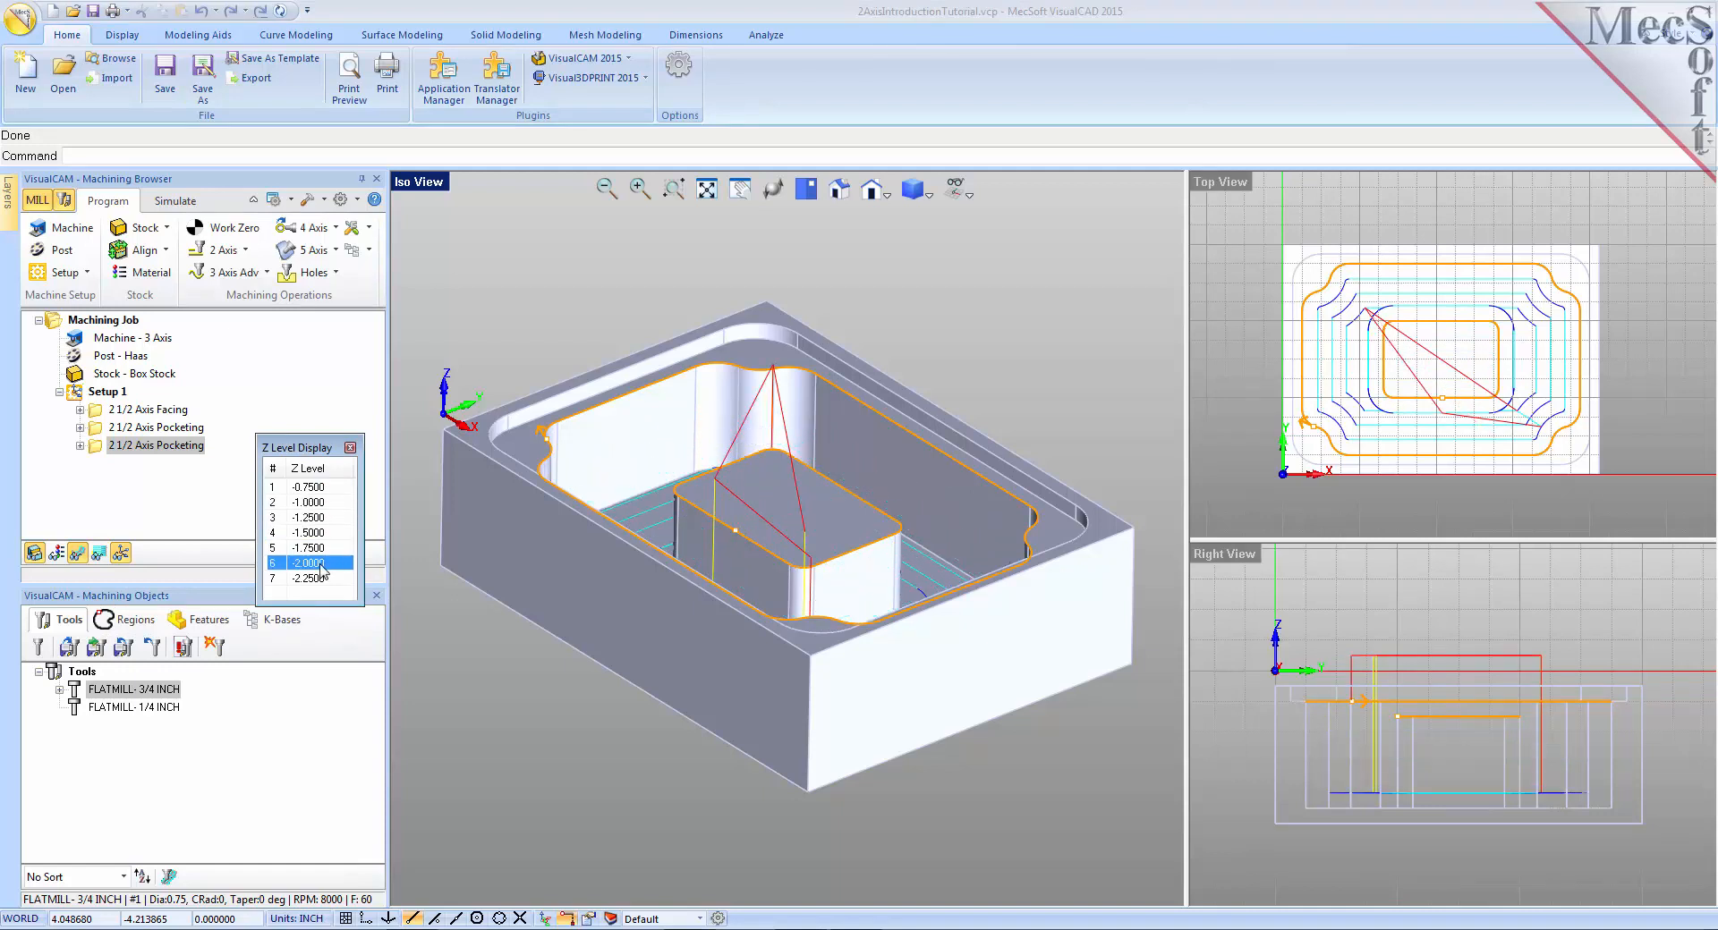
pyautogui.click(324, 490)
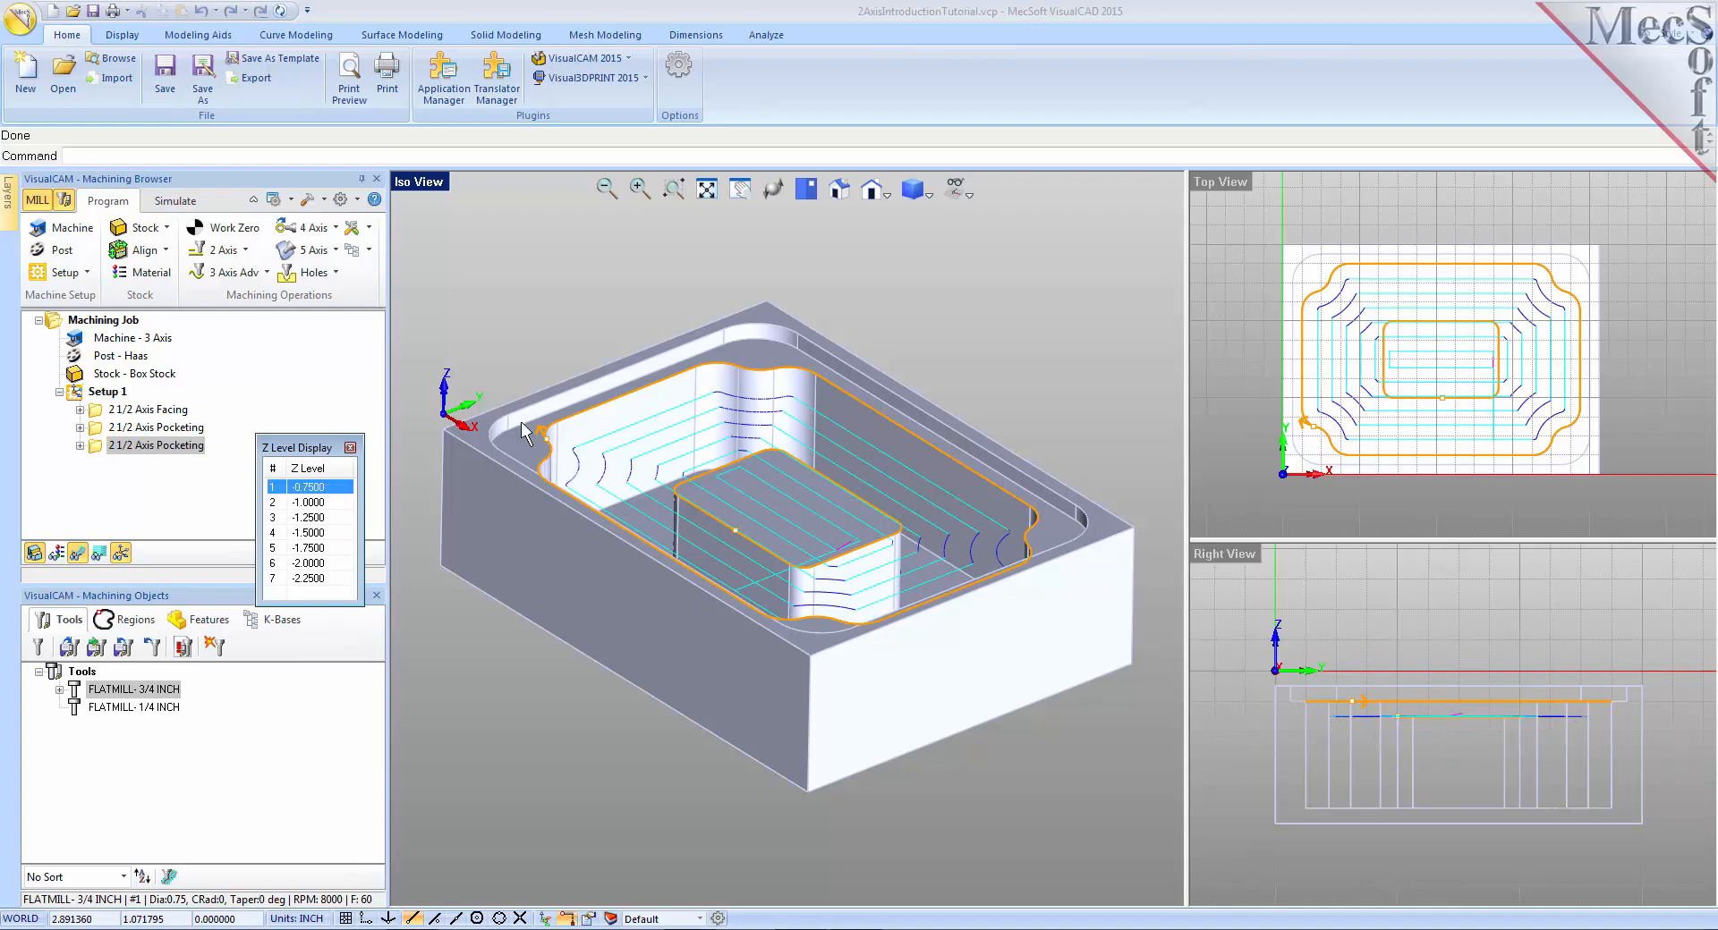
pyautogui.click(350, 448)
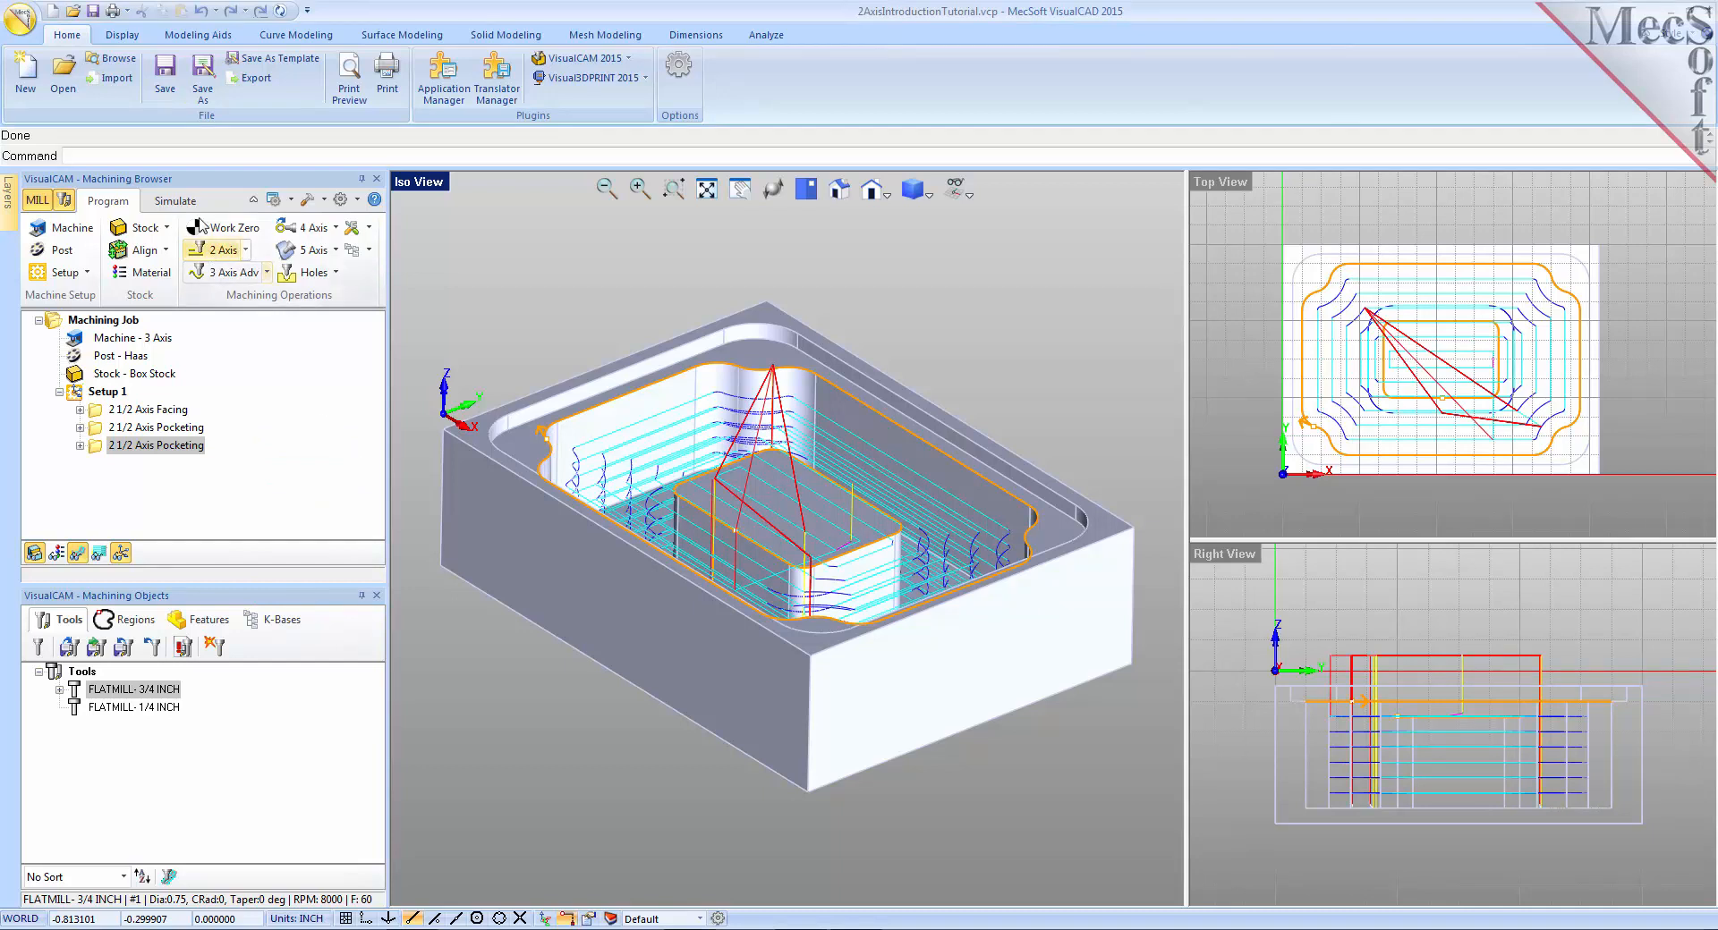
# - Run the material removal simulation of the second 2½-axis pocketing operation and check the cut stock
pyautogui.click(174, 201)
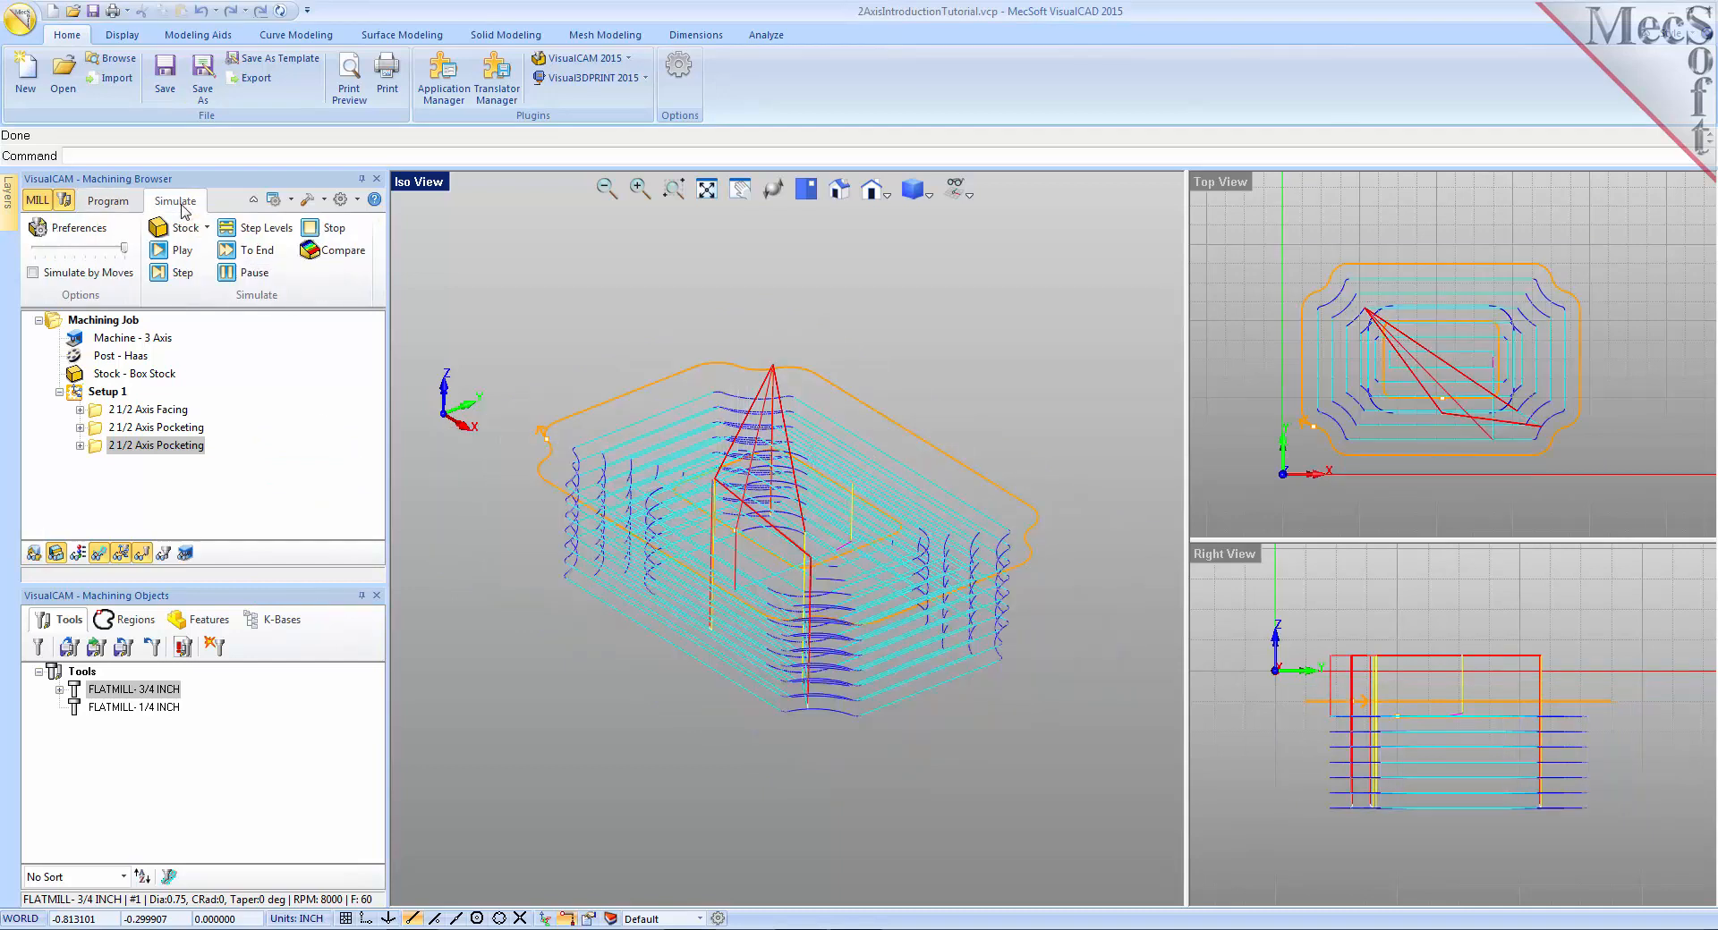
pyautogui.click(97, 447)
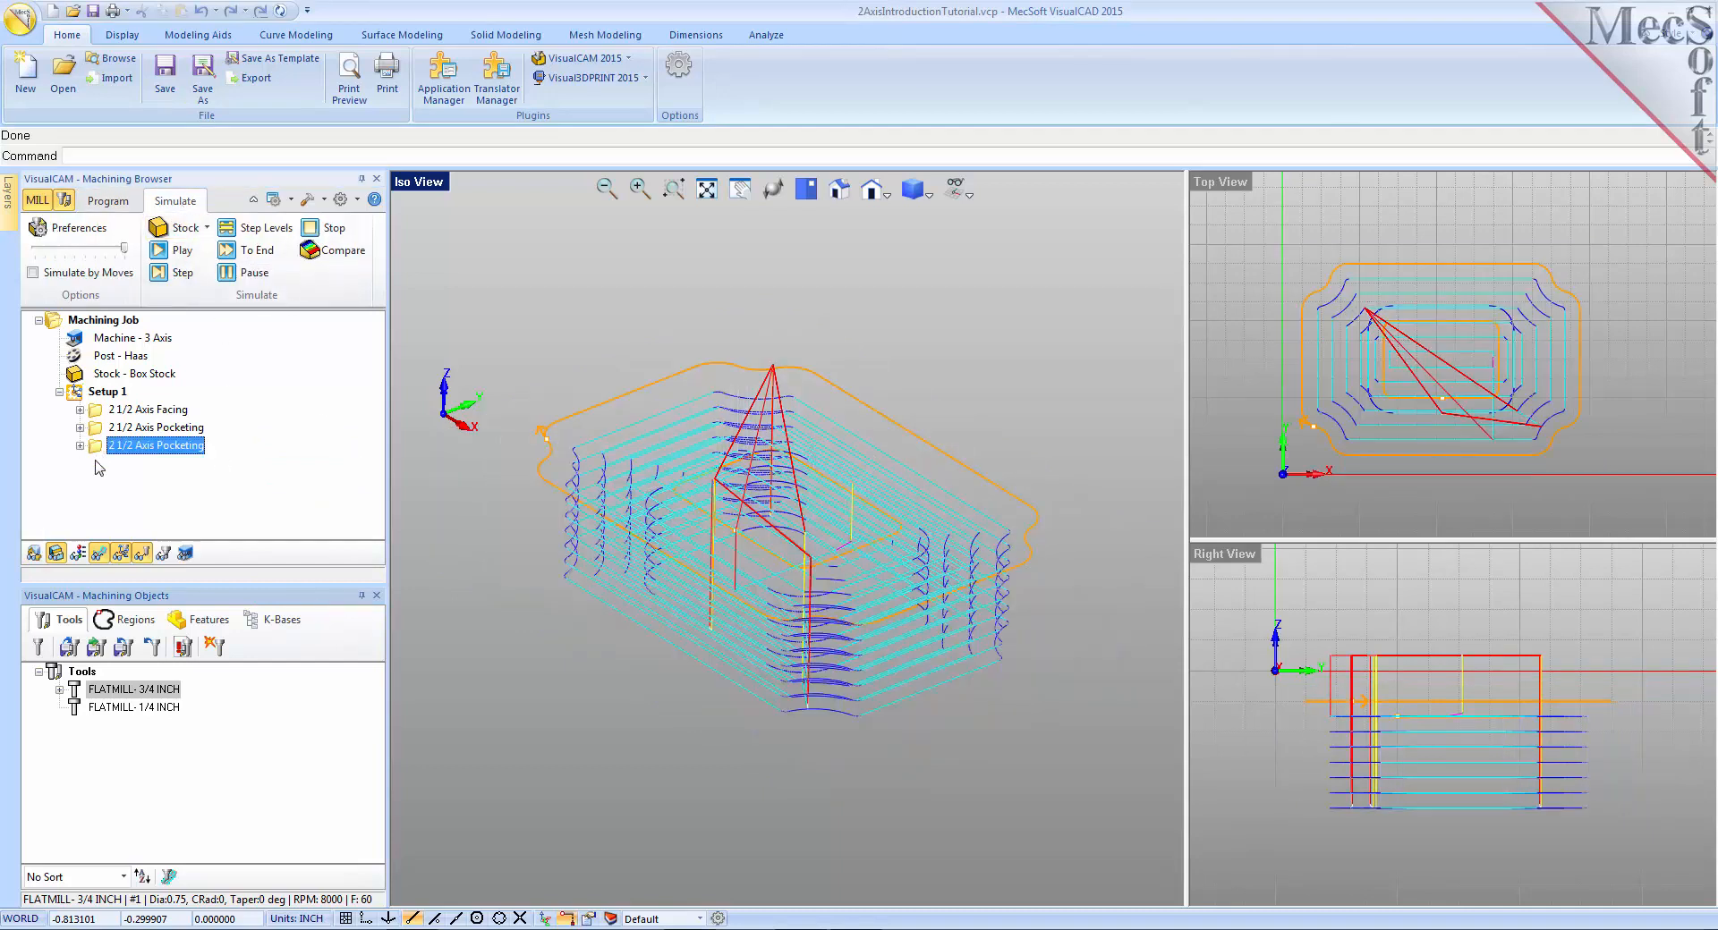
pyautogui.click(172, 250)
pyautogui.moveTo(492, 526)
pyautogui.mouseDown(button='middle')
pyautogui.moveTo(501, 559)
pyautogui.moveTo(517, 532)
pyautogui.moveTo(489, 529)
pyautogui.mouseUp(button='middle')
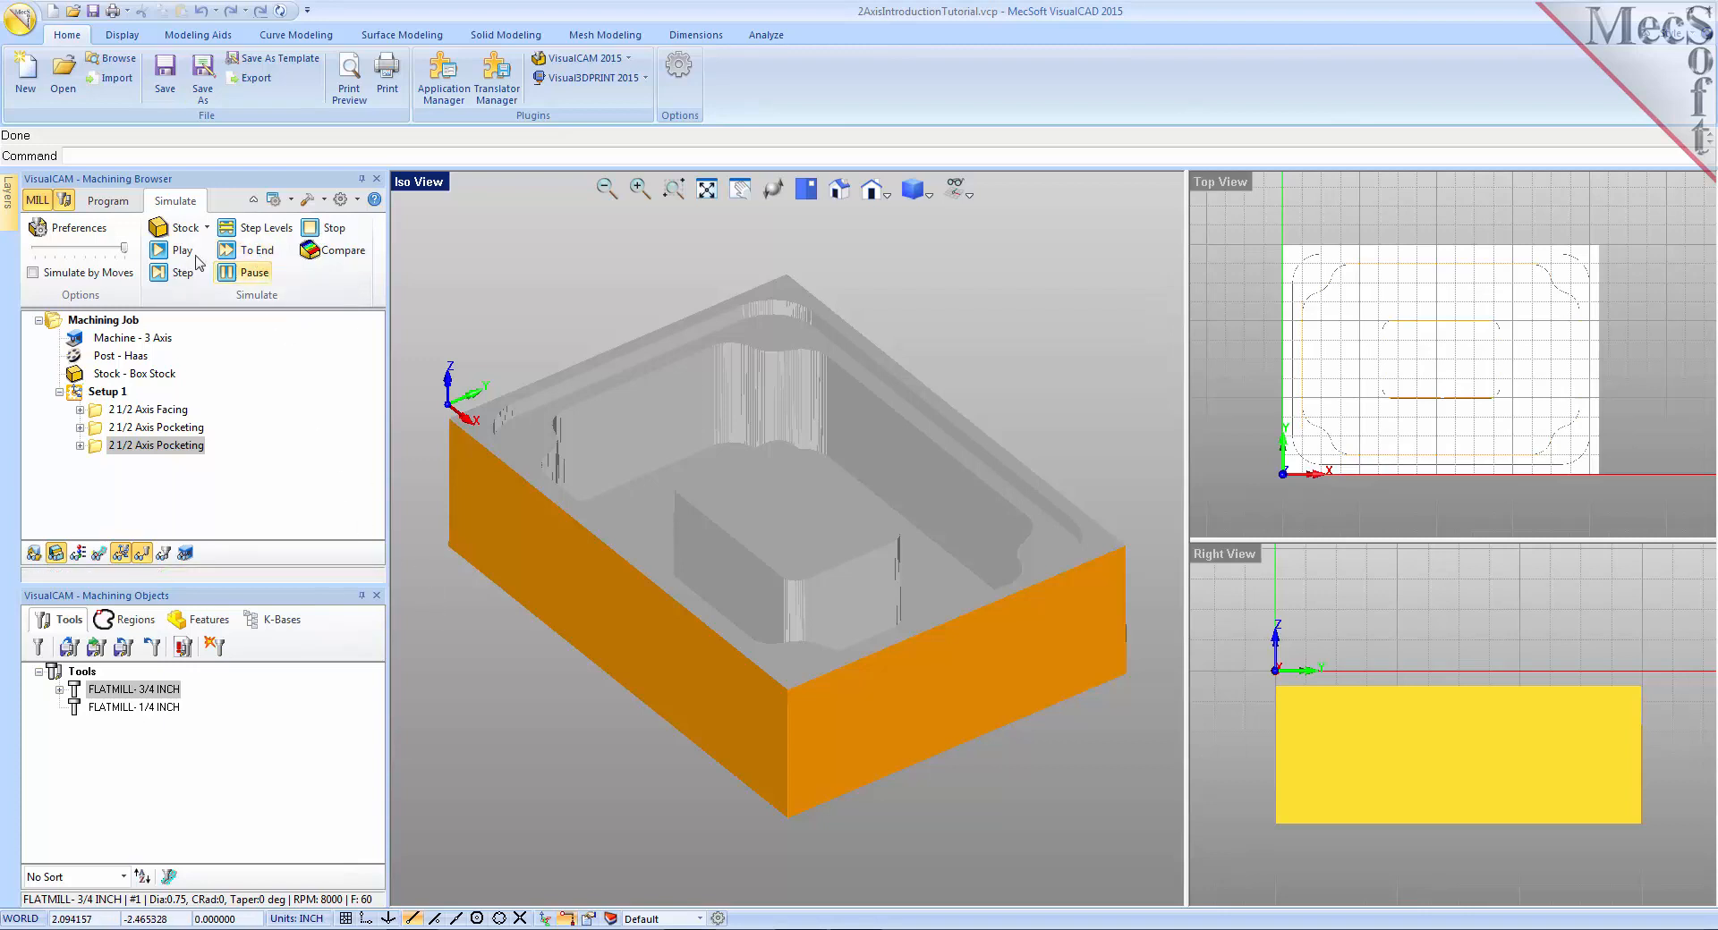
# - Create a 2½-axis profiling operation with the deep pocket's floor as its flat area drive region and highlight that region on the part
pyautogui.click(130, 202)
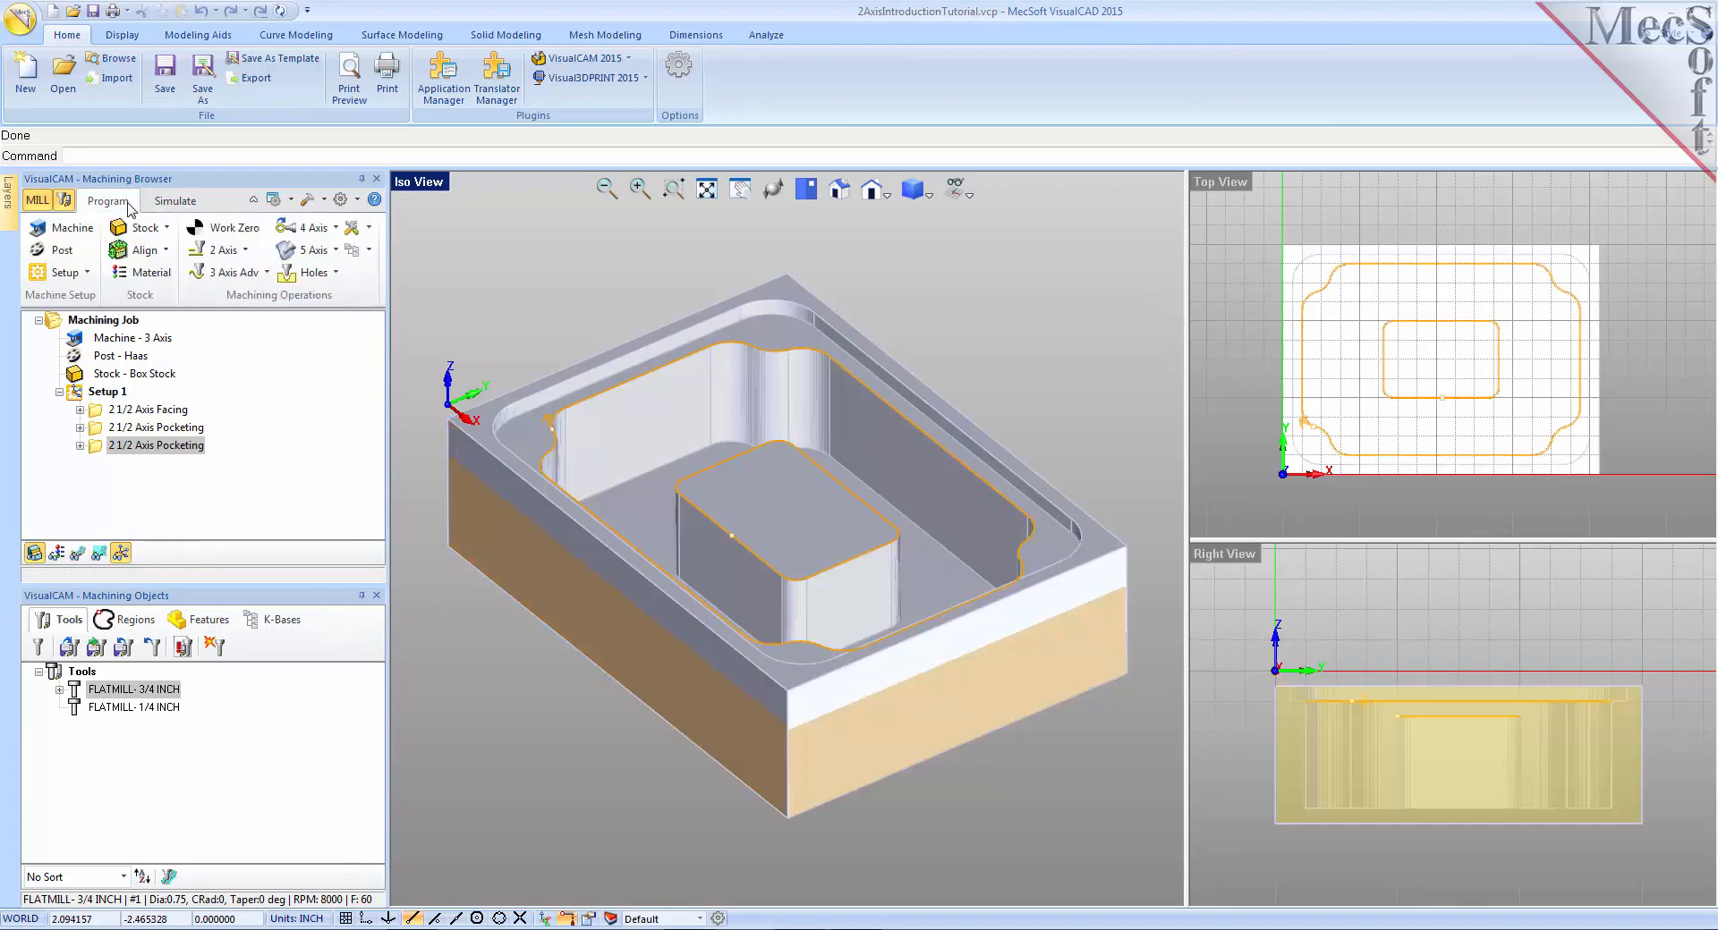
pyautogui.click(246, 250)
pyautogui.click(438, 309)
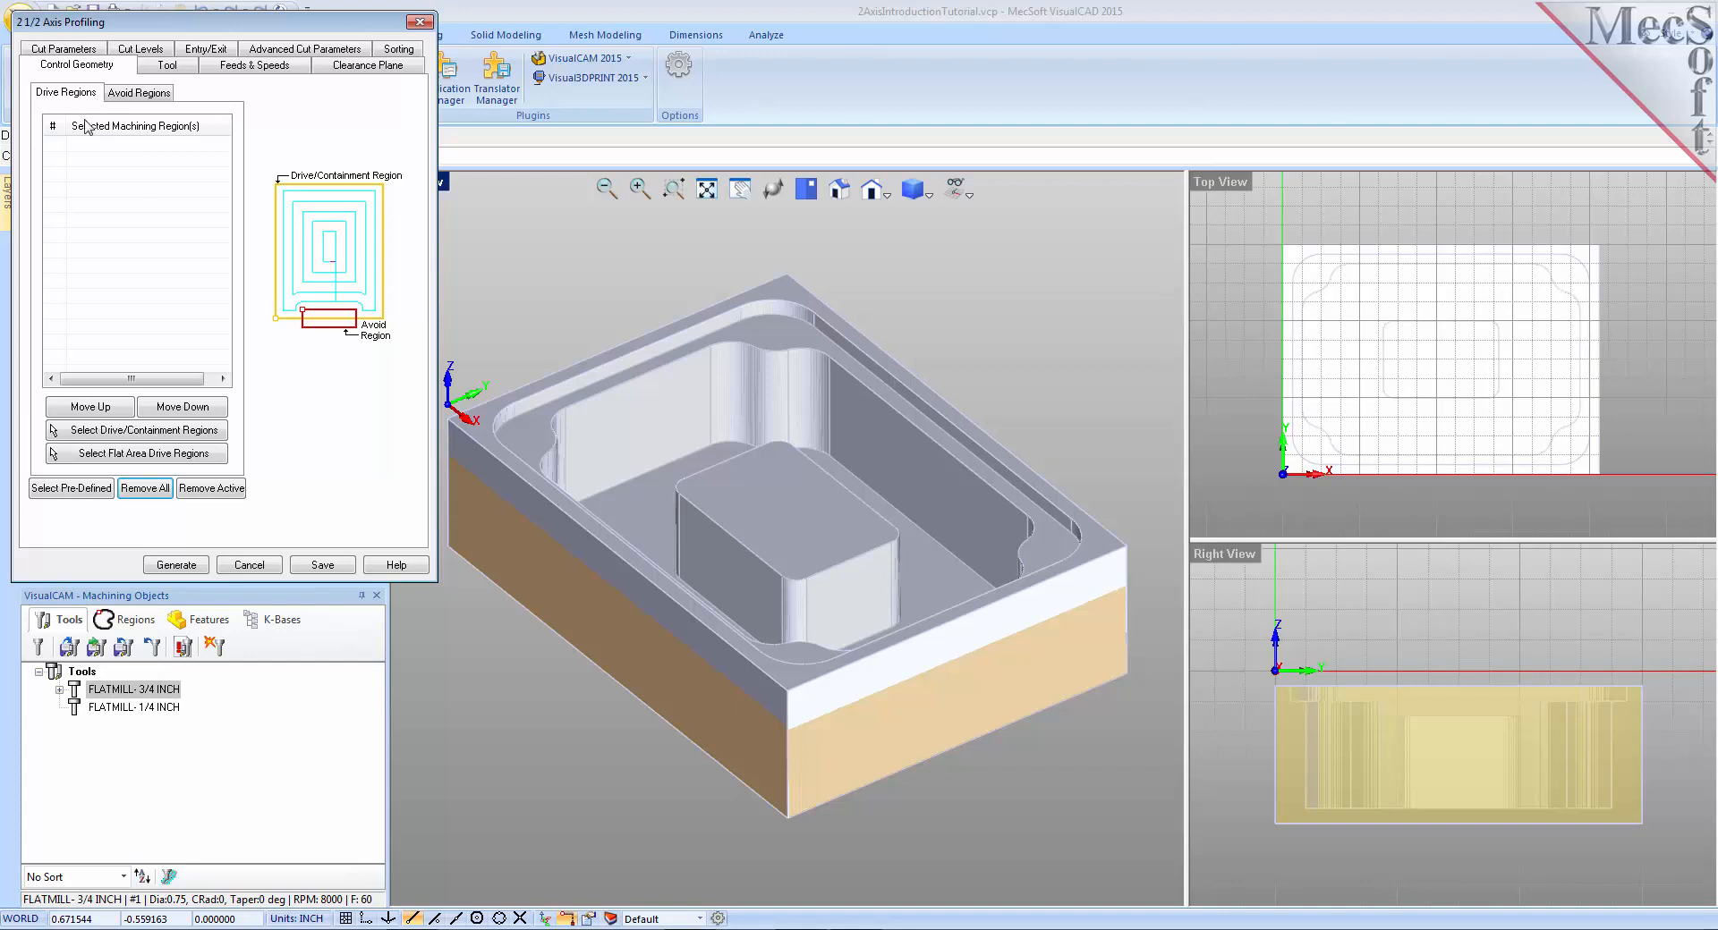
pyautogui.click(210, 458)
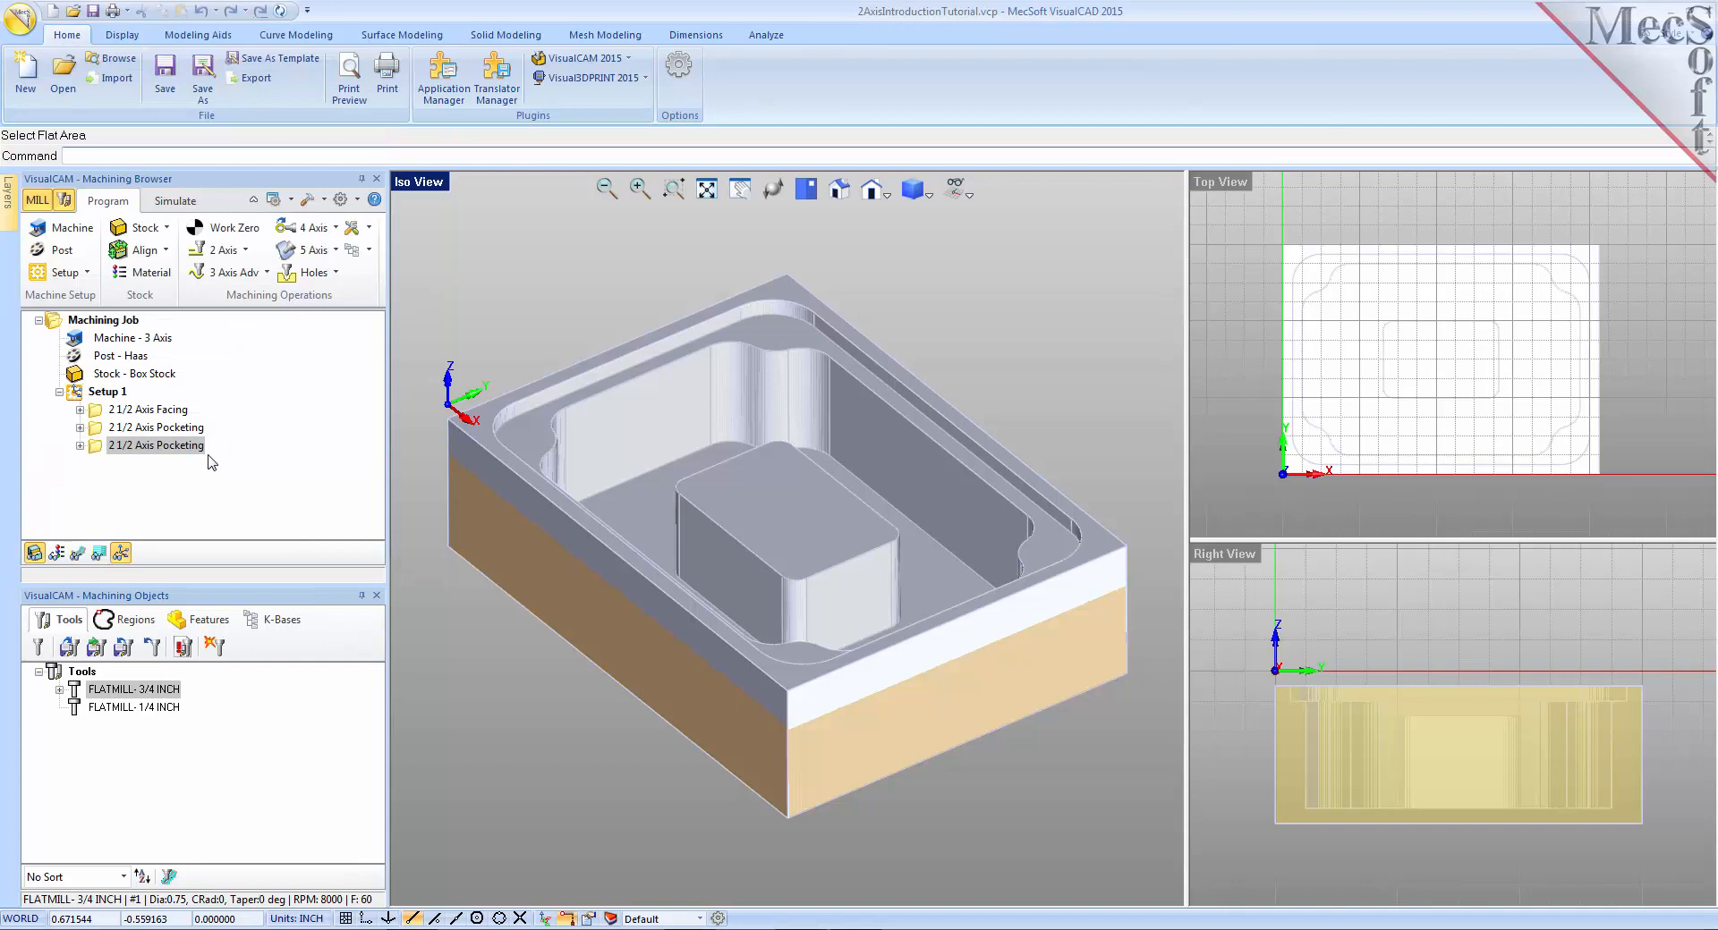
pyautogui.click(646, 503)
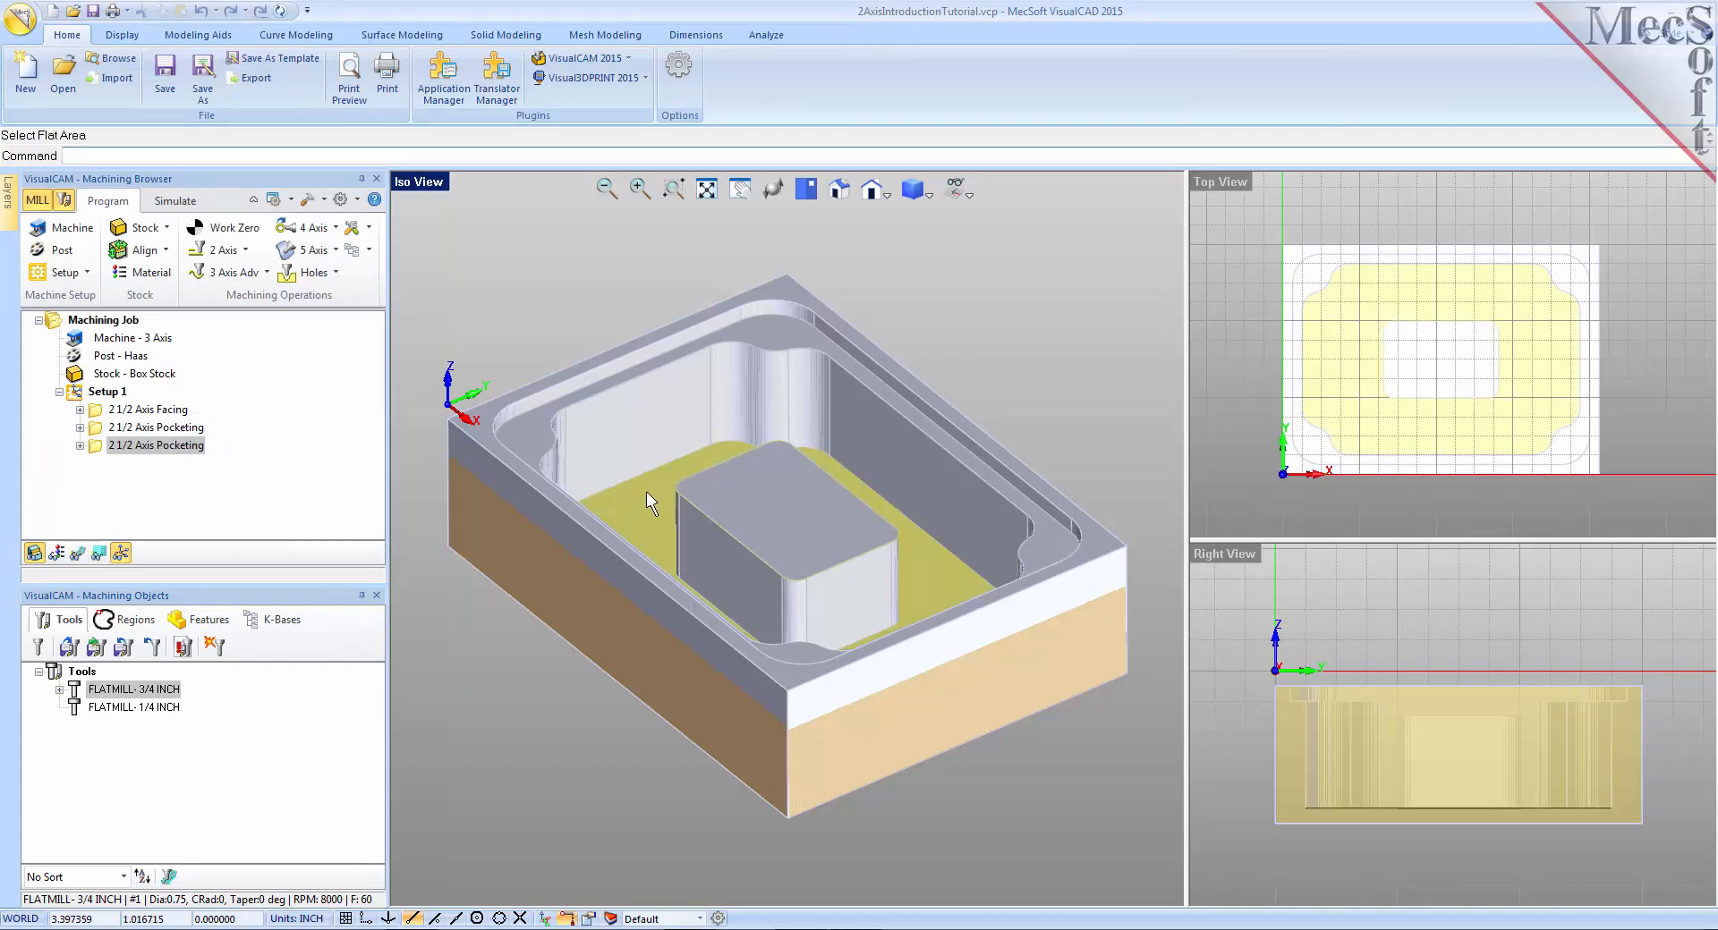
pyautogui.rightClick(646, 491)
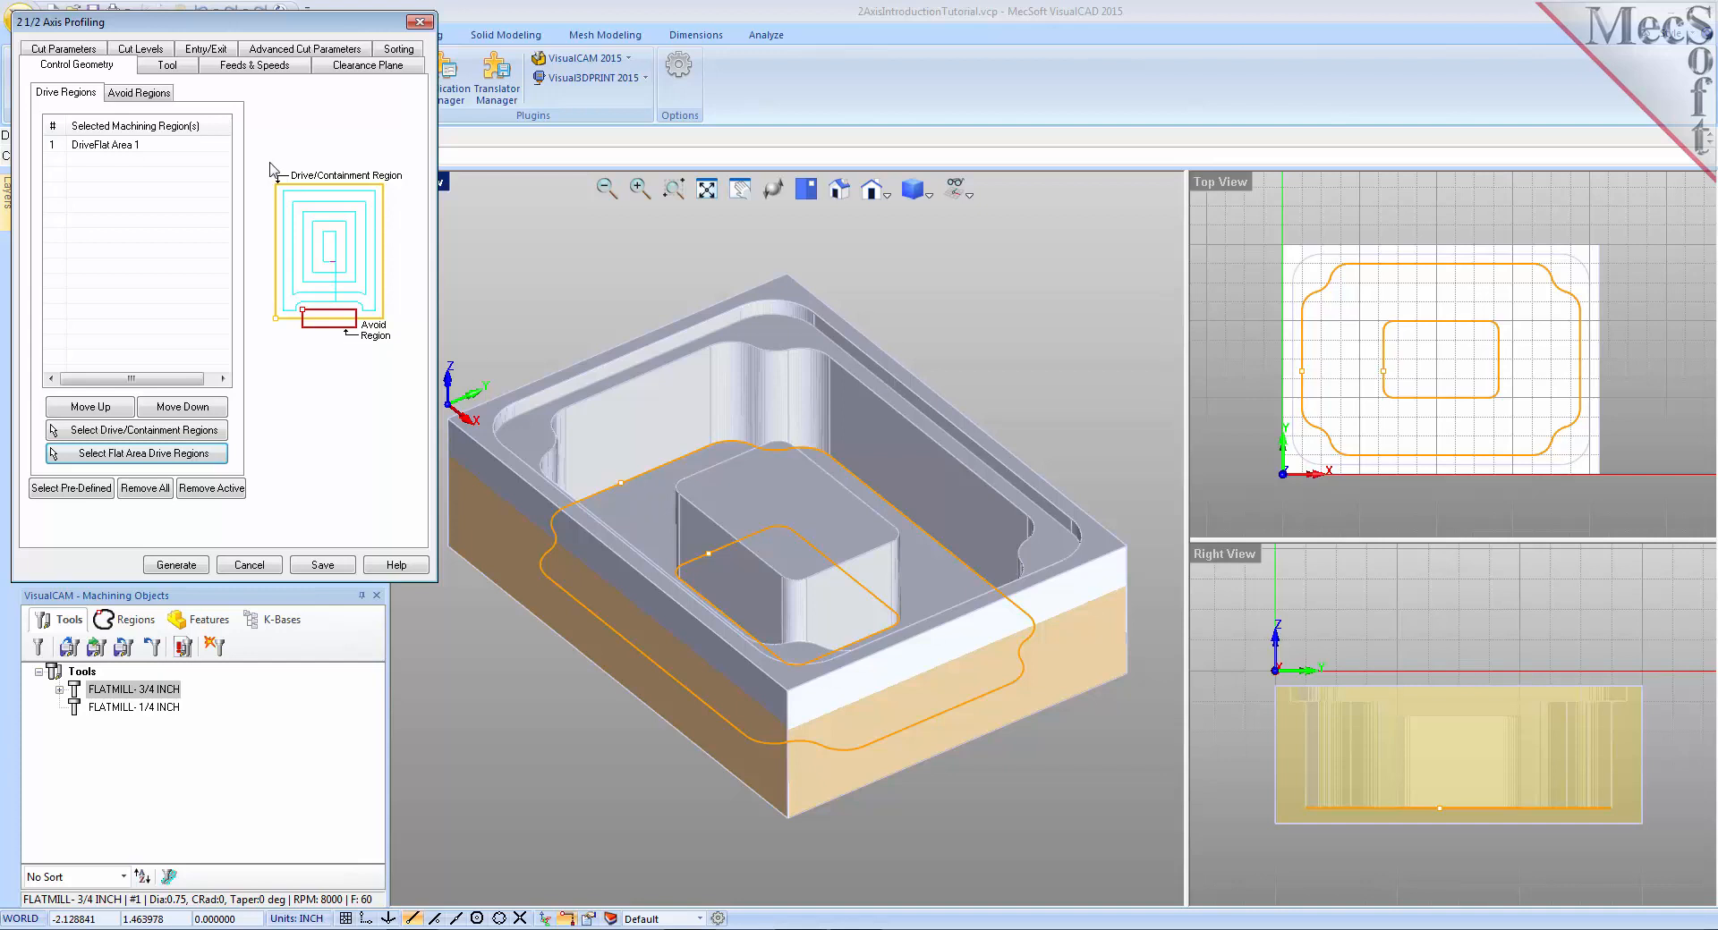
pyautogui.click(61, 146)
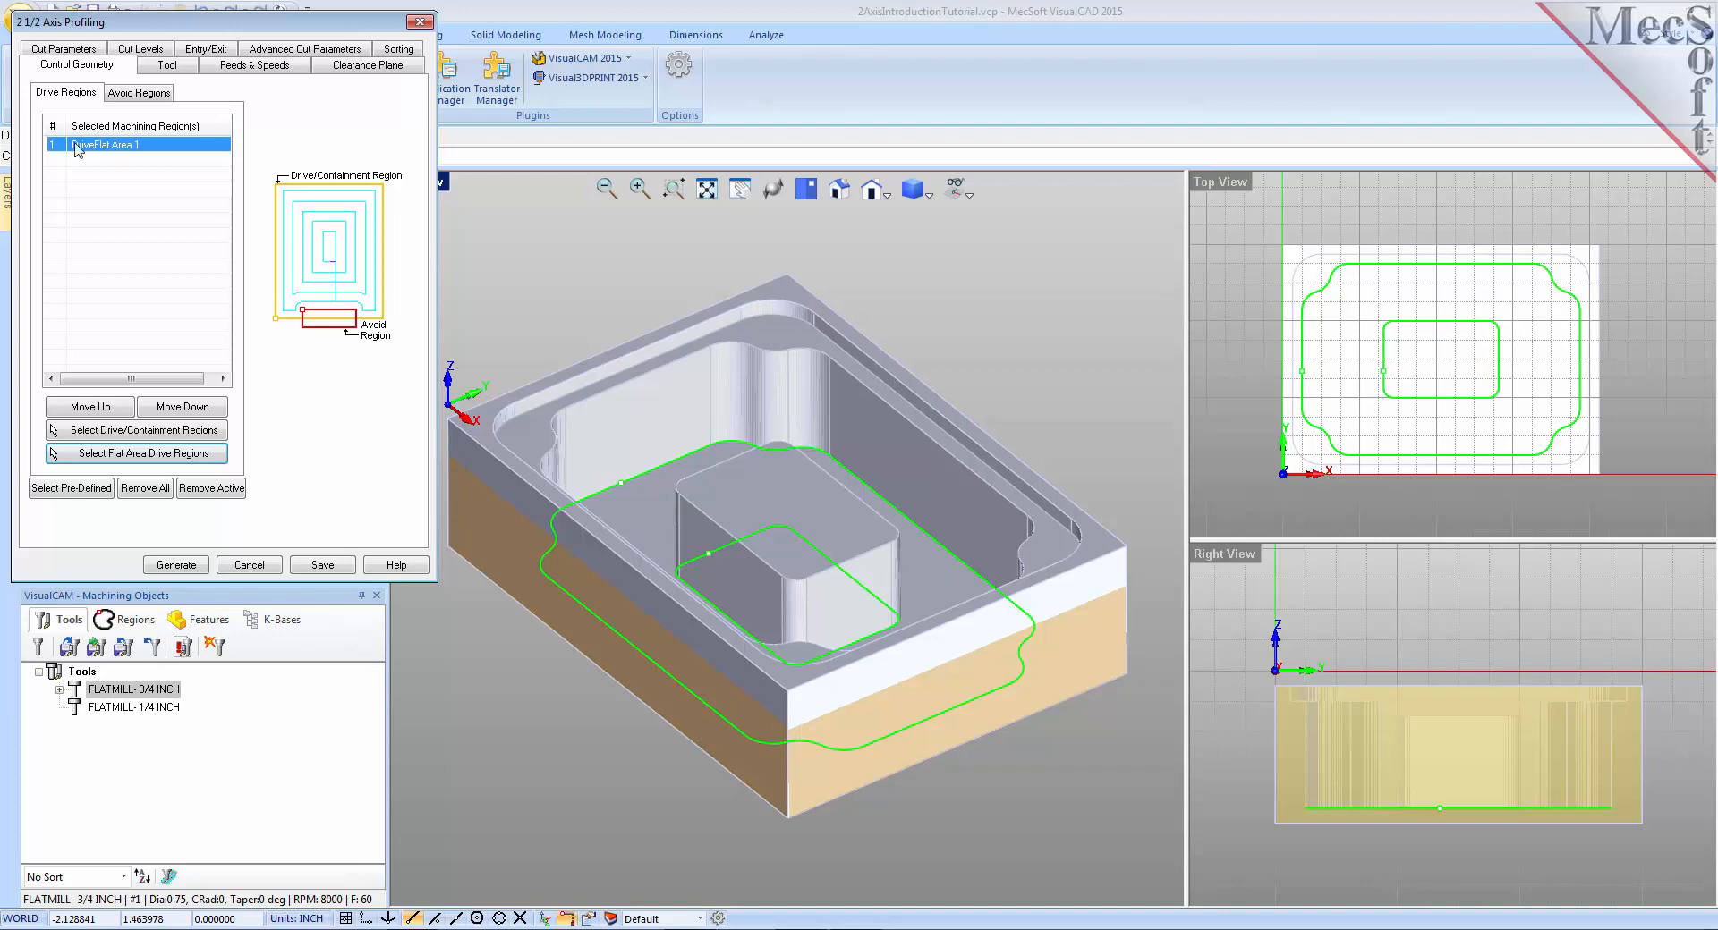
# - Choose the FLATMILL- 1/4 INCH tool for the profiling operation, set climb cutting, and have the cut side determined using the 3D model
pyautogui.click(165, 66)
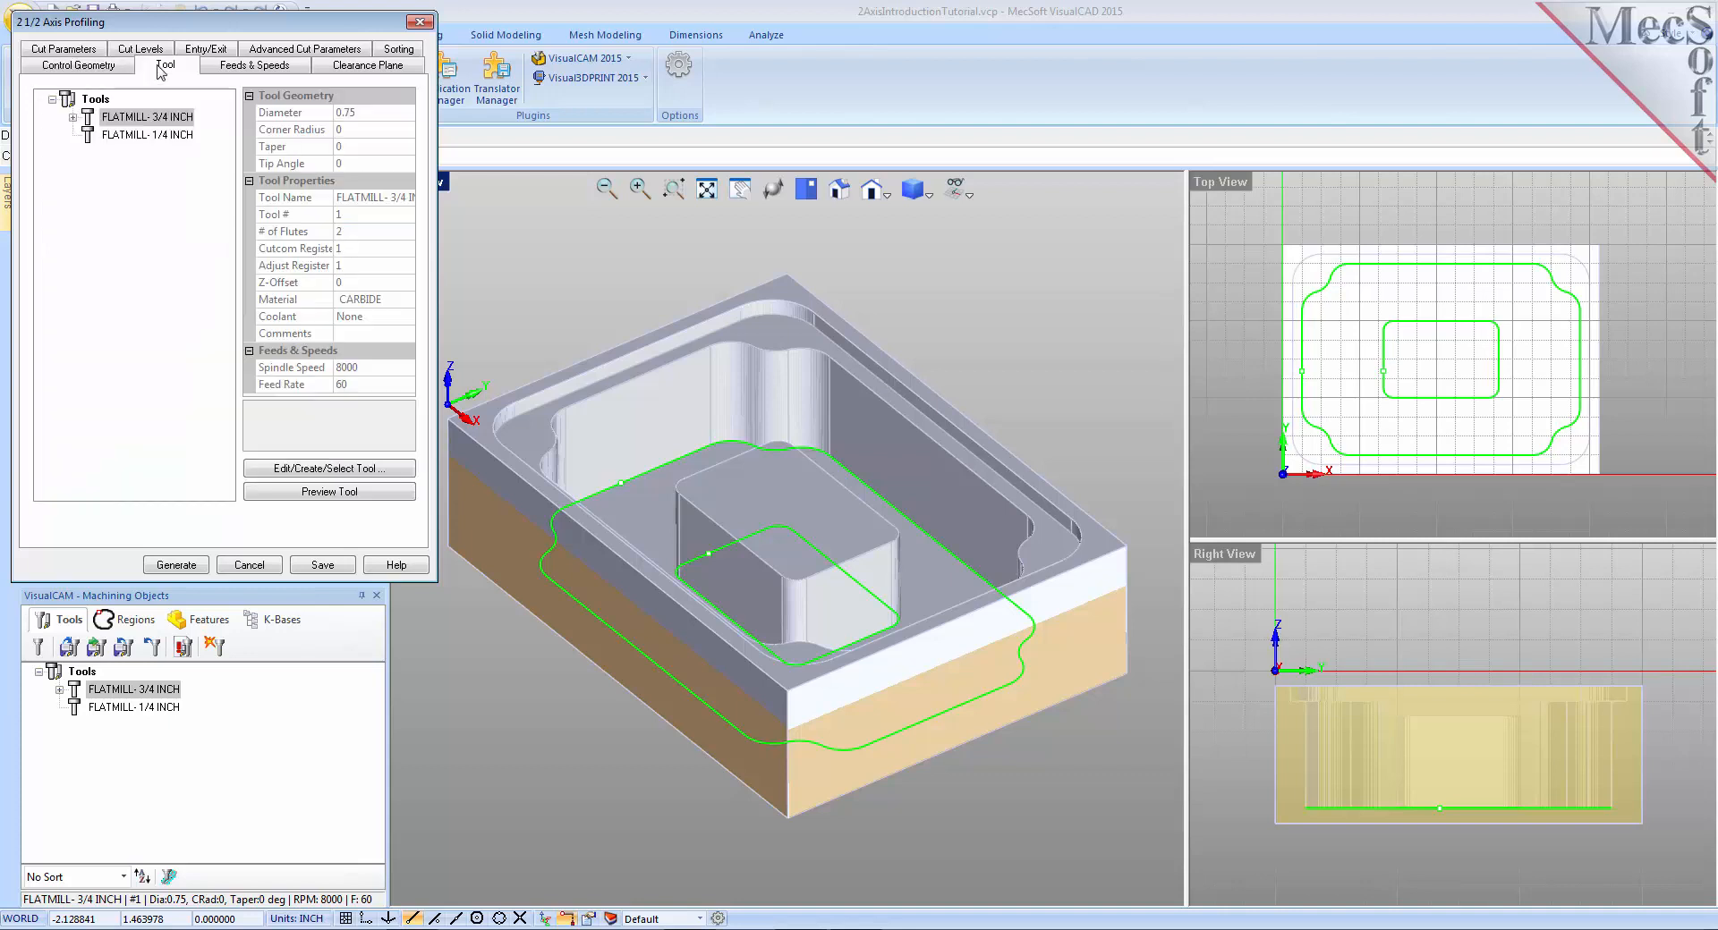
pyautogui.click(113, 136)
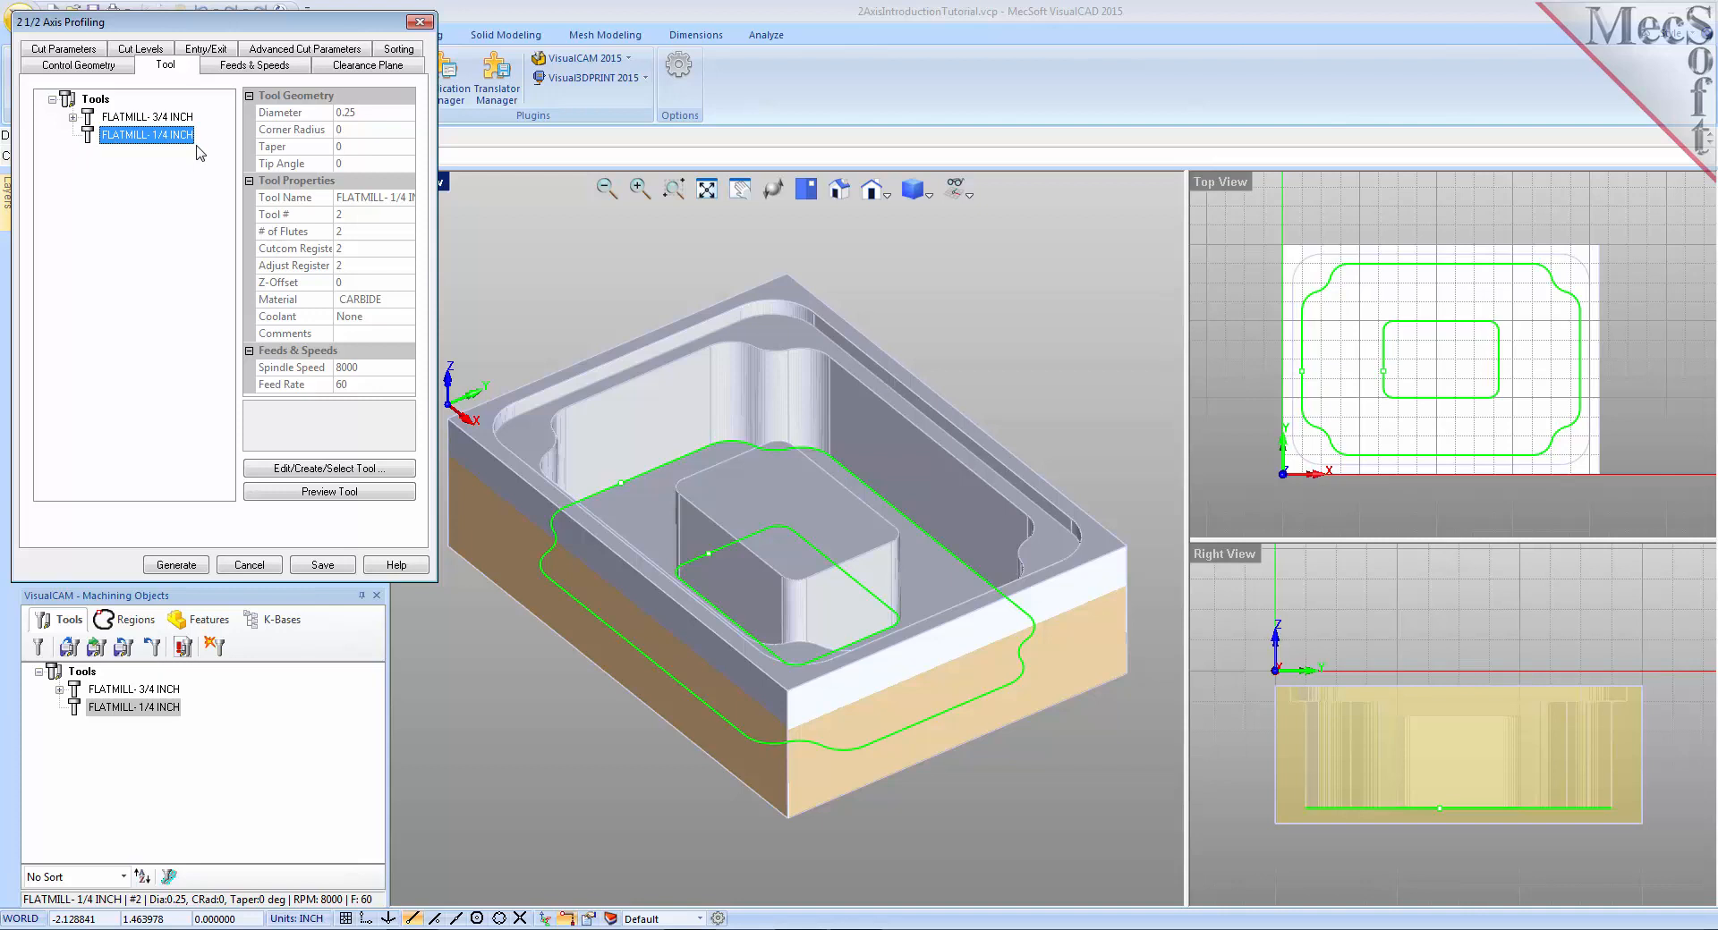
pyautogui.click(78, 51)
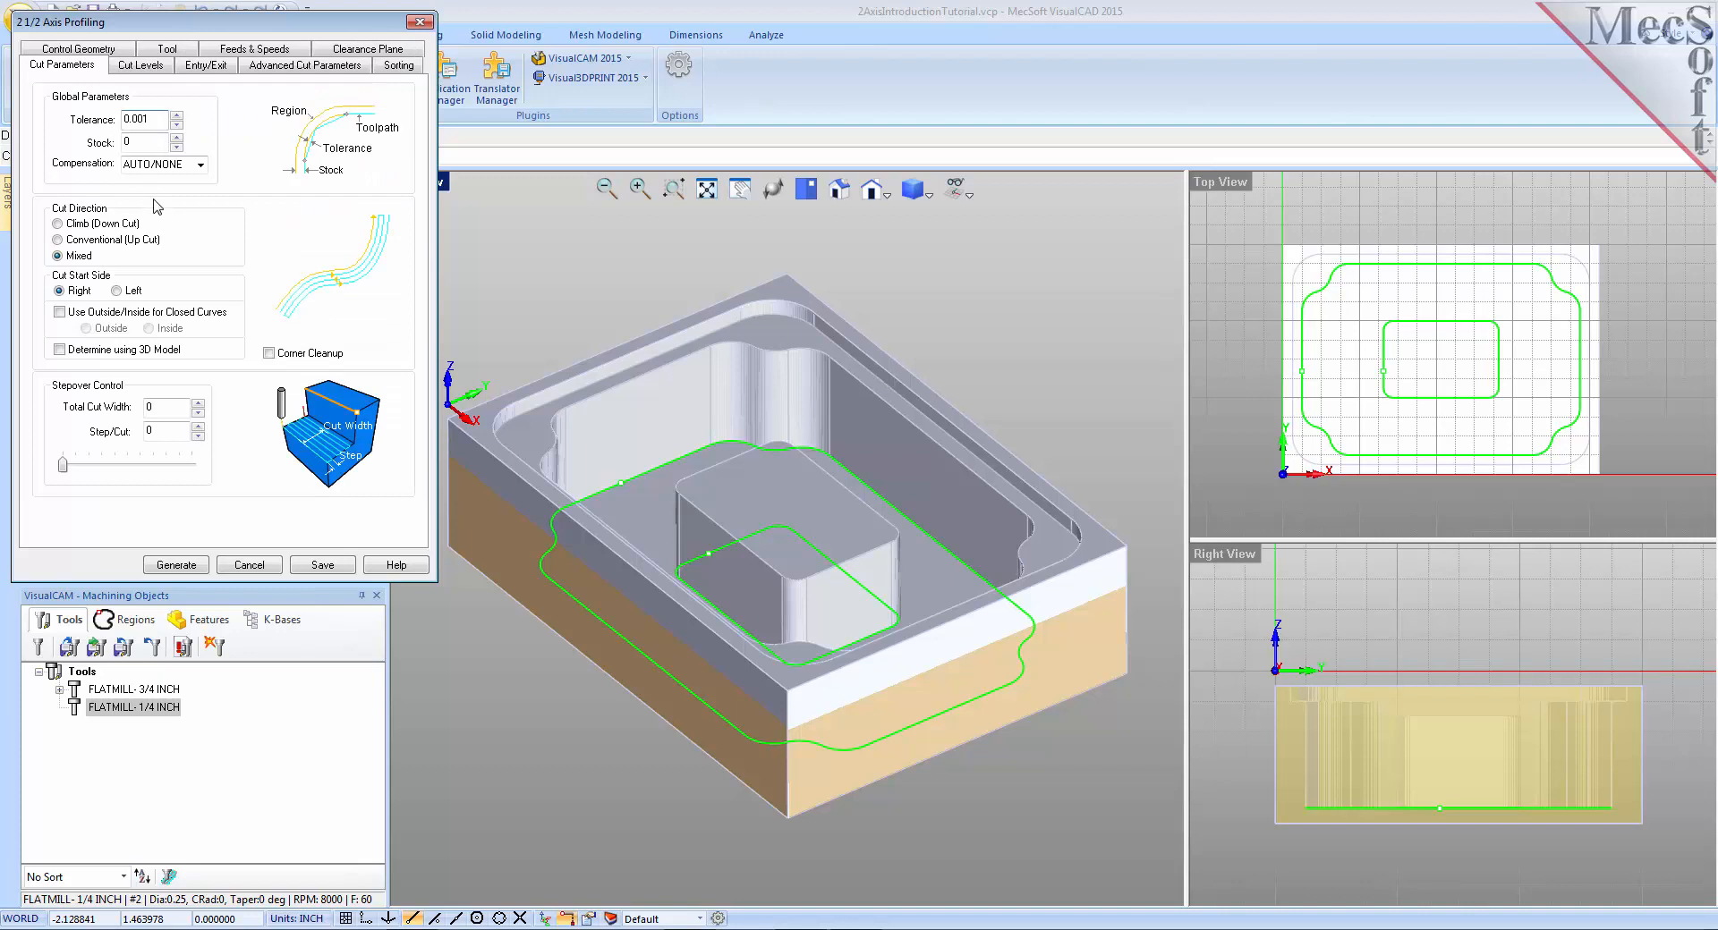
pyautogui.moveTo(157, 119); pyautogui.dragTo(124, 120)
pyautogui.press('Tab')
pyautogui.click(59, 224)
pyautogui.click(60, 351)
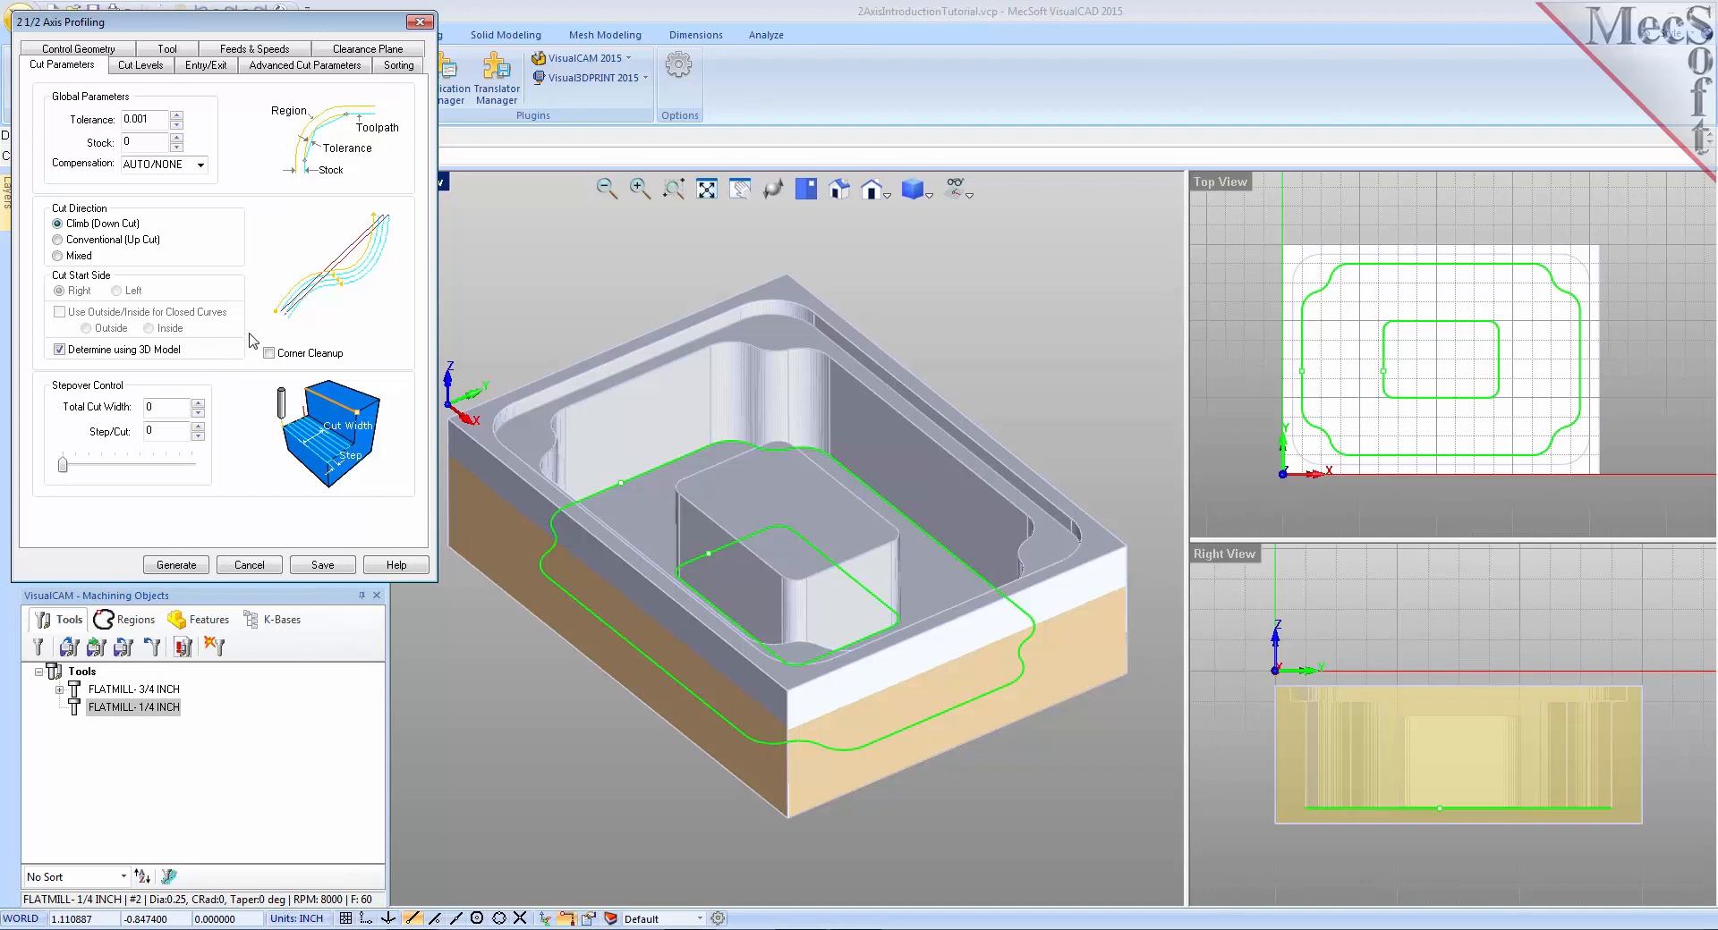
# - Set the profiling operation's cut geometry location to At Bottom and generate the toolpath
pyautogui.click(138, 65)
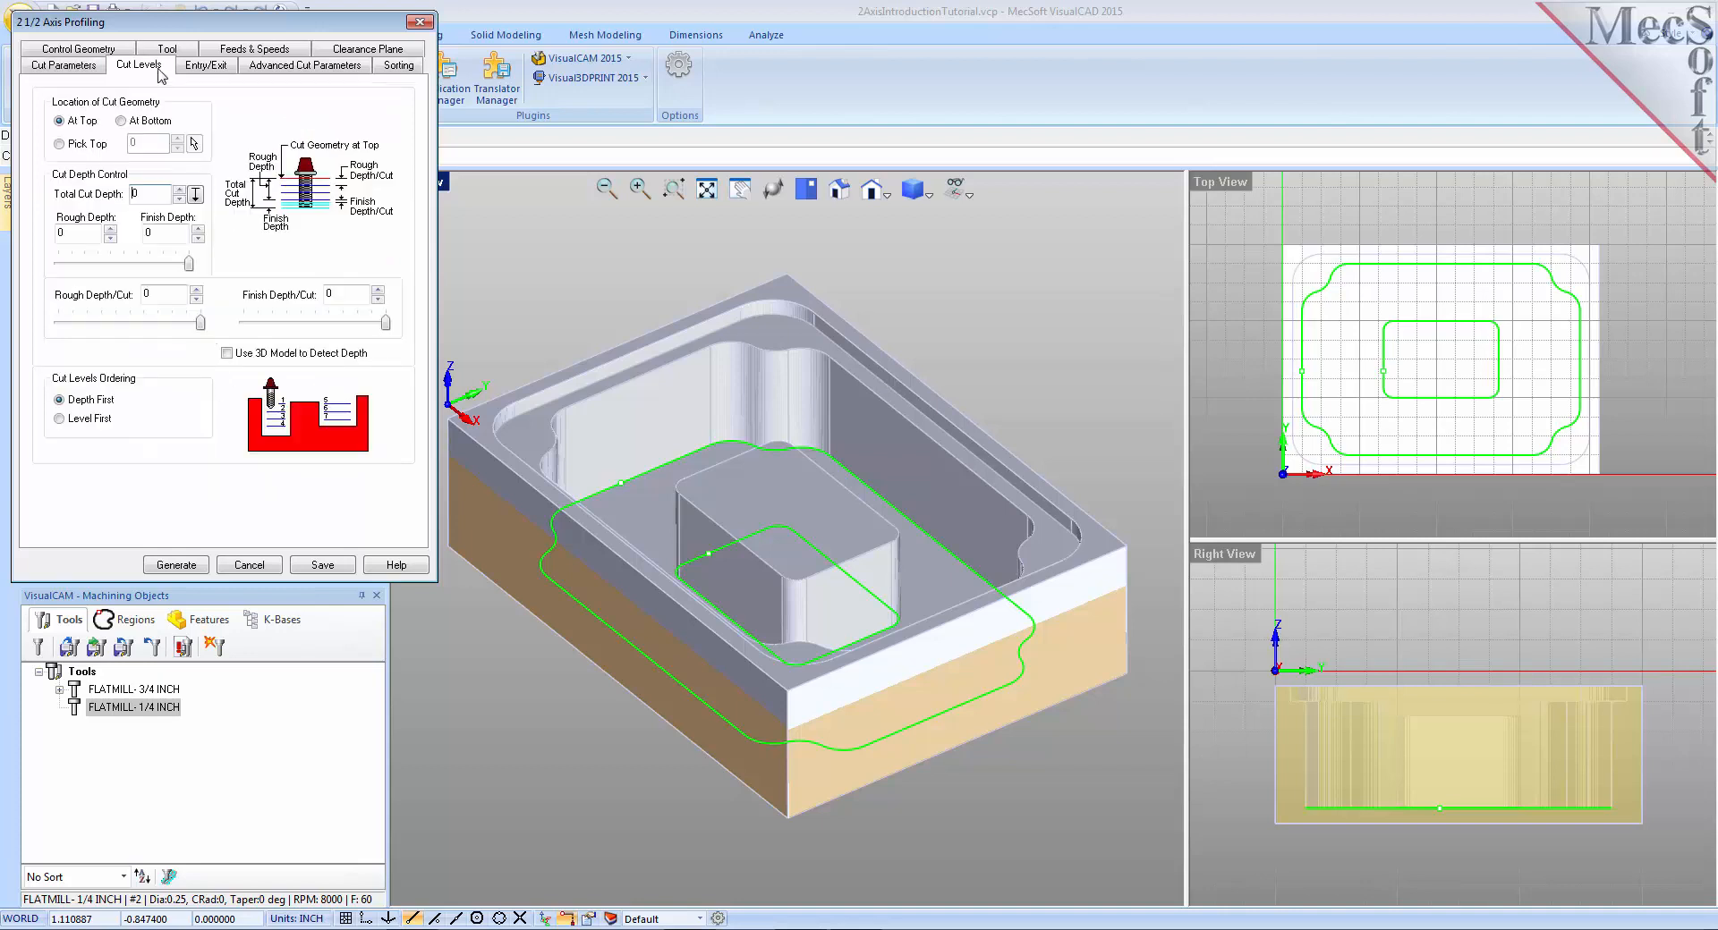
pyautogui.click(122, 121)
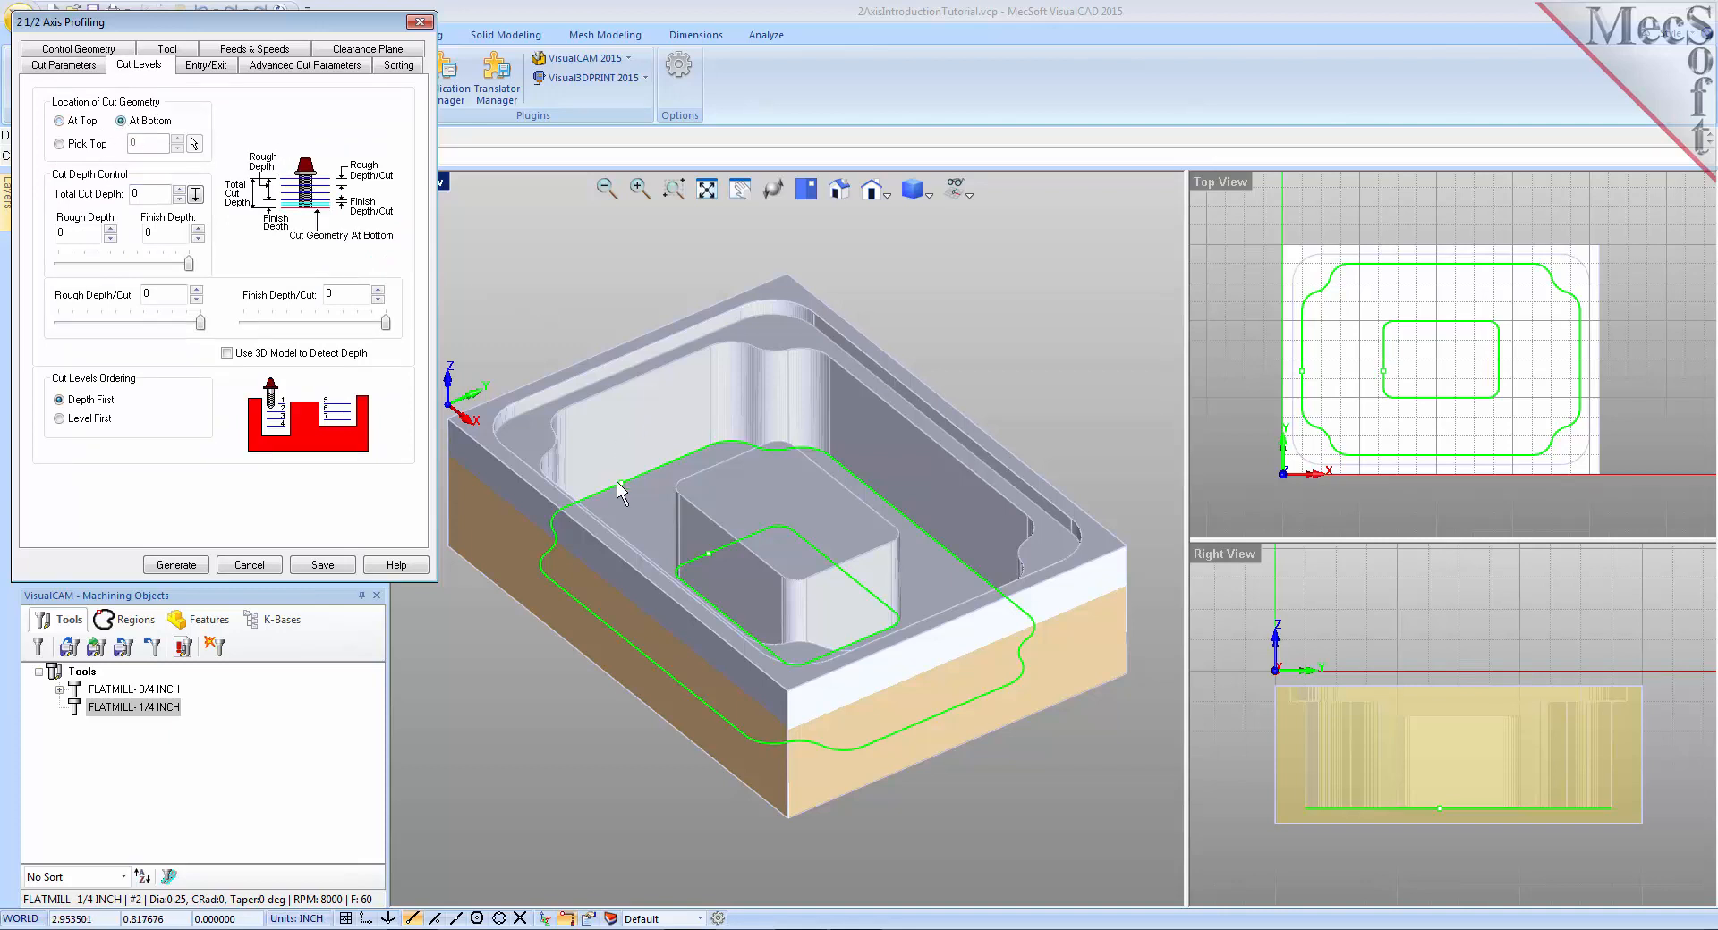
pyautogui.click(176, 565)
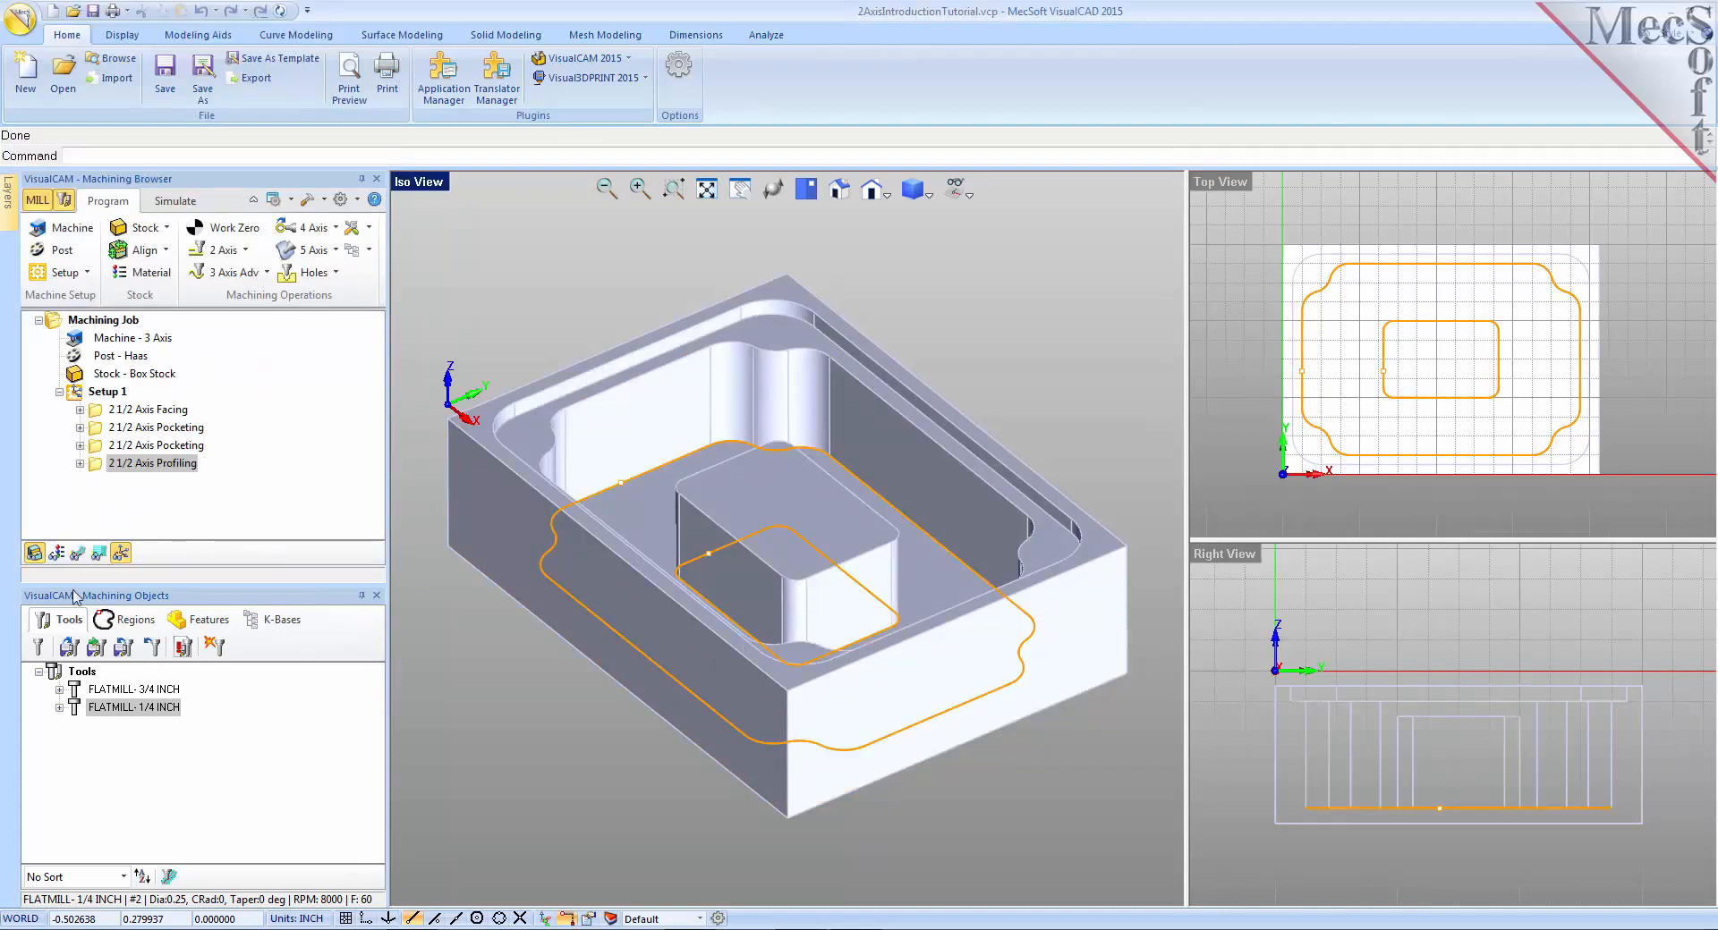
# - Display the profiling toolpath on the part, simulate the profiling operation, and inspect the finished pocket and island walls
pyautogui.click(78, 554)
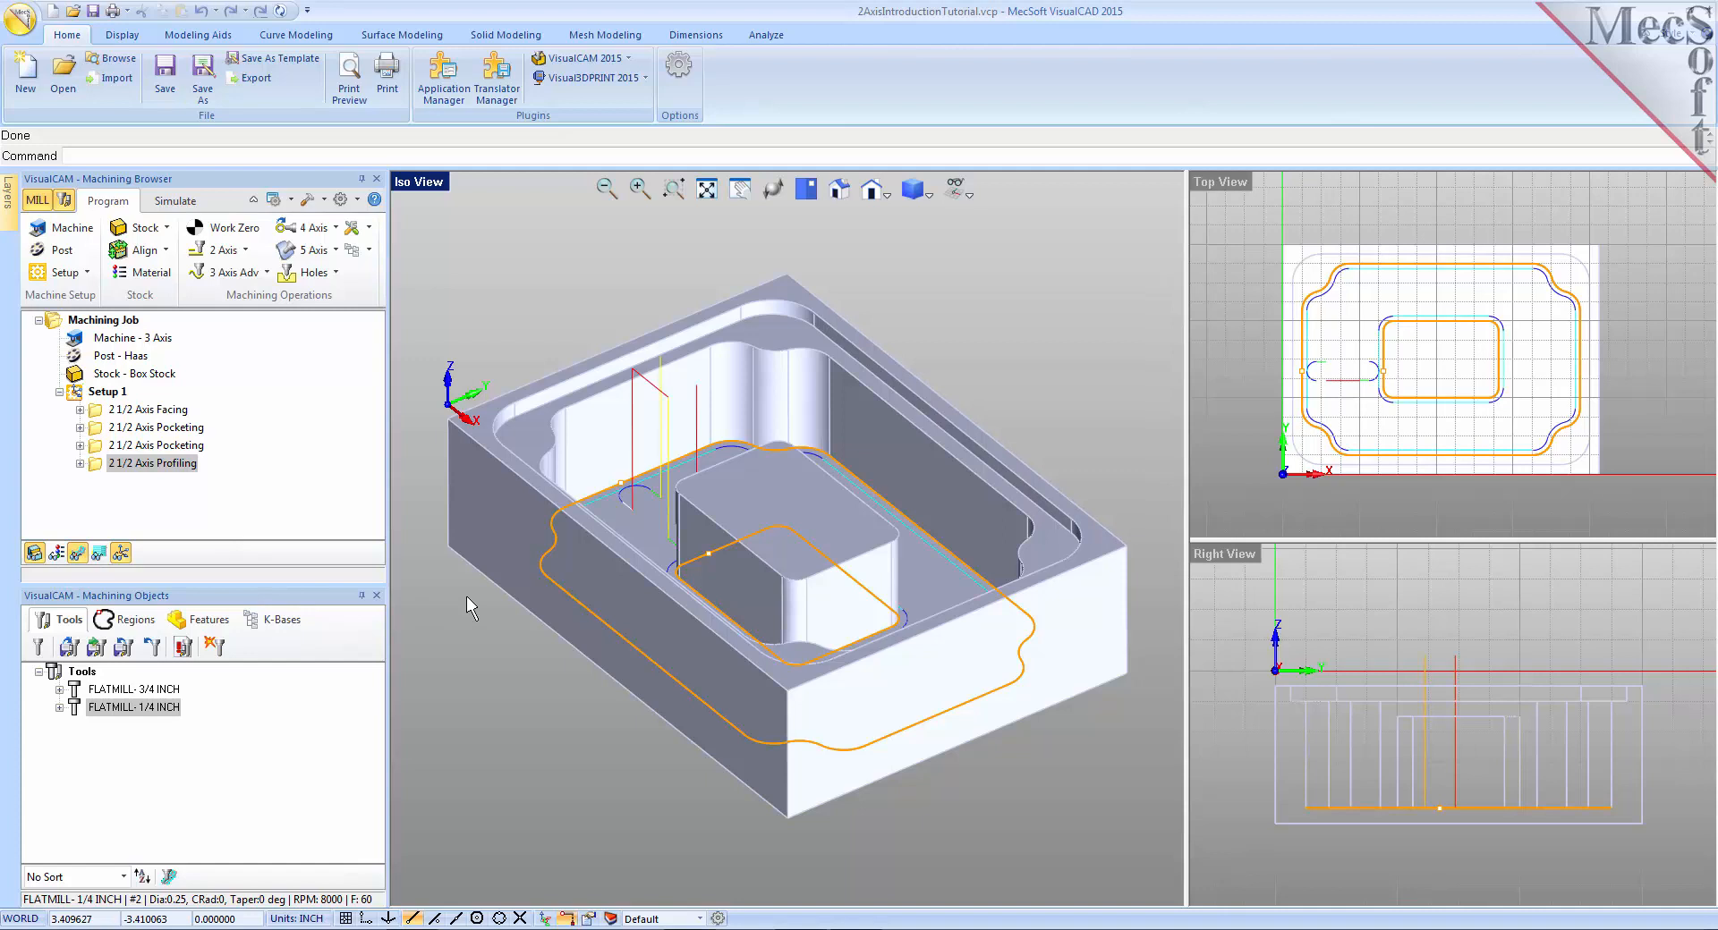
pyautogui.moveTo(663, 580)
pyautogui.mouseDown(button='middle')
pyautogui.moveTo(667, 625)
pyautogui.moveTo(671, 569)
pyautogui.moveTo(662, 584)
pyautogui.mouseUp(button='middle')
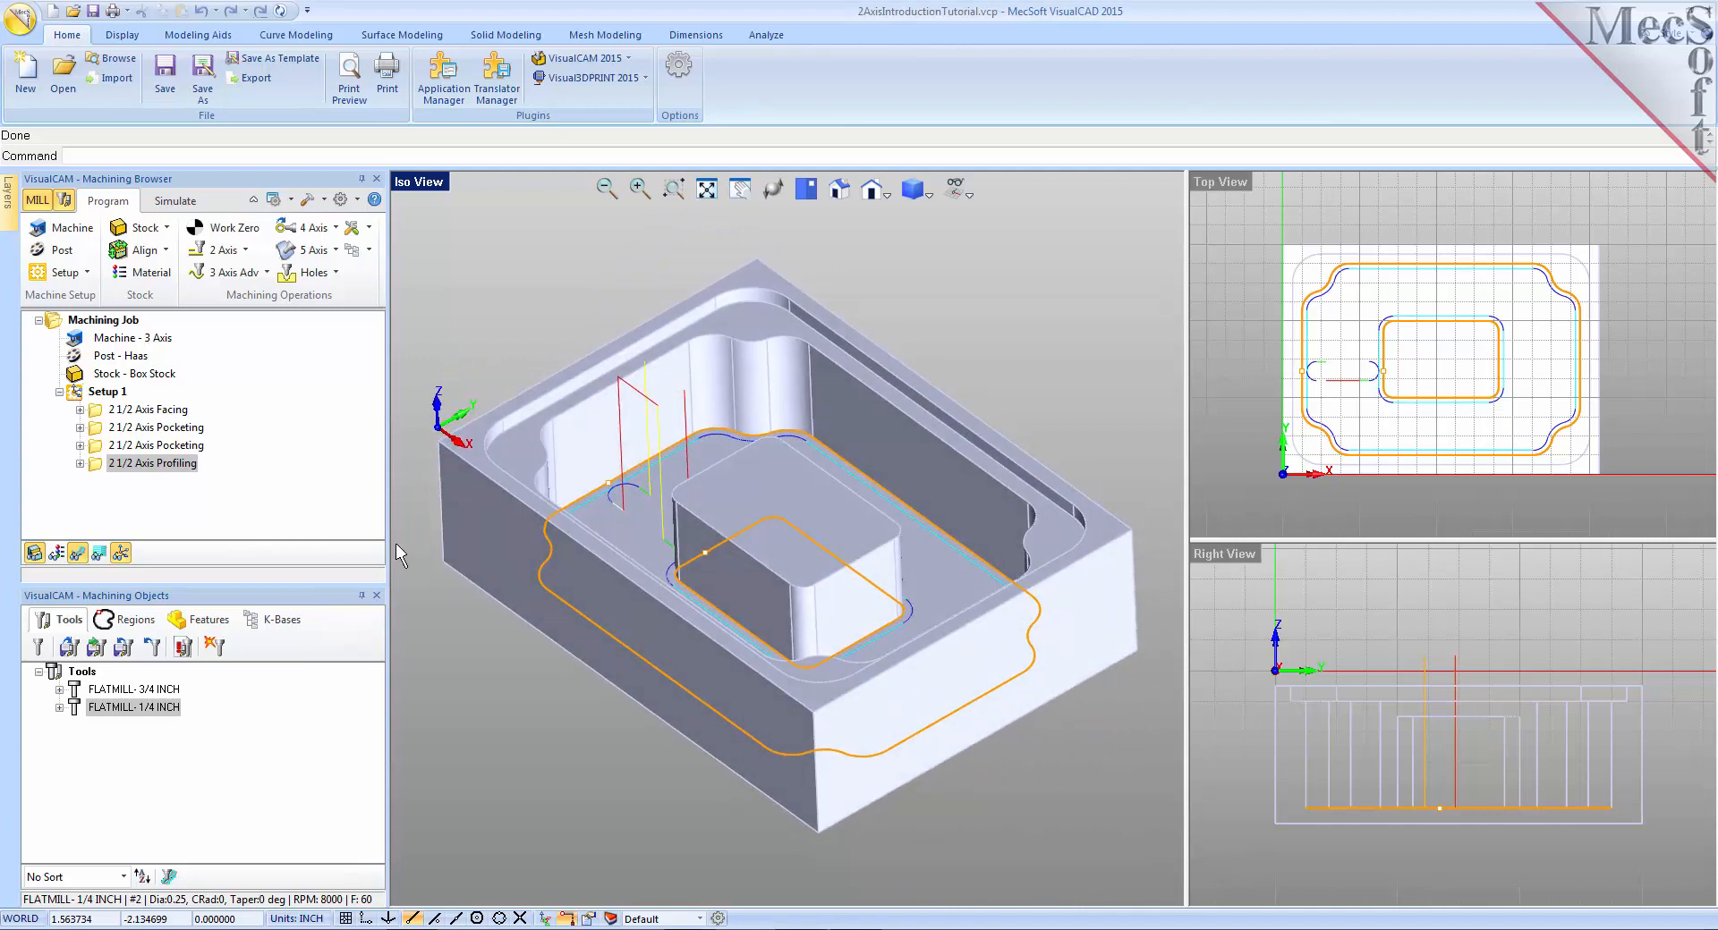
pyautogui.click(175, 202)
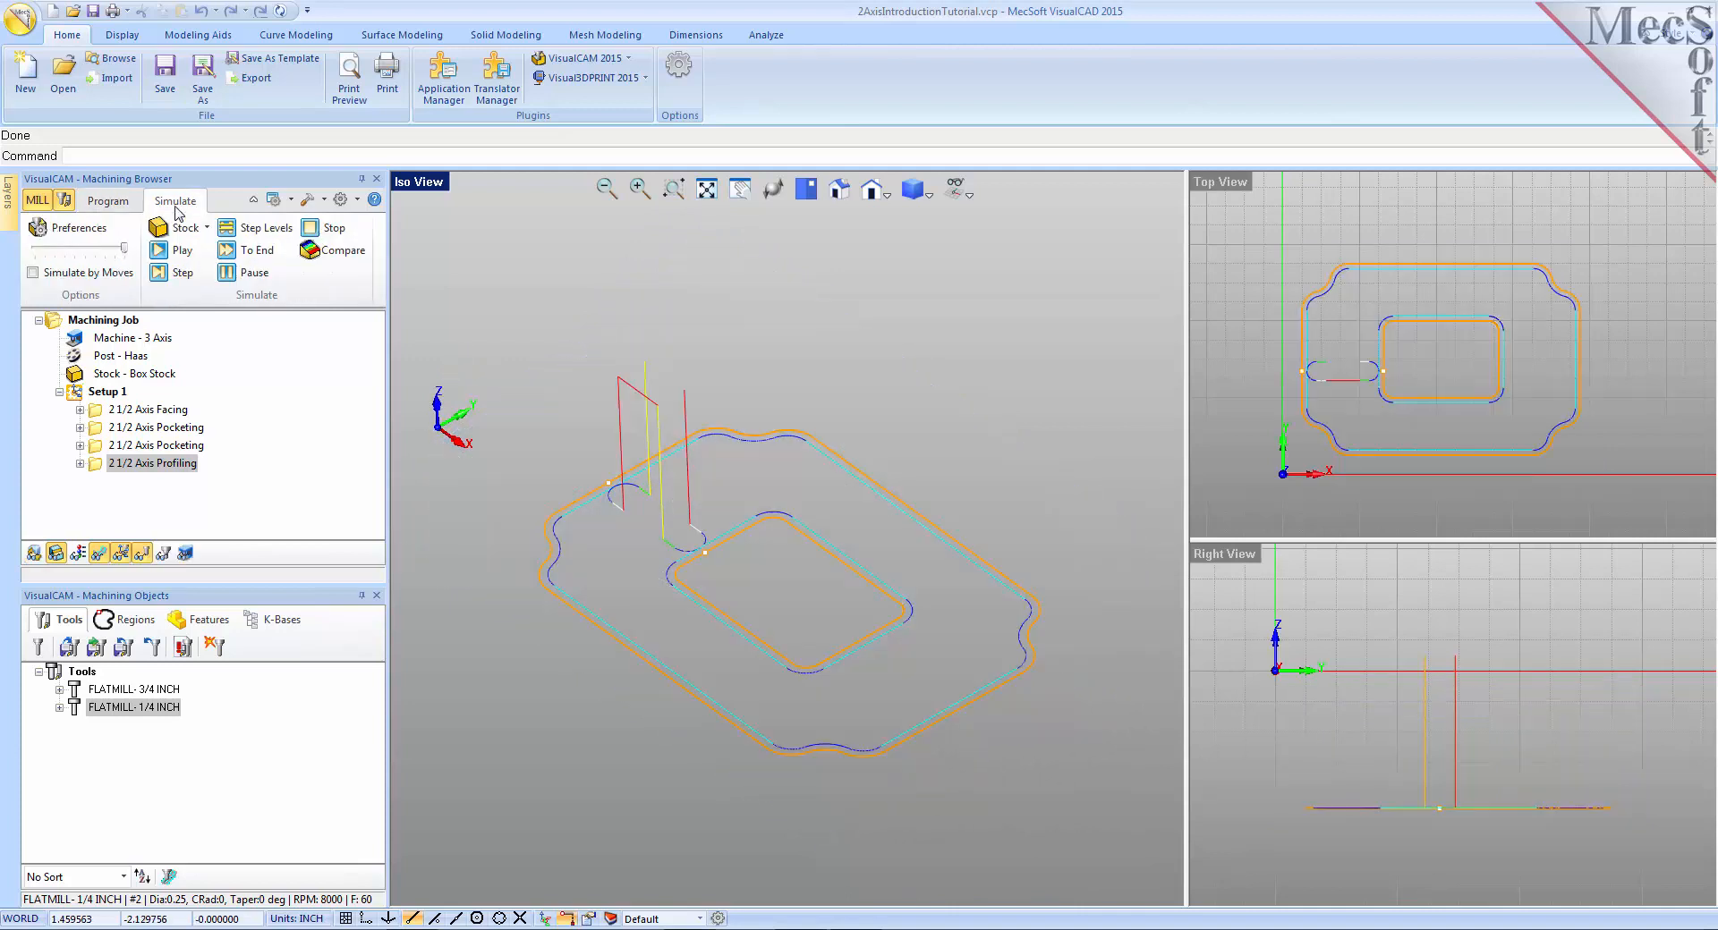
pyautogui.click(94, 466)
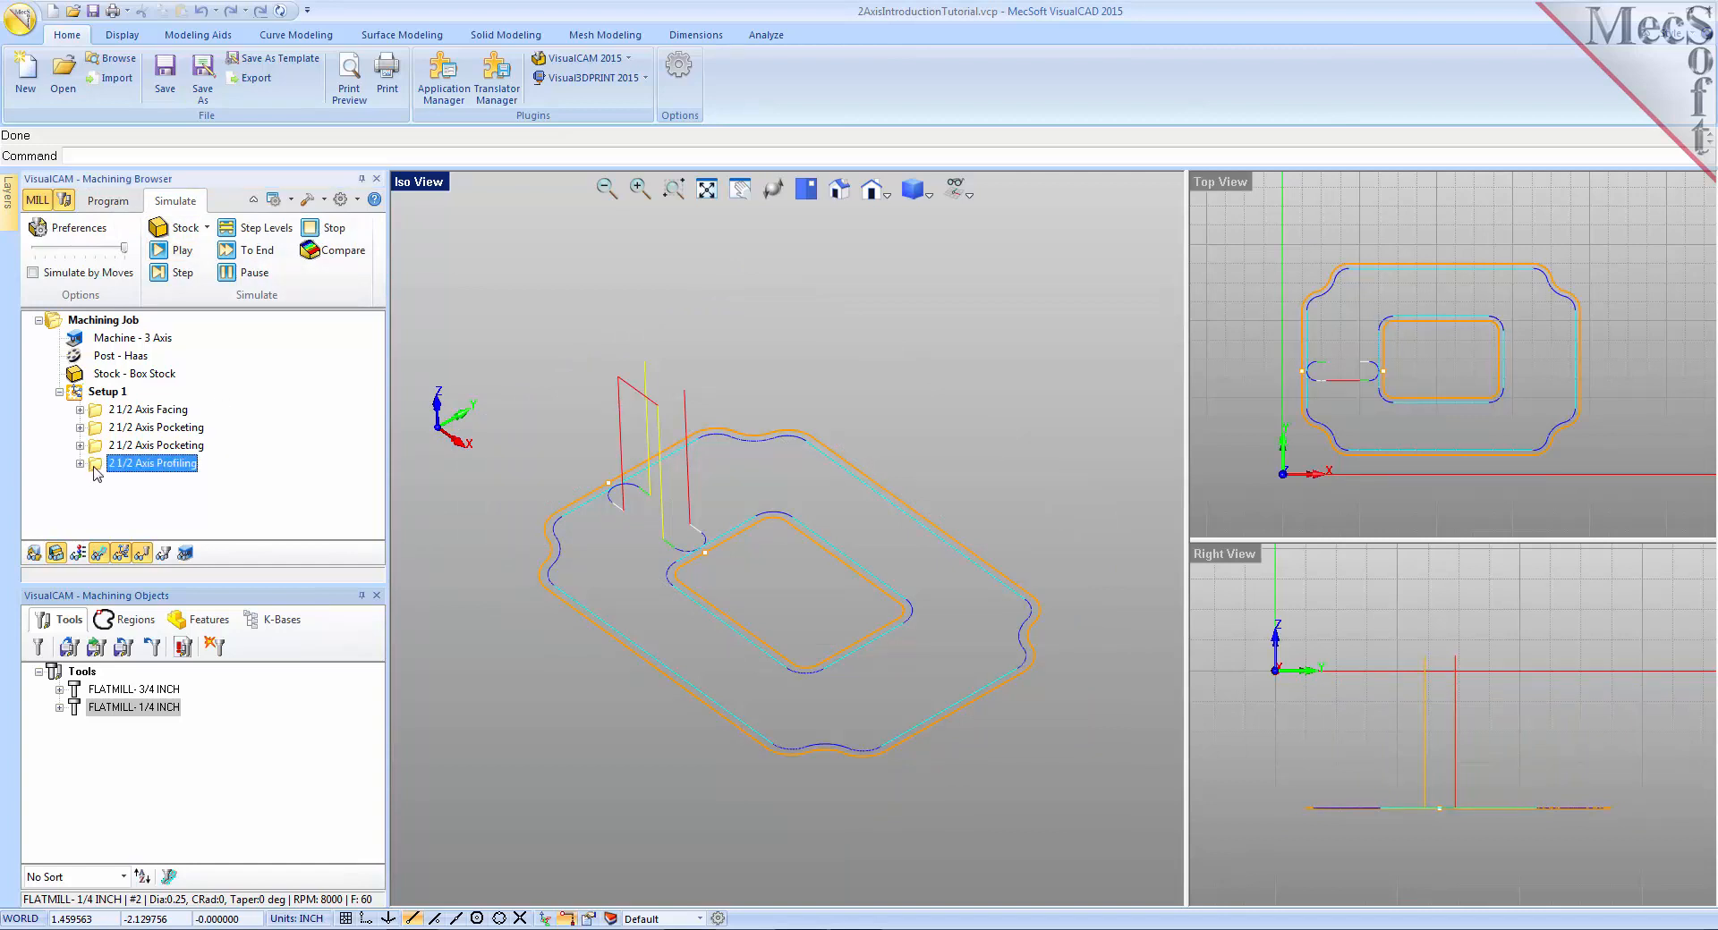
pyautogui.click(181, 250)
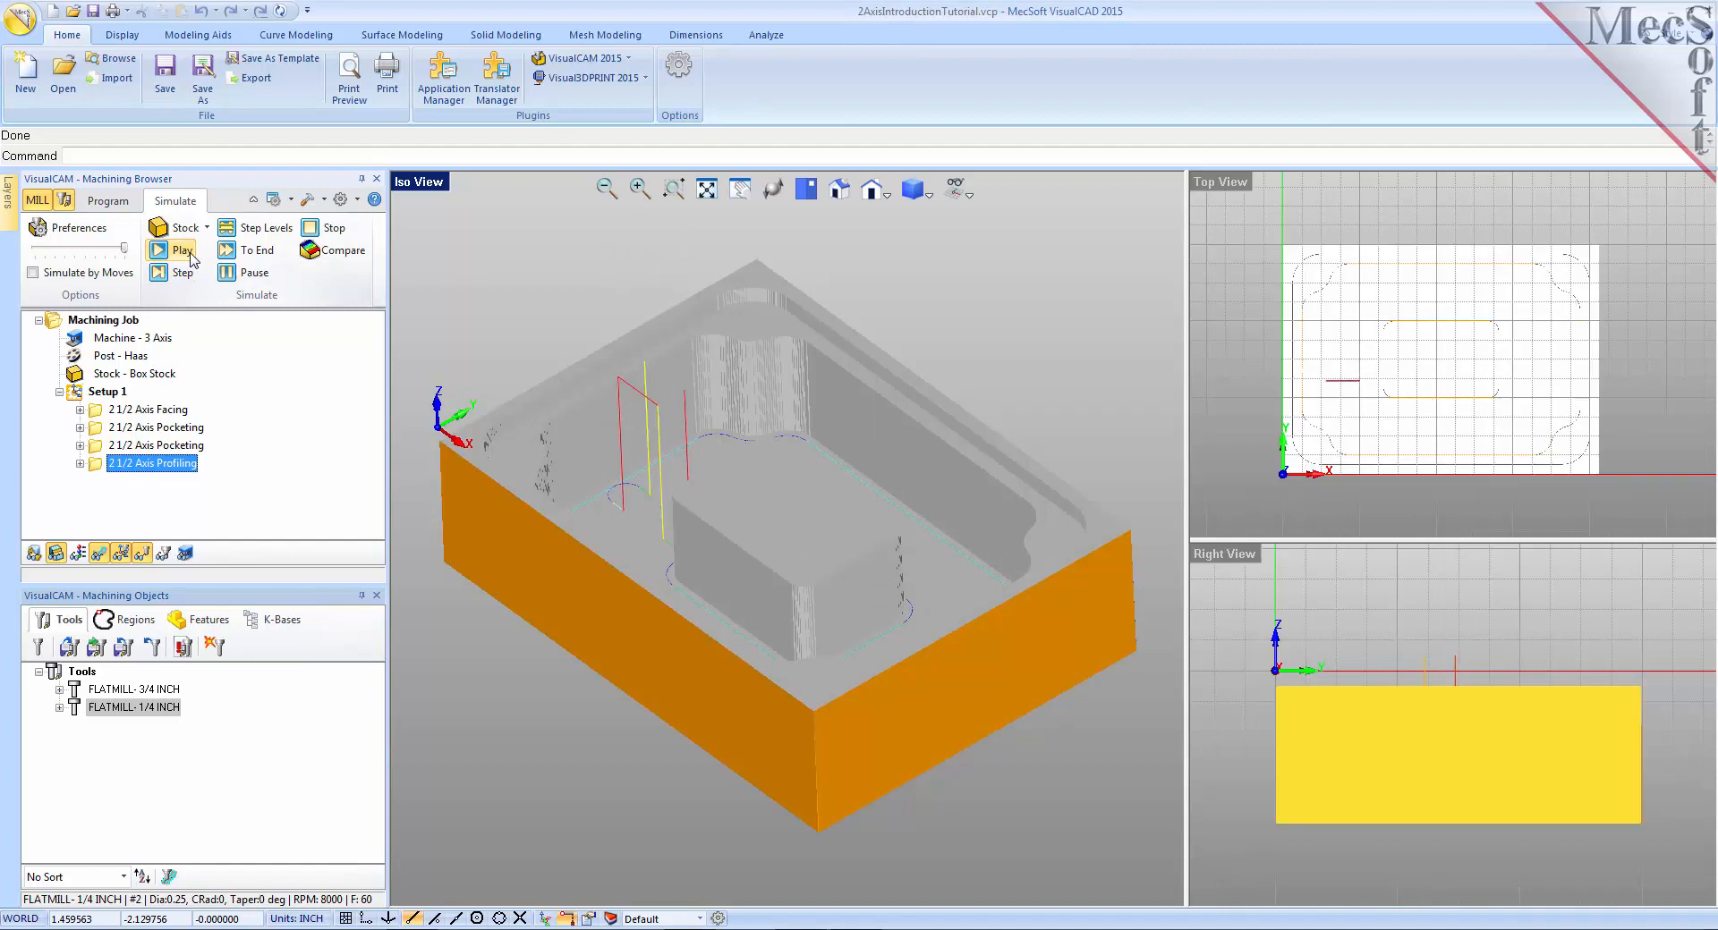
pyautogui.moveTo(598, 632); pyautogui.dragTo(677, 683, button='middle')
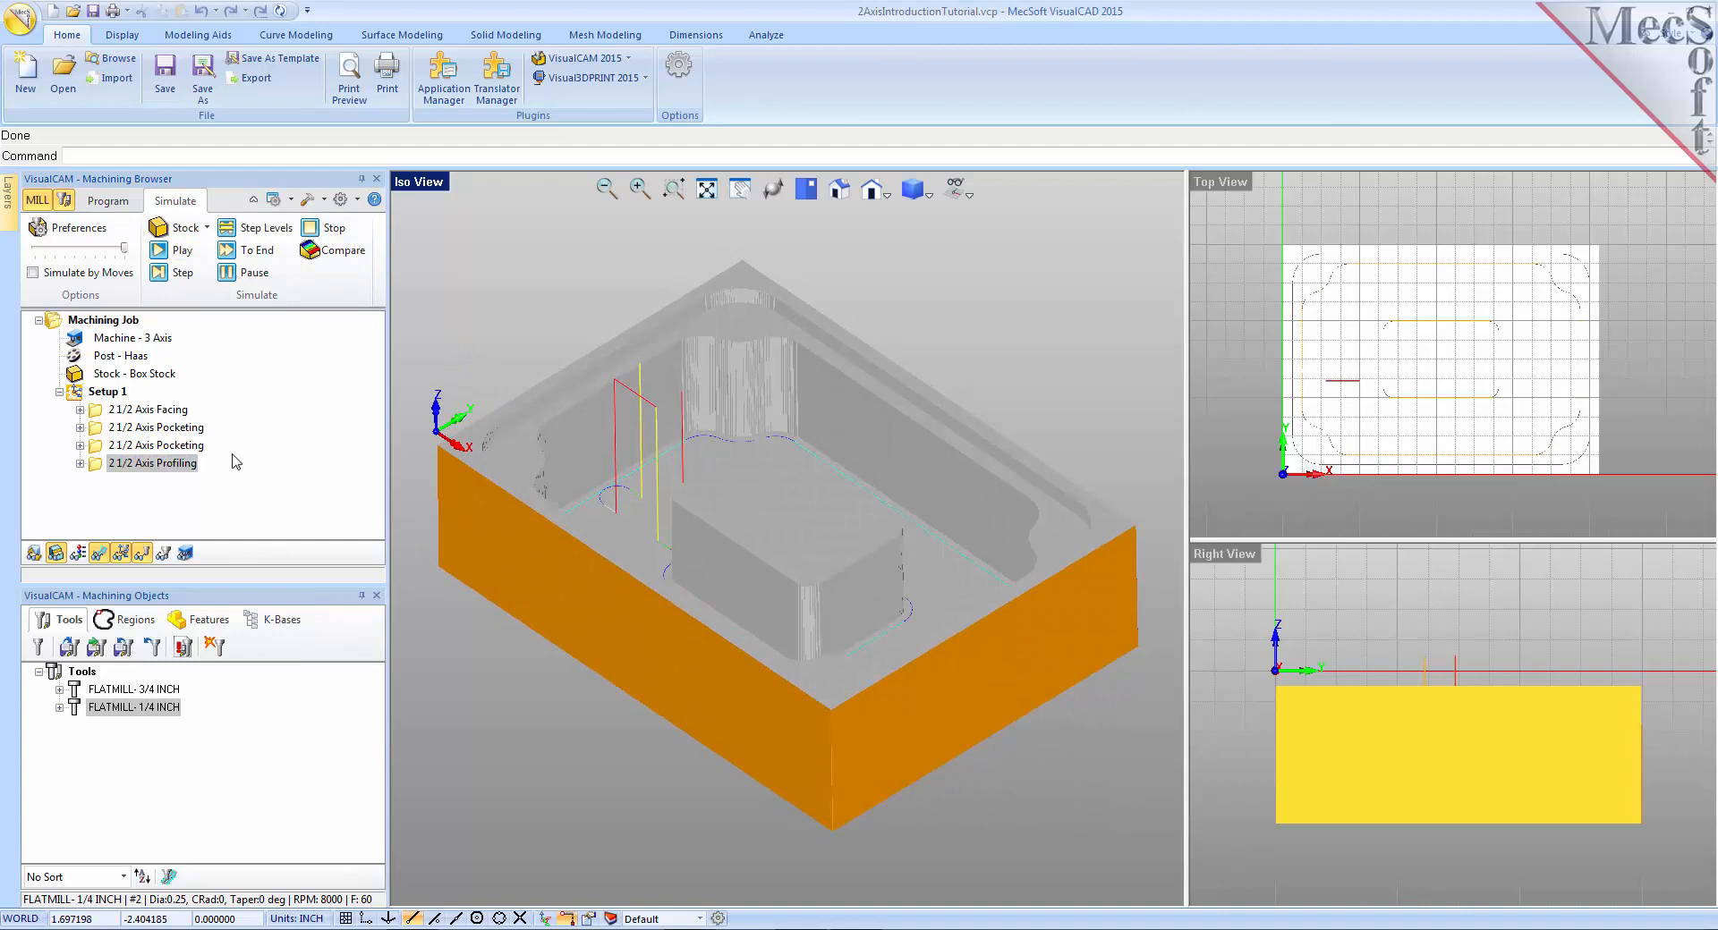
# - Simulate all of Setup 1 from the uncut box stock through facing, both pocketing operations and profiling
pyautogui.click(75, 399)
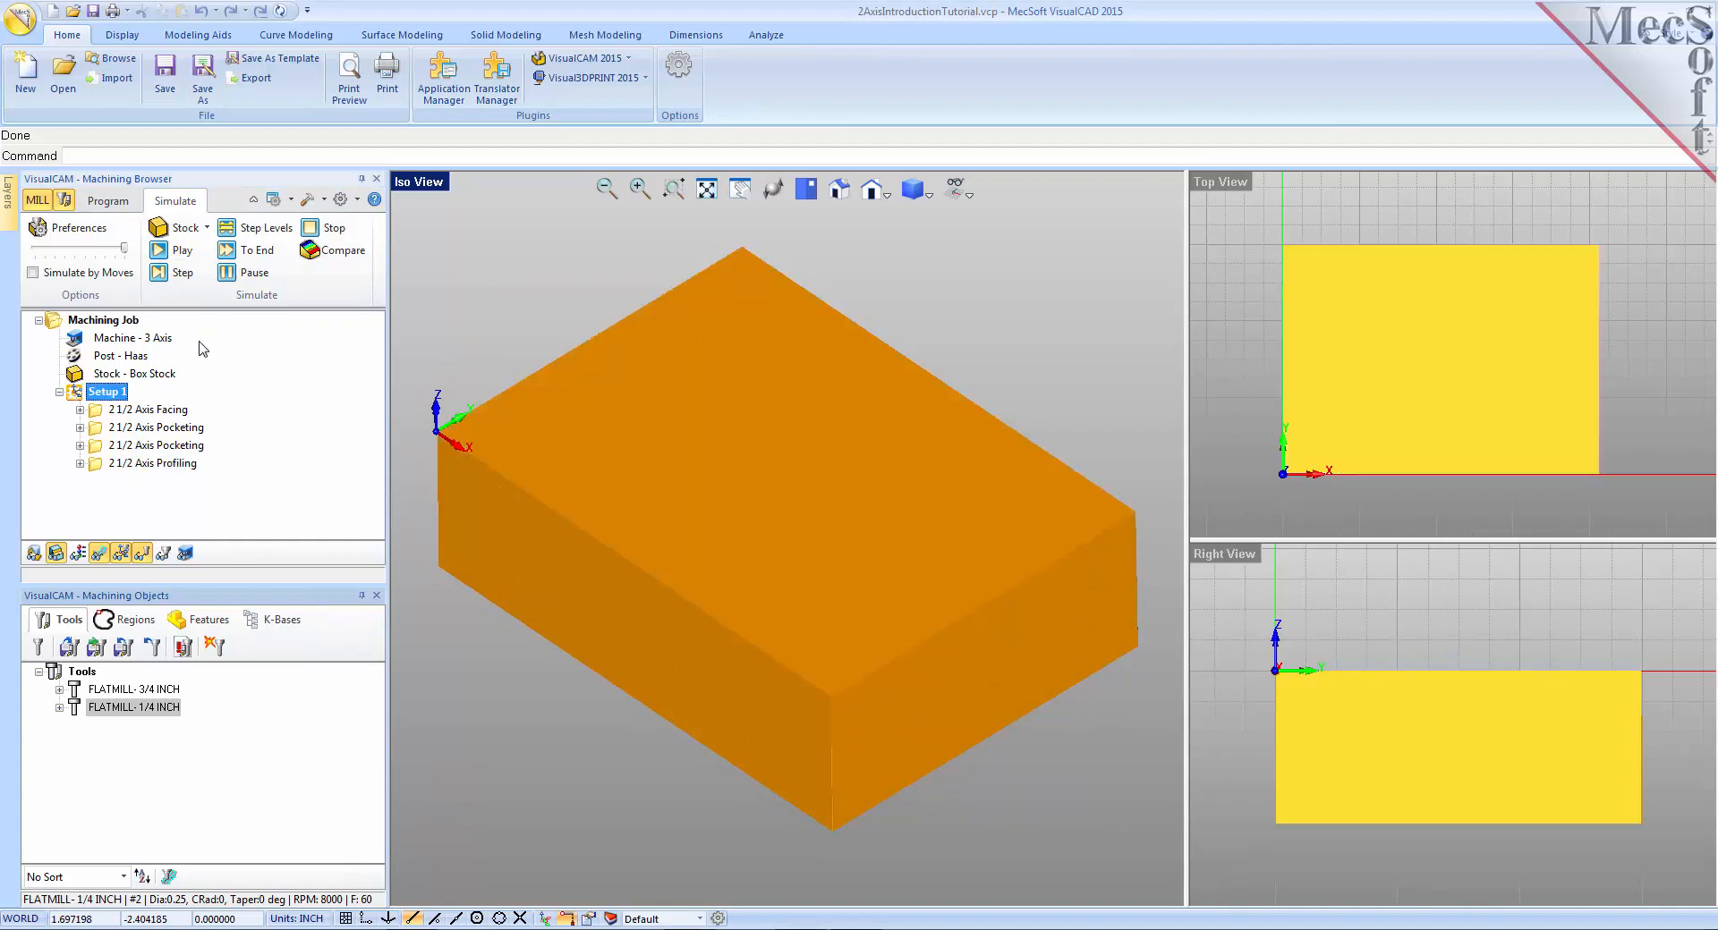
pyautogui.click(181, 252)
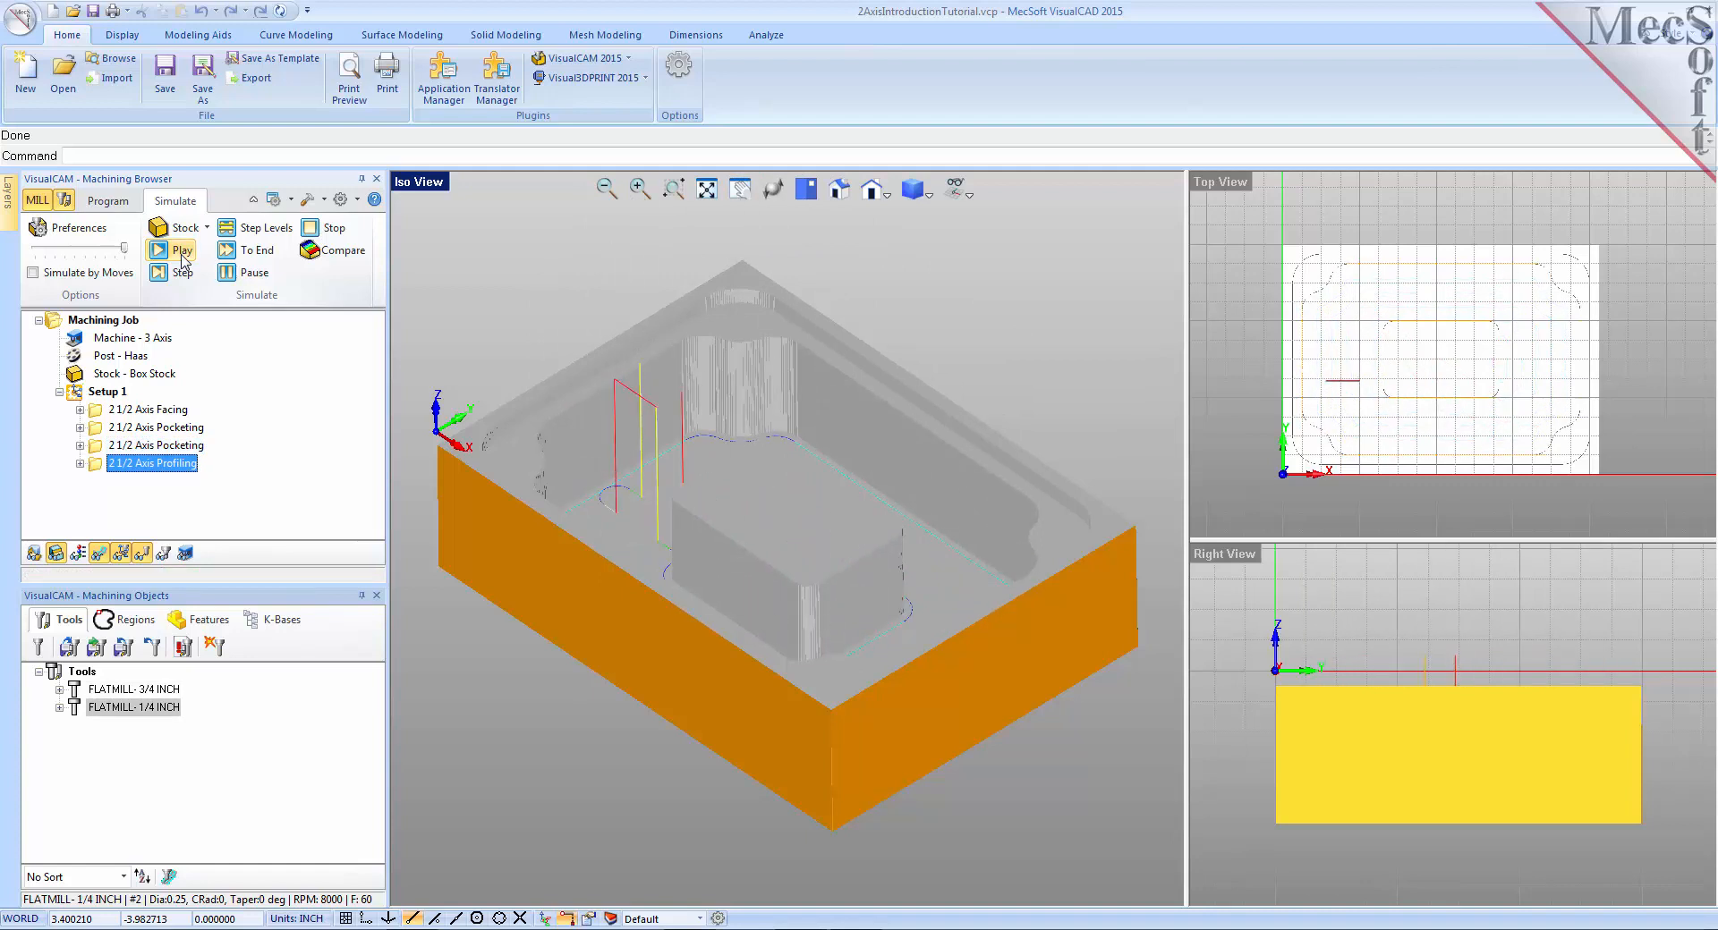
pyautogui.click(182, 257)
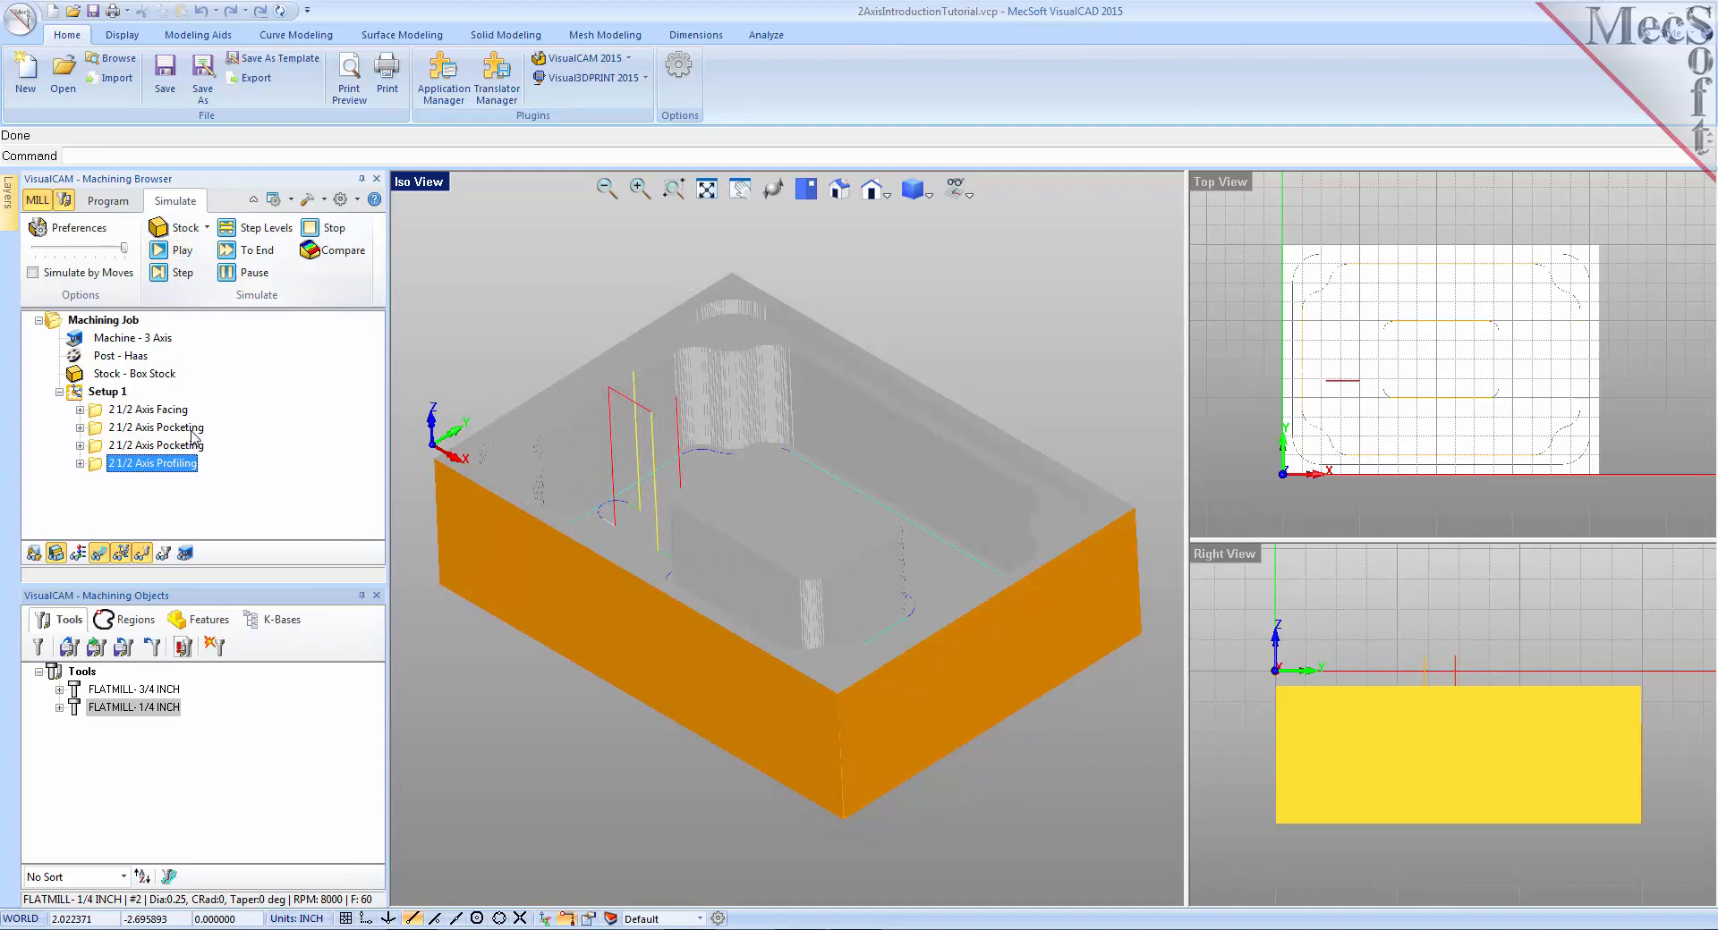
# - Post Setup 1 with the Haas post-processor to 2AxisIntroductionTutorial_Setup 1.nc in the QuickStart folder
pyautogui.click(117, 203)
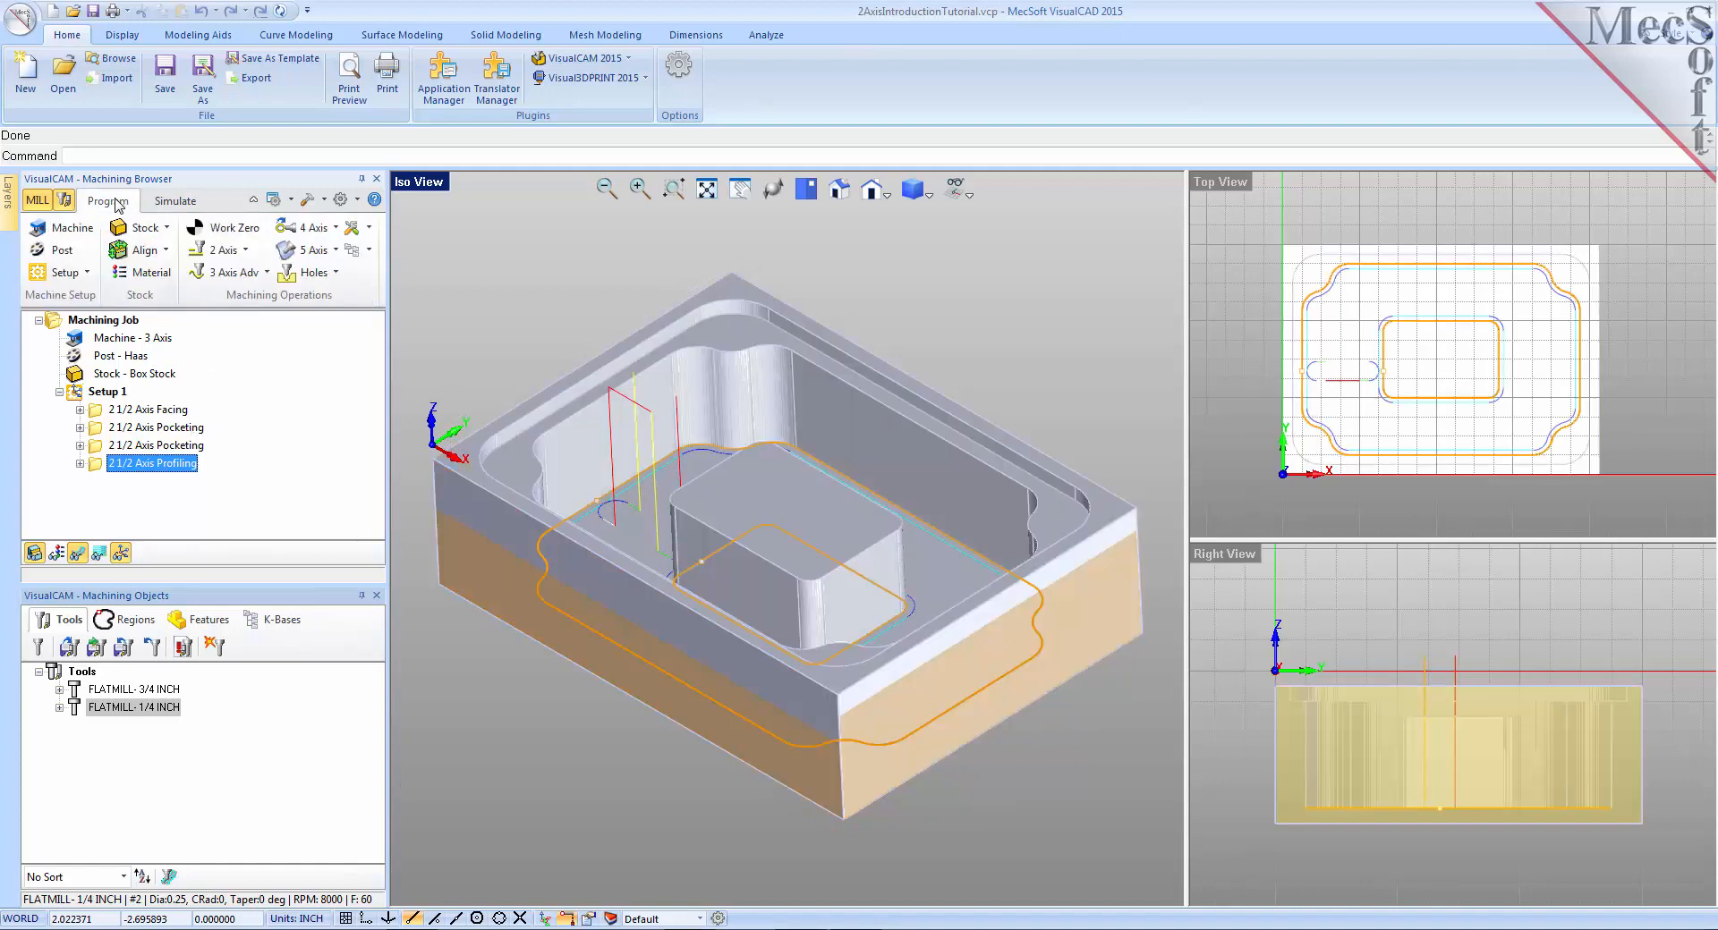
pyautogui.click(80, 393)
pyautogui.rightClick(79, 394)
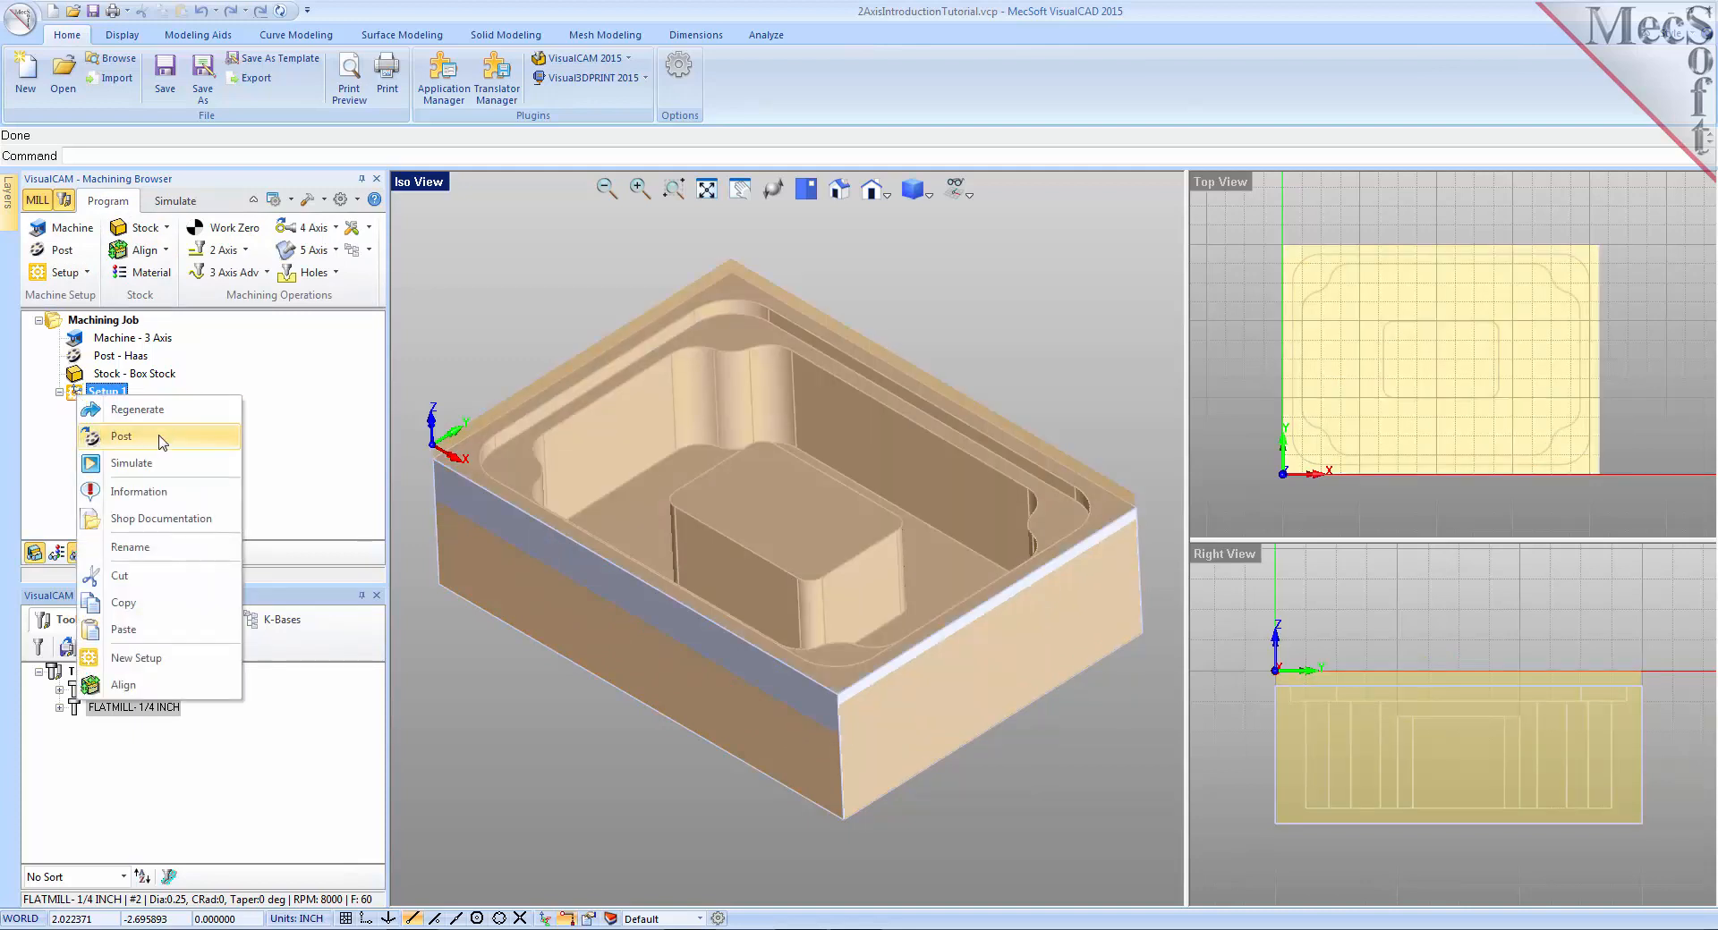
pyautogui.click(162, 439)
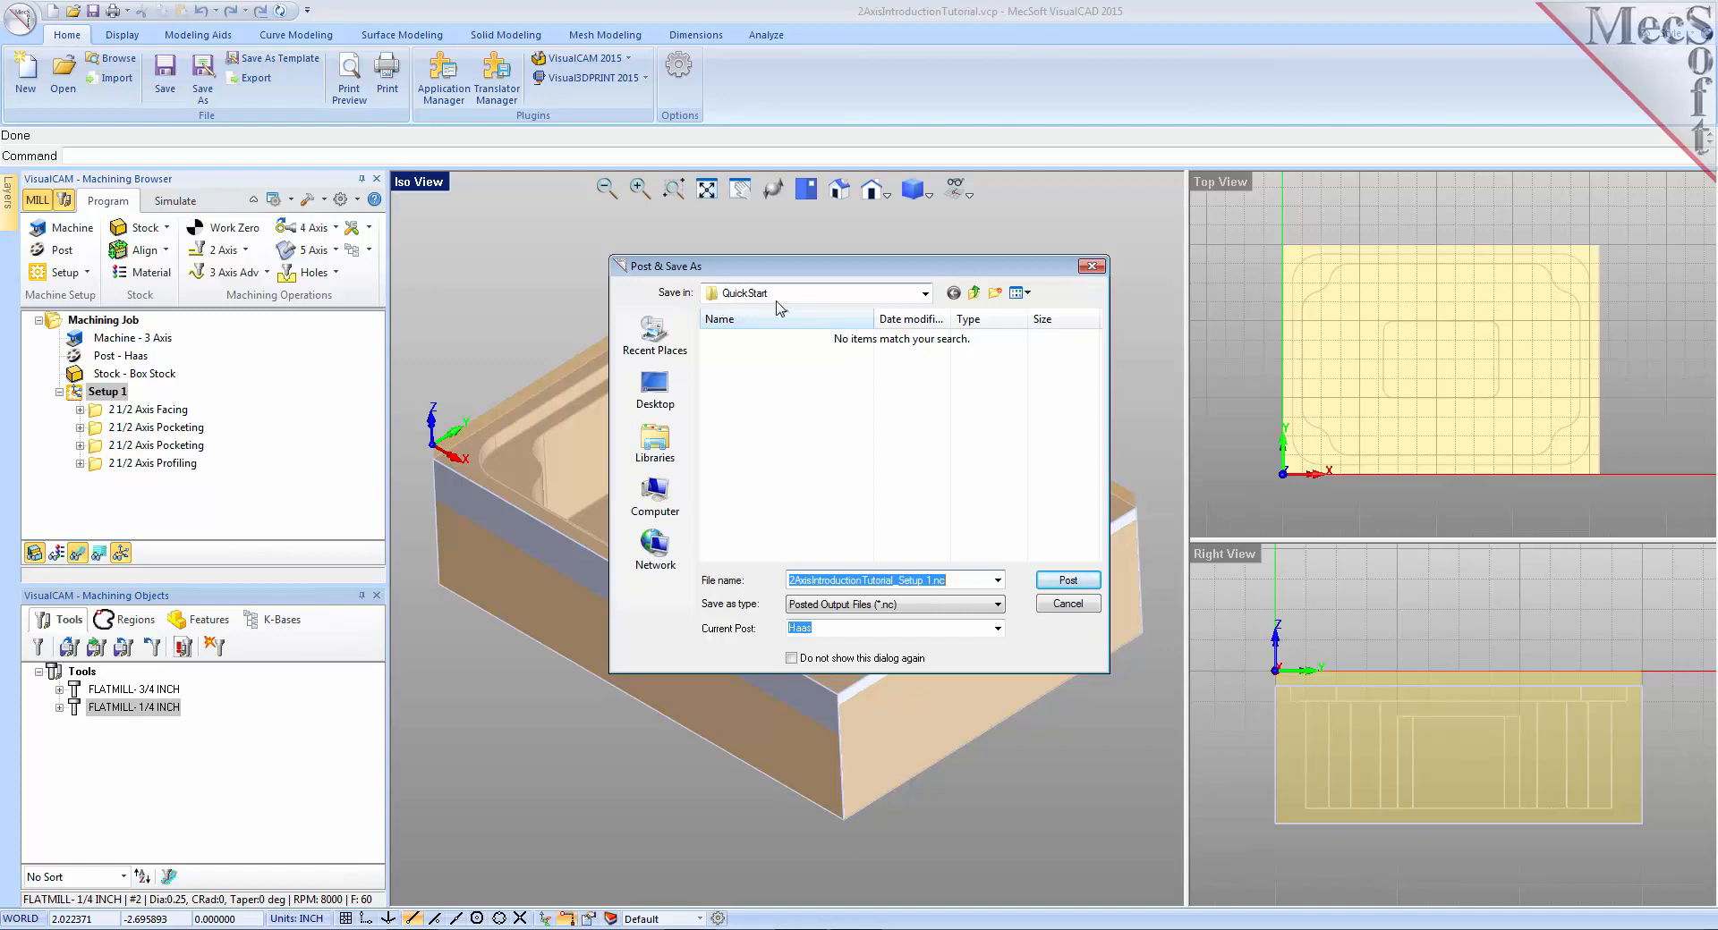
pyautogui.click(1065, 582)
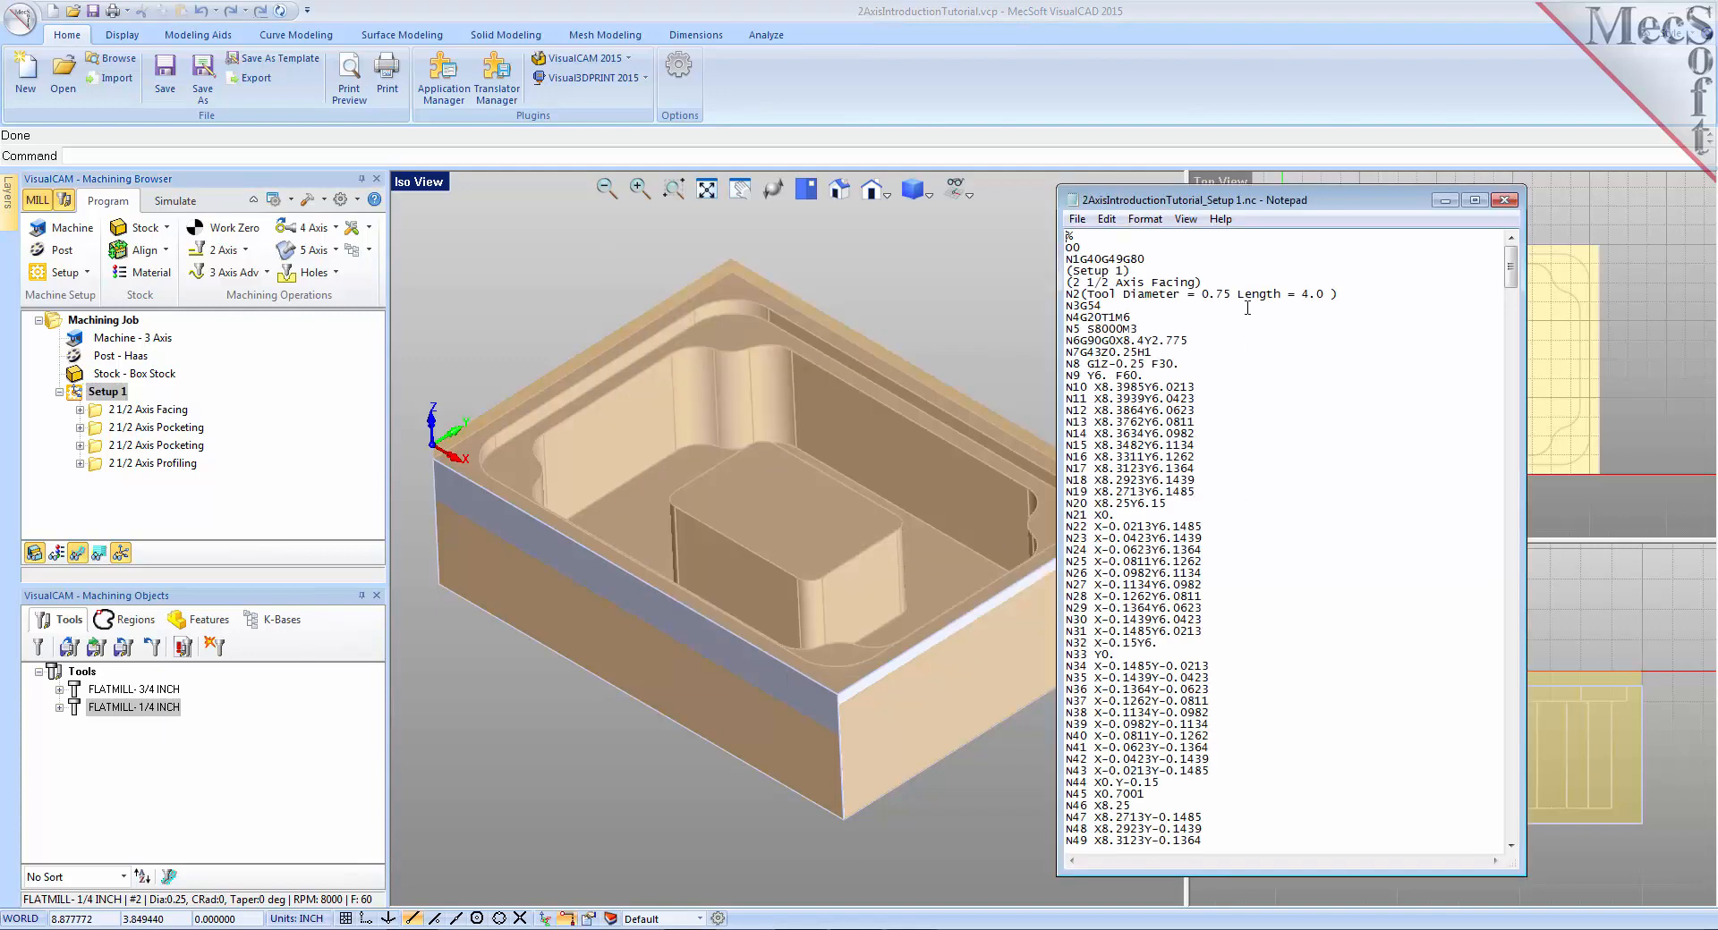
# - Examine the opening lines of the posted G-code in Notepad, including the tool comment, approach height, plunge move and feed rate
pyautogui.moveTo(1510, 265)
pyautogui.mouseDown()
pyautogui.moveTo(1506, 813)
pyautogui.moveTo(1510, 259)
pyautogui.mouseUp()
pyautogui.moveTo(1345, 295); pyautogui.dragTo(1065, 295)
pyautogui.moveTo(1178, 353); pyautogui.dragTo(1065, 352)
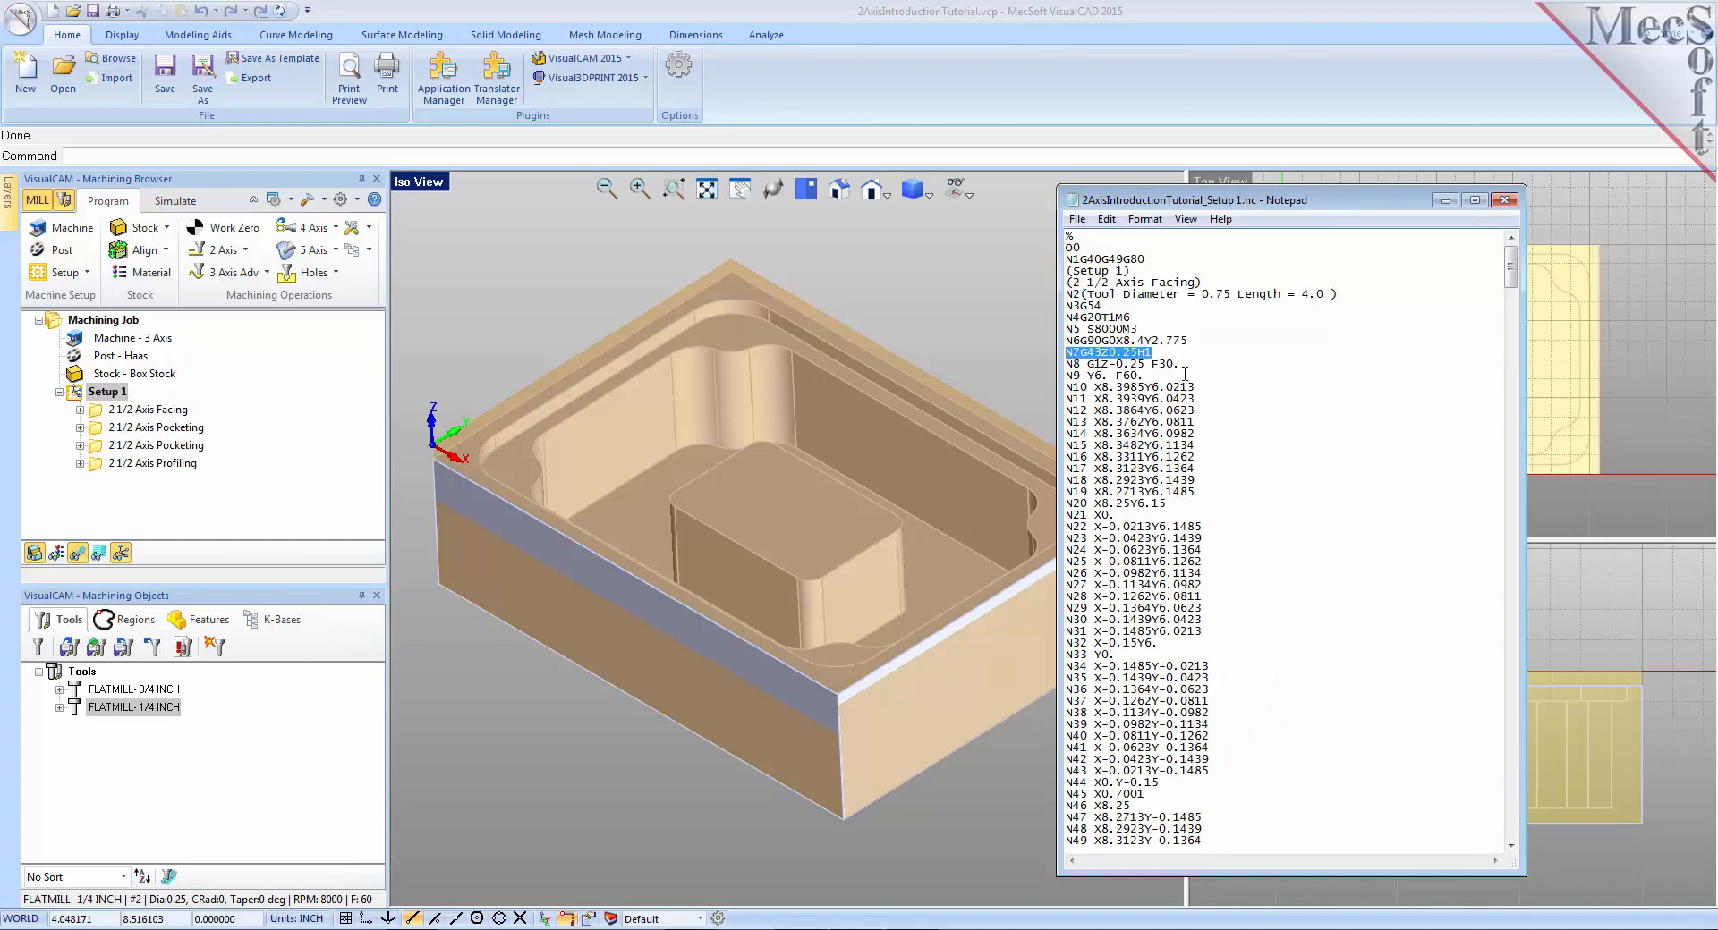
pyautogui.moveTo(1181, 364); pyautogui.dragTo(1065, 364)
pyautogui.click(1231, 356)
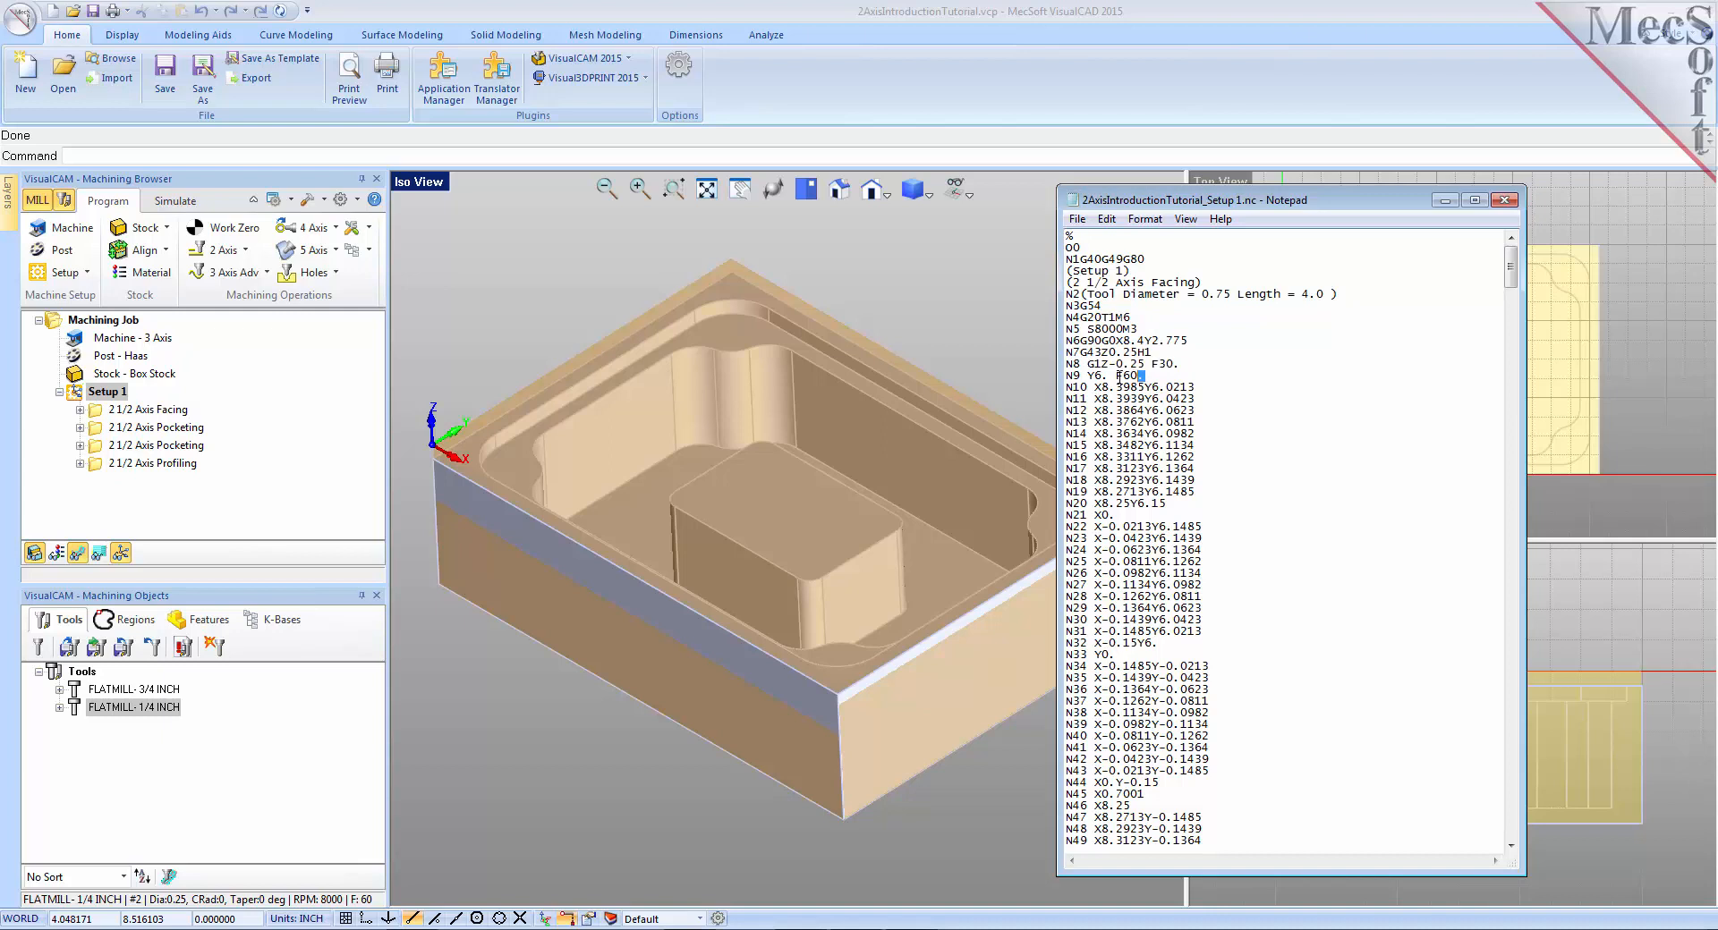